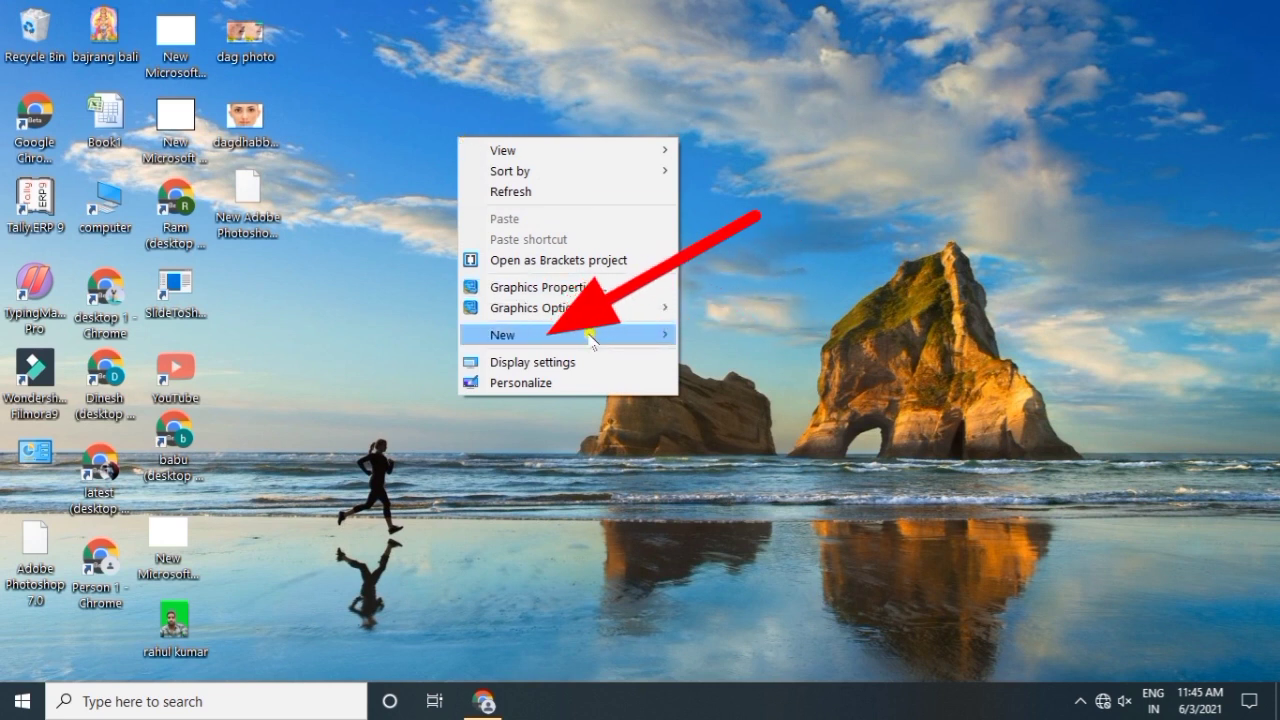
Step: Create 'New Adobe Photoshop Image (2)' on the desktop, place it beside the other icons, and open it
mouse_move(591, 338)
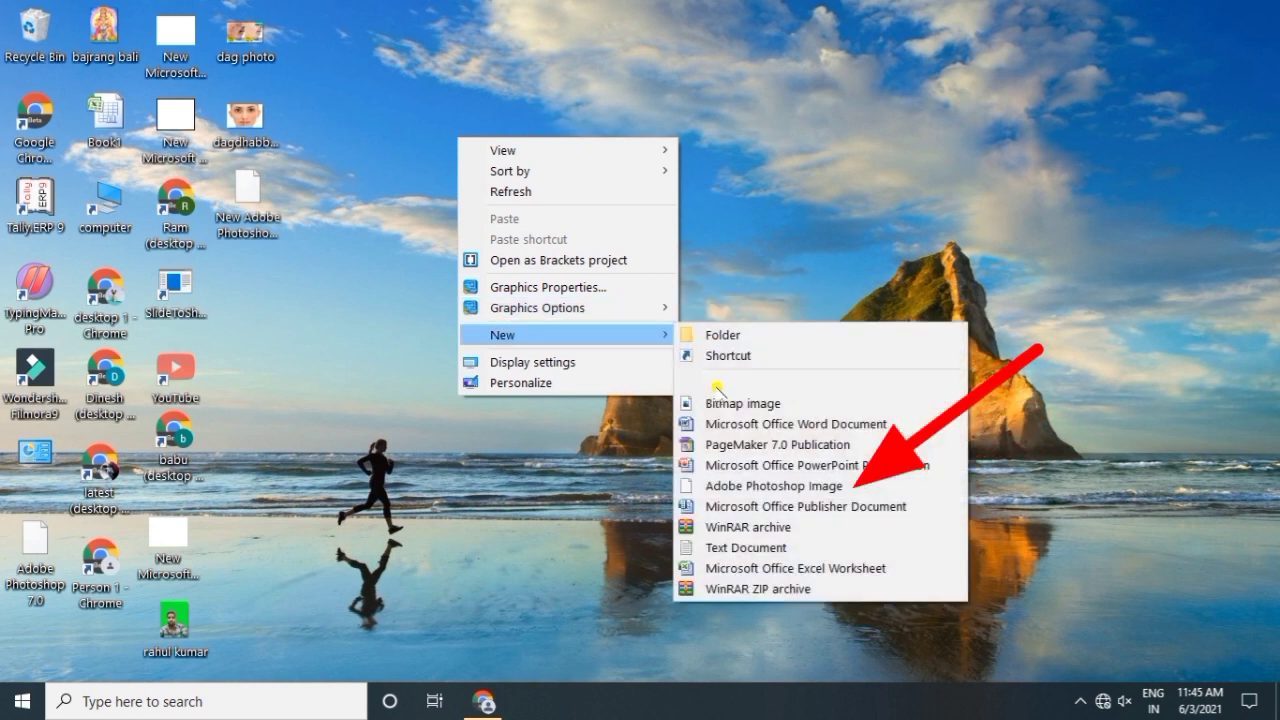
left_click(762, 490)
key("Return")
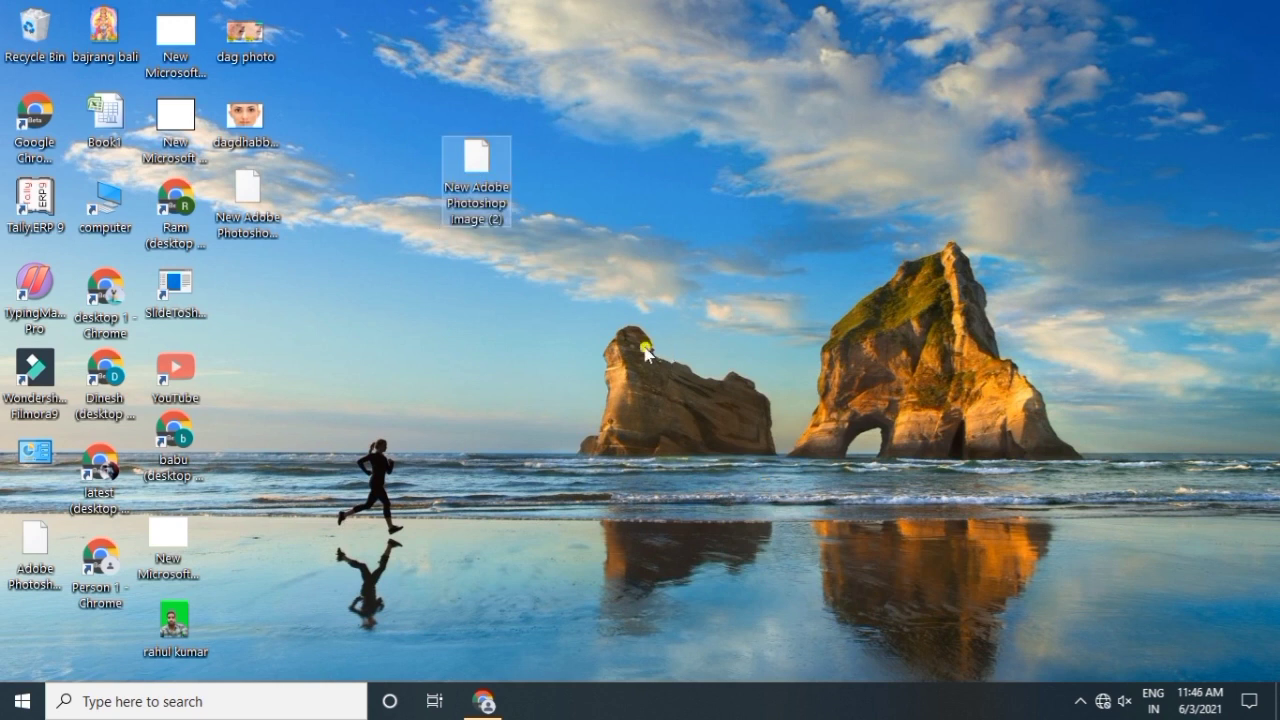
left_click_drag(467, 181, 236, 305)
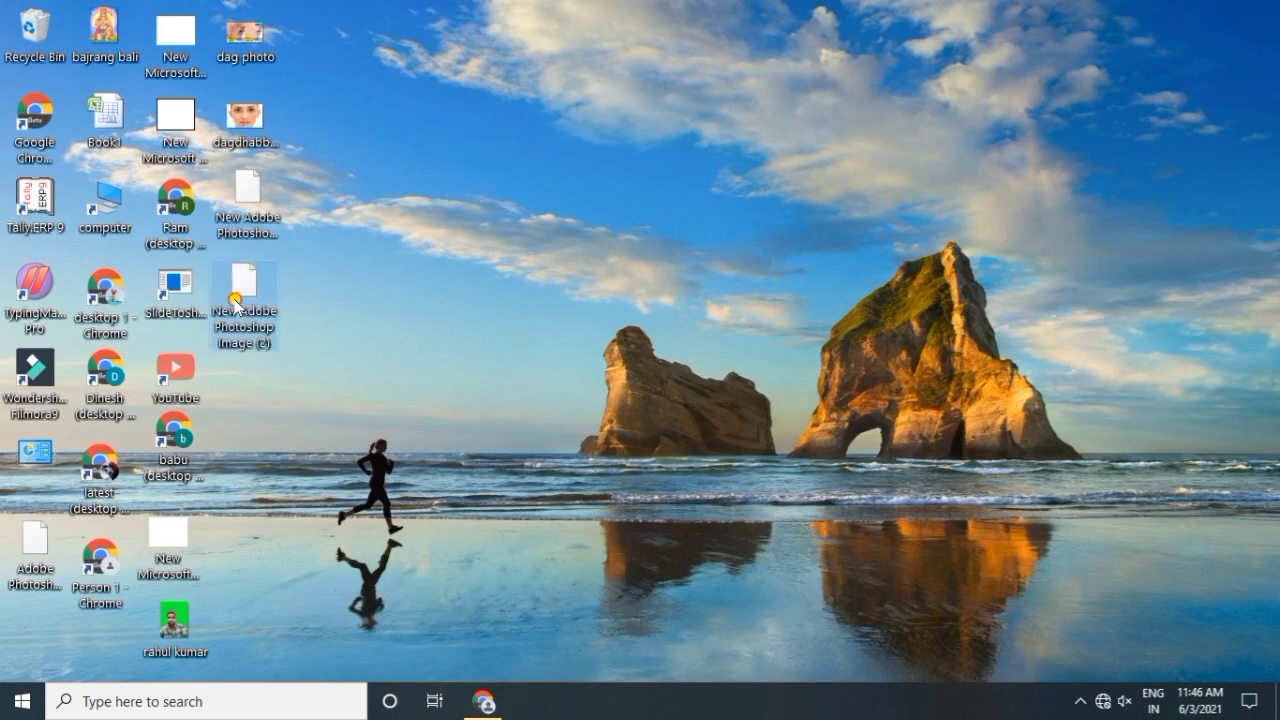
double_click(236, 305)
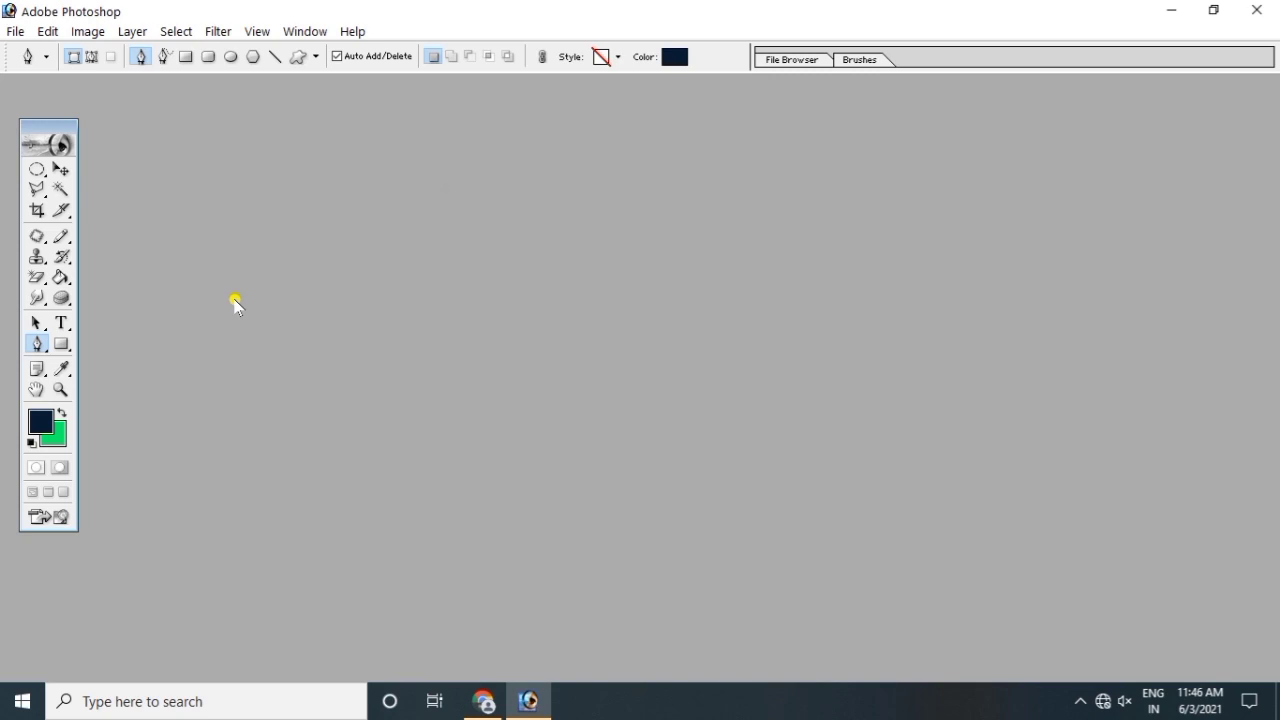
left_click(820, 203)
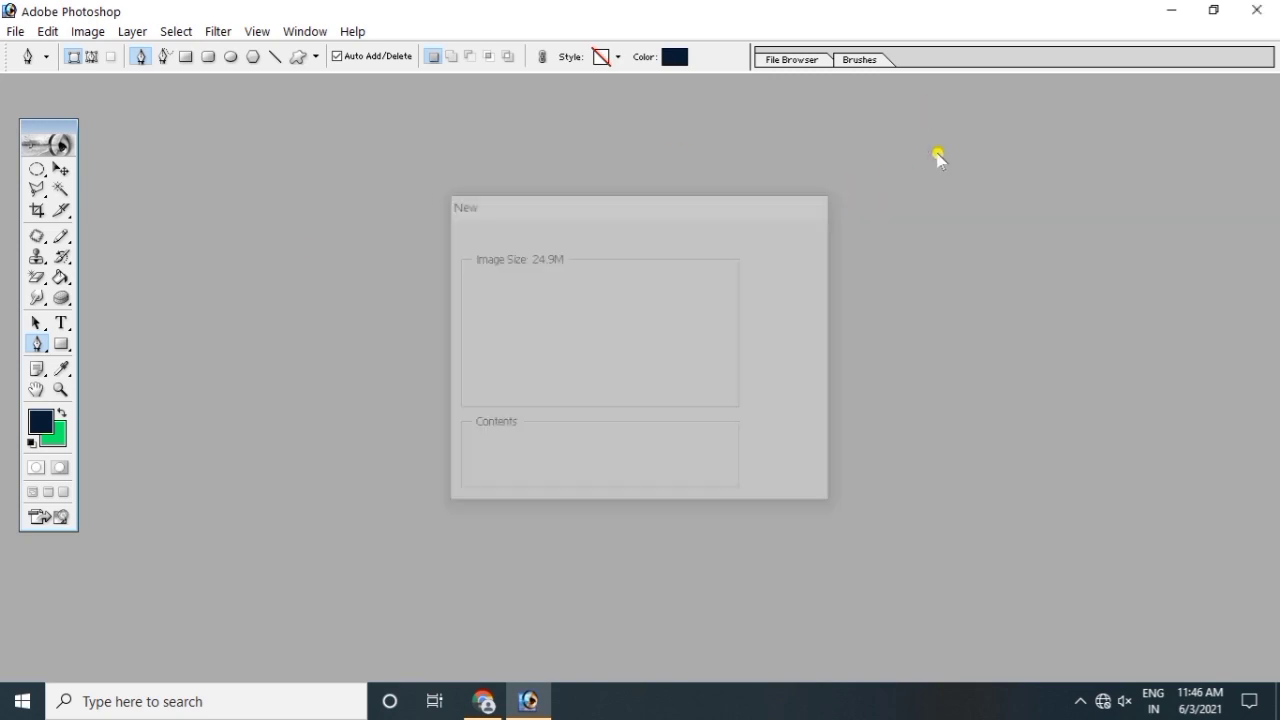
left_click(1245, 11)
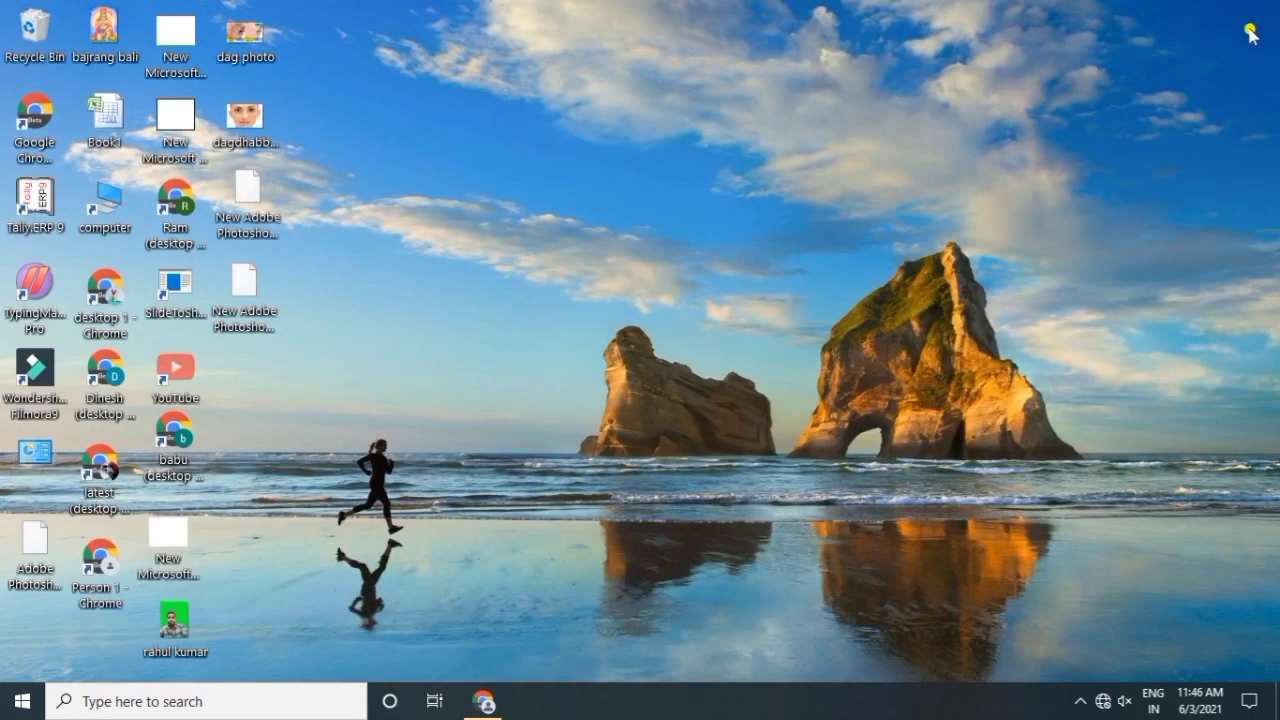
Step: Search for 'photoshop', open New Adobe Photoshop Image (2), and dismiss its New settings
left_click(165, 698)
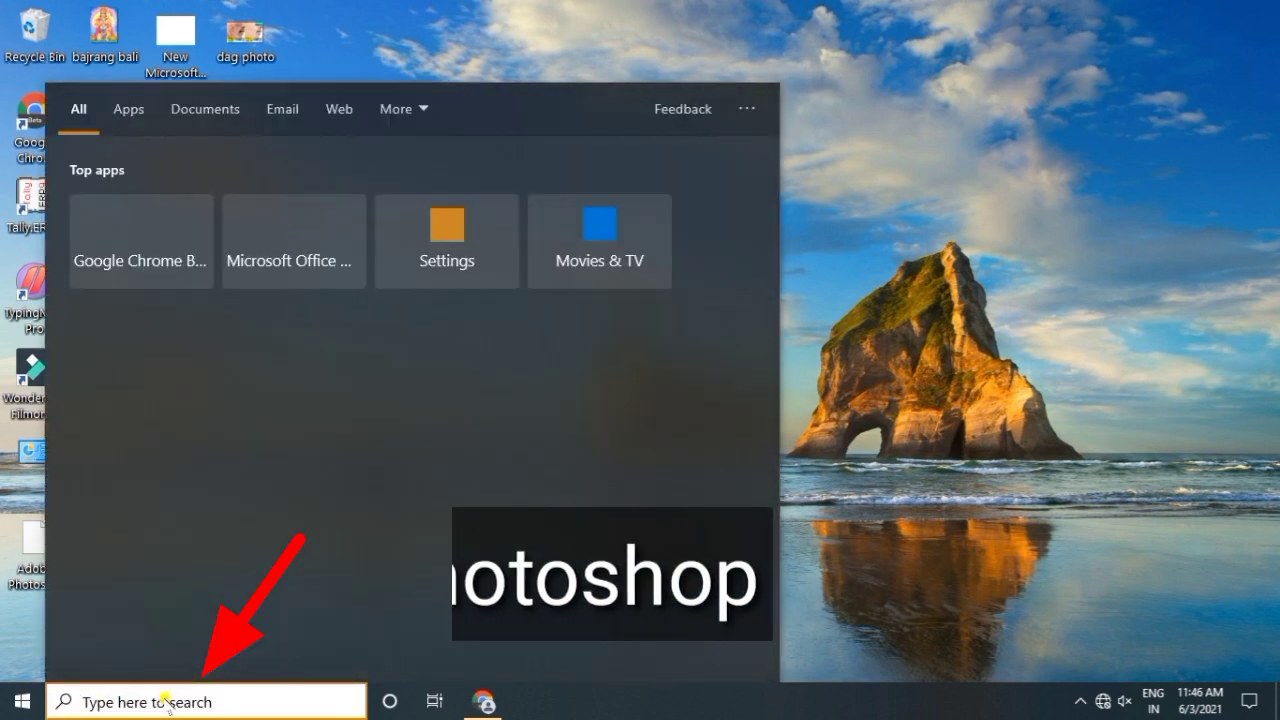
type("photoshop")
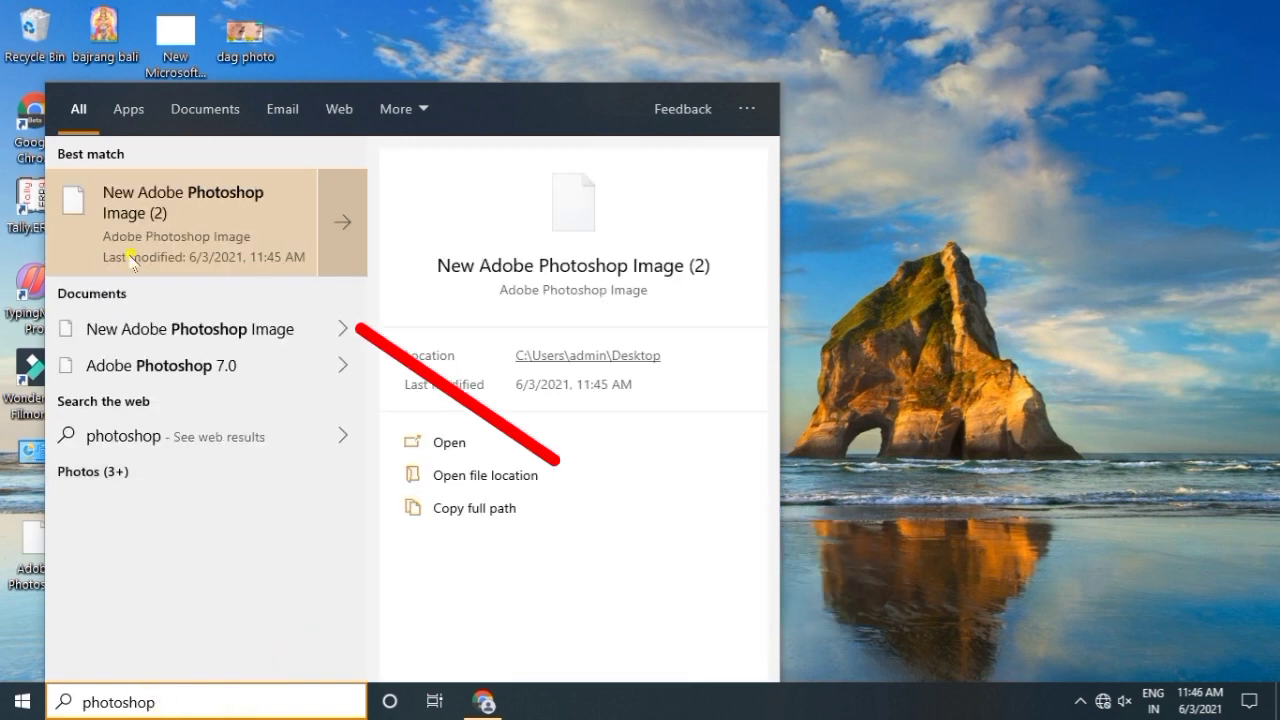
left_click(228, 225)
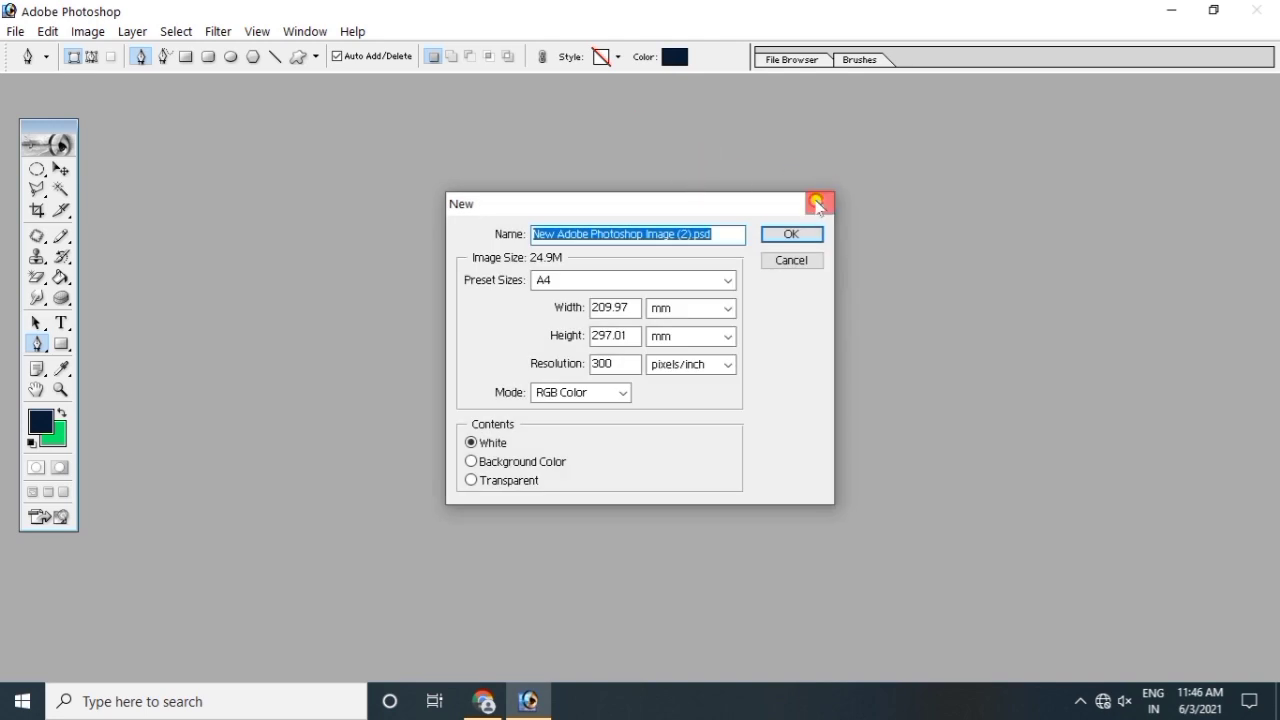
left_click(818, 204)
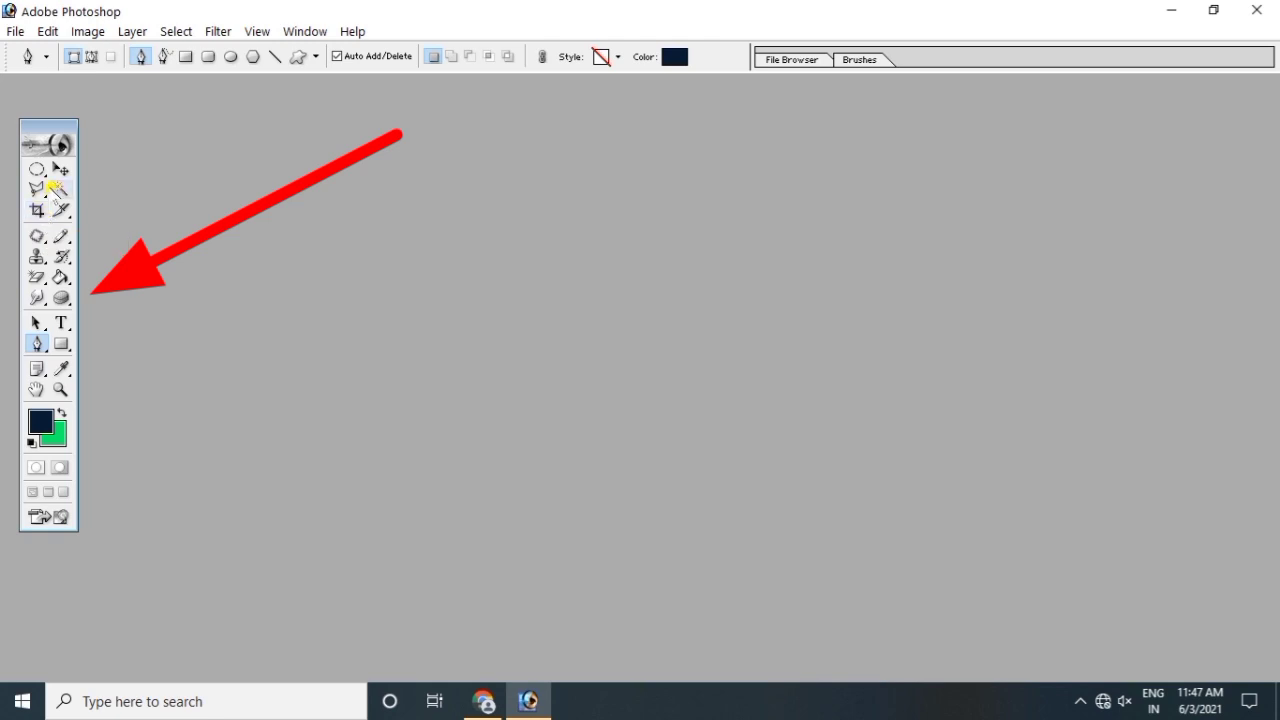
Step: Try the Brush and Slice tools, then settle on the Lasso tool
left_click(60, 236)
left_click(60, 211)
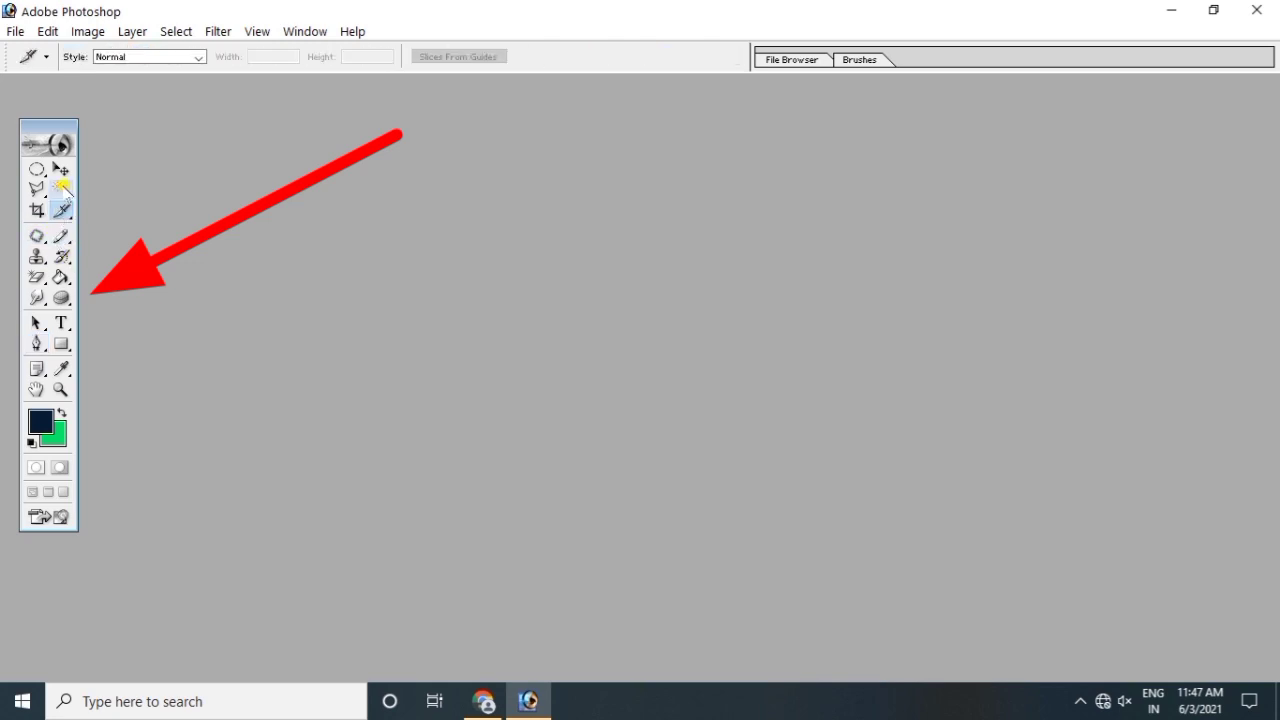
left_click(37, 189)
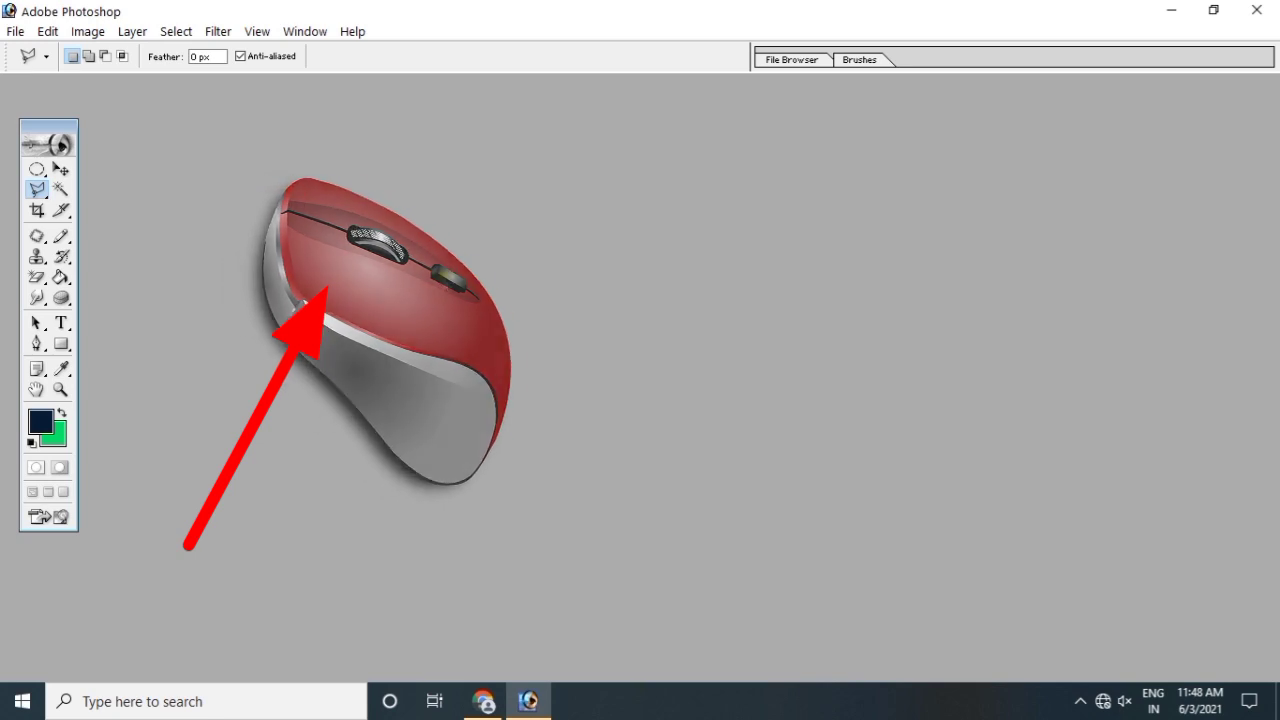
Step: Open the green-background portrait PNG from the Desktop through the Open dialog
double_click(442, 278)
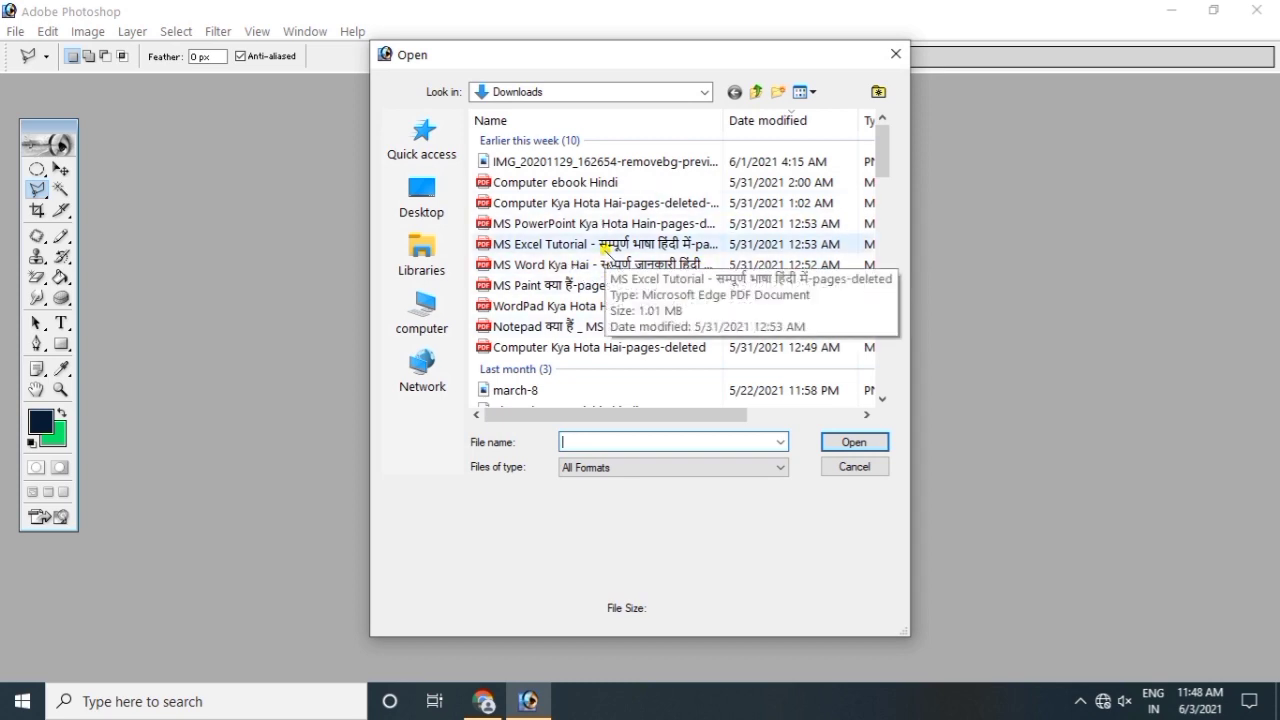
left_click(424, 208)
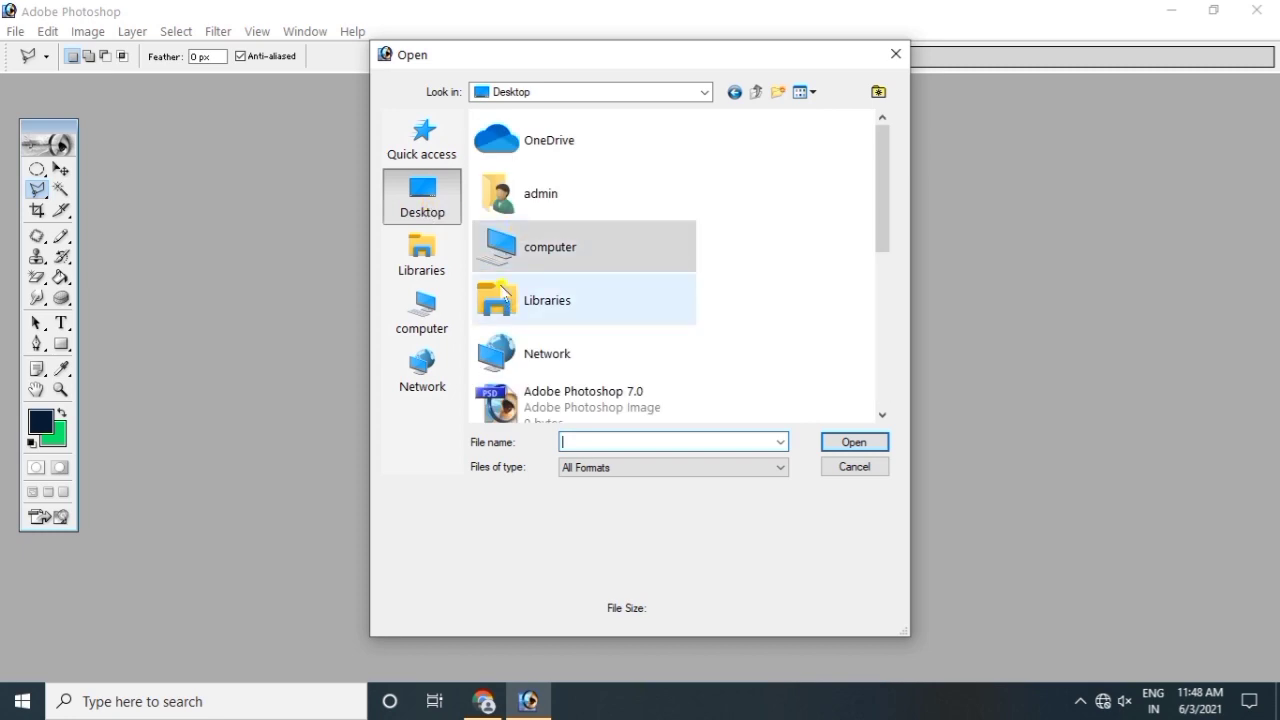
left_click_drag(884, 185, 886, 357)
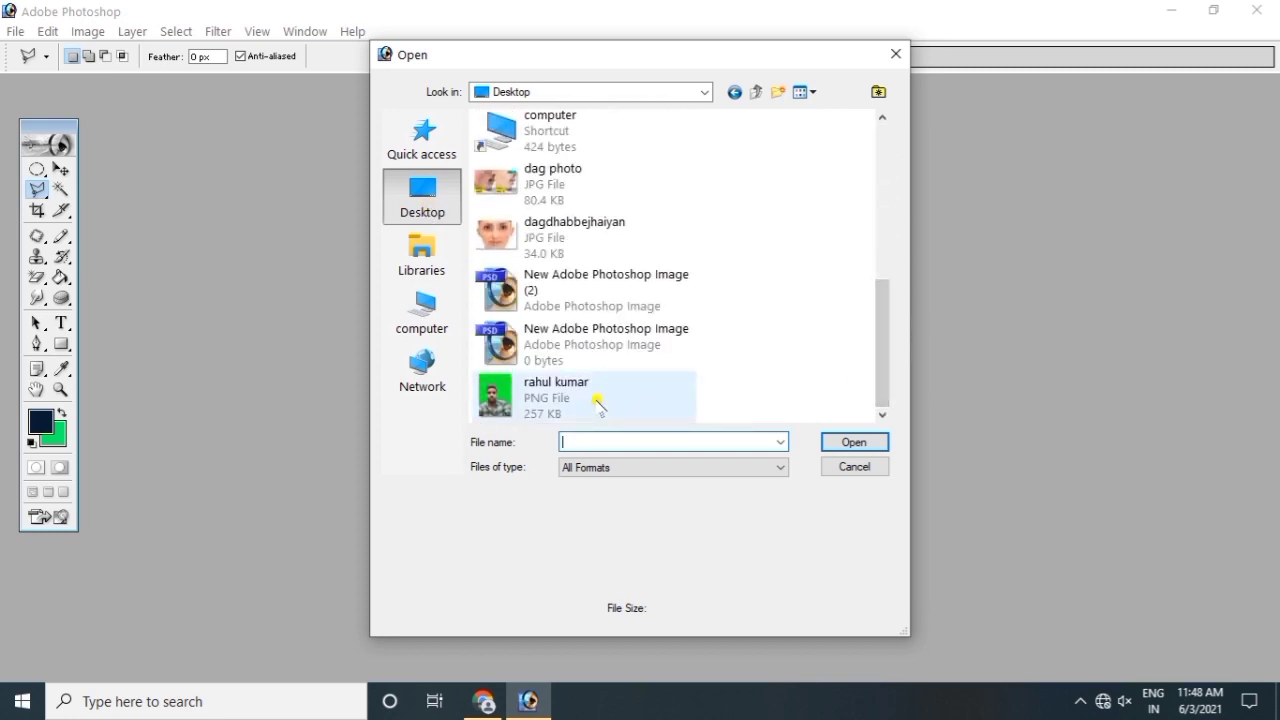
left_click(597, 401)
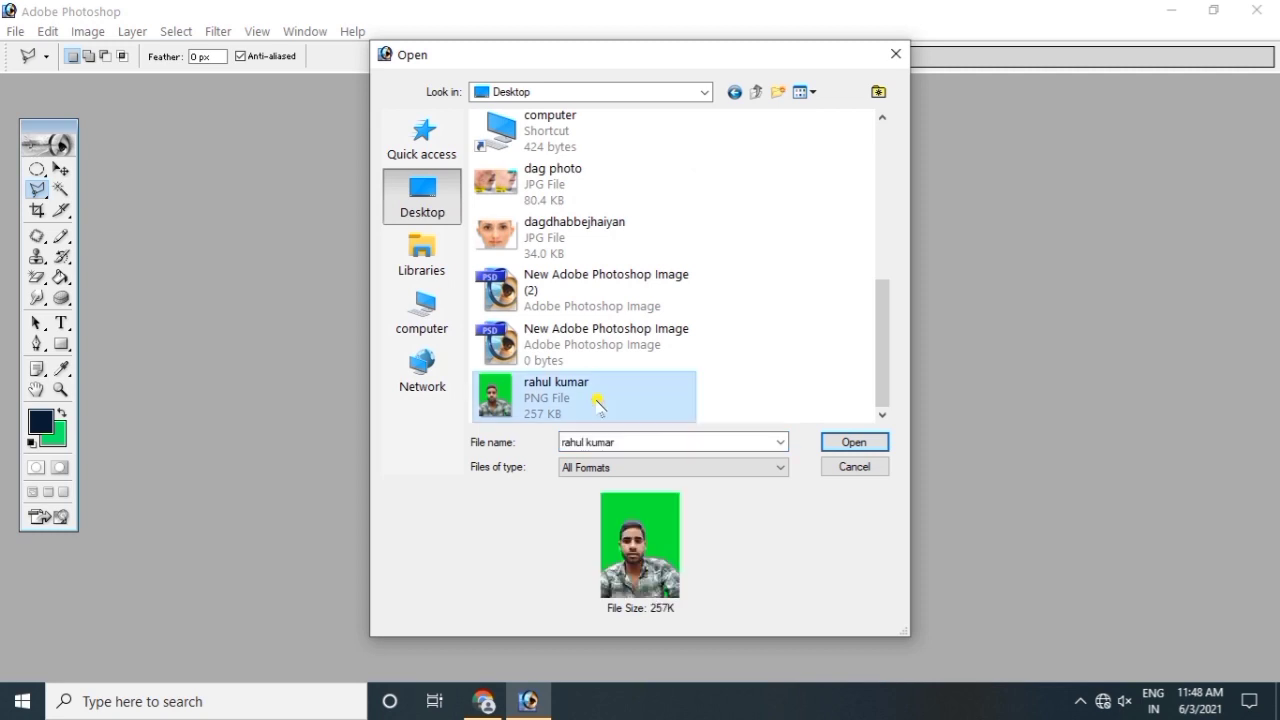
left_click(854, 442)
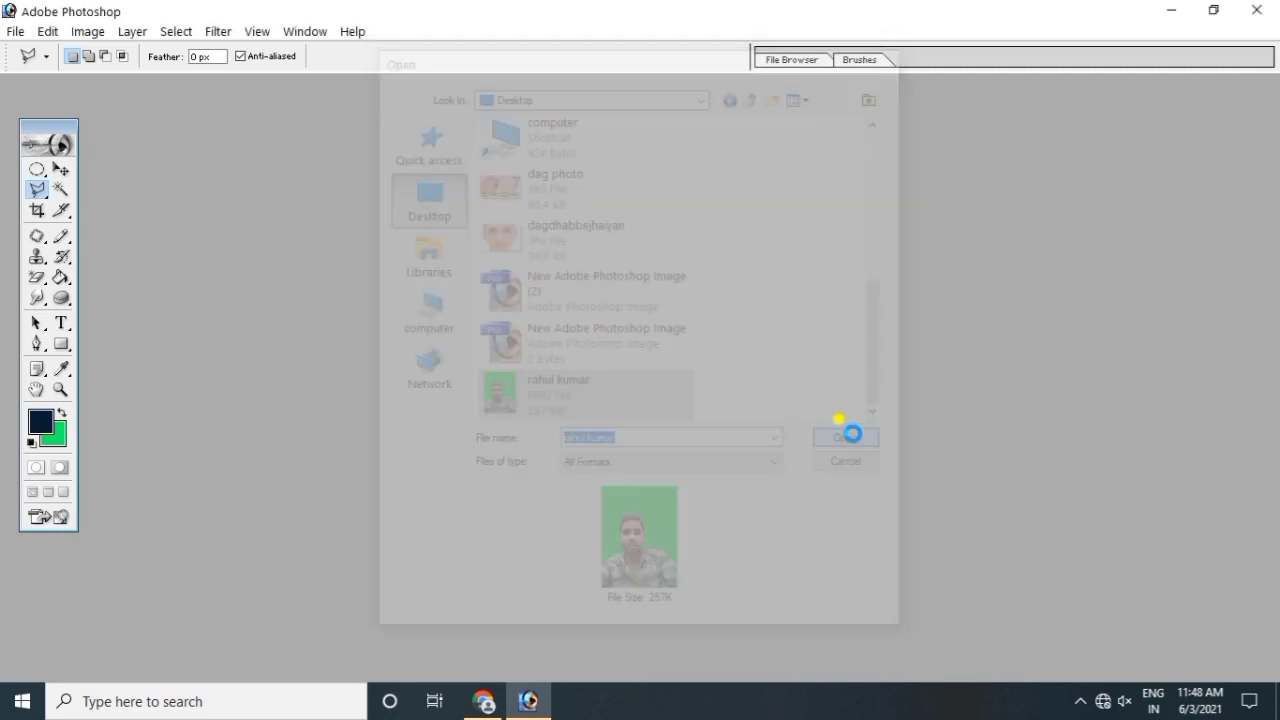
Step: Move the portrait window right, close it, and reopen the portrait file
left_click_drag(227, 88, 579, 104)
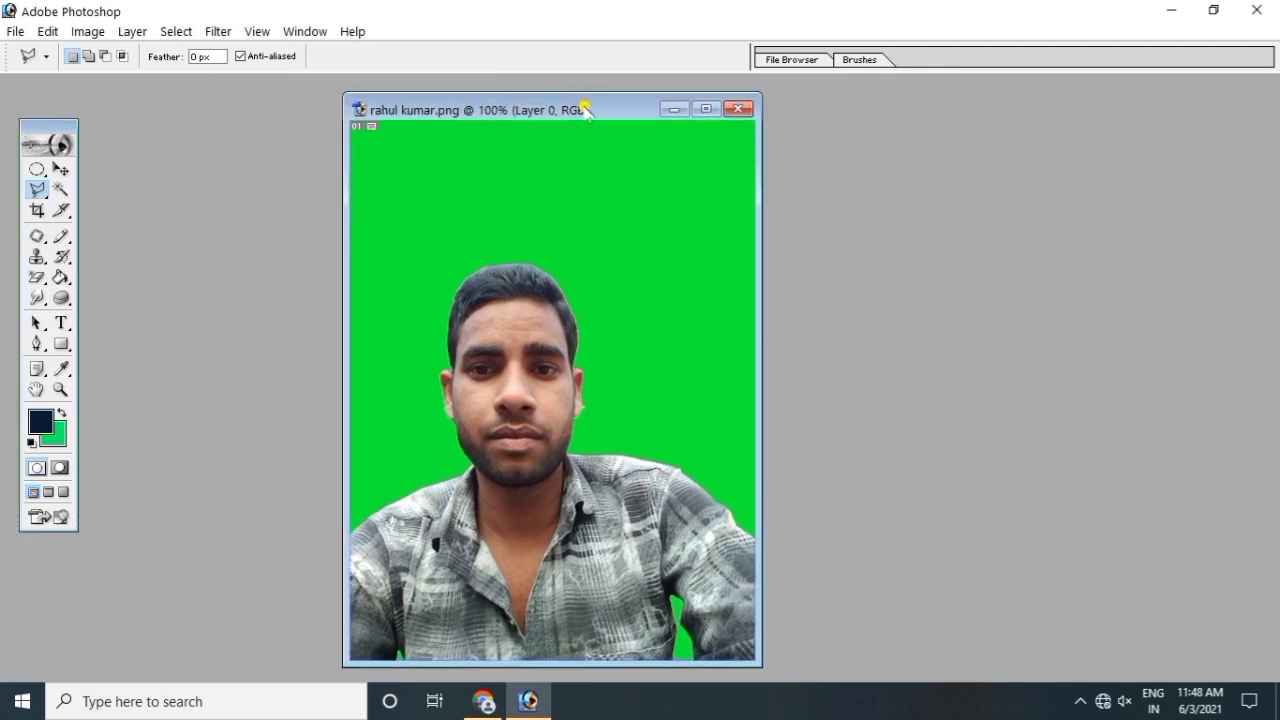
key("ctrl+w")
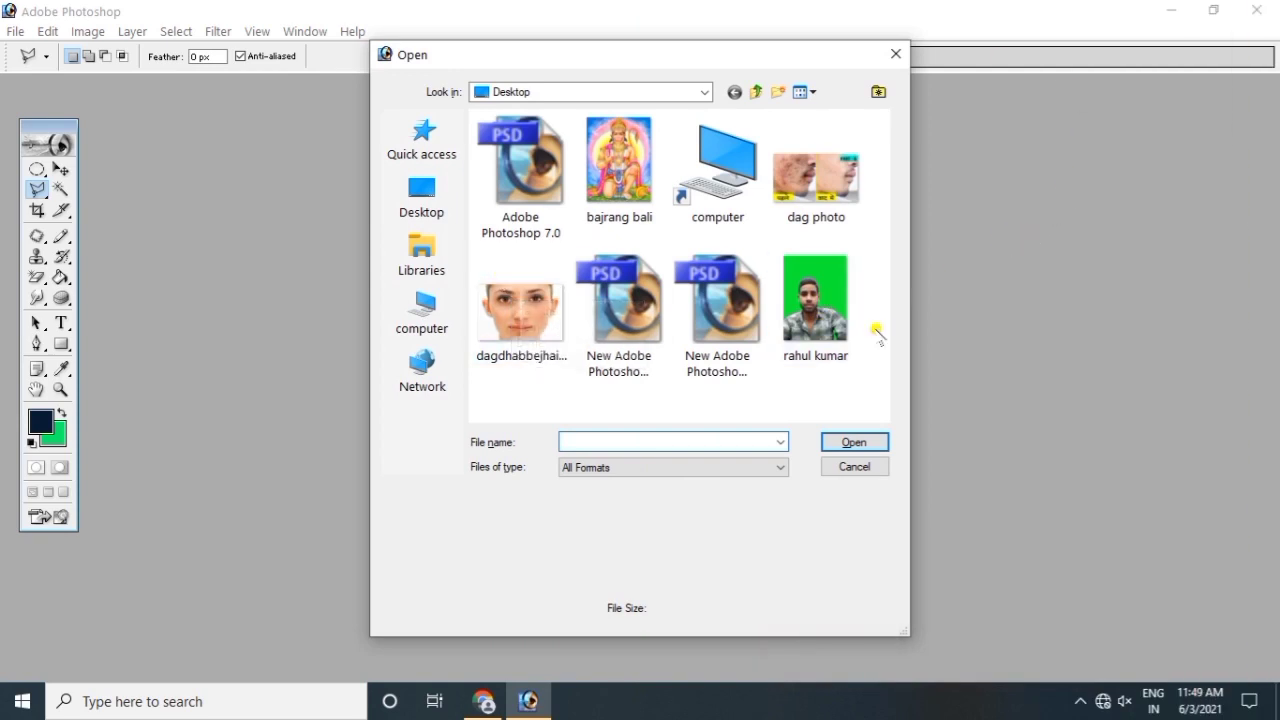
left_click(820, 316)
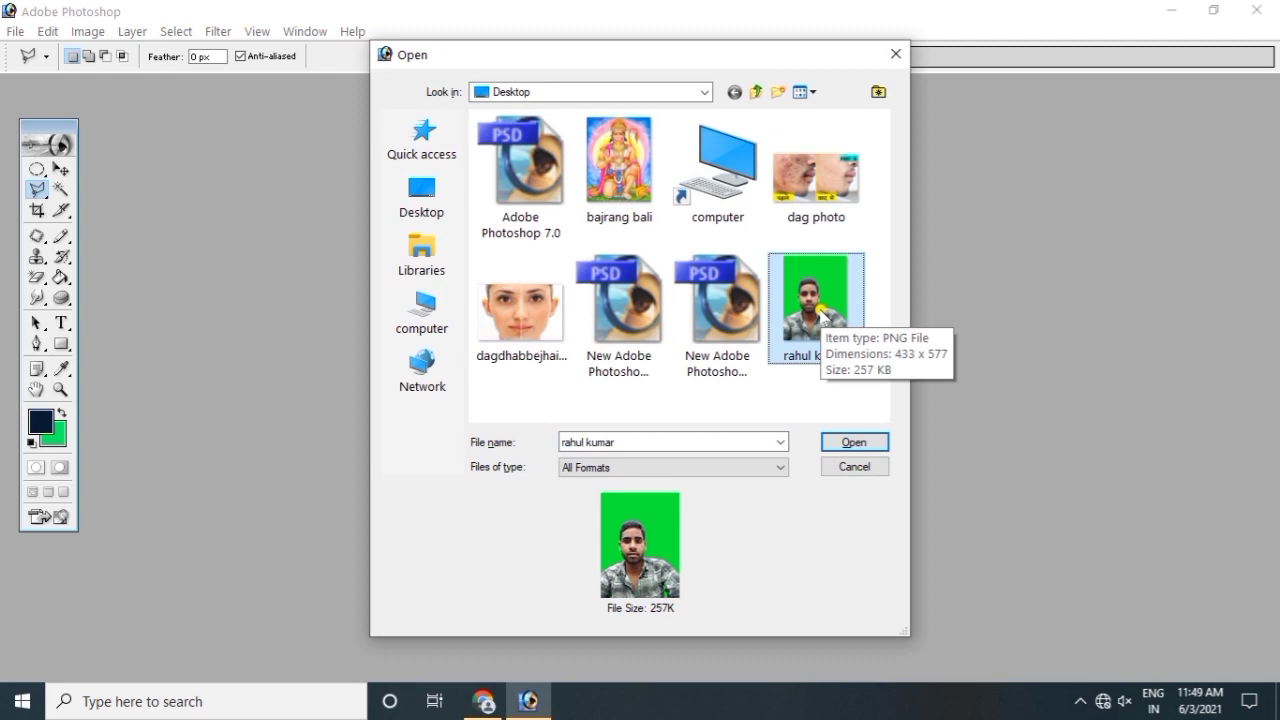
double_click(820, 316)
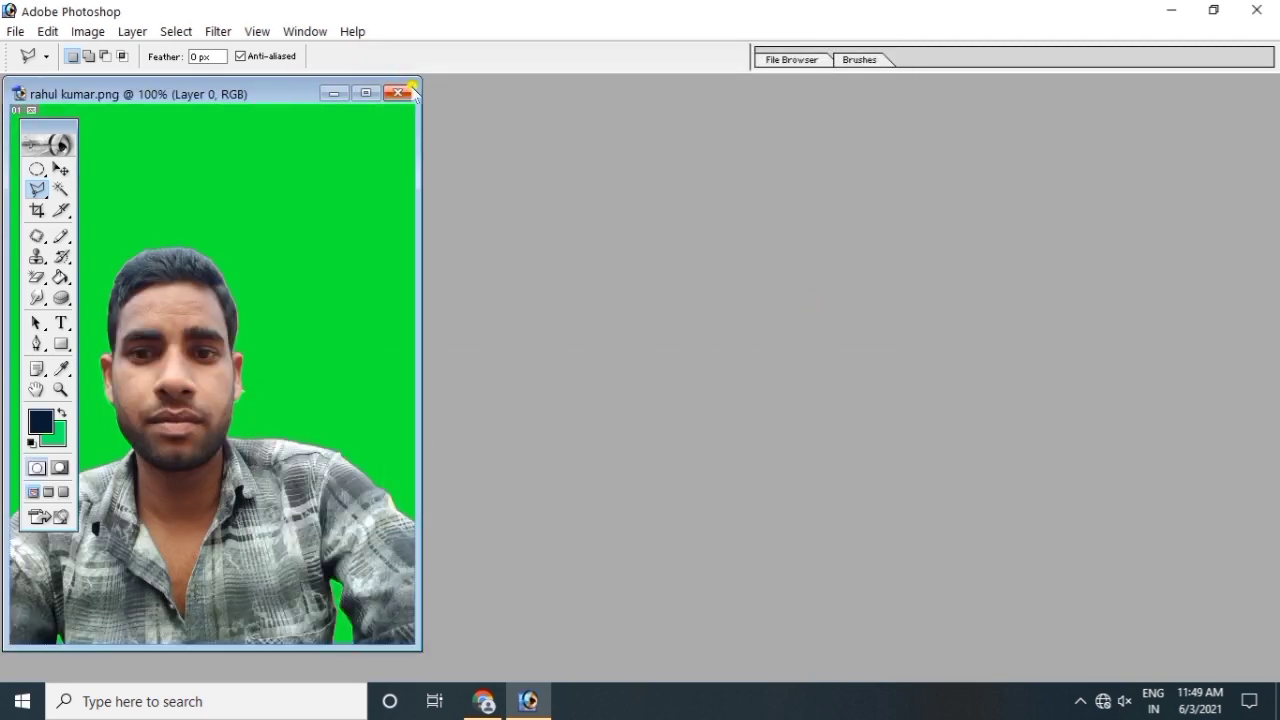
Step: Close the portrait, reopen it via File > Open, and close it again
left_click(399, 92)
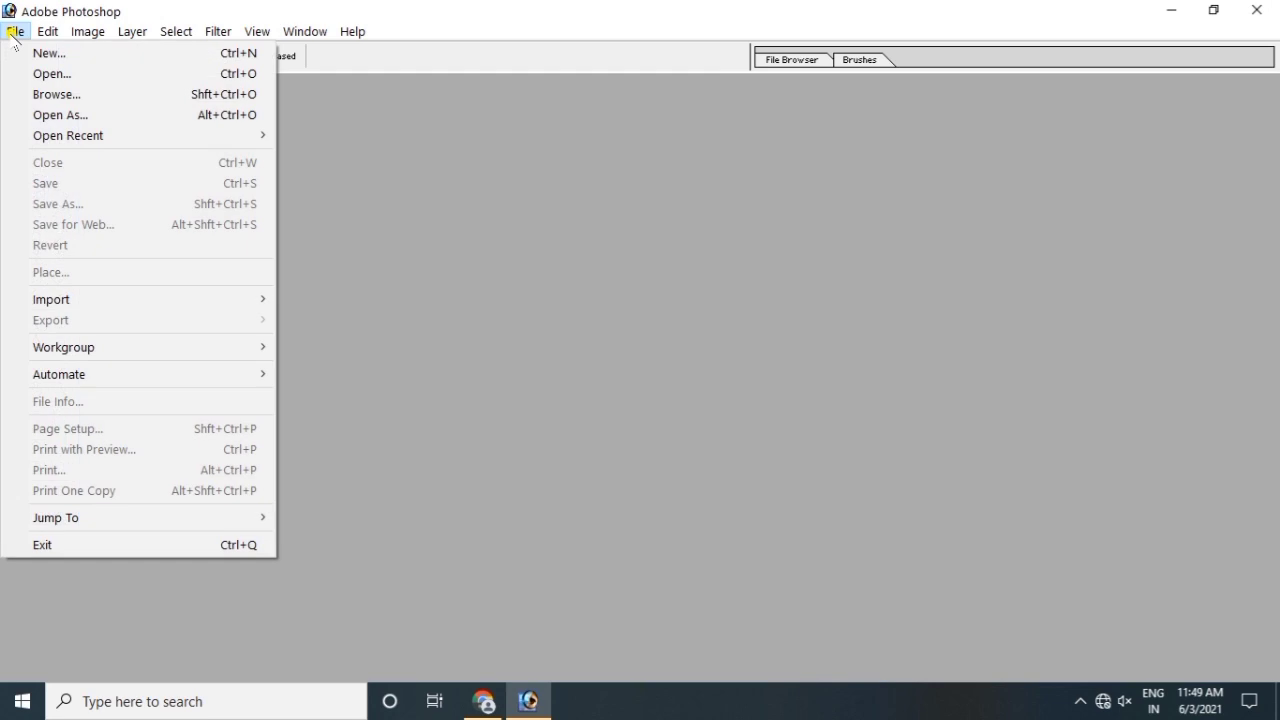
key("Right")
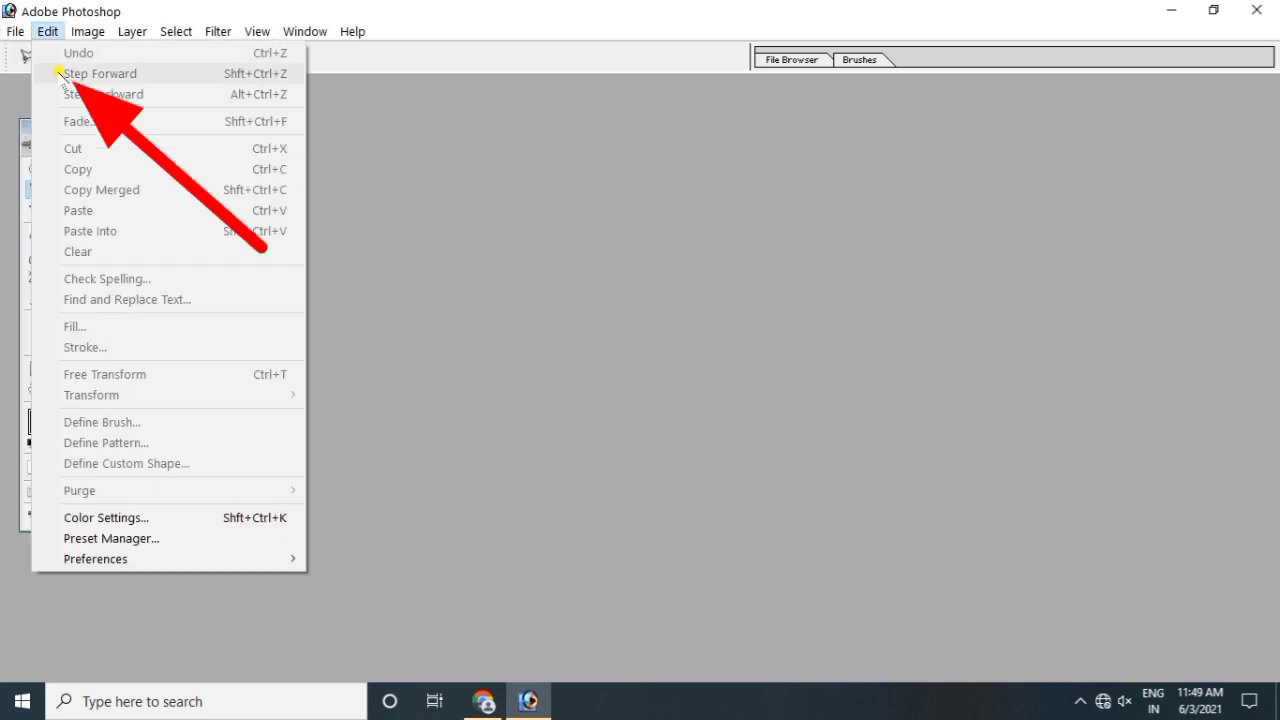
key("Left")
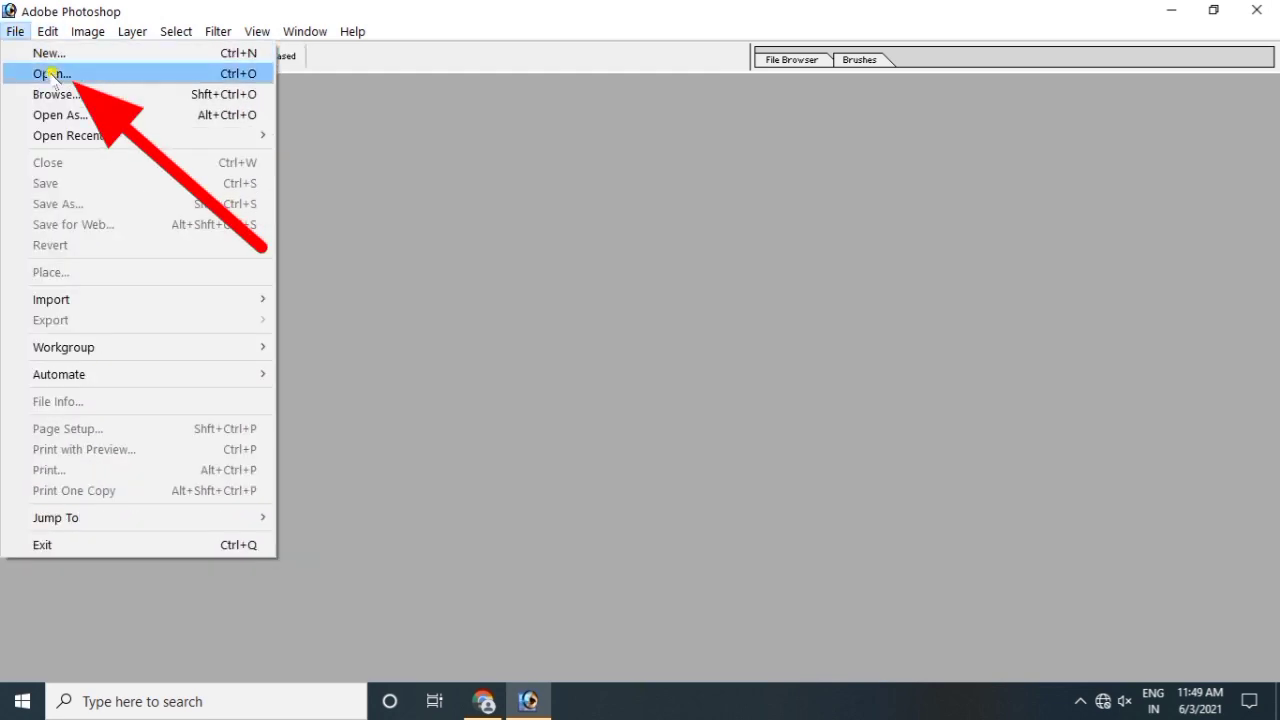
left_click(52, 74)
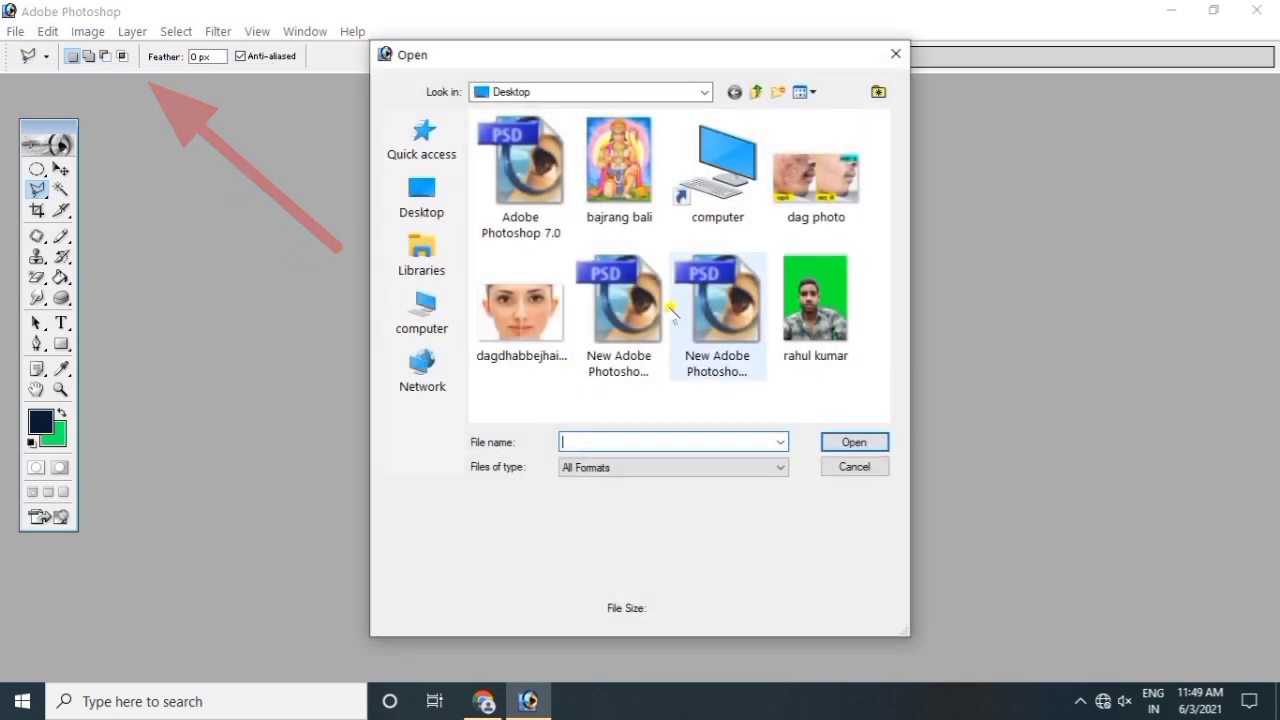
left_click(805, 305)
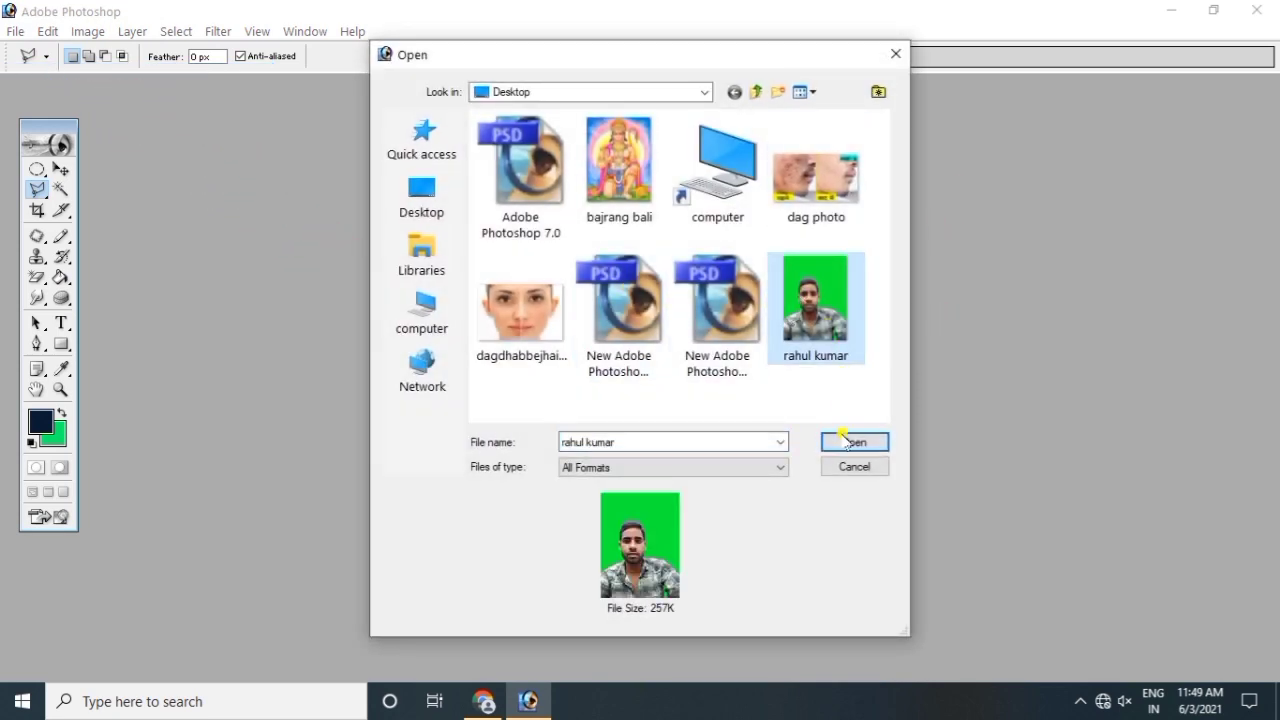
left_click(850, 442)
left_click(399, 94)
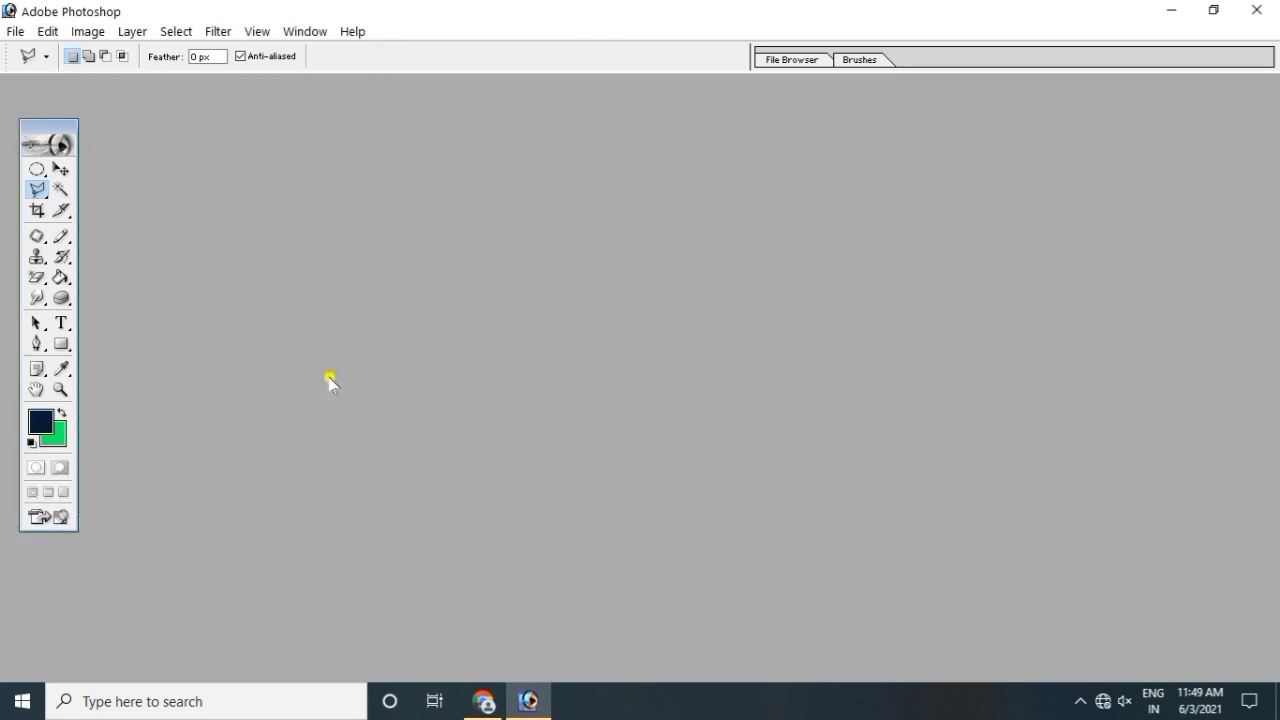
Step: Open the portrait from the Desktop in the File Browser, centre its window, then close it
left_click(800, 60)
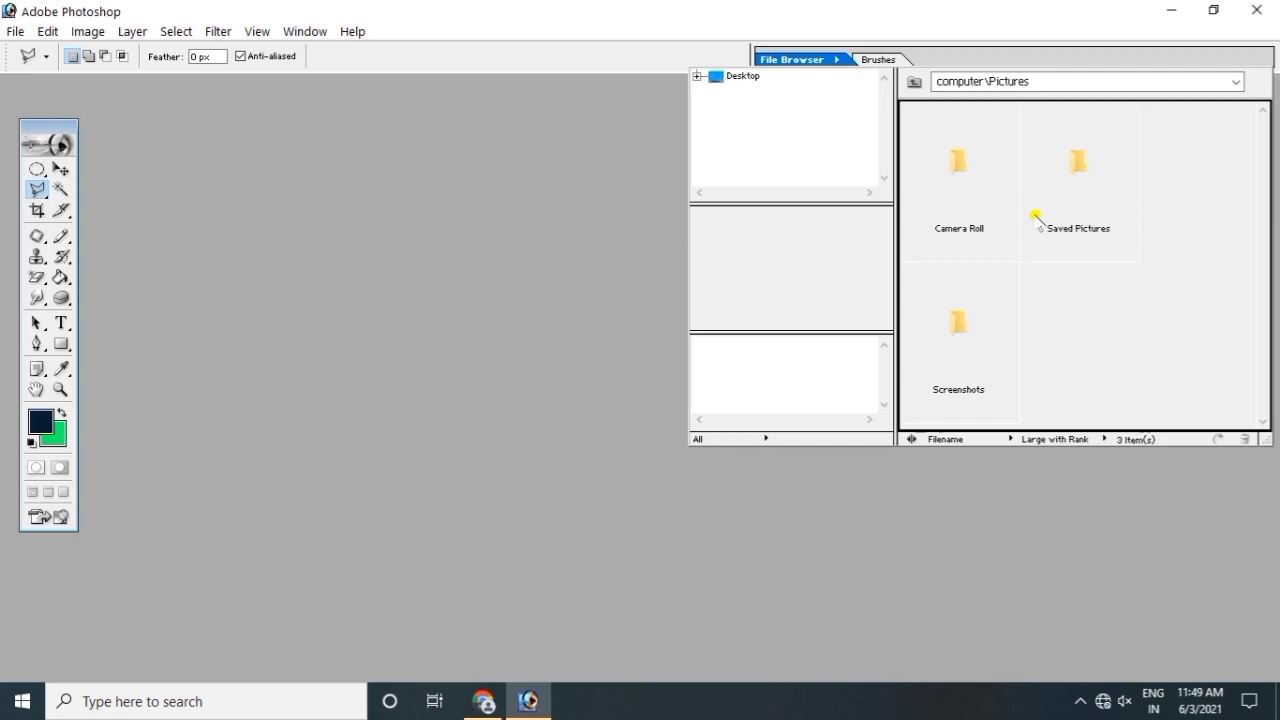
left_click(1033, 84)
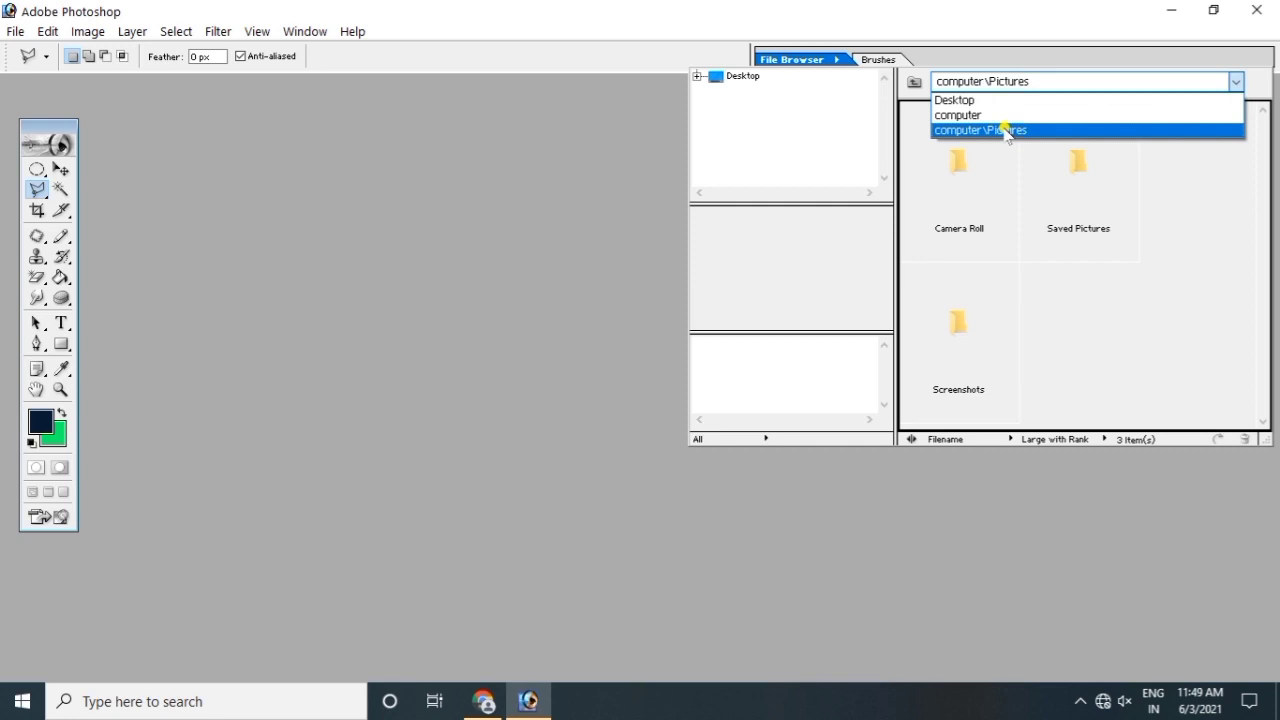
left_click(985, 100)
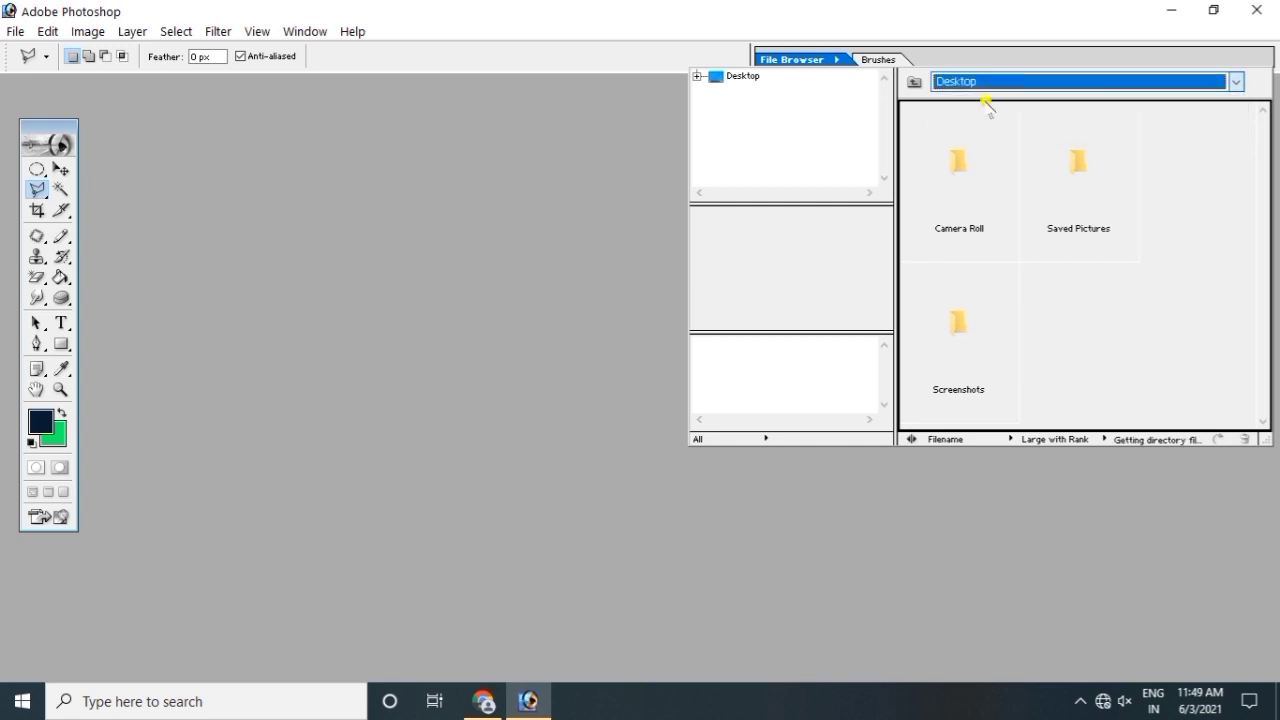
left_click_drag(1264, 150, 1277, 240)
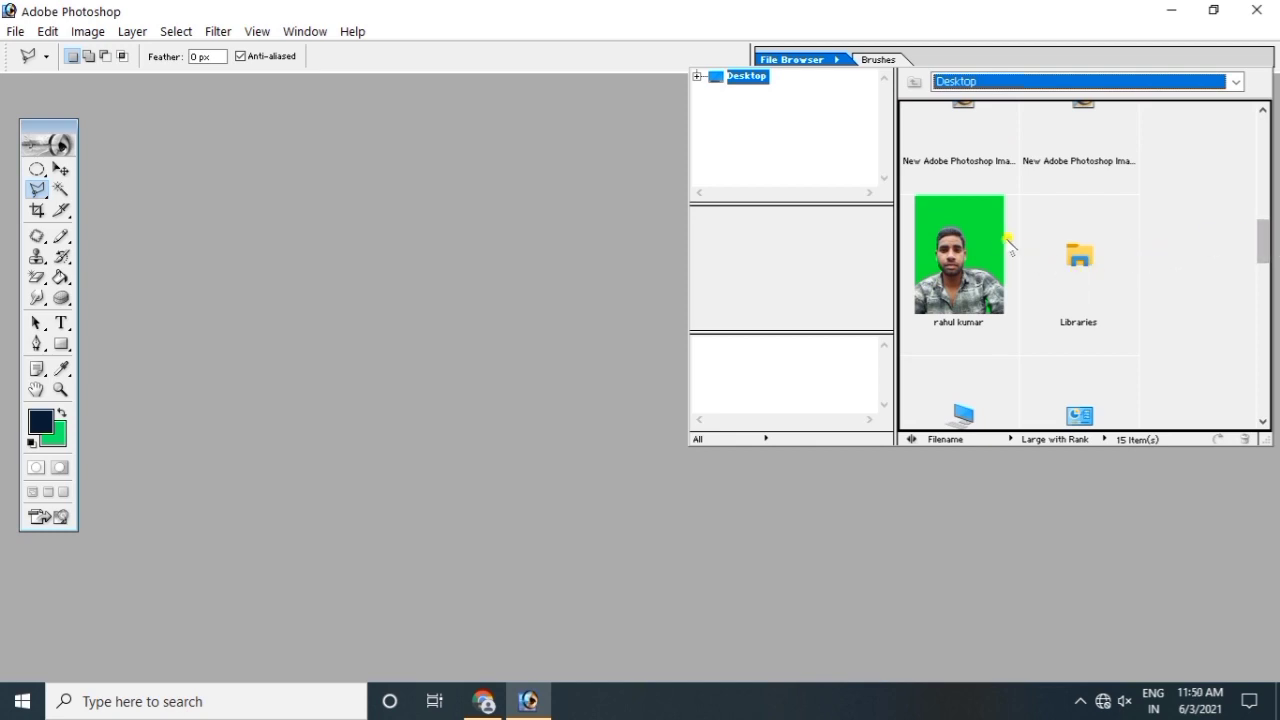
double_click(992, 242)
left_click_drag(206, 94, 590, 106)
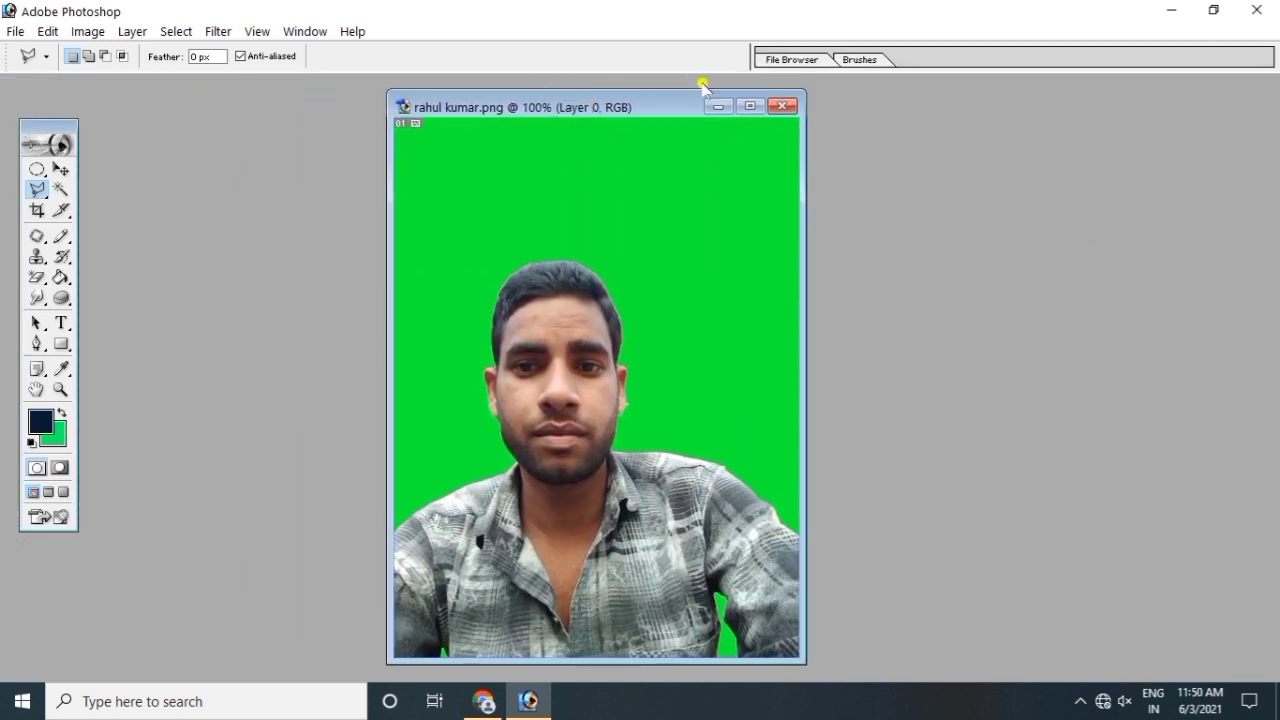
left_click(783, 105)
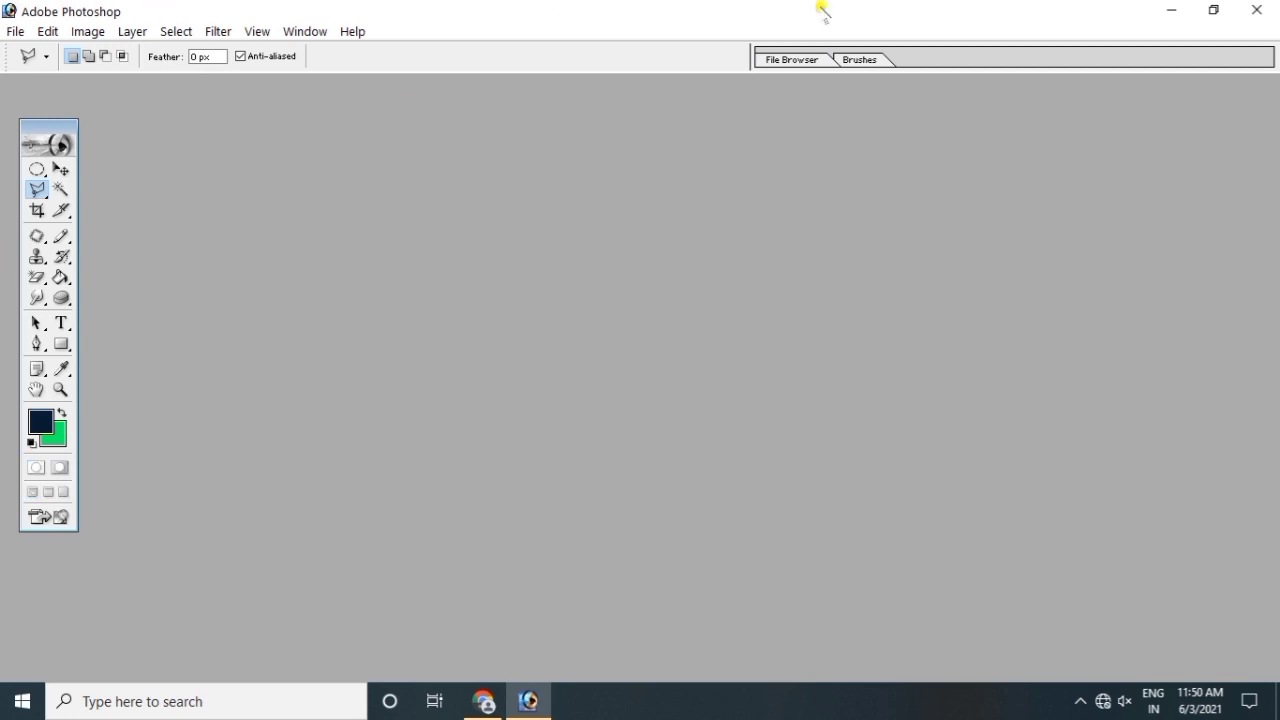
Step: Minimize Photoshop, refresh the desktop, and select dag photo in the Explorer Desktop folder
left_click(1163, 10)
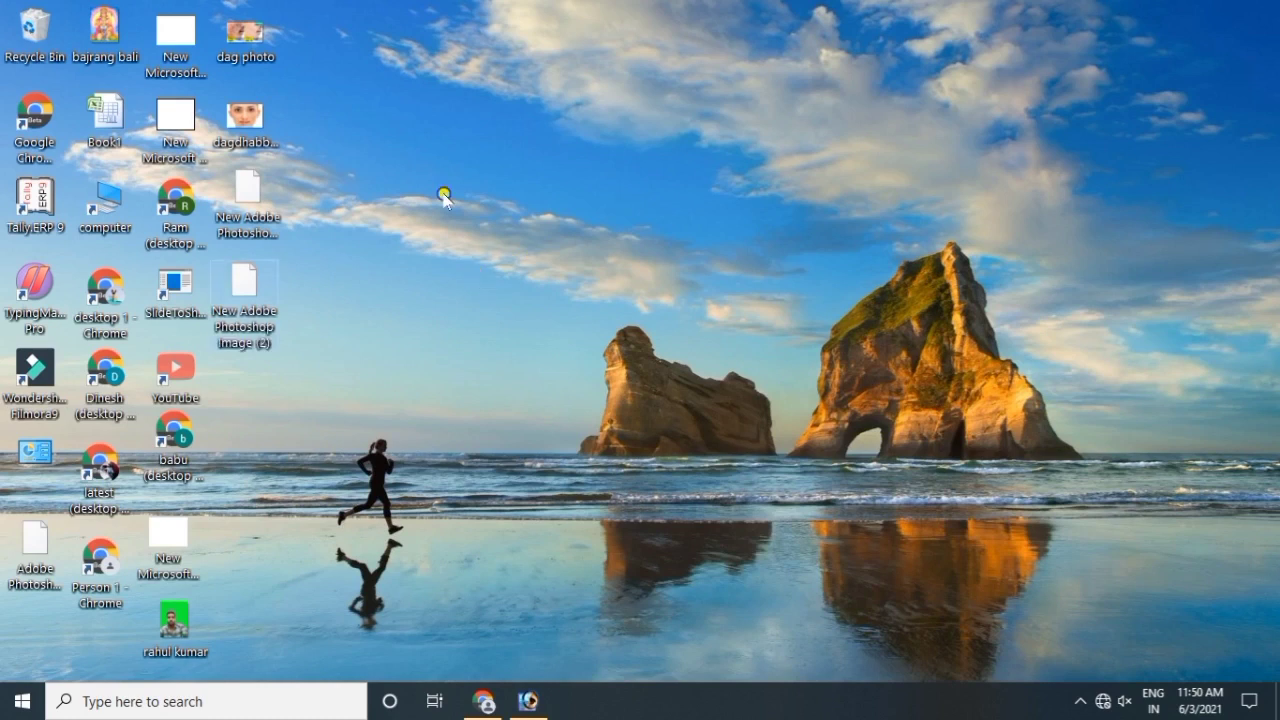
right_click(441, 193)
left_click(480, 246)
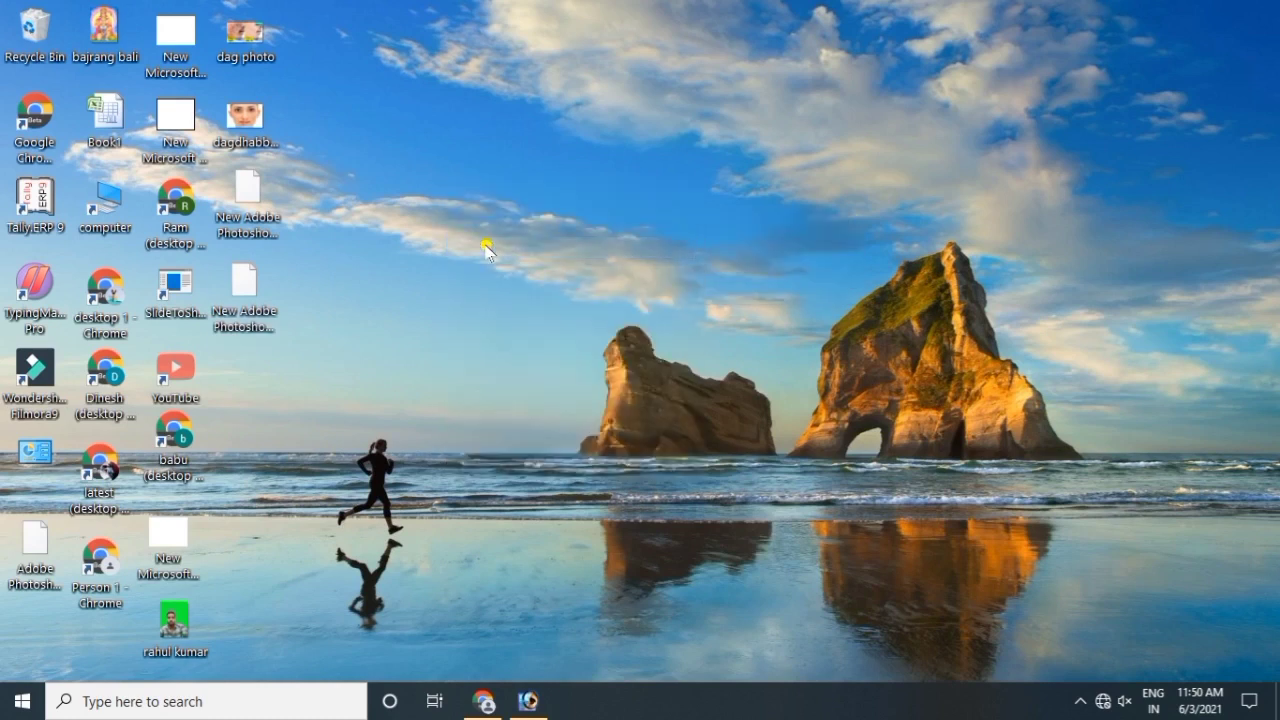
double_click(100, 215)
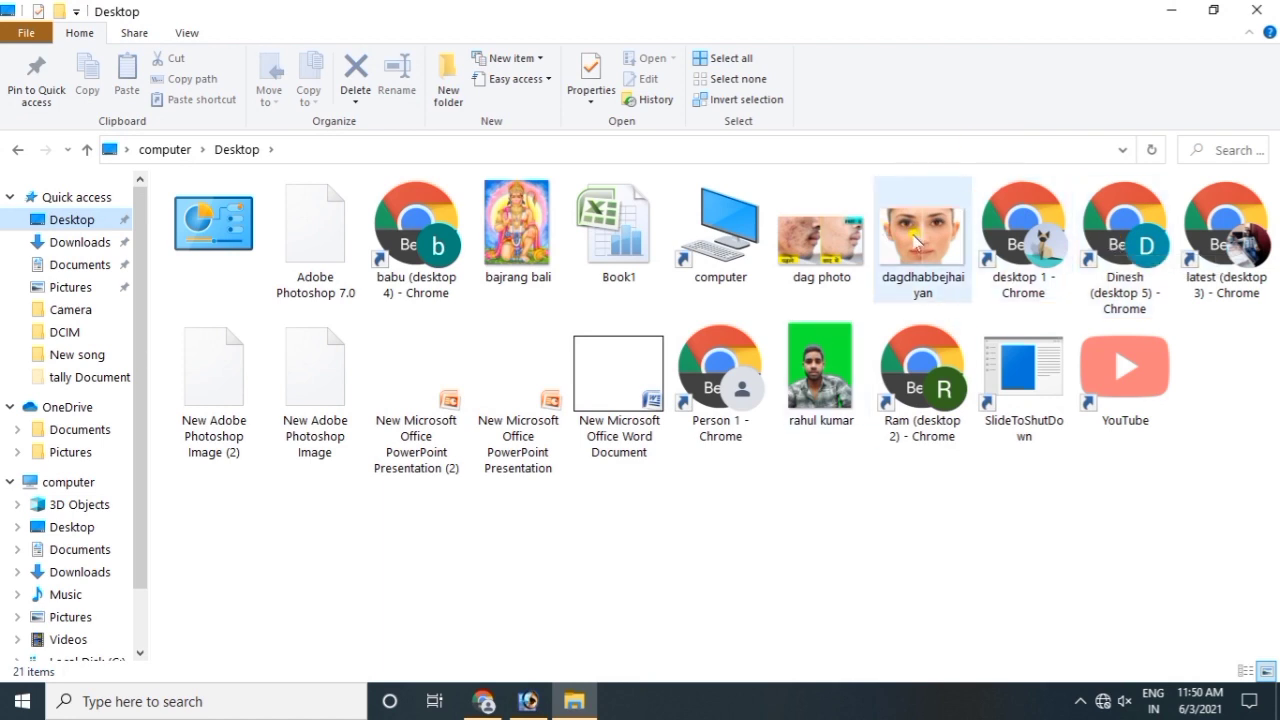
left_click(819, 249)
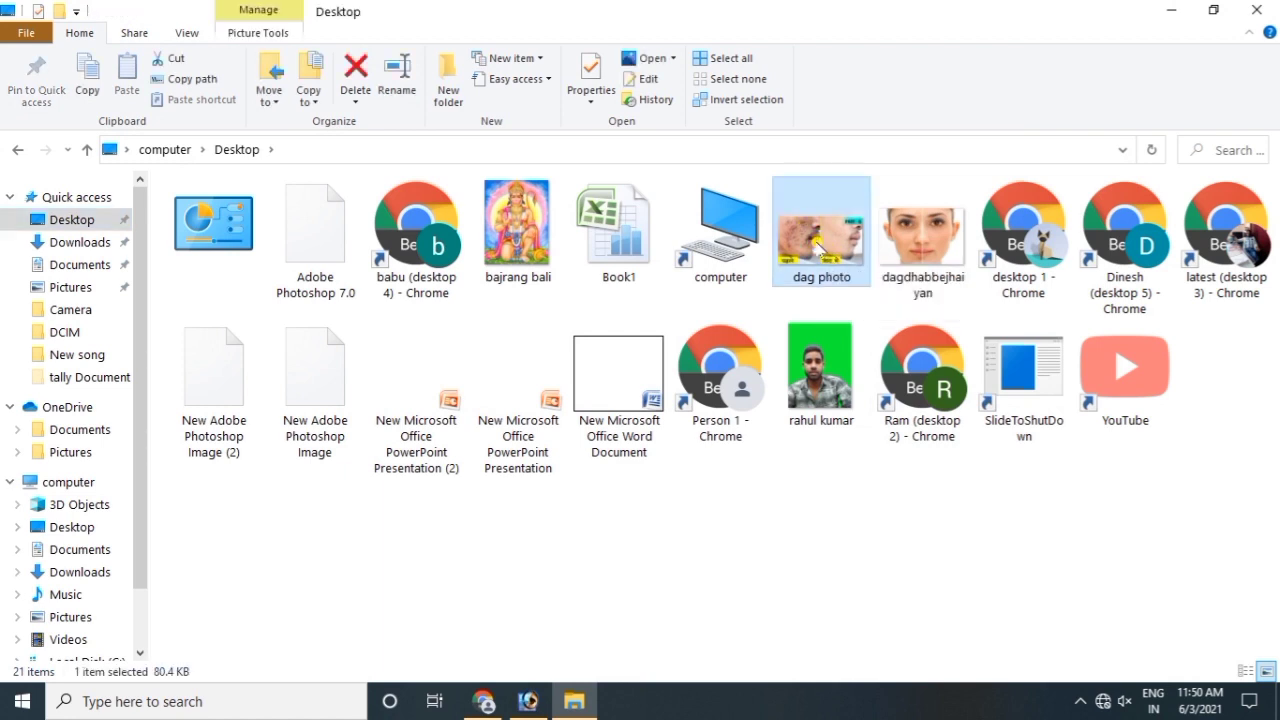
Step: Drag dag photo into Photoshop to view the acne before-and-after, then close it
left_click_drag(818, 245, 461, 345)
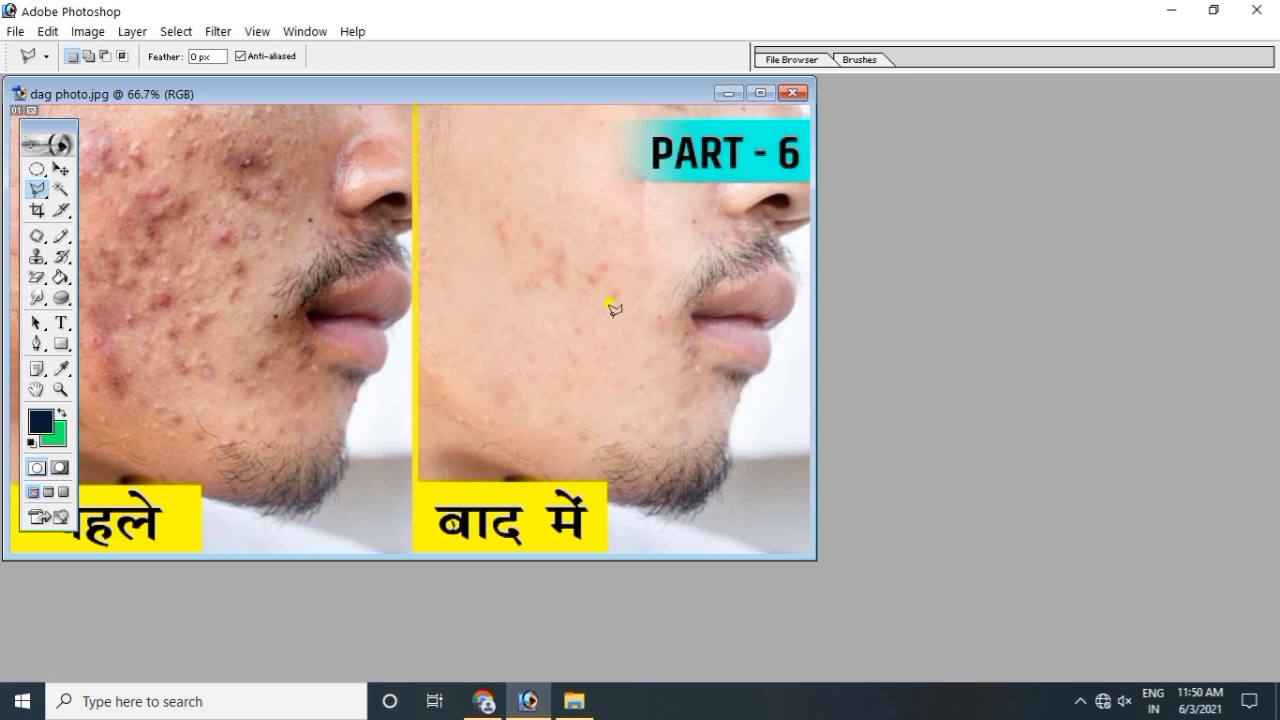
left_click(792, 92)
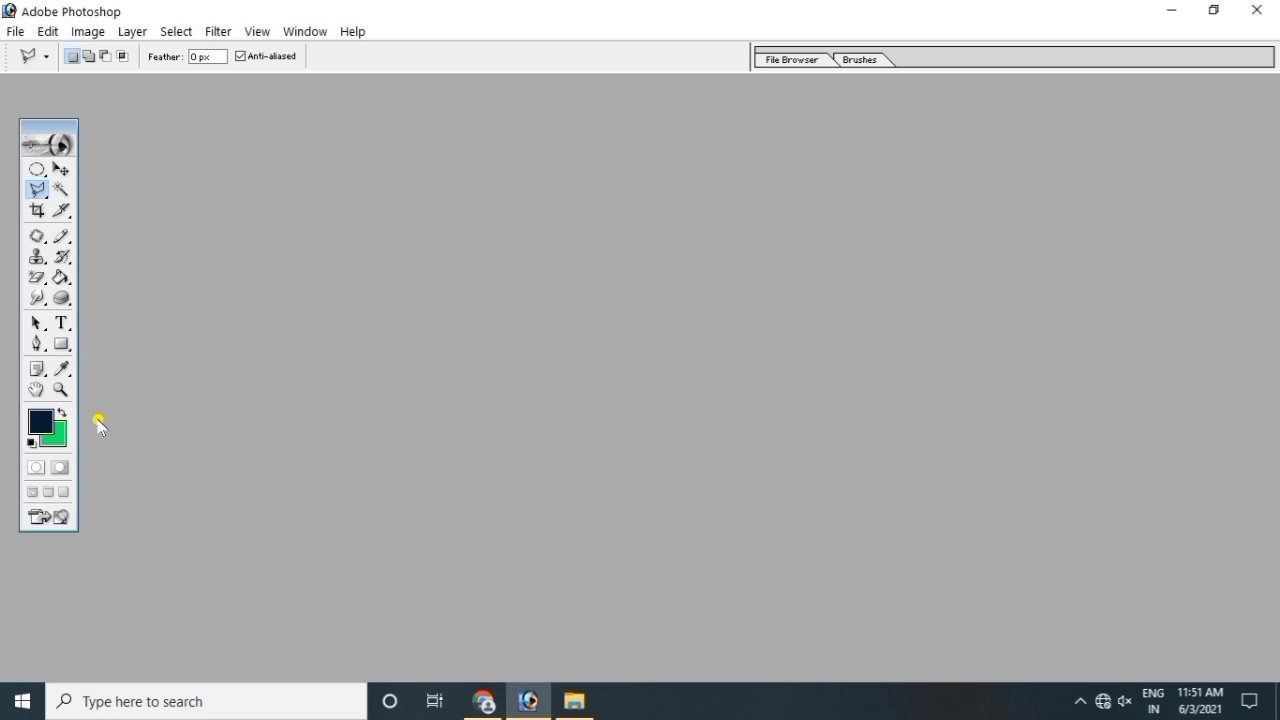
Step: Open the green-background portrait from the Open dialog and position its window mid-workspace
double_click(477, 326)
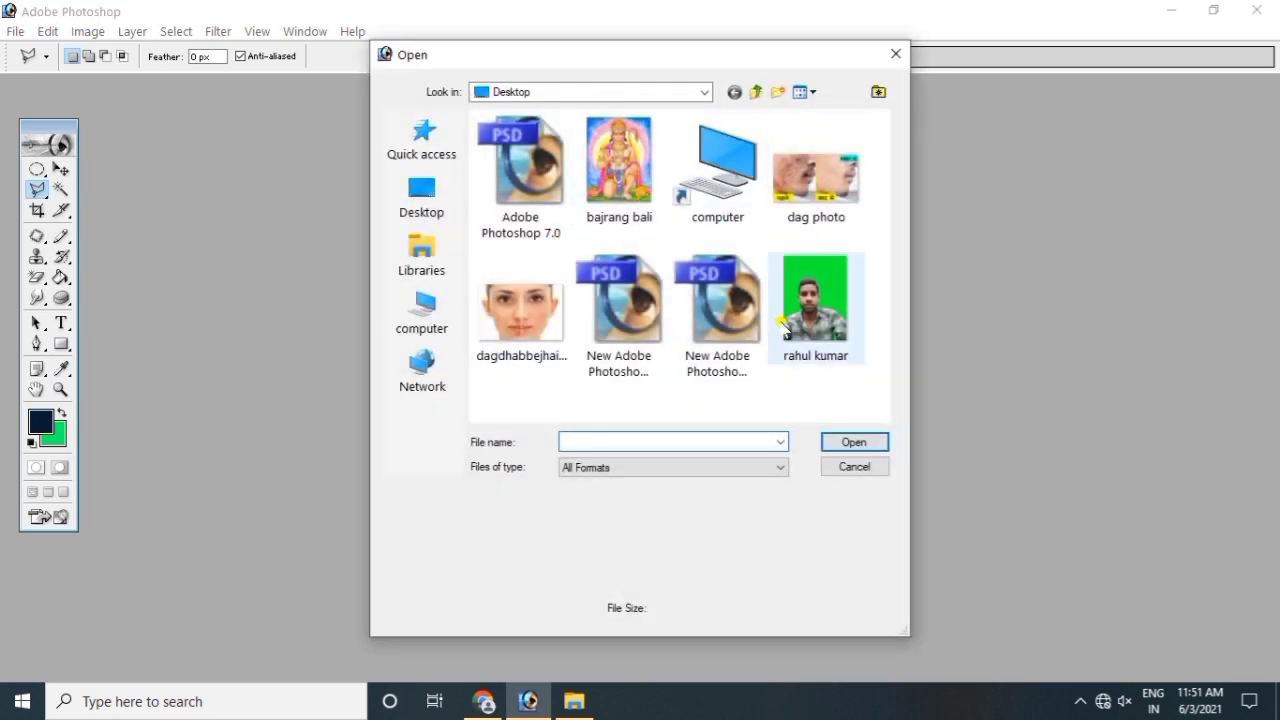
double_click(812, 305)
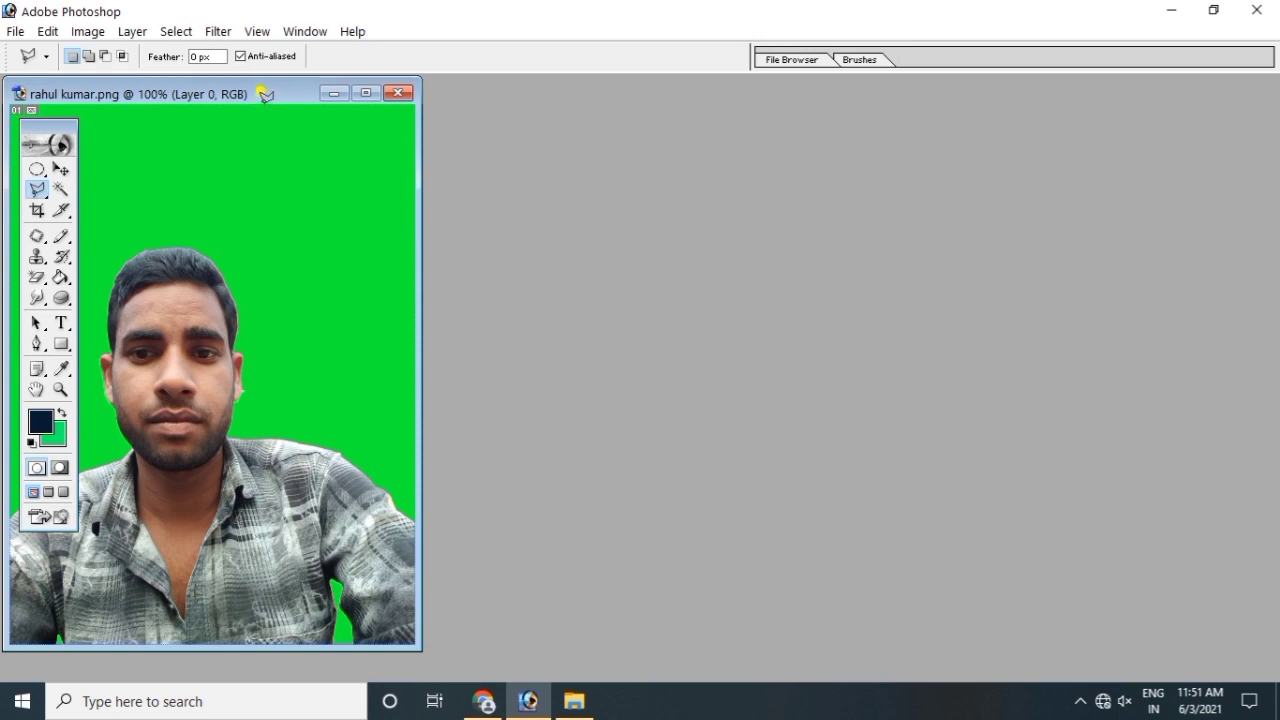
left_click_drag(263, 93, 680, 106)
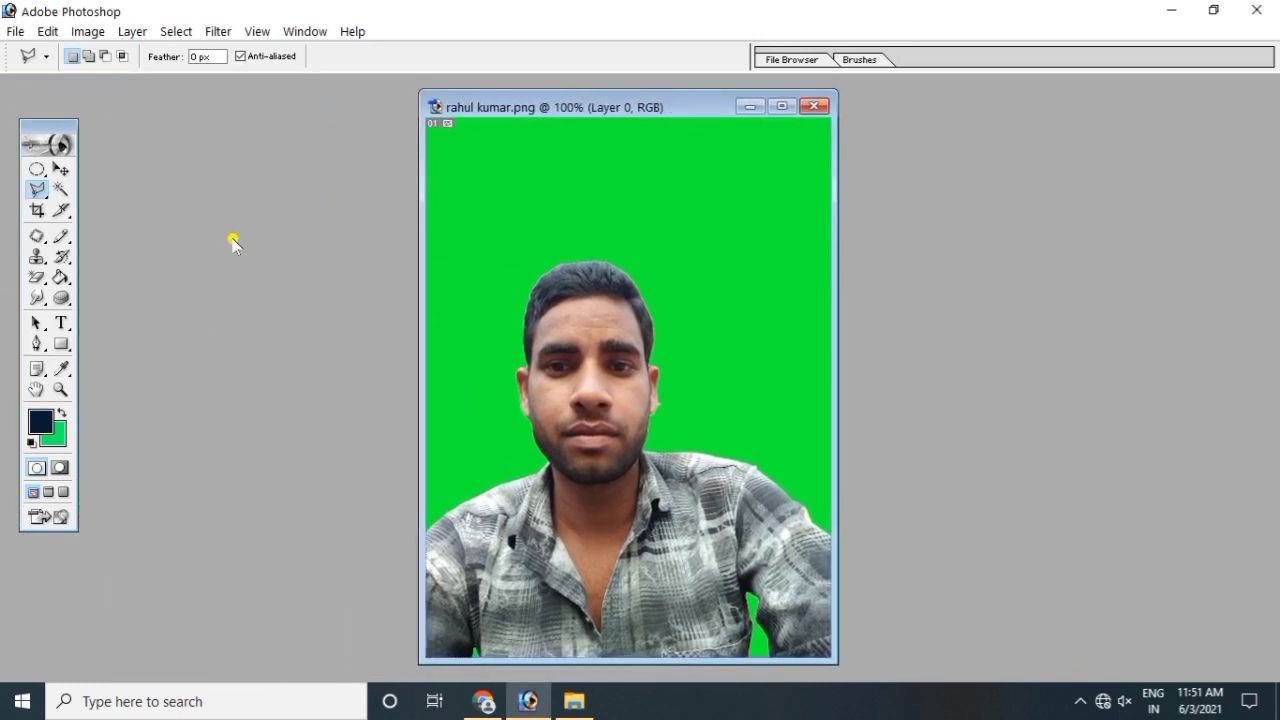
left_click_drag(574, 108, 512, 128)
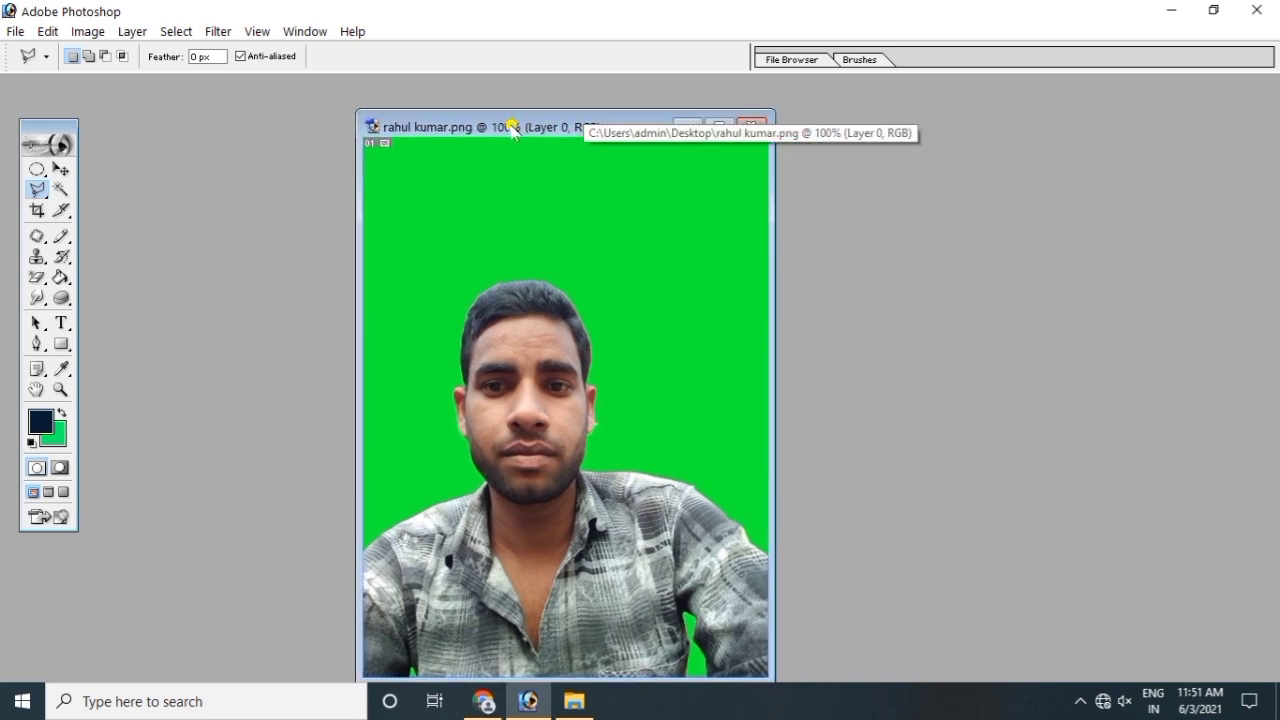
Step: Choose the Rectangular Marquee Tool from the marquee tool flyout
left_click(37, 169)
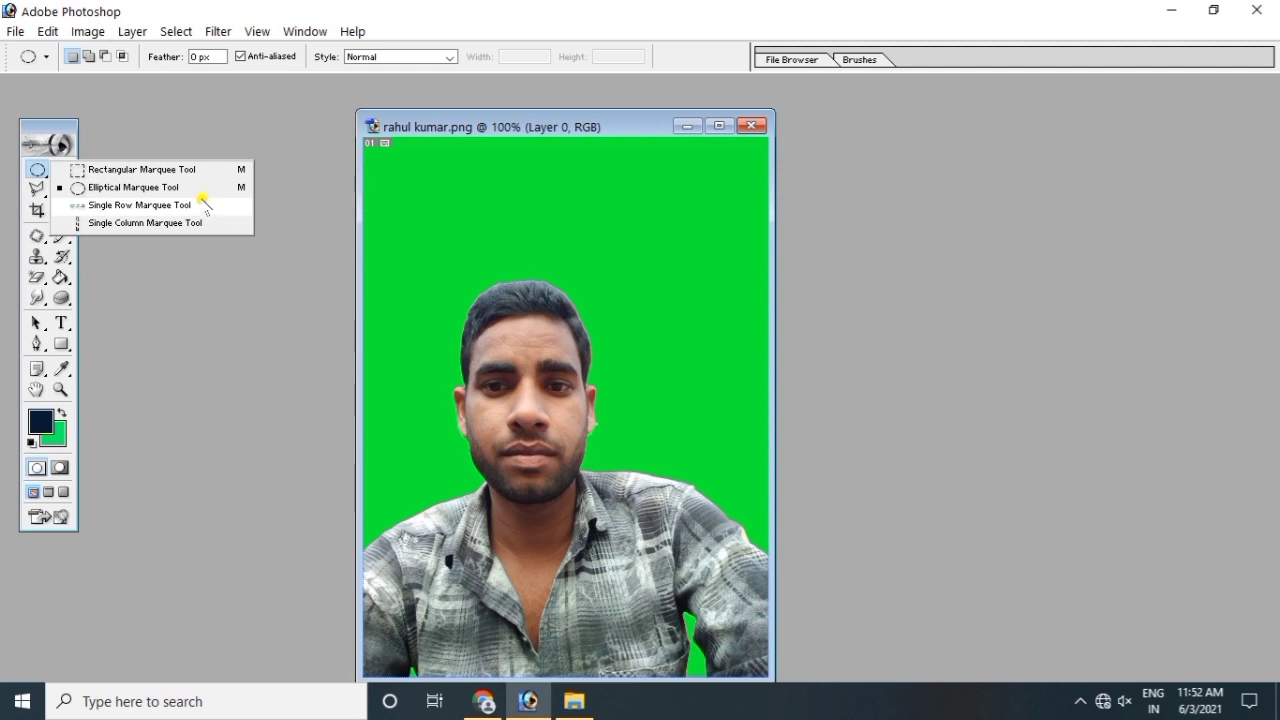
left_click(120, 171)
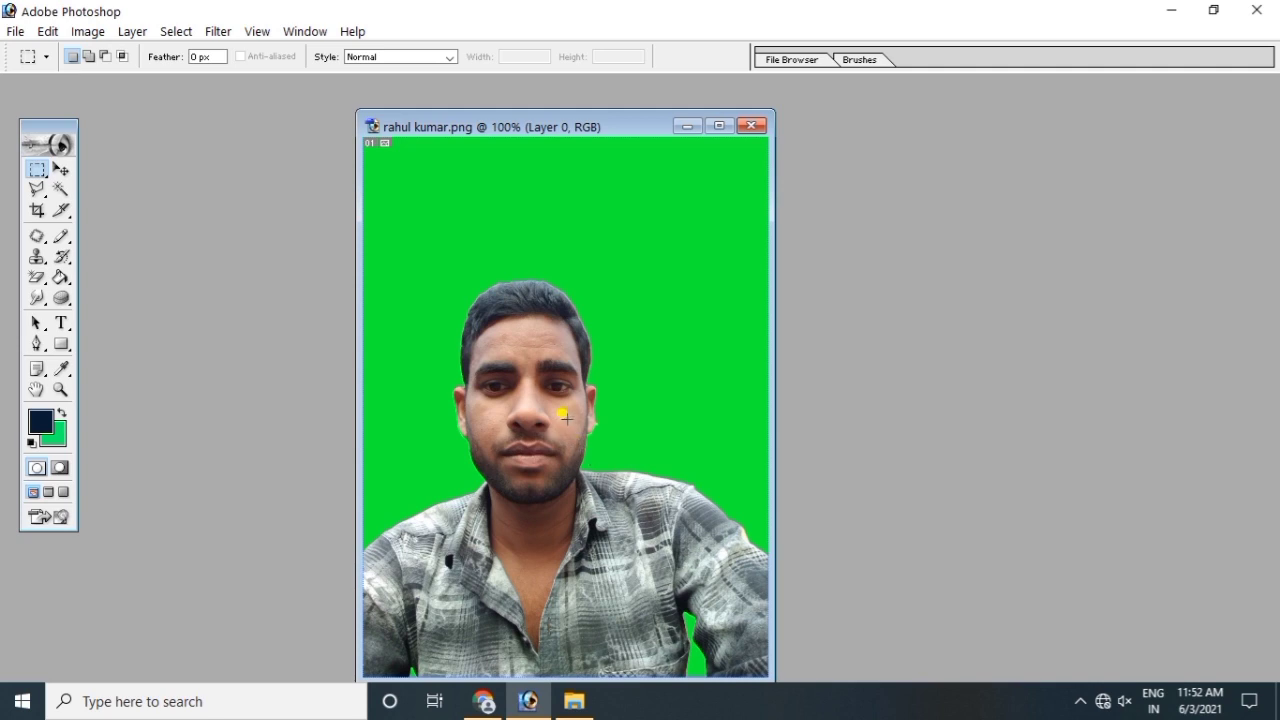
Step: Draw a rectangular marquee that frames the man's head and face
left_click_drag(416, 284, 625, 505)
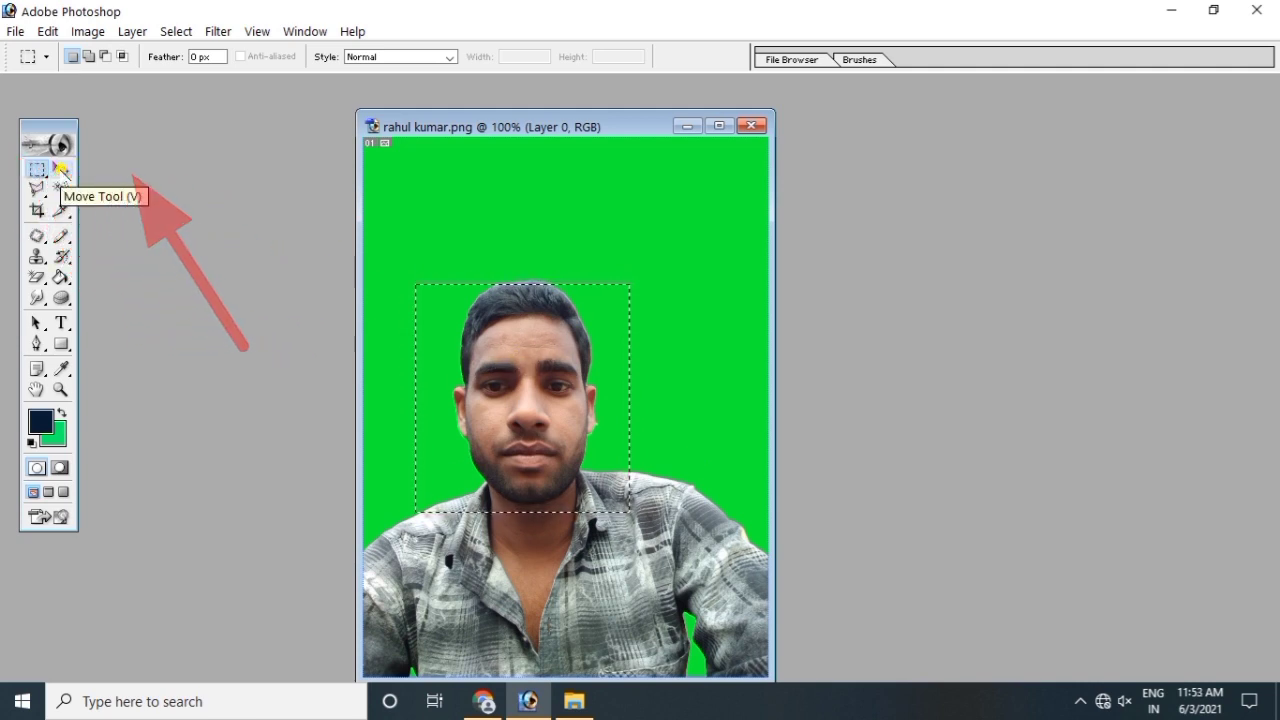
left_click(61, 170)
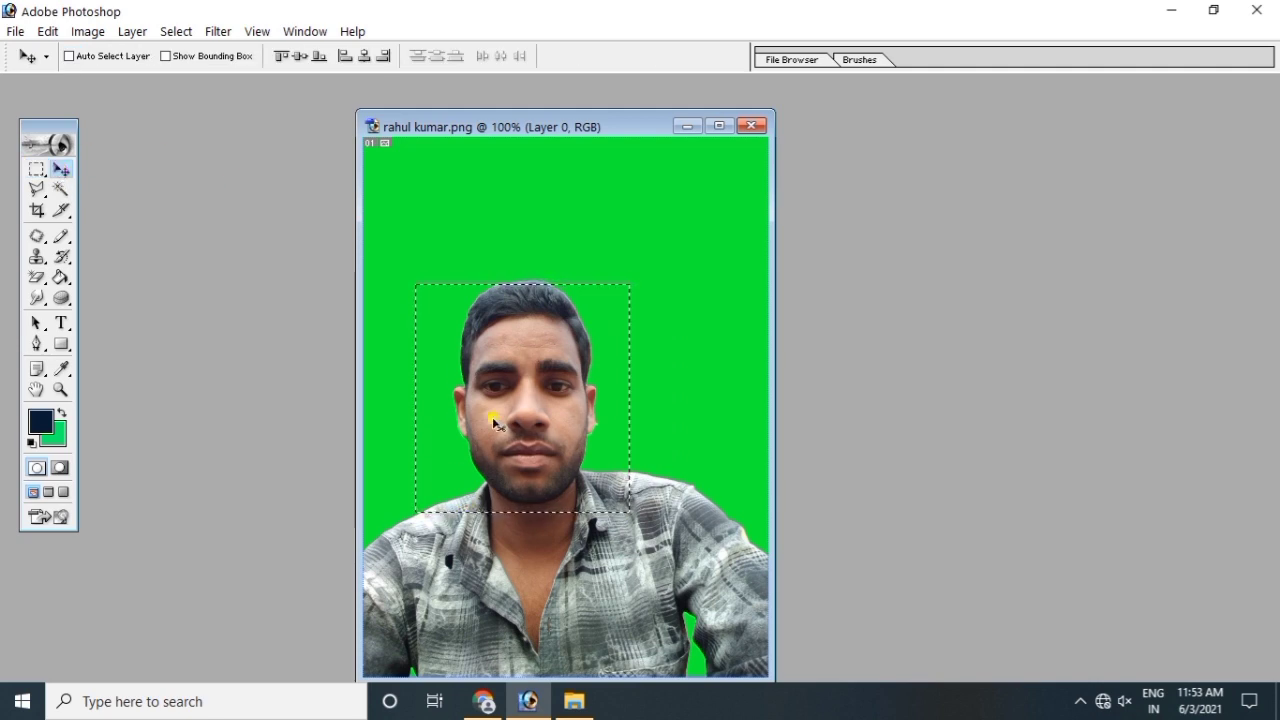
key("alt")
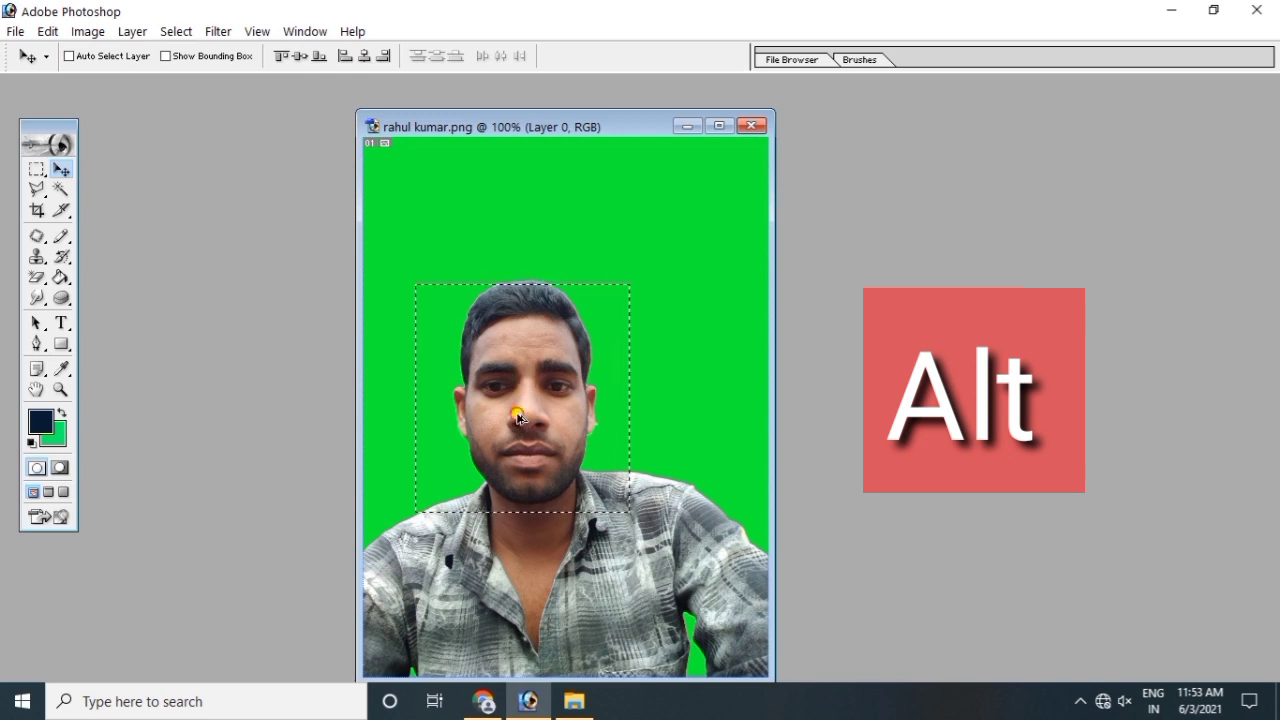
left_click_drag(519, 418, 567, 453)
key("ctrl+z")
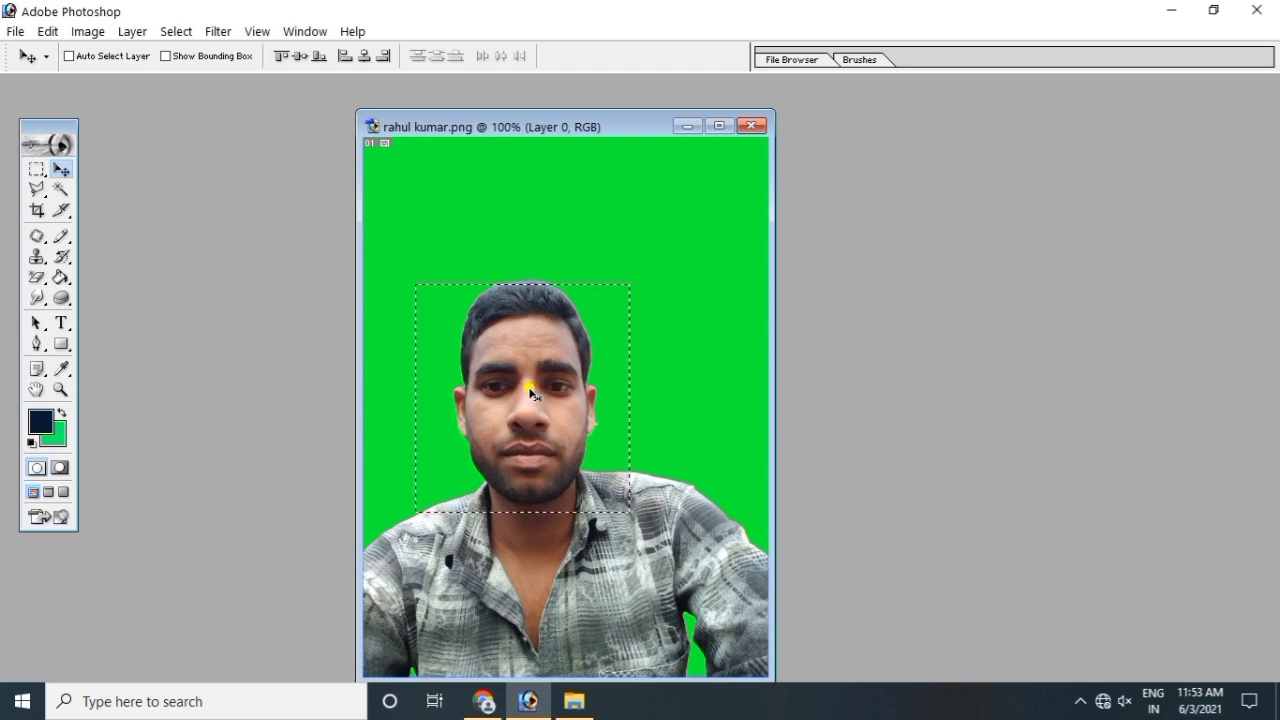
left_click_drag(516, 375, 691, 219)
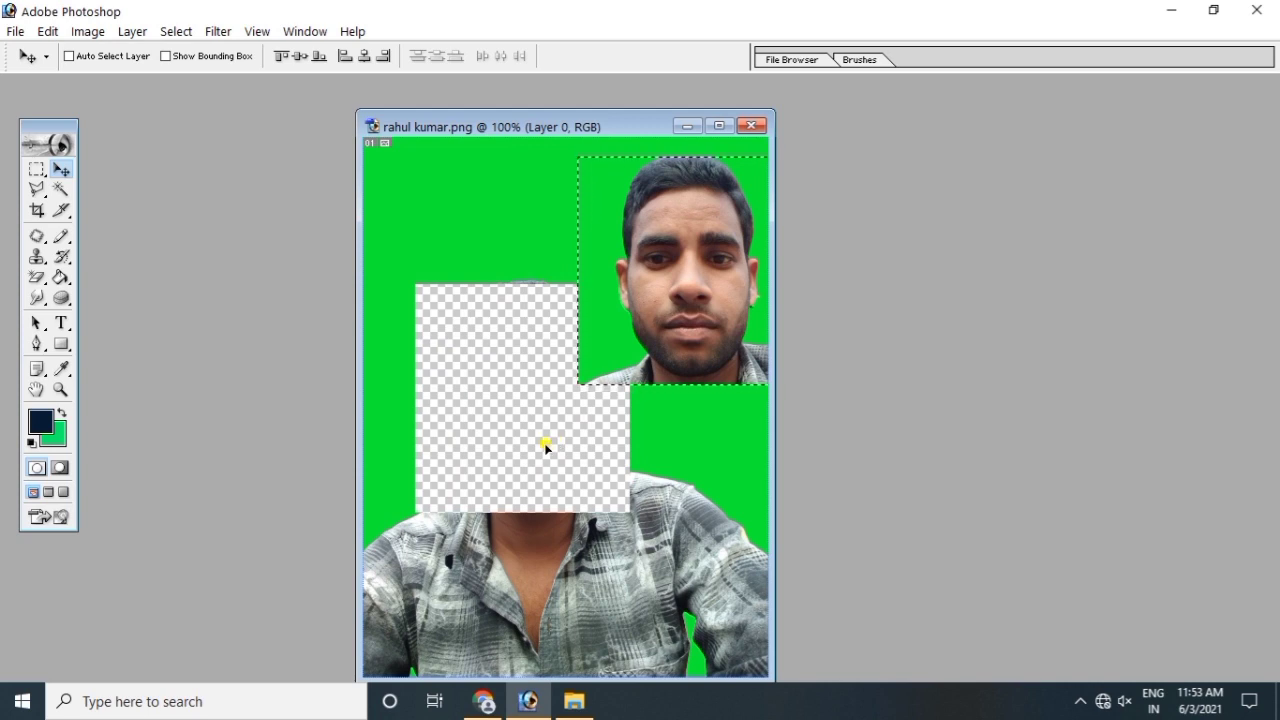
key("ctrl+z")
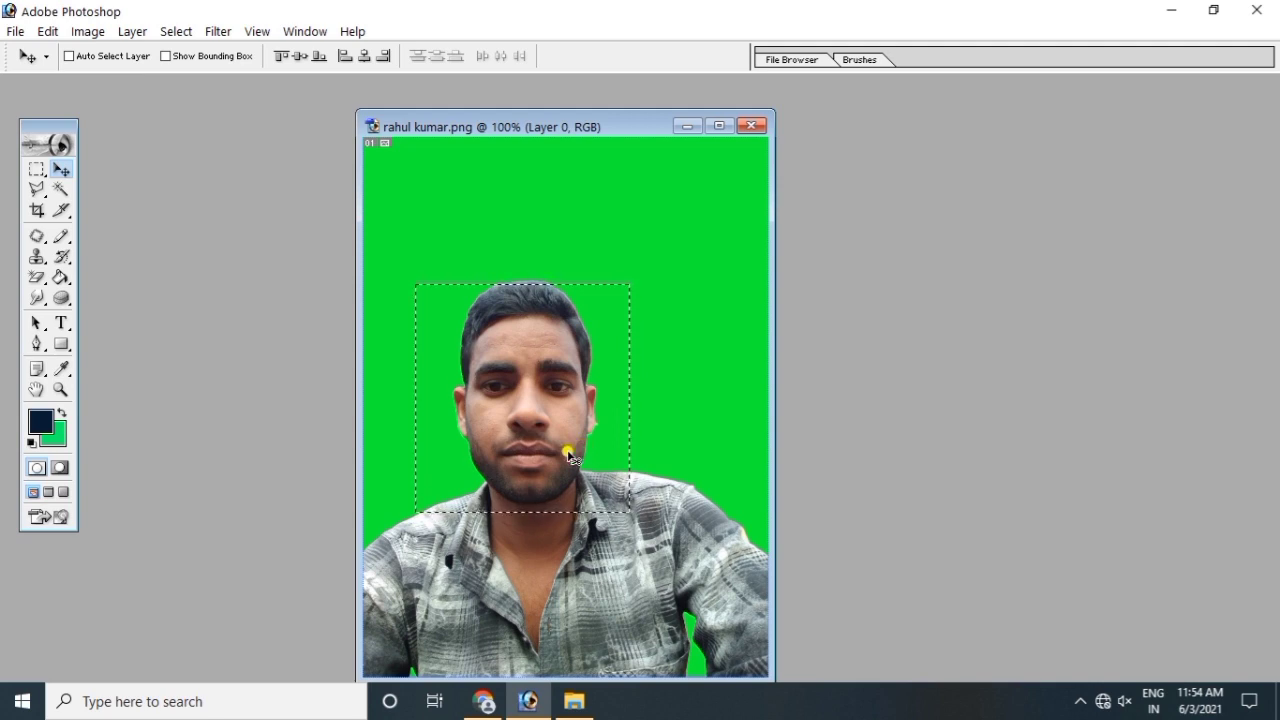
Step: Apply a monochrome Channel Mixer (Red +106%, Green +2%, Constant adjusted) to the face selection
left_click(47, 33)
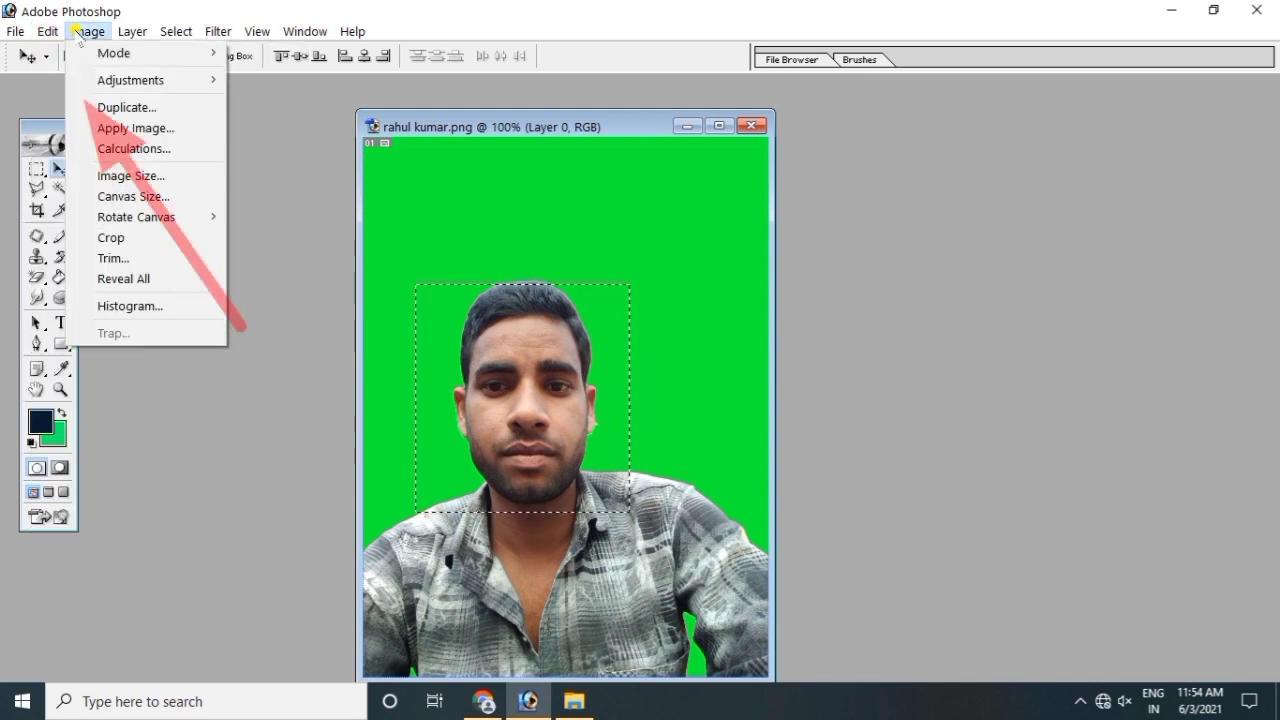
left_click(78, 33)
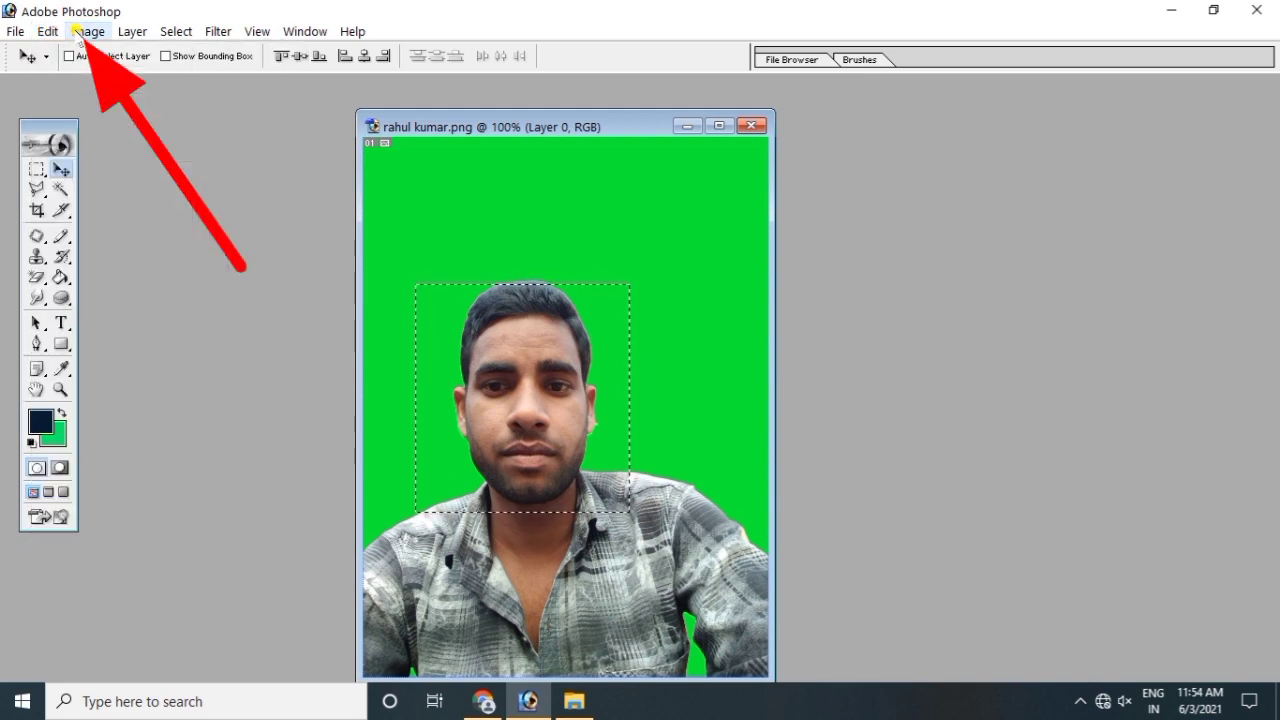
left_click(78, 33)
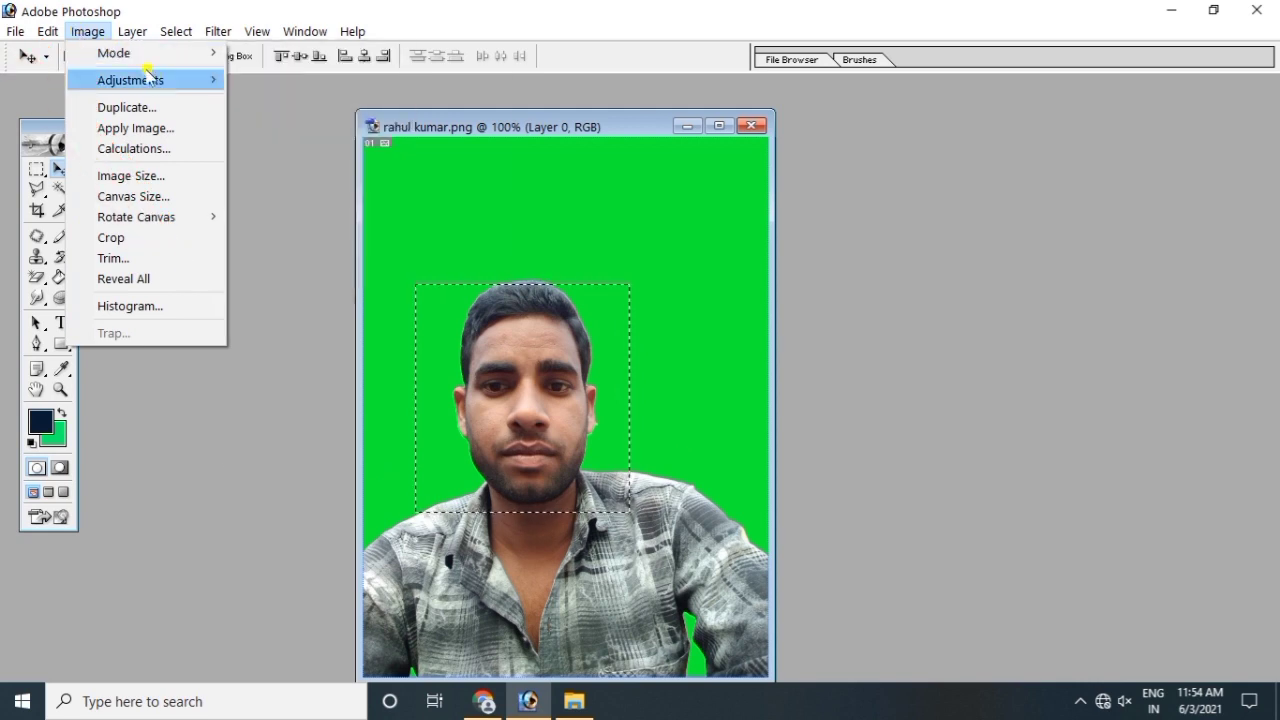
mouse_move(134, 84)
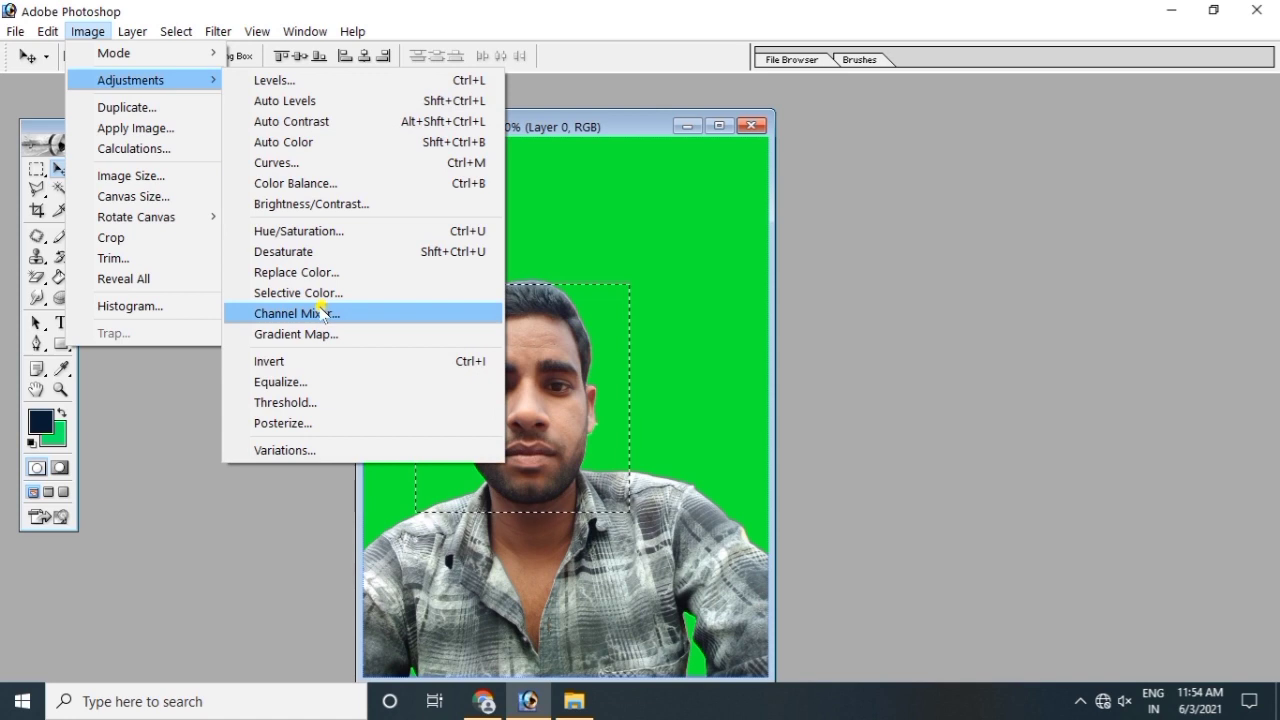
left_click(297, 314)
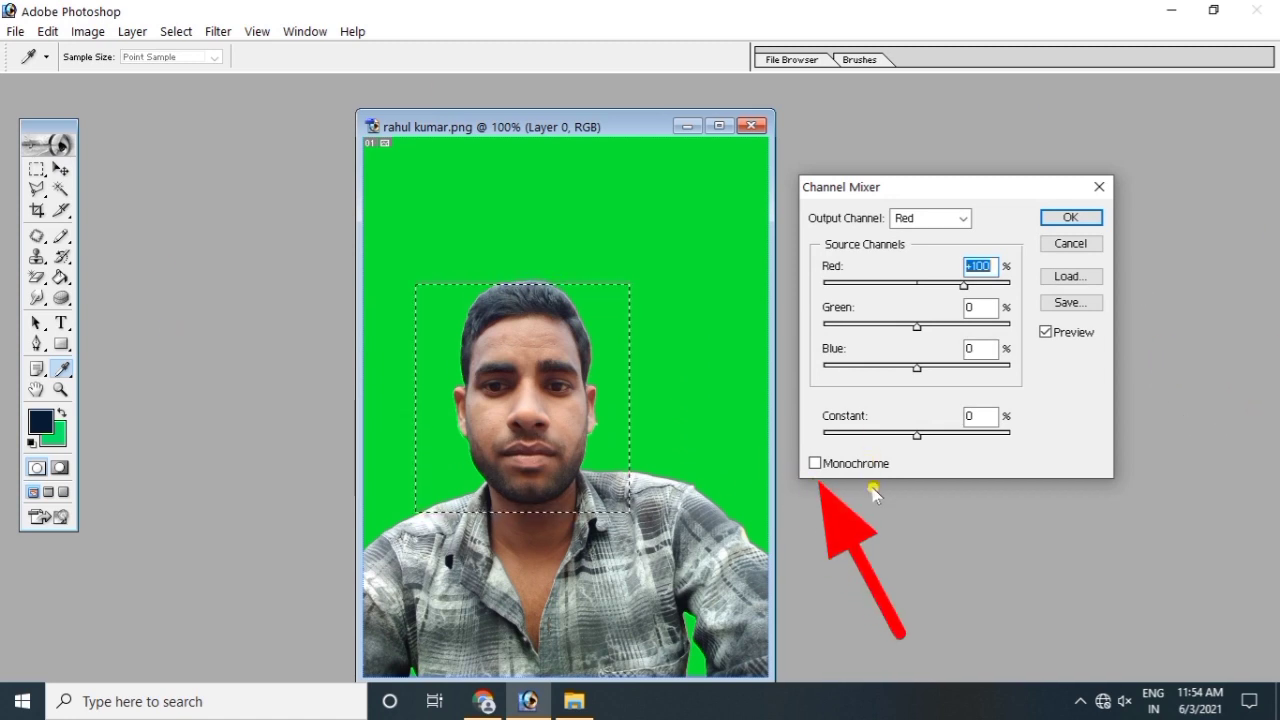
left_click(816, 466)
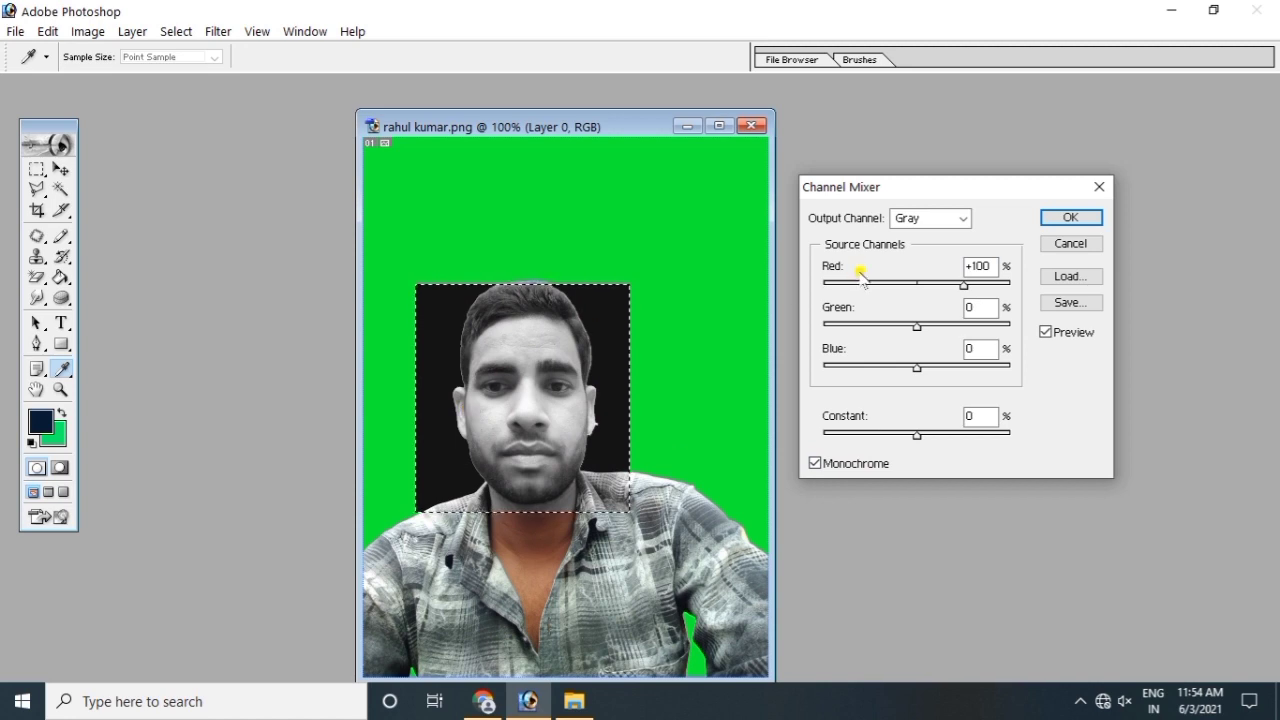
left_click(965, 218)
left_click(965, 218)
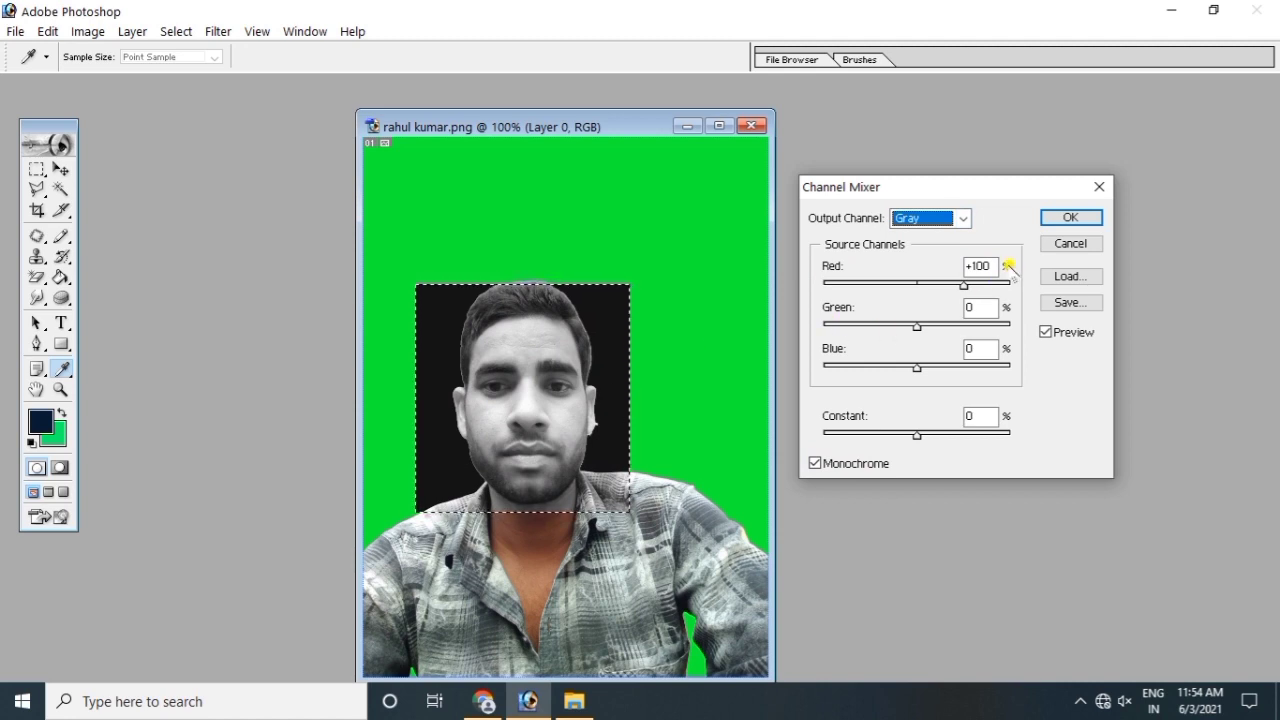
mouse_move(966, 284)
left_mouse_down()
mouse_move(925, 285)
mouse_move(966, 284)
left_mouse_up()
left_click_drag(922, 328, 917, 329)
mouse_move(916, 428)
left_mouse_down()
mouse_move(900, 431)
mouse_move(930, 431)
mouse_move(917, 432)
left_mouse_up()
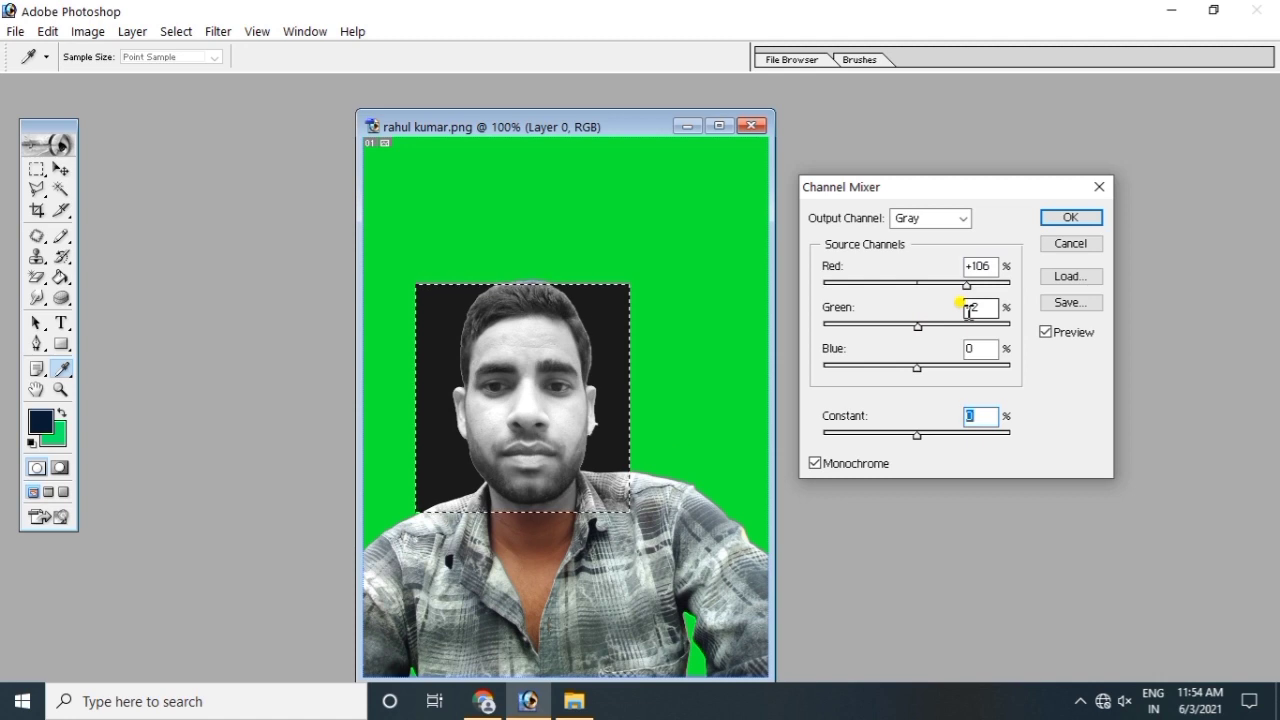
left_click(1086, 216)
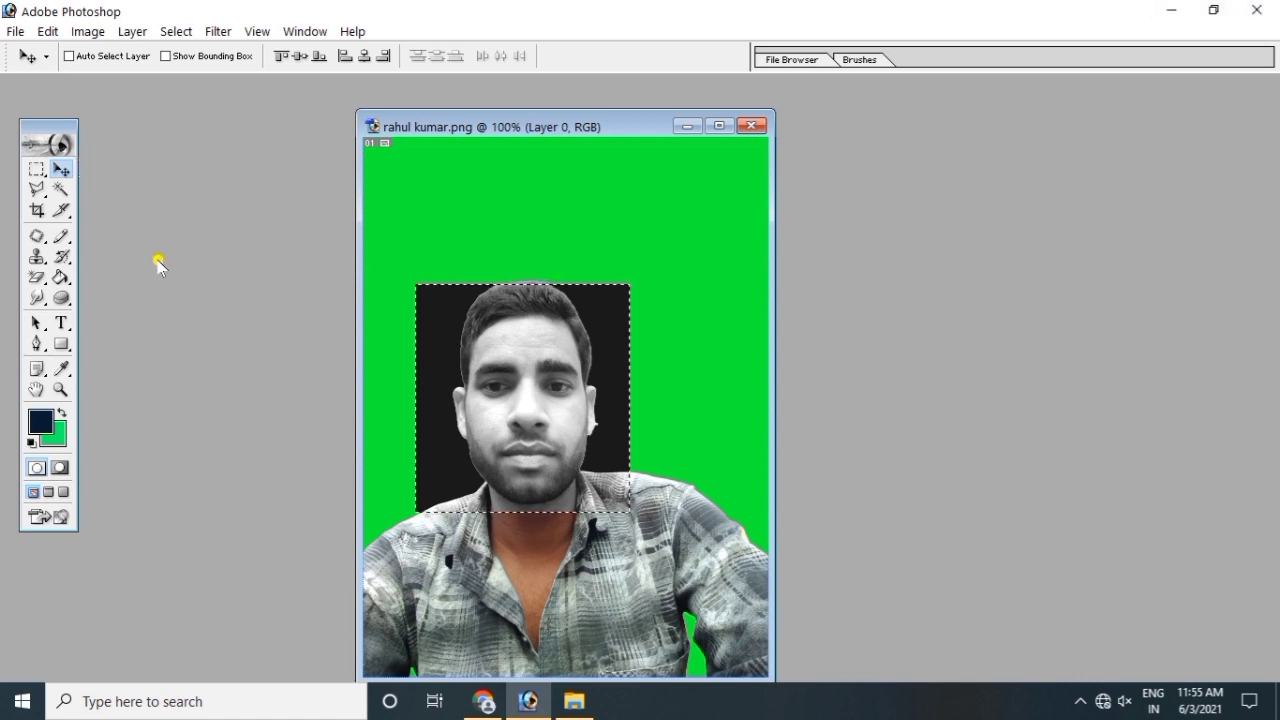
Step: Switch to the Elliptical Marquee and draw an oval selection around the head
left_click(35, 170)
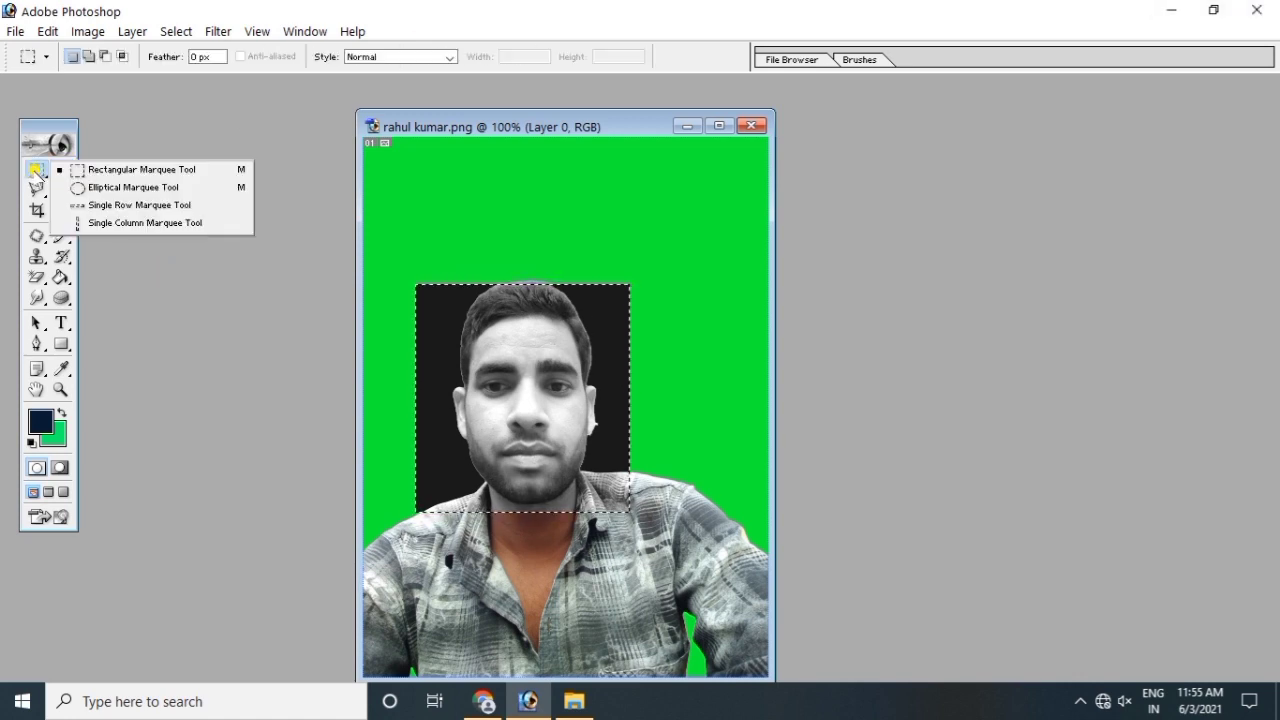
left_click(155, 189)
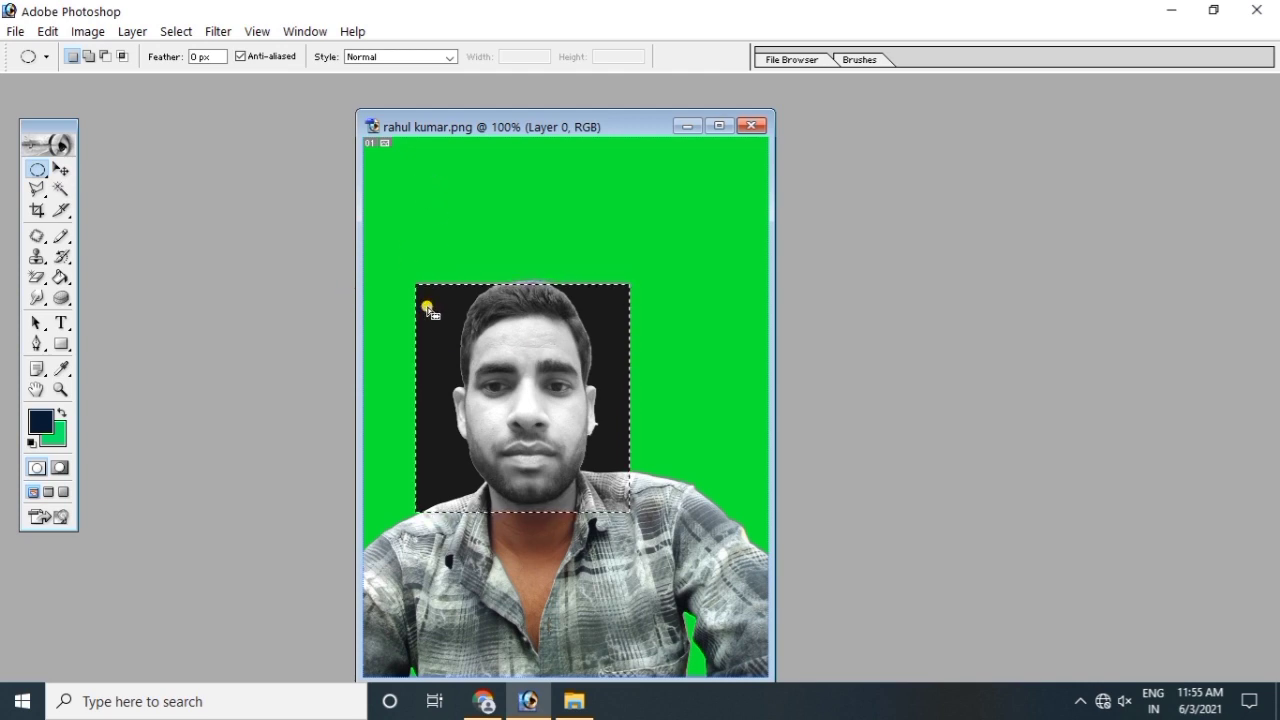
left_click_drag(535, 467, 634, 508)
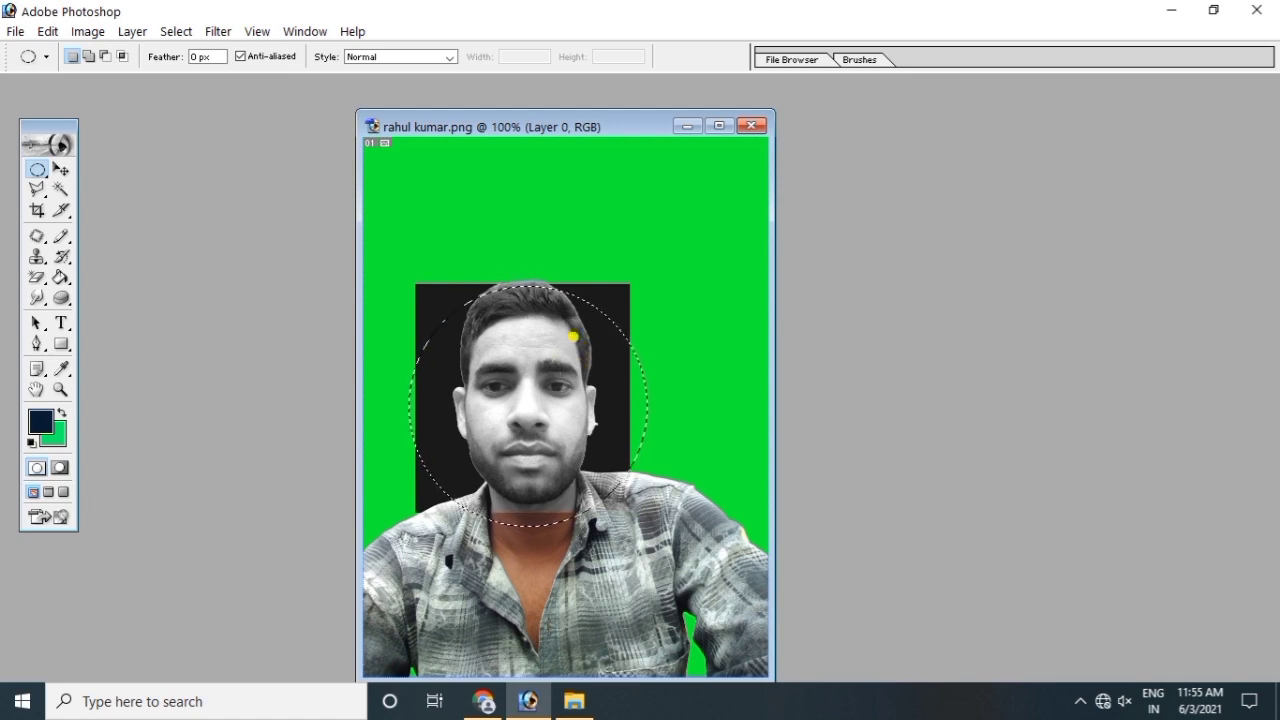
left_click(37, 170)
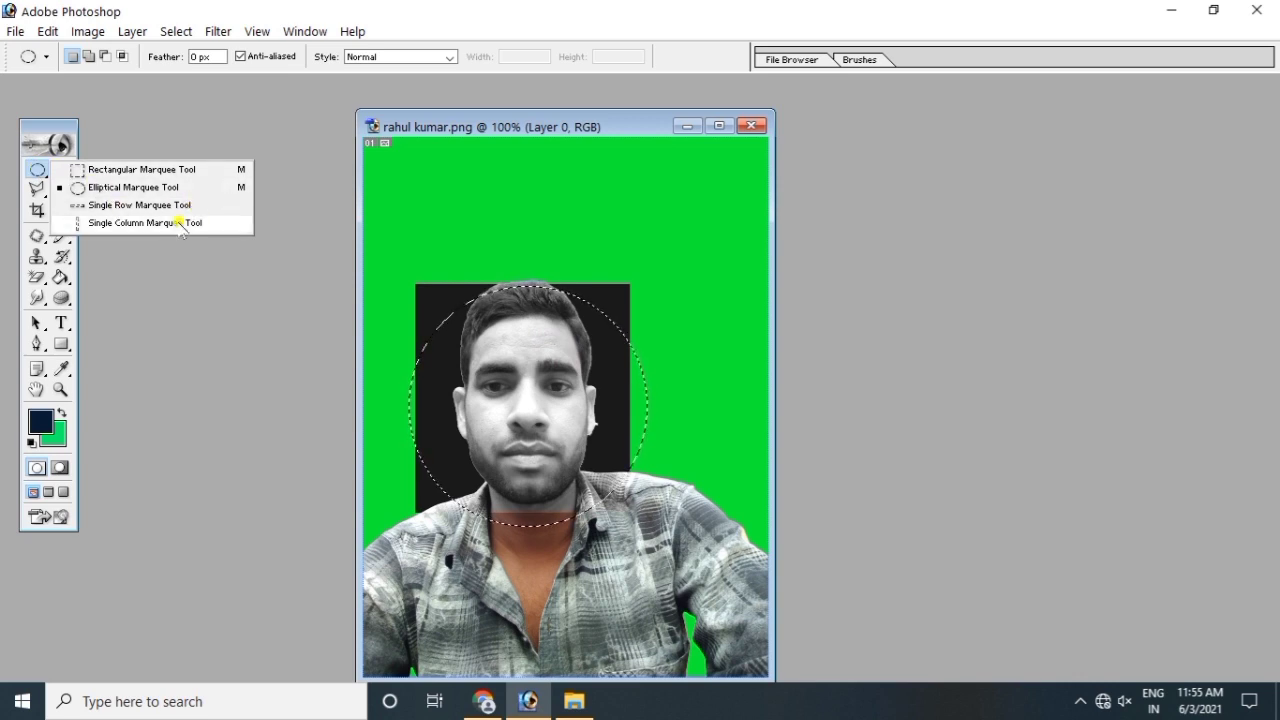
left_click(217, 280)
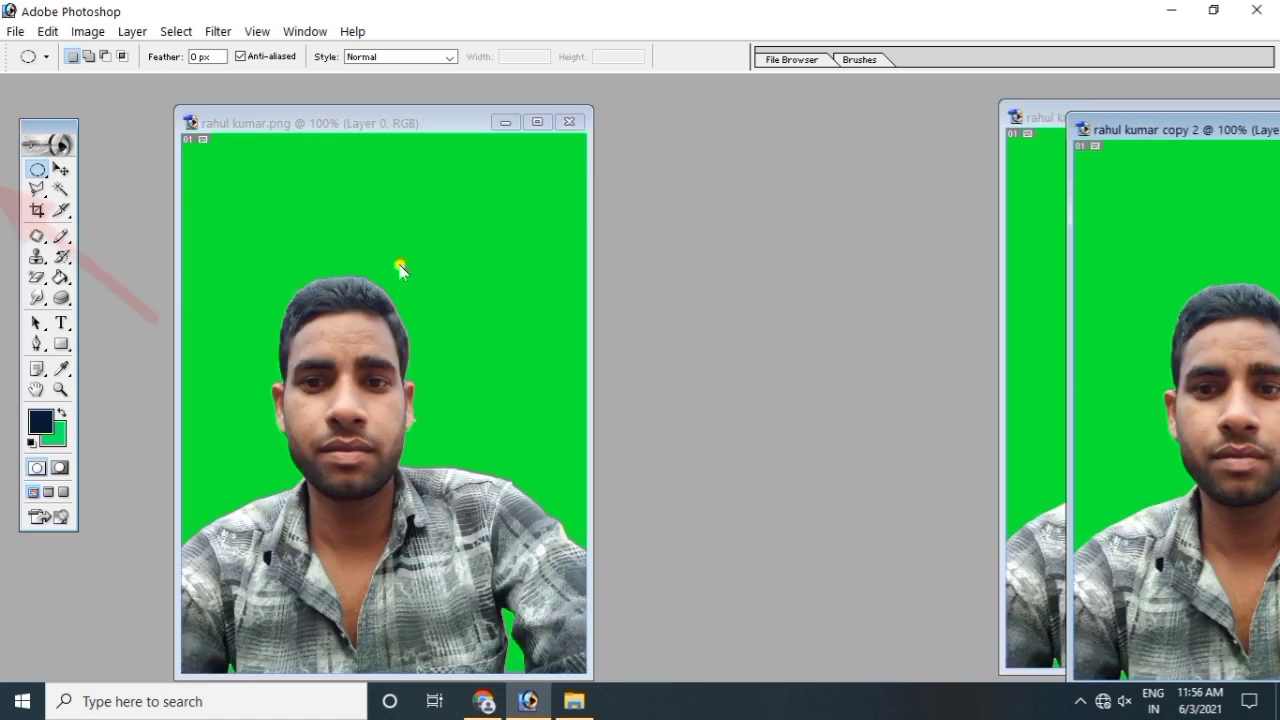
Step: Pick the Move tool, then bring up the lasso tools flyout
left_click(62, 170)
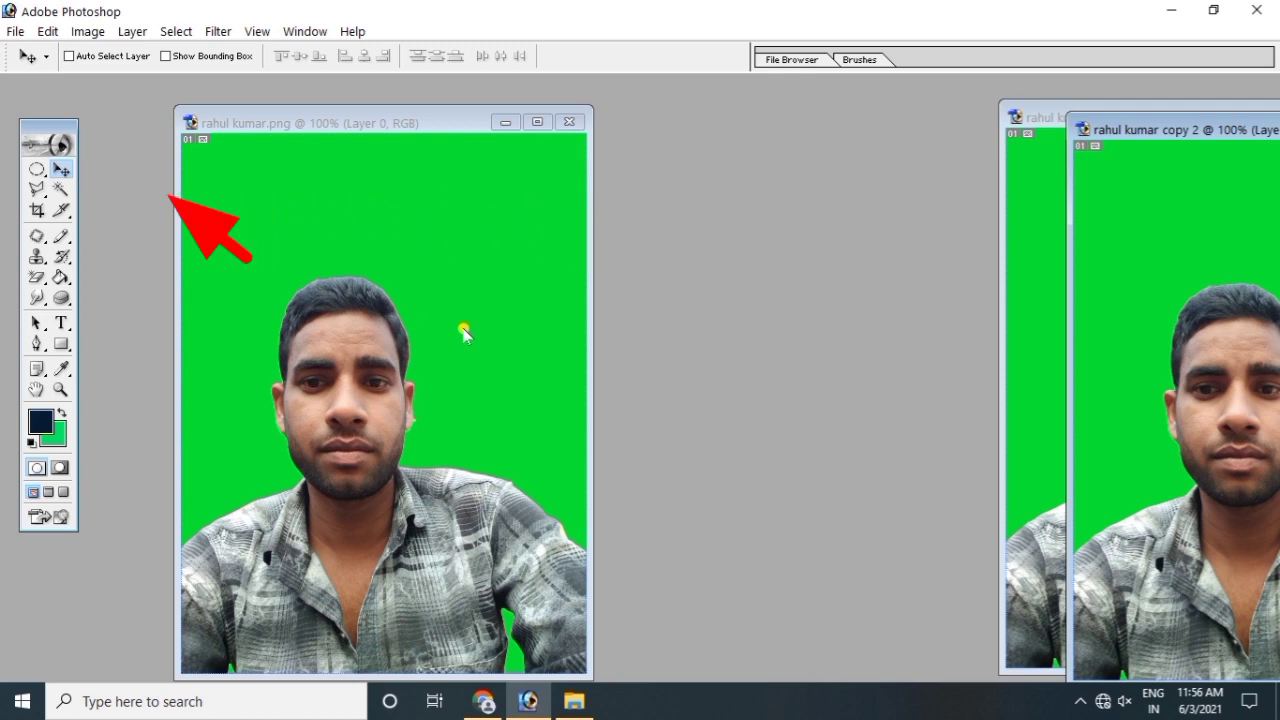
left_click(36, 186)
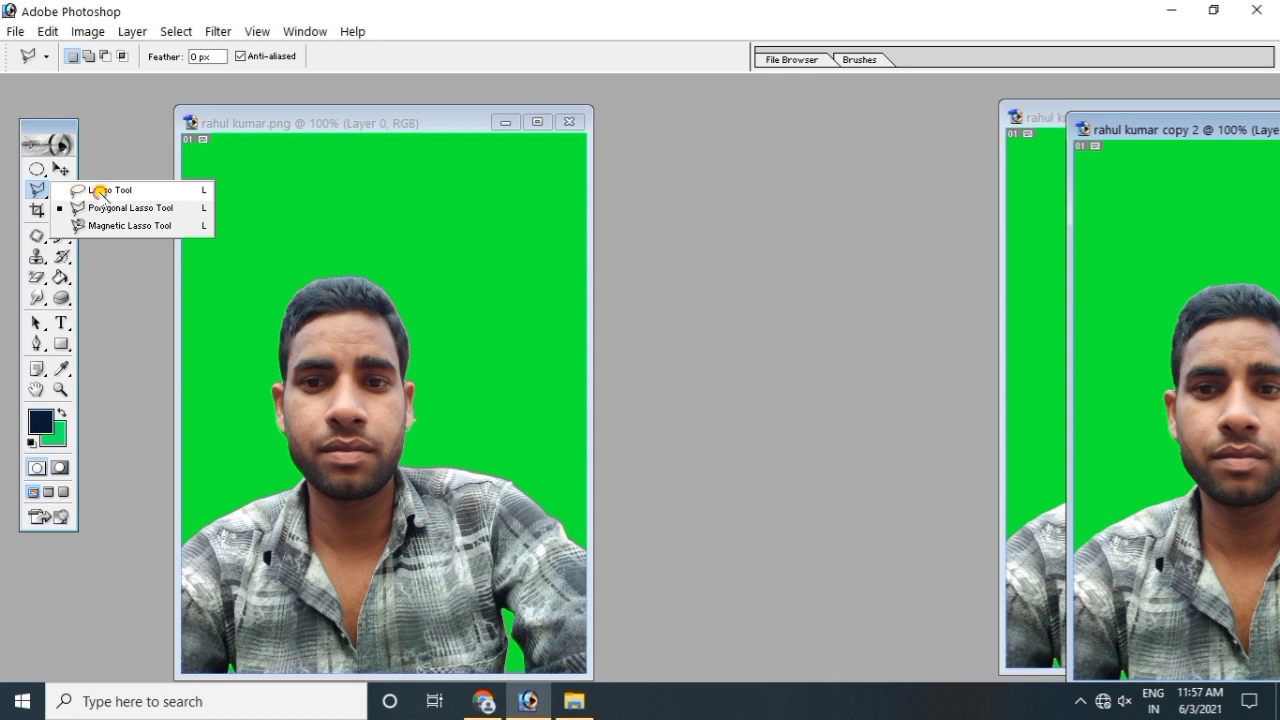
Step: Choose the Lasso tool and trace a freehand outline around the hair and forehead of the original portrait
left_click(101, 192)
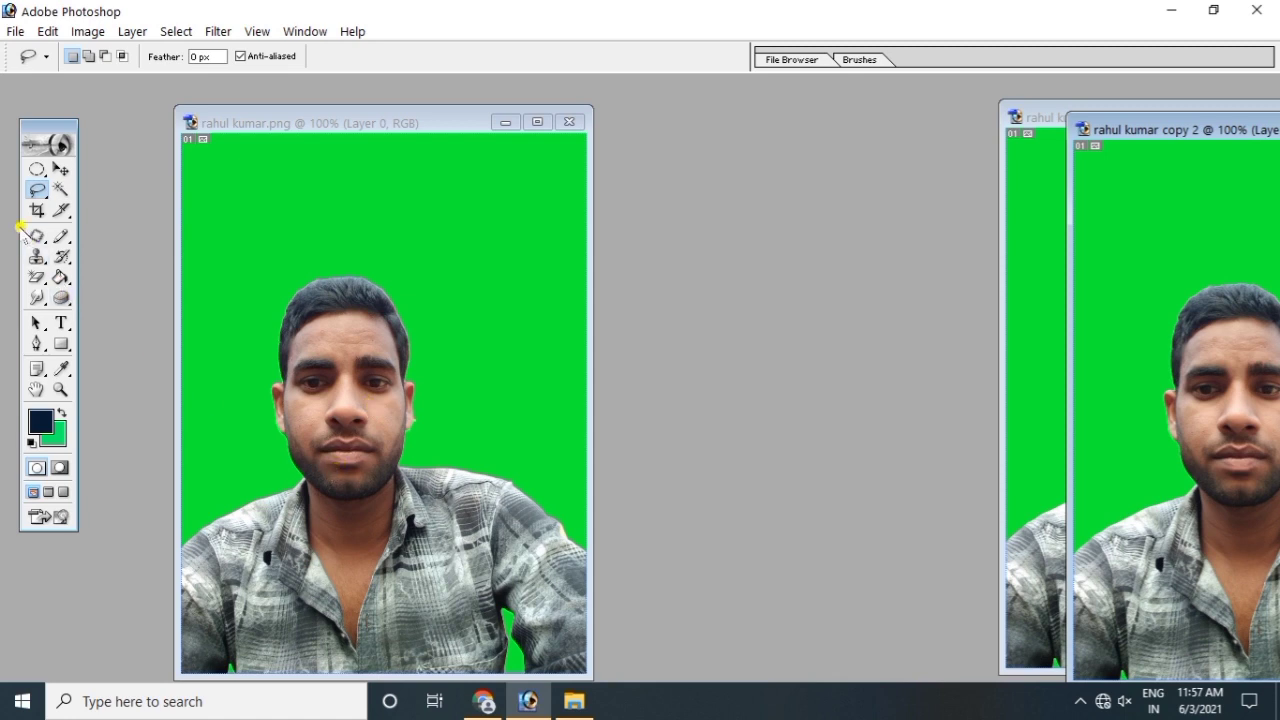
left_click(37, 189)
left_click(90, 192)
left_click(363, 484)
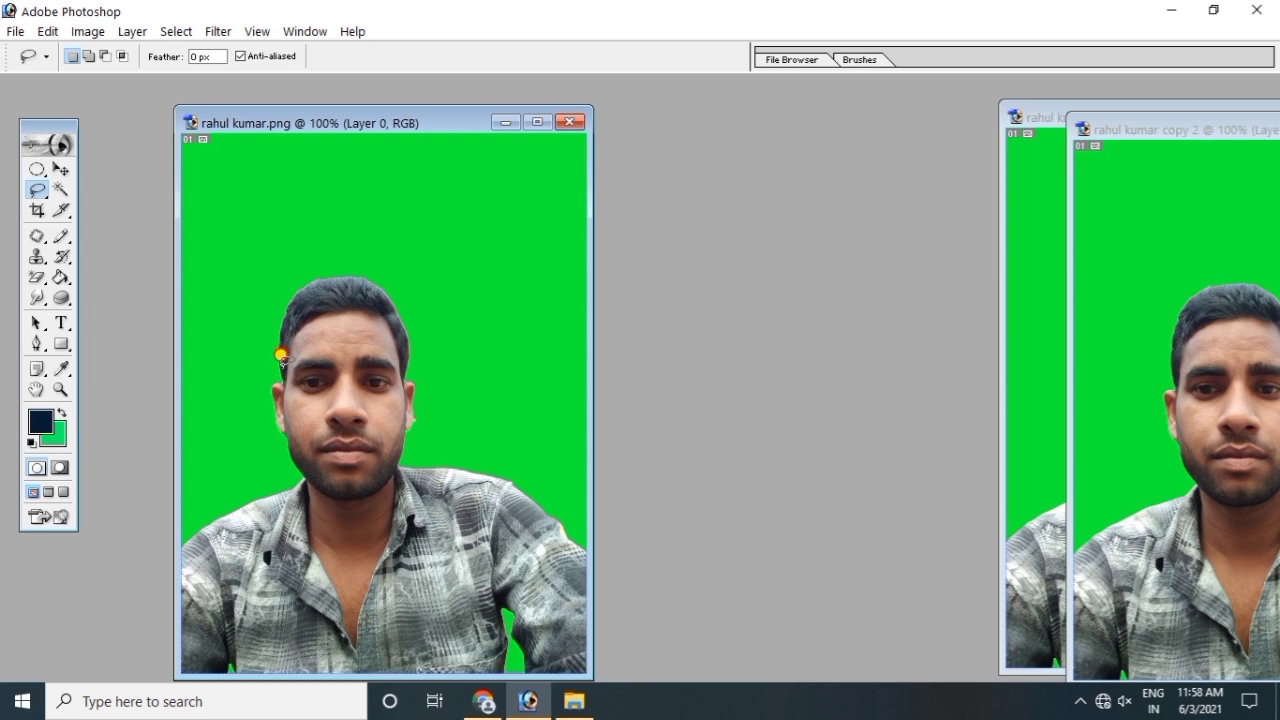
mouse_move(281, 355)
left_mouse_down()
mouse_move(295, 310)
mouse_move(359, 291)
mouse_move(391, 305)
mouse_move(410, 340)
mouse_move(398, 359)
mouse_move(360, 339)
mouse_move(307, 349)
left_mouse_up()
Step: Drag the forehead selection above the head with the Move tool twice, undoing each move
left_click(61, 169)
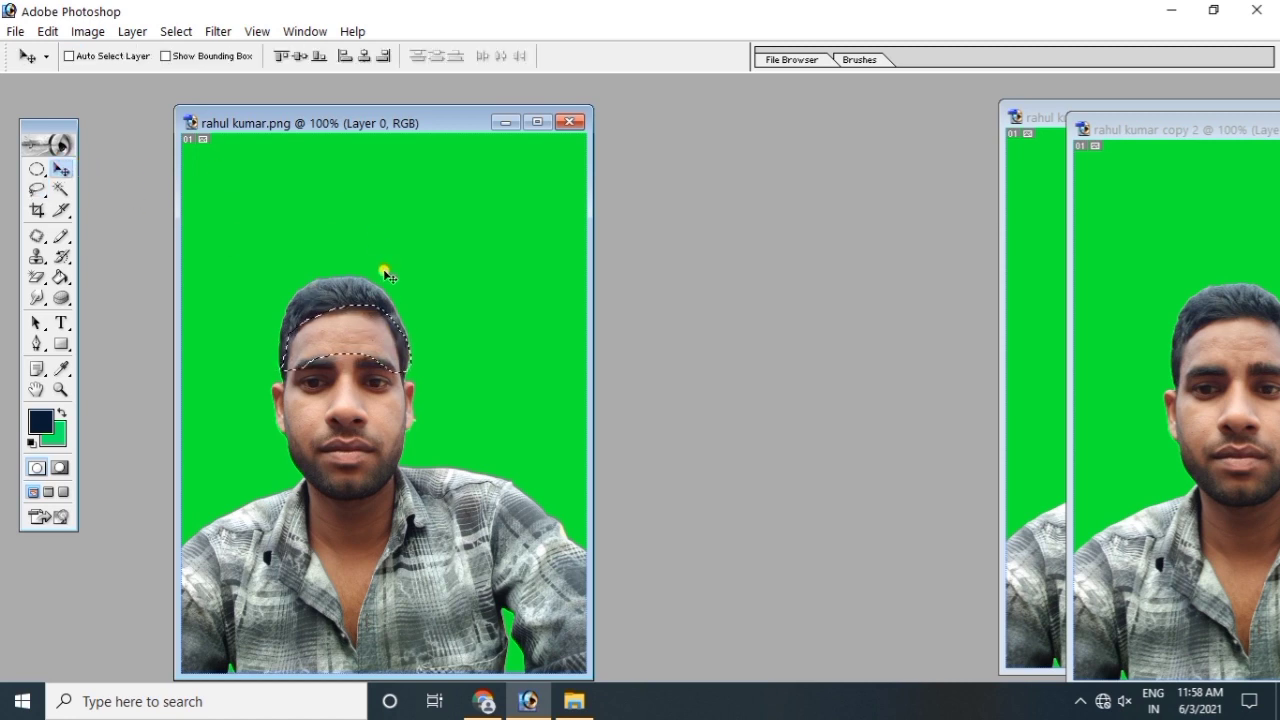
left_click(344, 323)
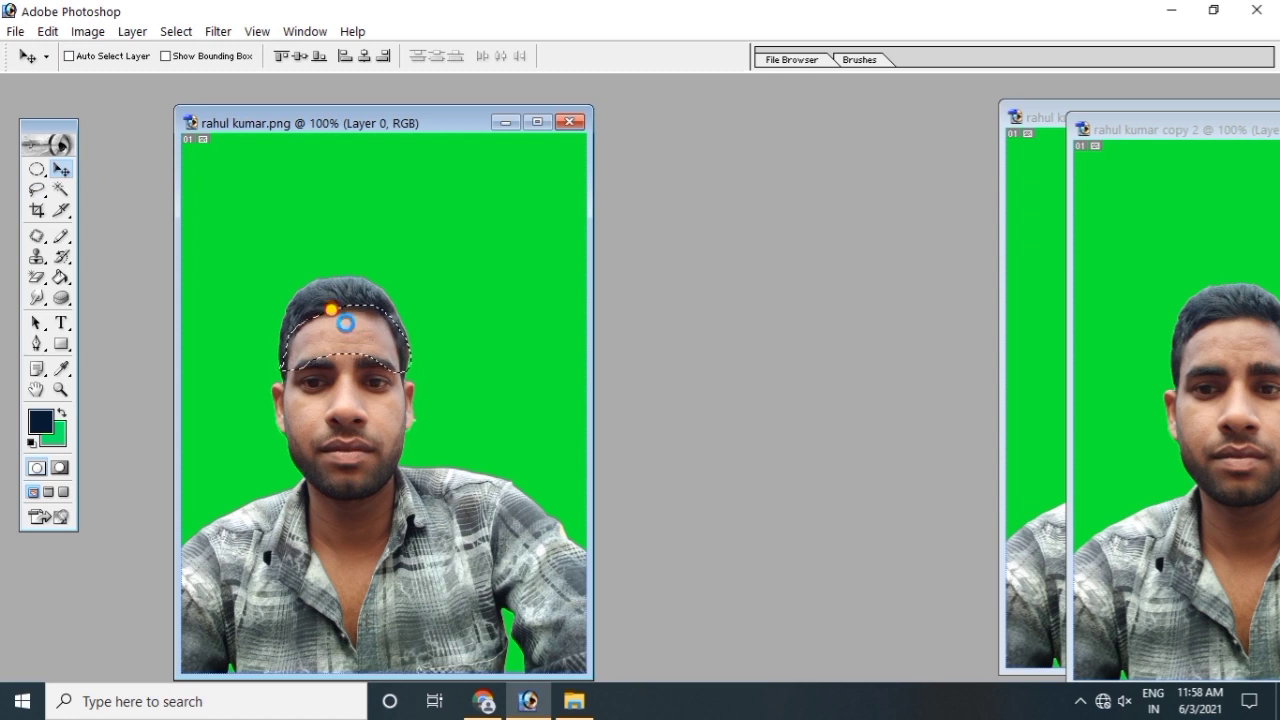
mouse_move(332, 310)
left_mouse_down()
mouse_move(358, 314)
mouse_move(411, 170)
left_mouse_up()
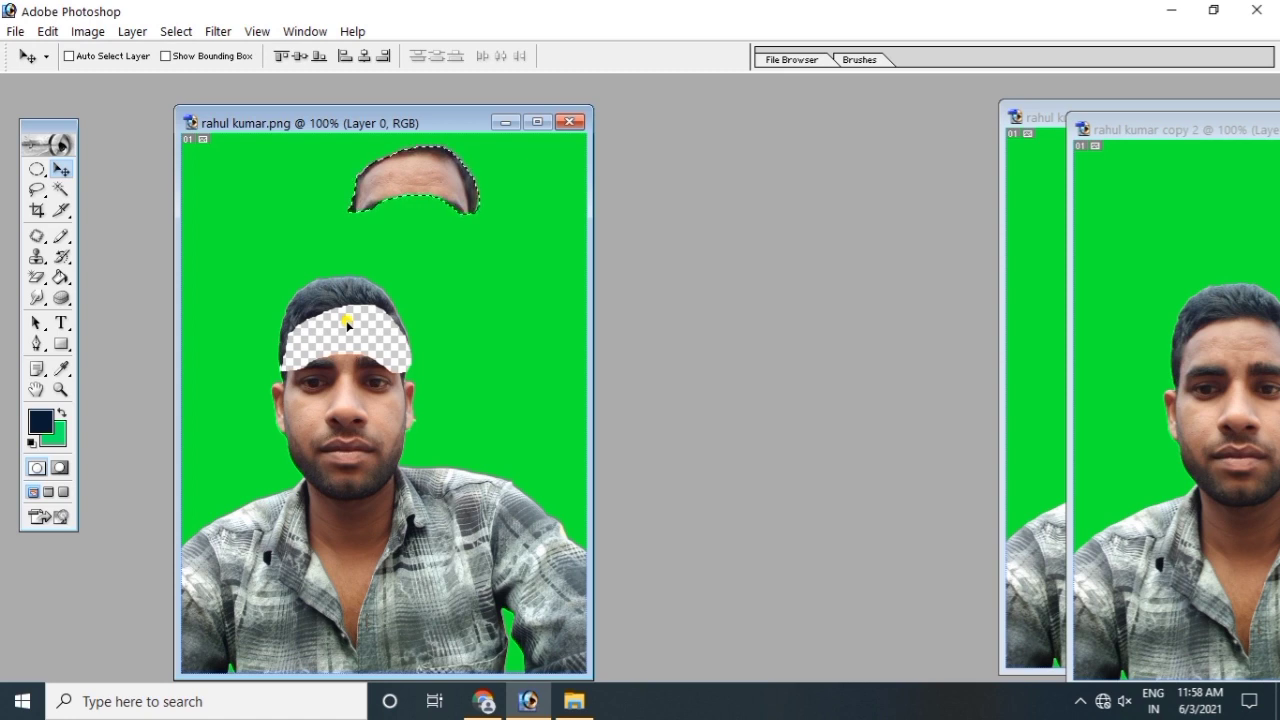
key("ctrl+z")
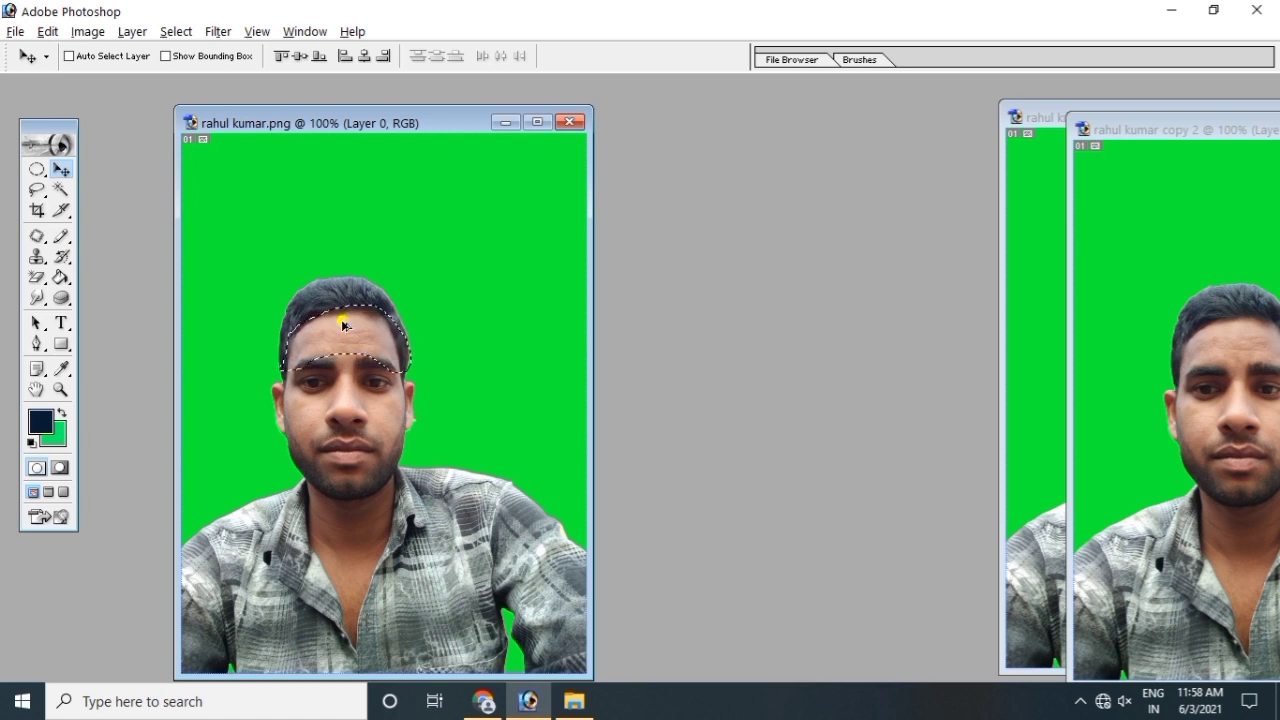
left_click_drag(341, 323, 442, 171)
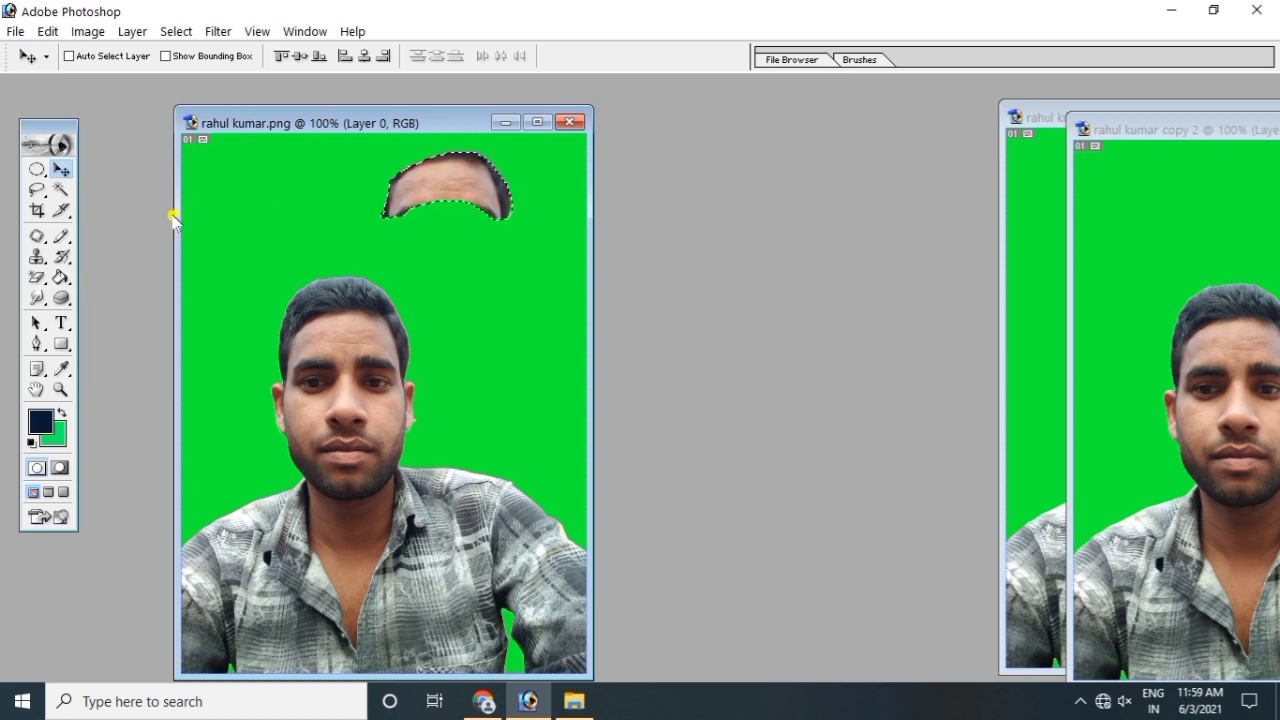
key("ctrl+z")
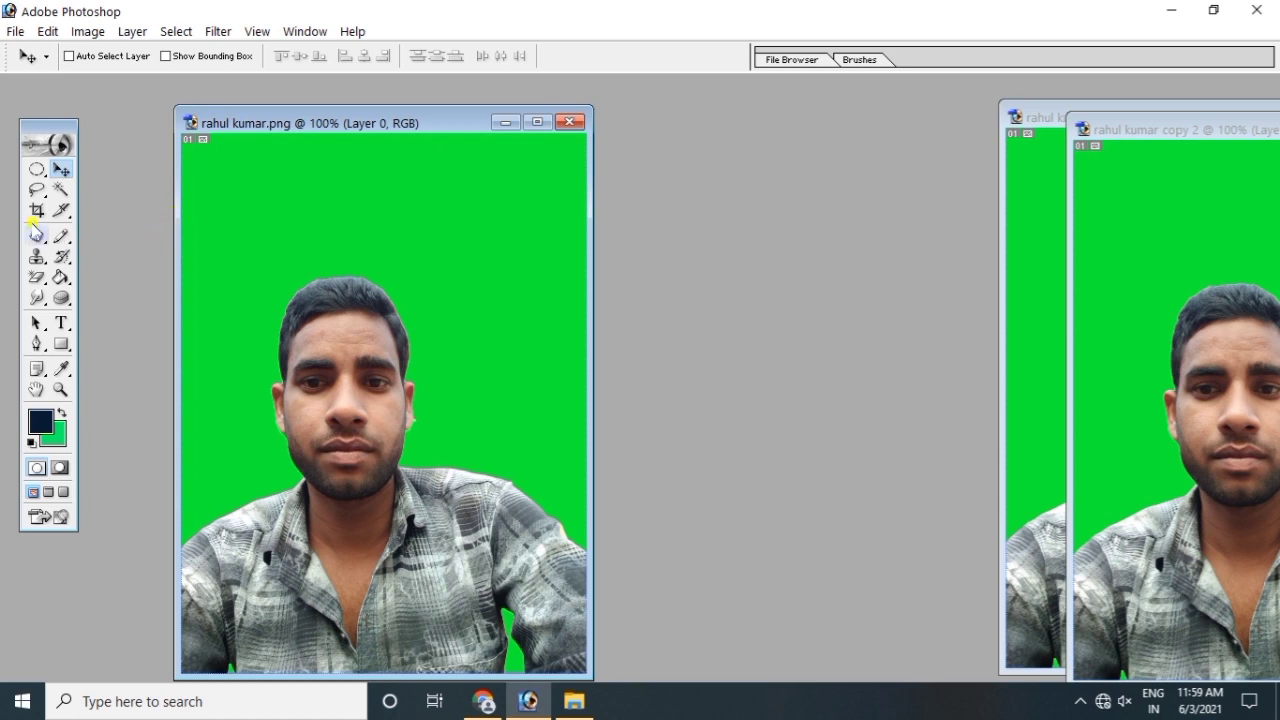
Step: Outline the hair and forehead with the Polygonal Lasso, then deselect and reopen the lasso flyout
left_click_drag(37, 192, 104, 210)
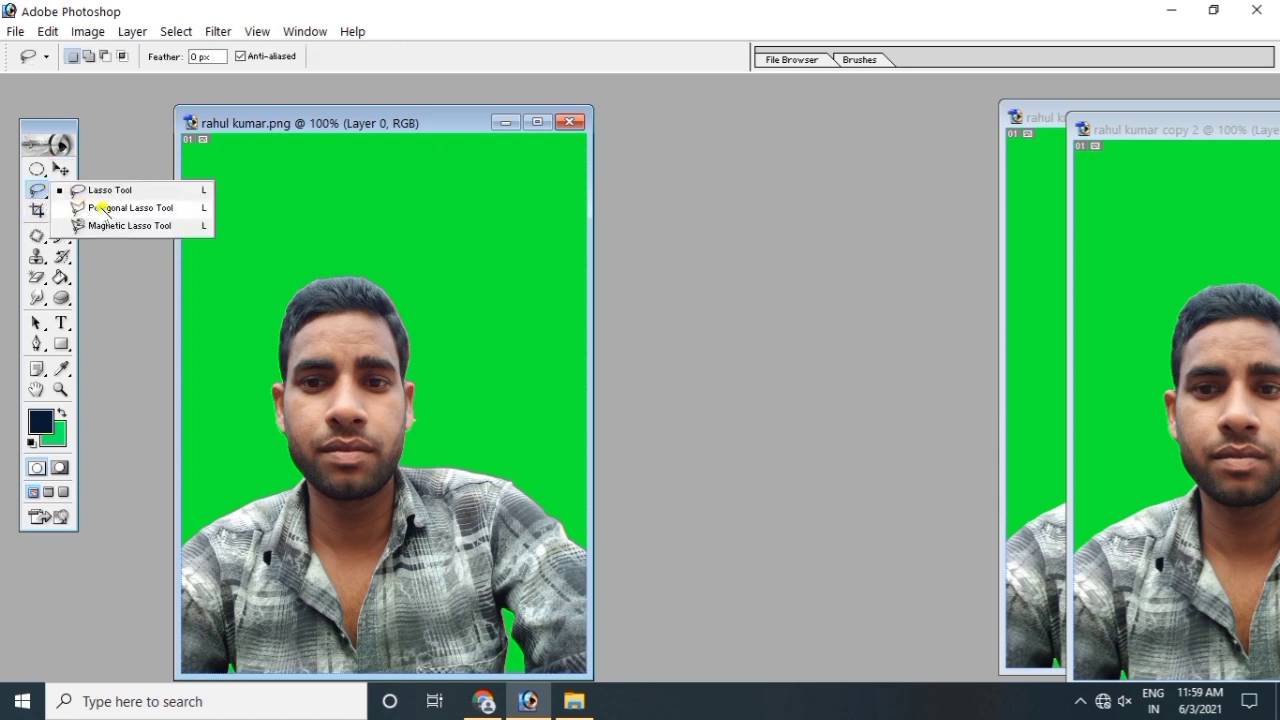
left_click_drag(104, 208, 101, 207)
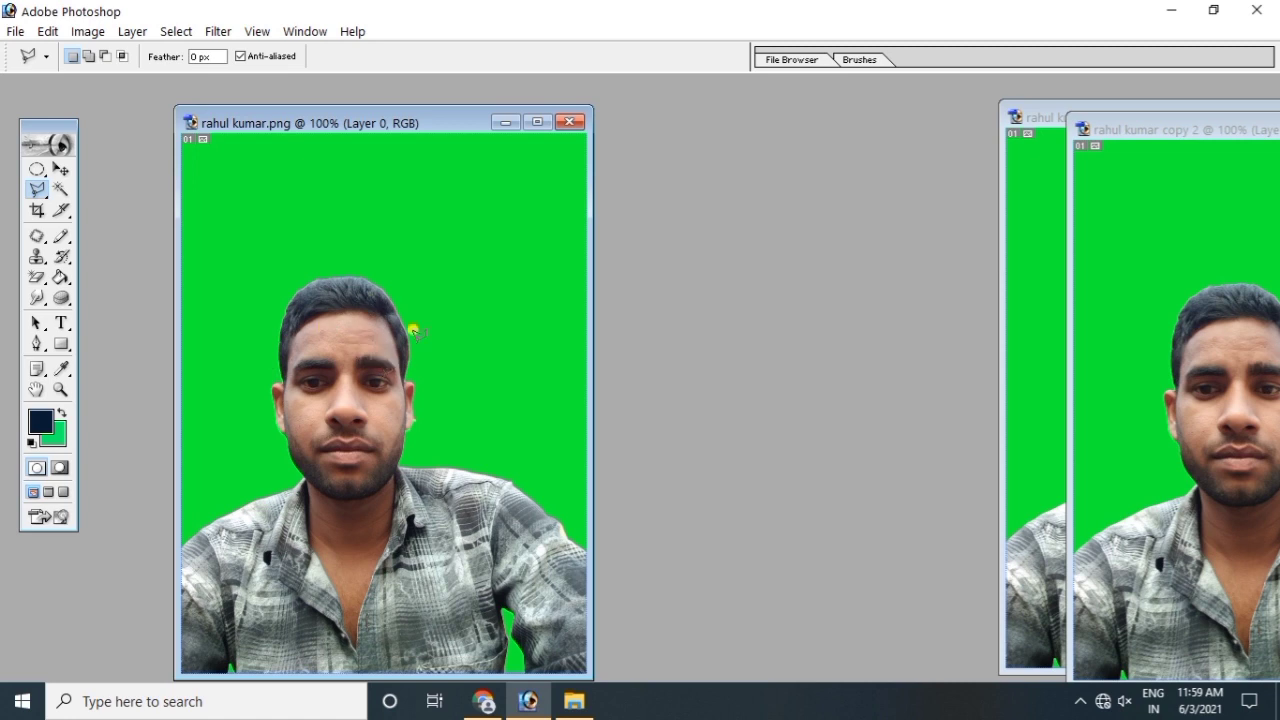
left_click(281, 358)
left_click(287, 333)
left_click(300, 314)
left_click(383, 315)
left_click(307, 353)
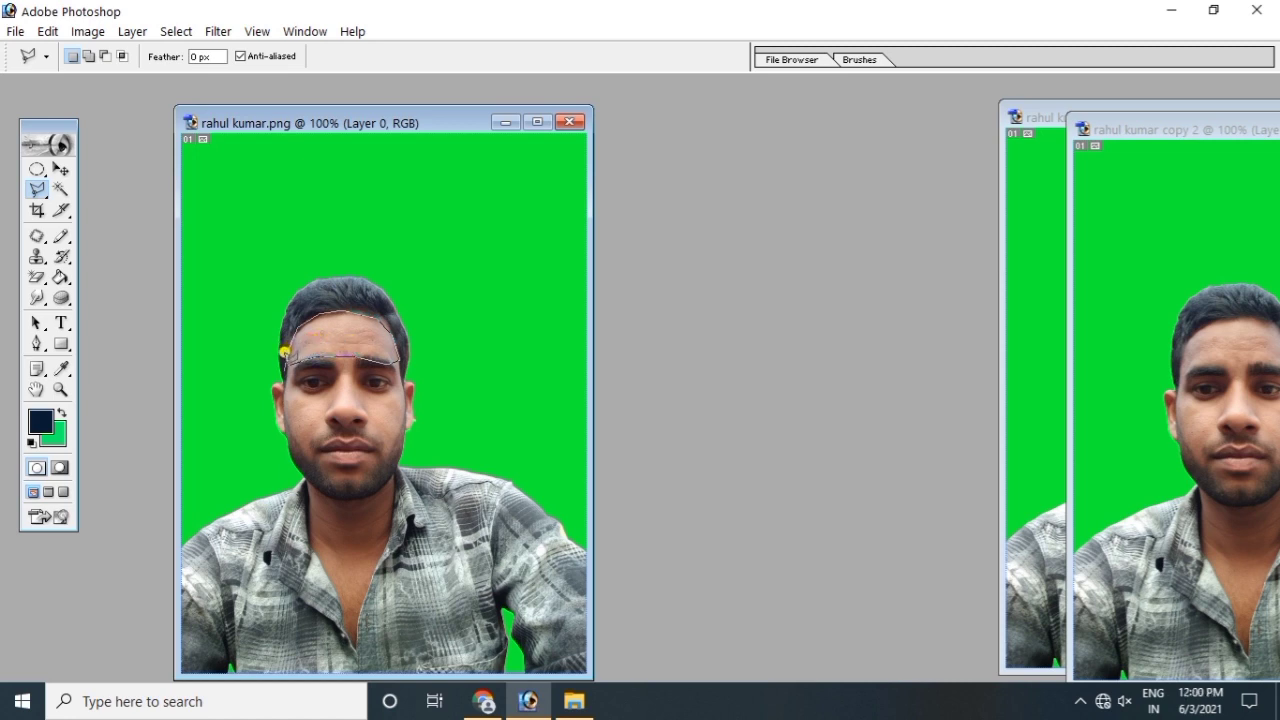
left_click(280, 356)
key("ctrl+d")
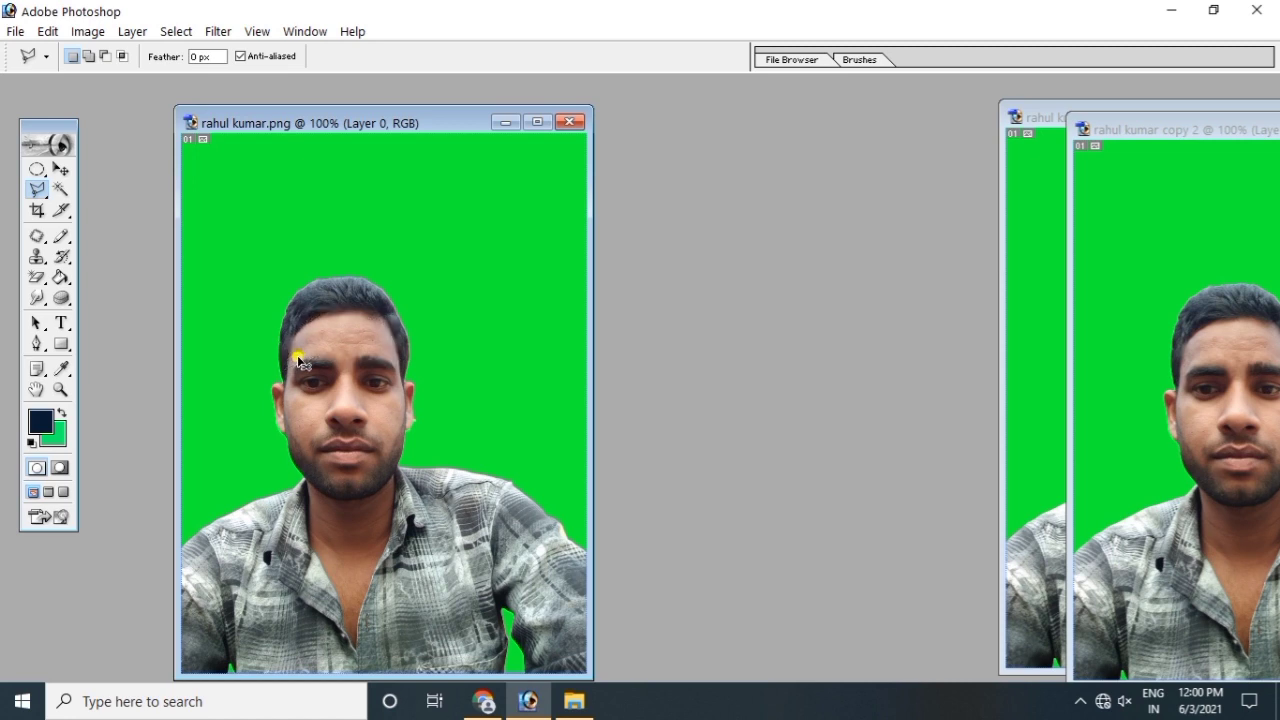
left_click(40, 195)
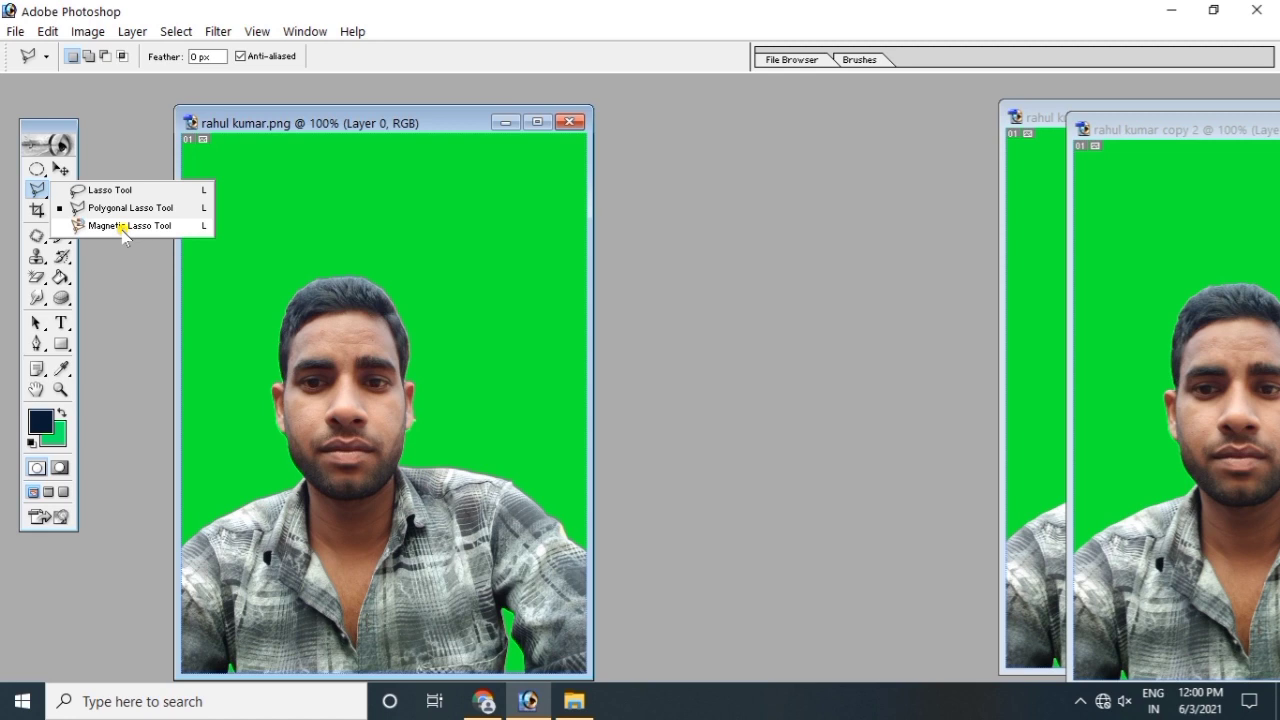
Step: Try the Magnetic Lasso (10 px, 10% contrast, frequency 57) along the hair, then deselect and pick the Magic Wand
left_click(124, 226)
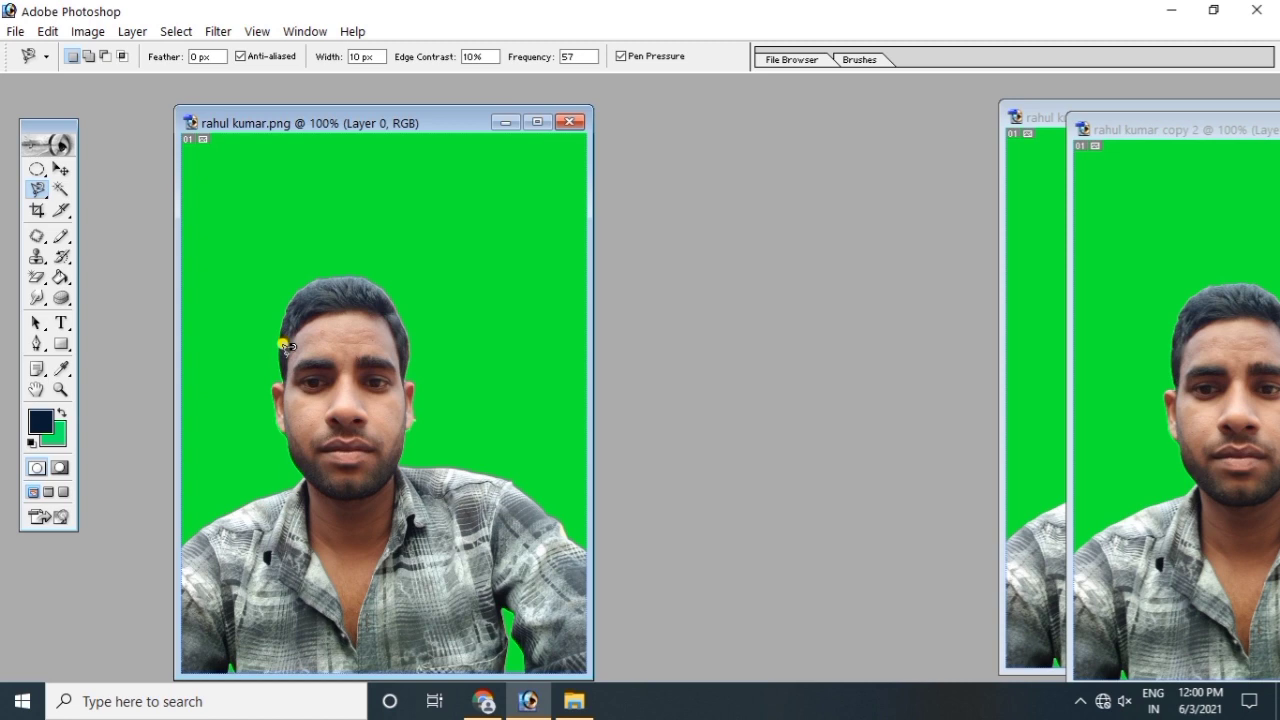
left_click(285, 350)
key("ctrl+d")
left_click(37, 189)
left_click(124, 251)
left_click(60, 186)
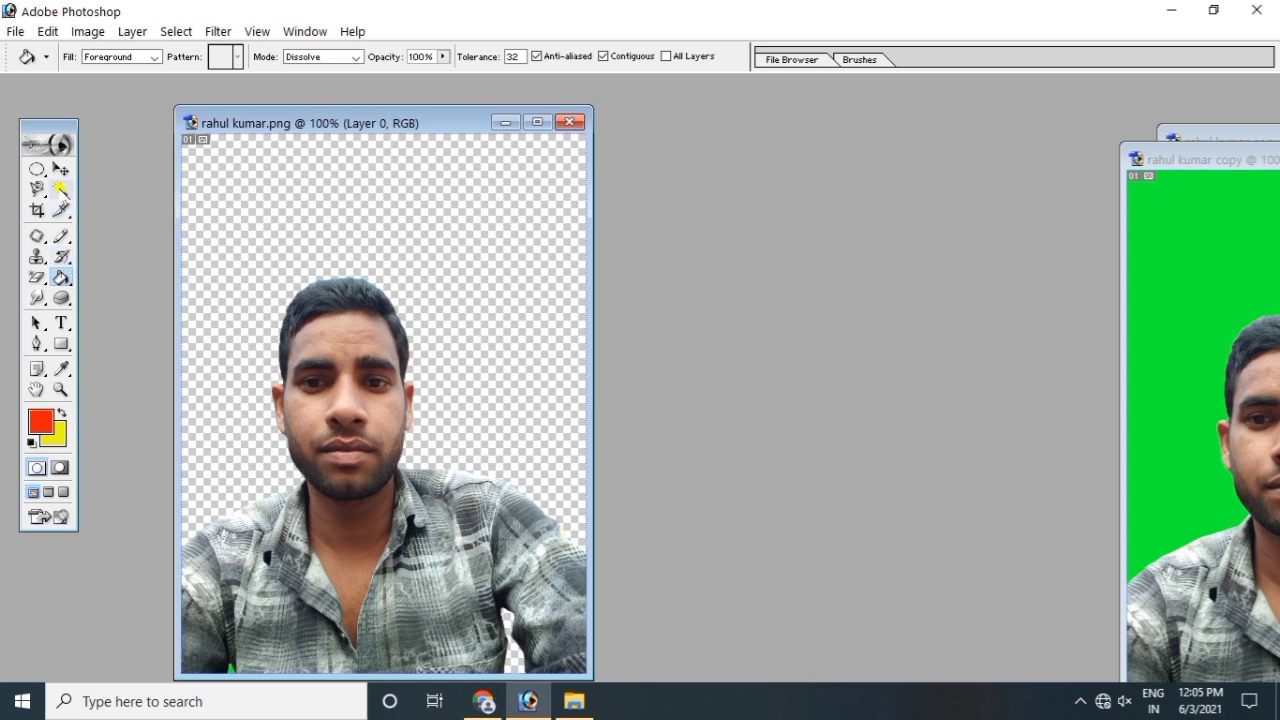
Step: Magic Wand the transparent background, fill it red with the Paint Bucket, and deselect
left_click(60, 189)
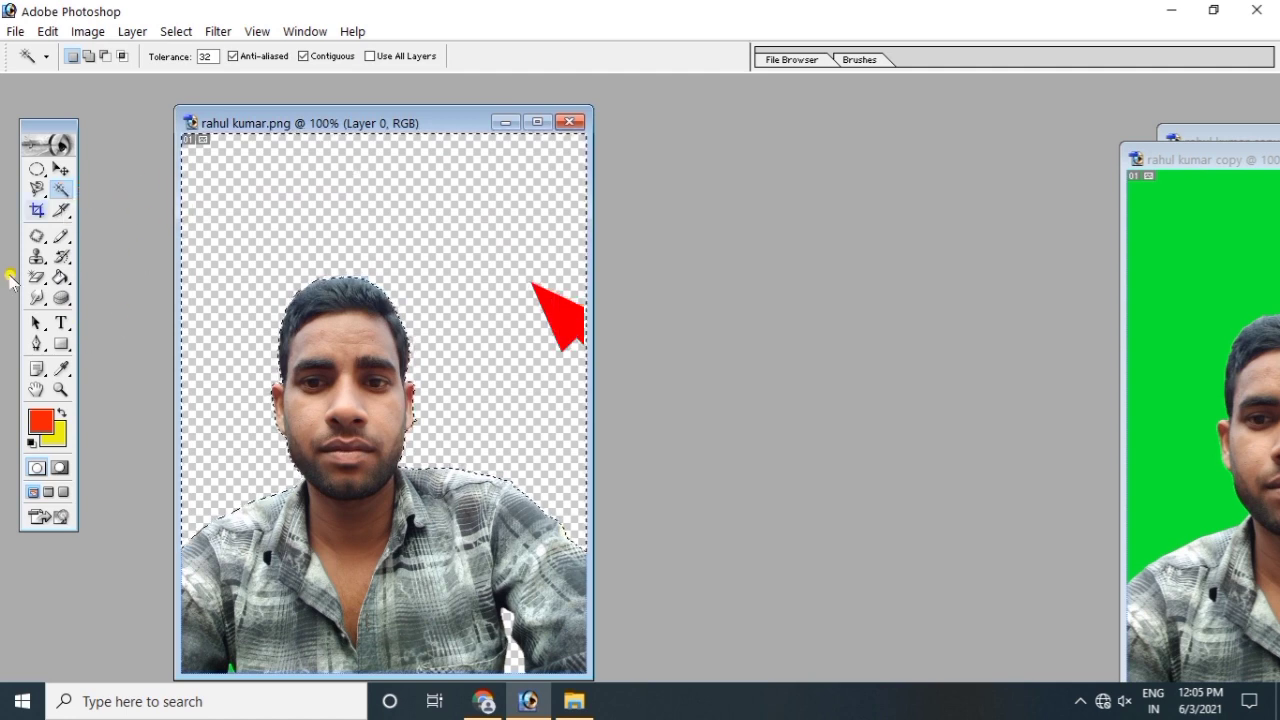
left_click_drag(61, 277, 118, 299)
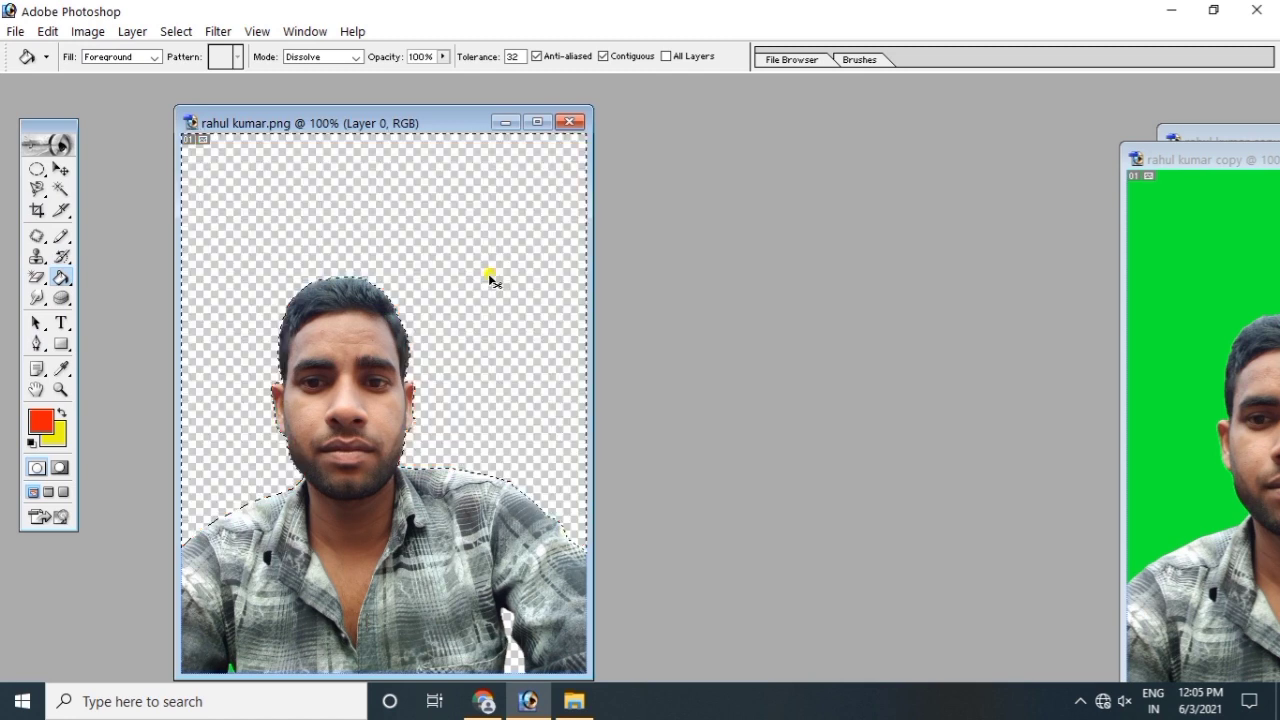
key("ctrl+d")
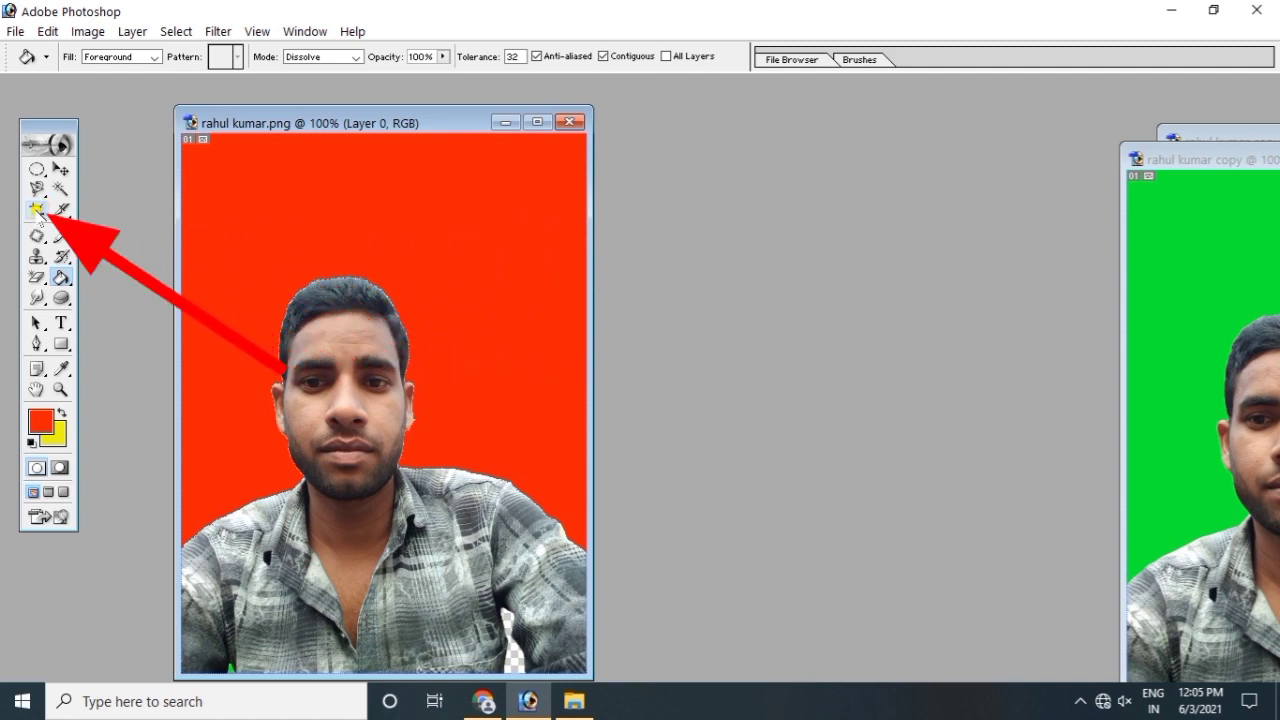
Step: Crop the red-background portrait to 3.5 in × 2.5 in around head and shoulders, then bring forward the green copy
left_click(36, 209)
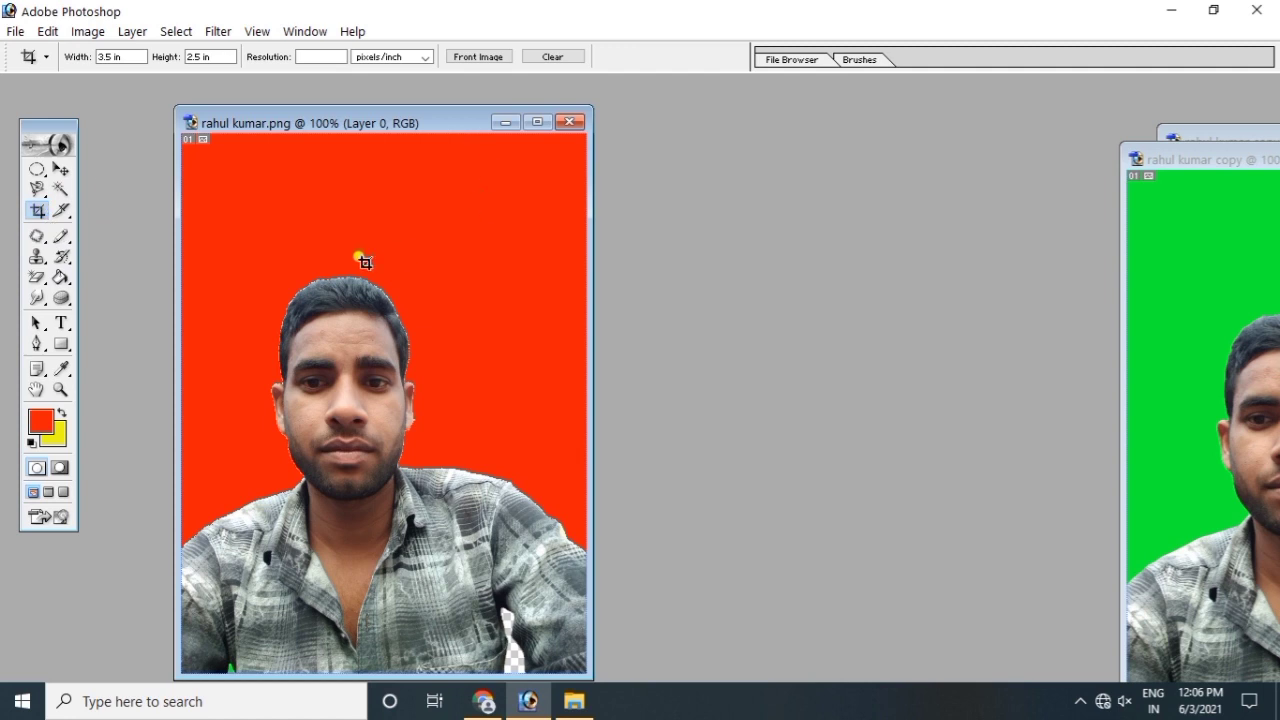
left_click_drag(382, 126, 378, 97)
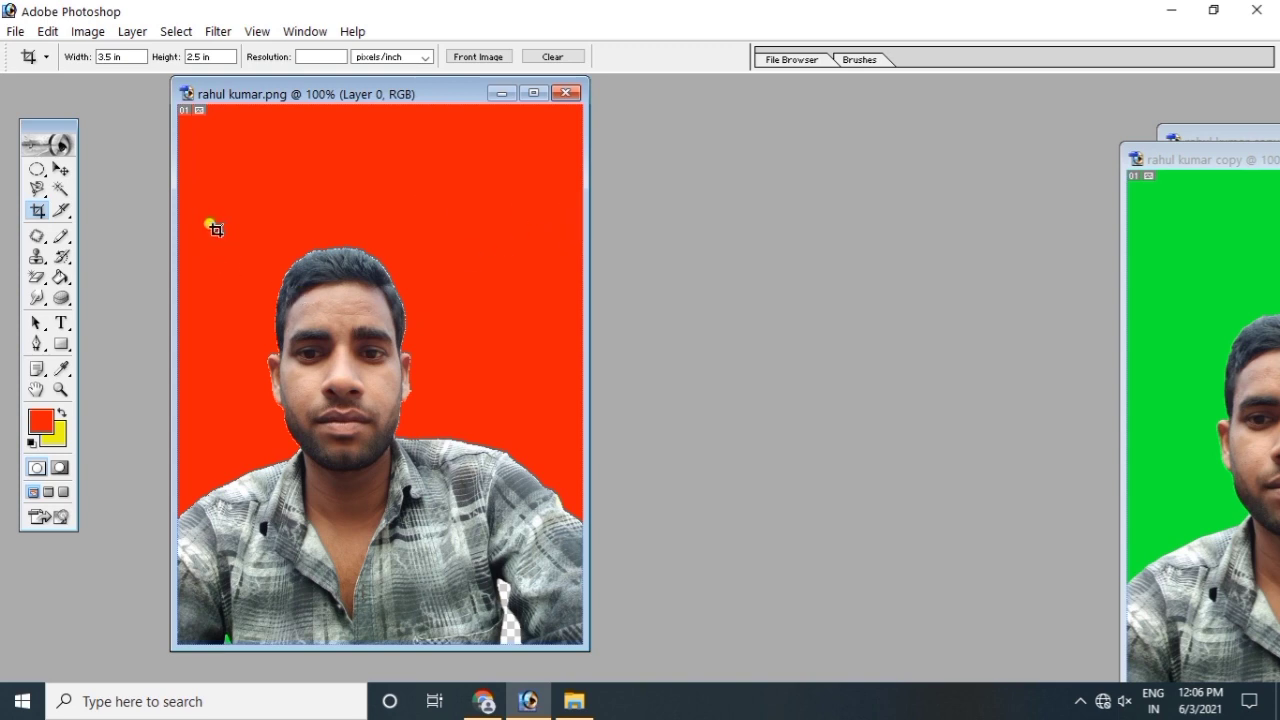
left_click_drag(228, 291, 610, 712)
key("Left")
key("Left")
key("Left")
key("Left")
key("Left")
key("Left")
key("Left")
key("Left")
key("Left")
key("Left")
key("Left")
key("Left")
key("Left")
key("Left")
key("Left")
key("Left")
key("Left")
key("Left")
key("Left")
key("Left")
key("Left")
key("Left")
key("Left")
key("Down")
key("Down")
key("Down")
key("Down")
key("Down")
key("Down")
key("Down")
key("Down")
key("Down")
key("Down")
key("Down")
key("Down")
key("Down")
key("Down")
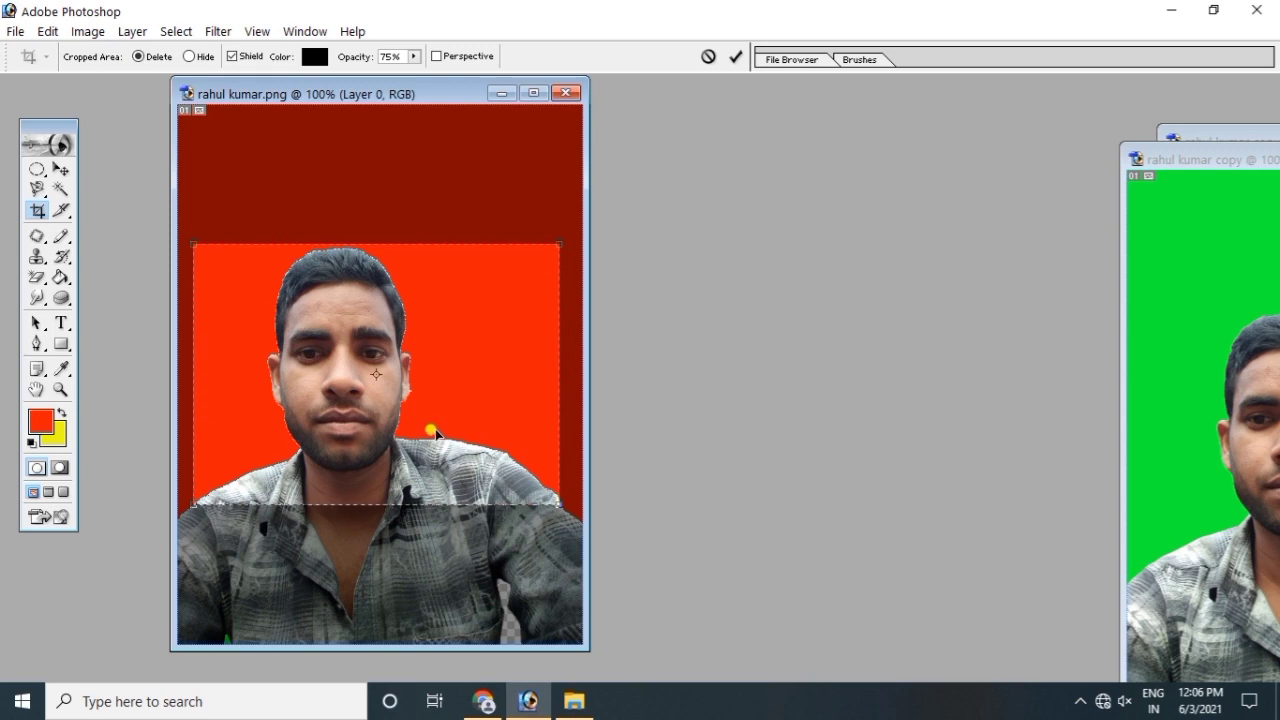
key("Return")
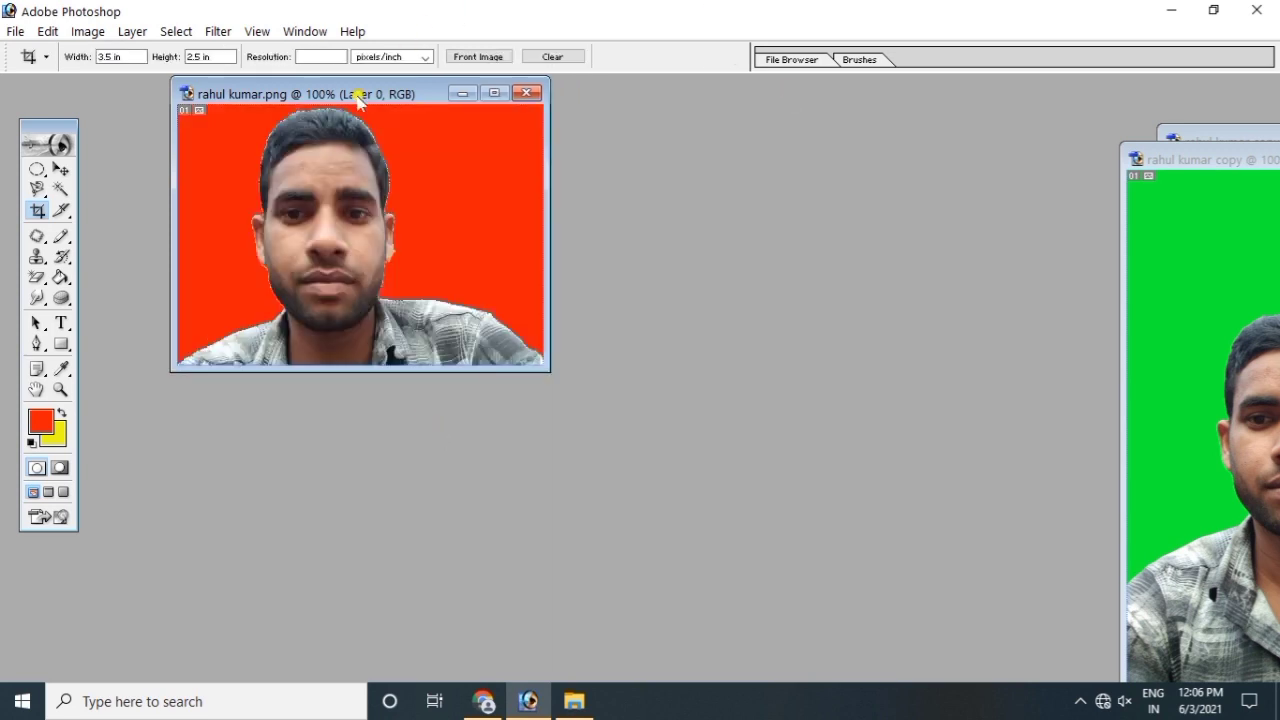
left_click_drag(368, 91, 368, 127)
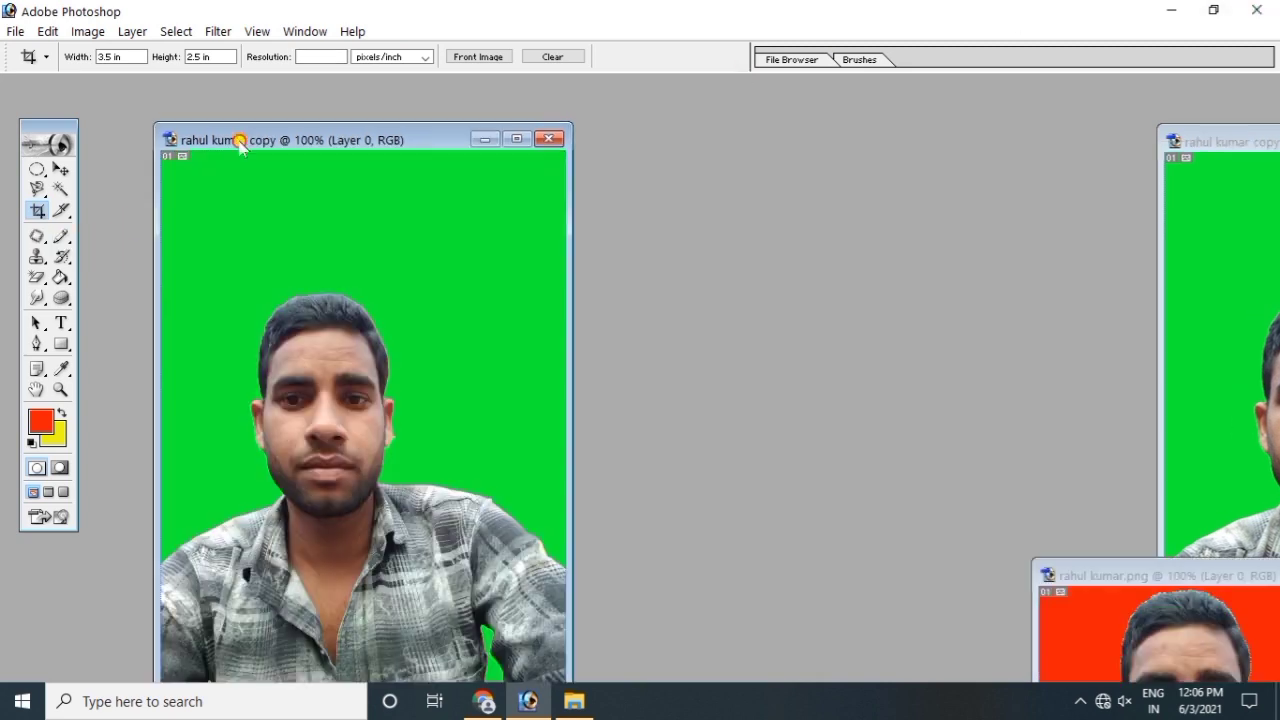
left_click_drag(240, 137, 276, 131)
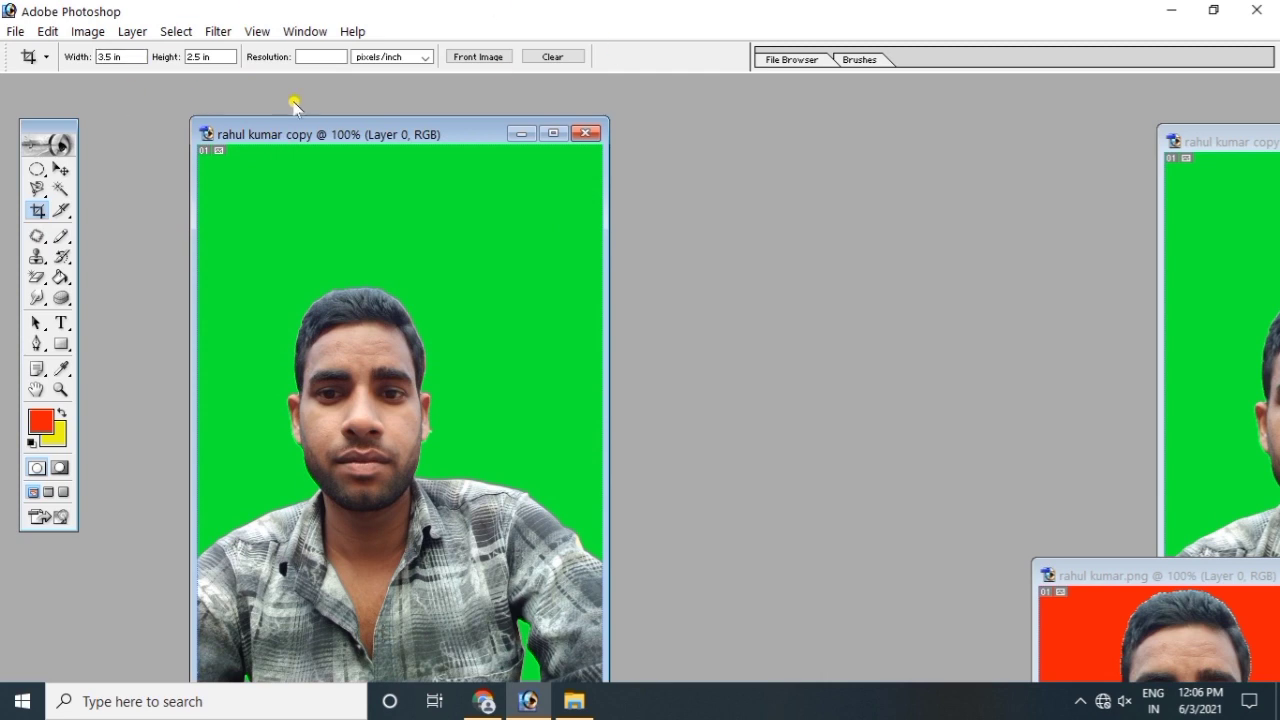
Step: Choose the Slice Tool (Normal style) from the slice flyout for the green portrait
left_click(62, 211)
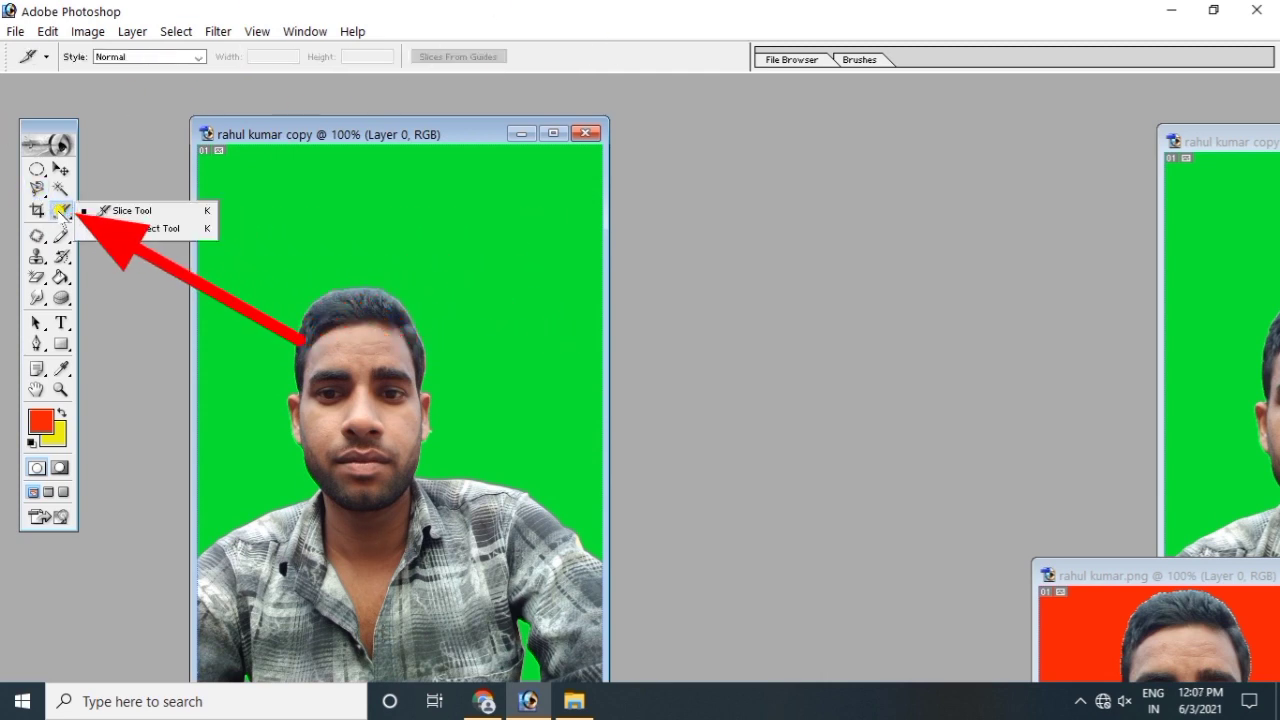
left_click(133, 212)
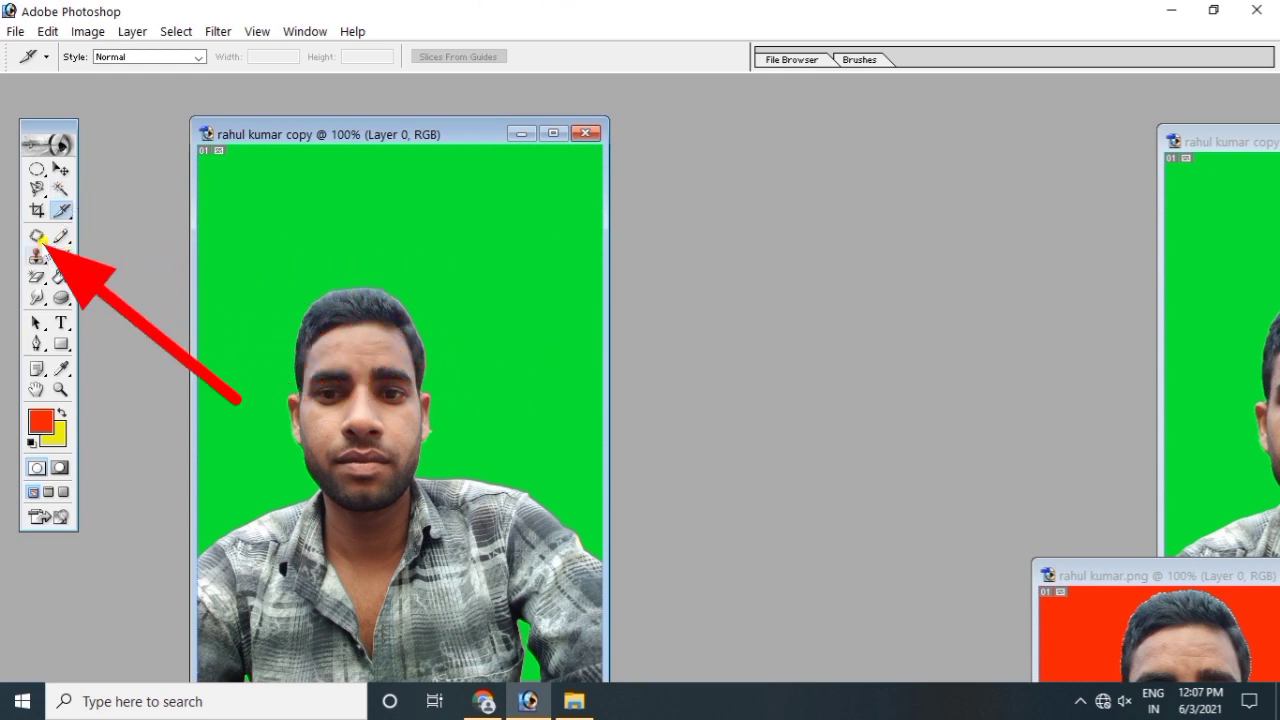
Step: Switch to the Healing Brush Tool and move the green portrait window right and down
left_click(40, 237)
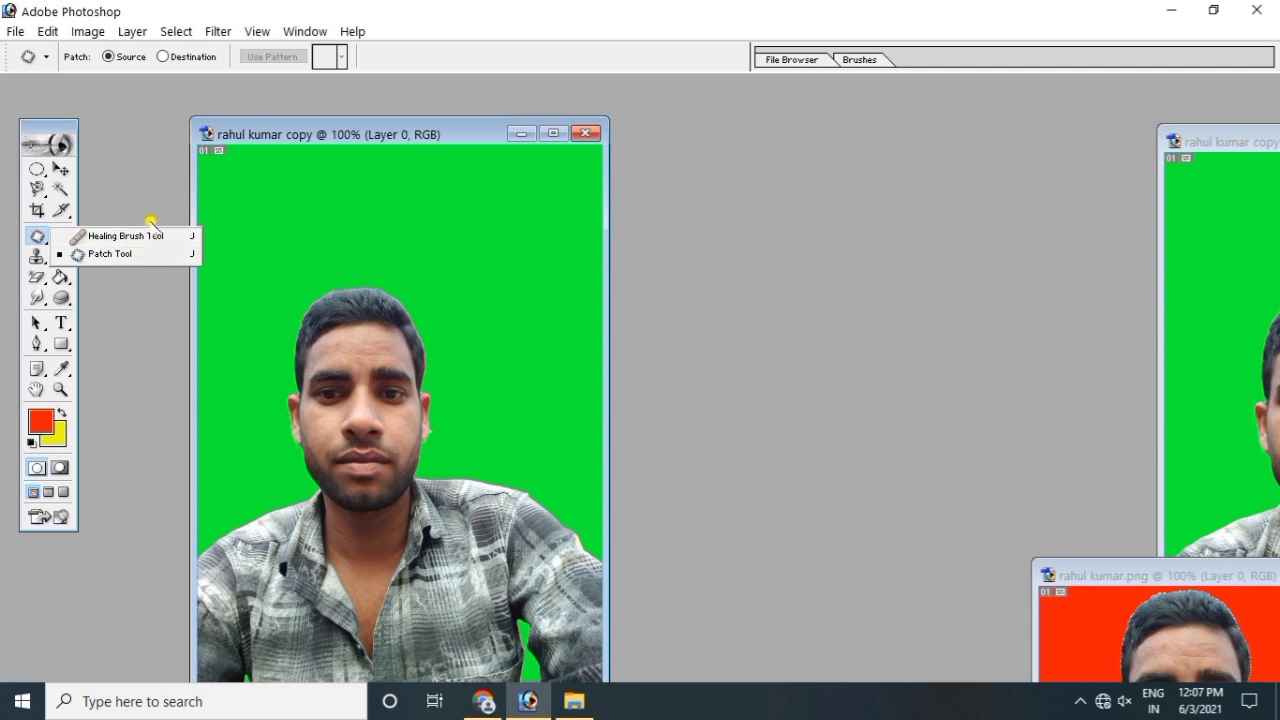
left_click(139, 238)
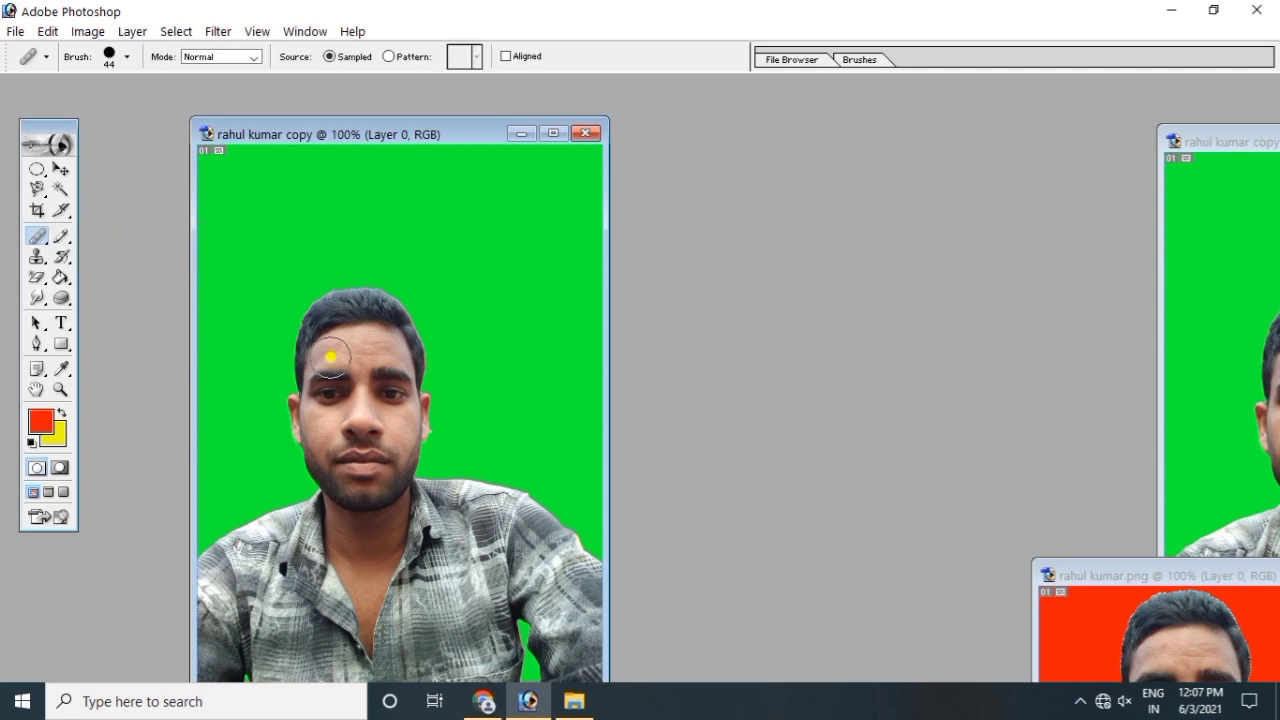
left_click_drag(396, 134, 1096, 88)
Step: Open dag photo.jpg from the Desktop and shift its window slightly right
double_click(188, 371)
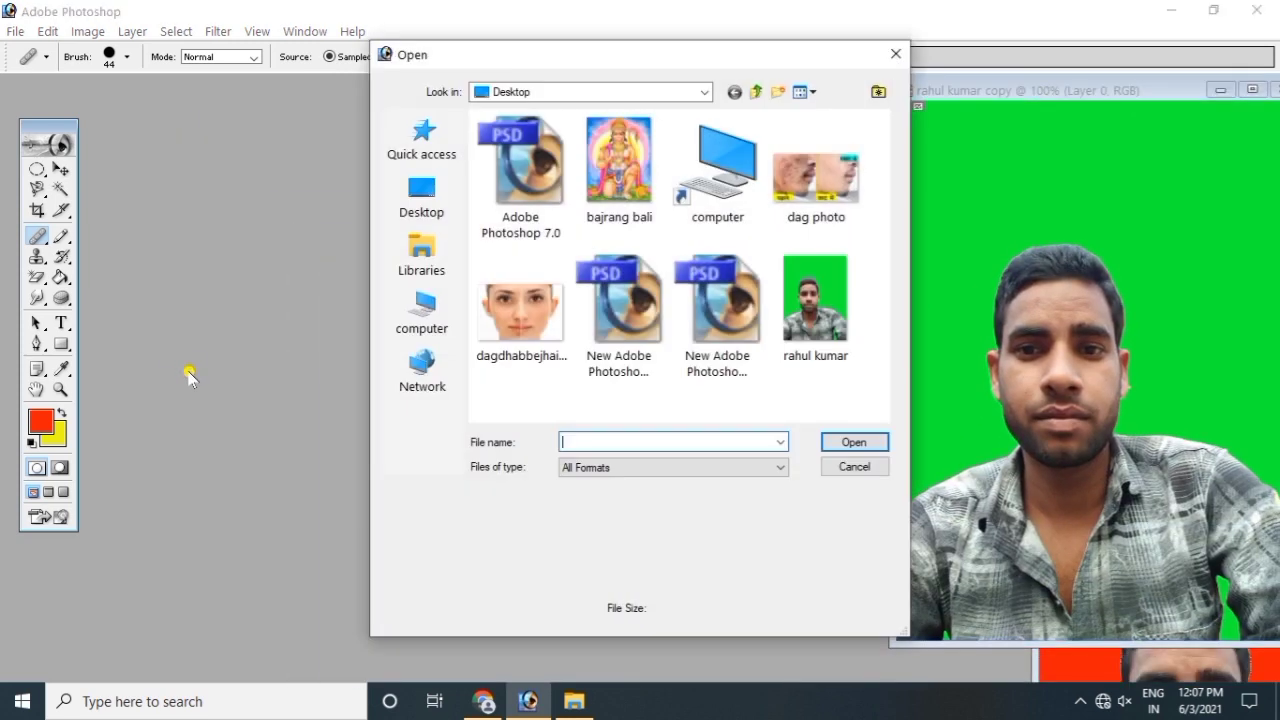
left_click(779, 185)
double_click(779, 185)
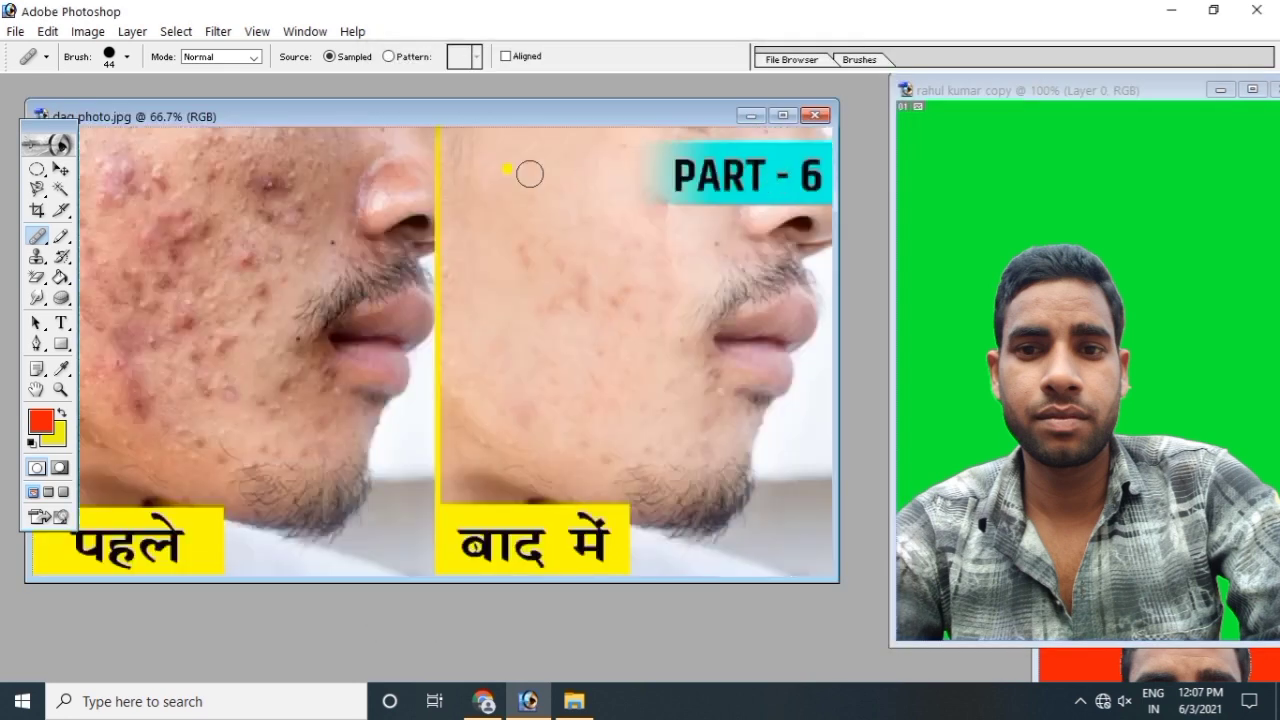
left_click_drag(409, 112, 482, 131)
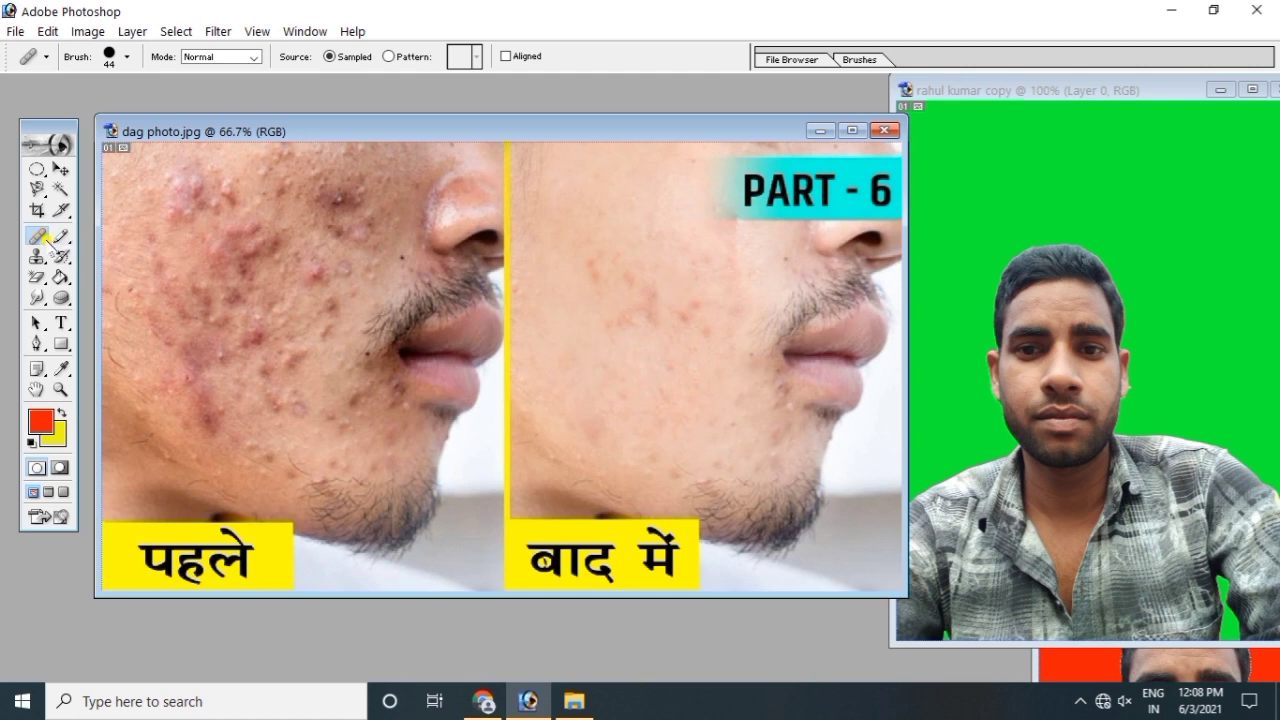
Step: Reselect the Healing Brush, enlarge it to 88 px, and try healing the photo
left_click_drag(44, 236, 126, 235)
left_click(45, 245)
left_click(92, 234)
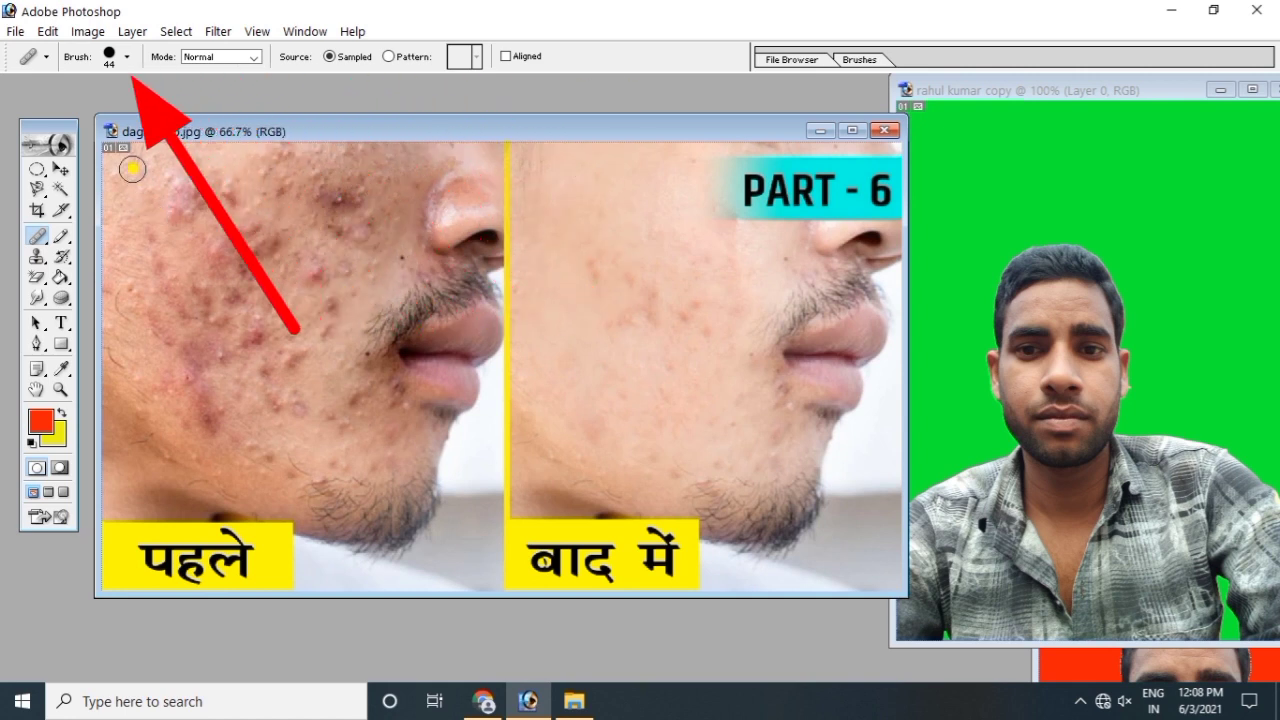
left_click(128, 60)
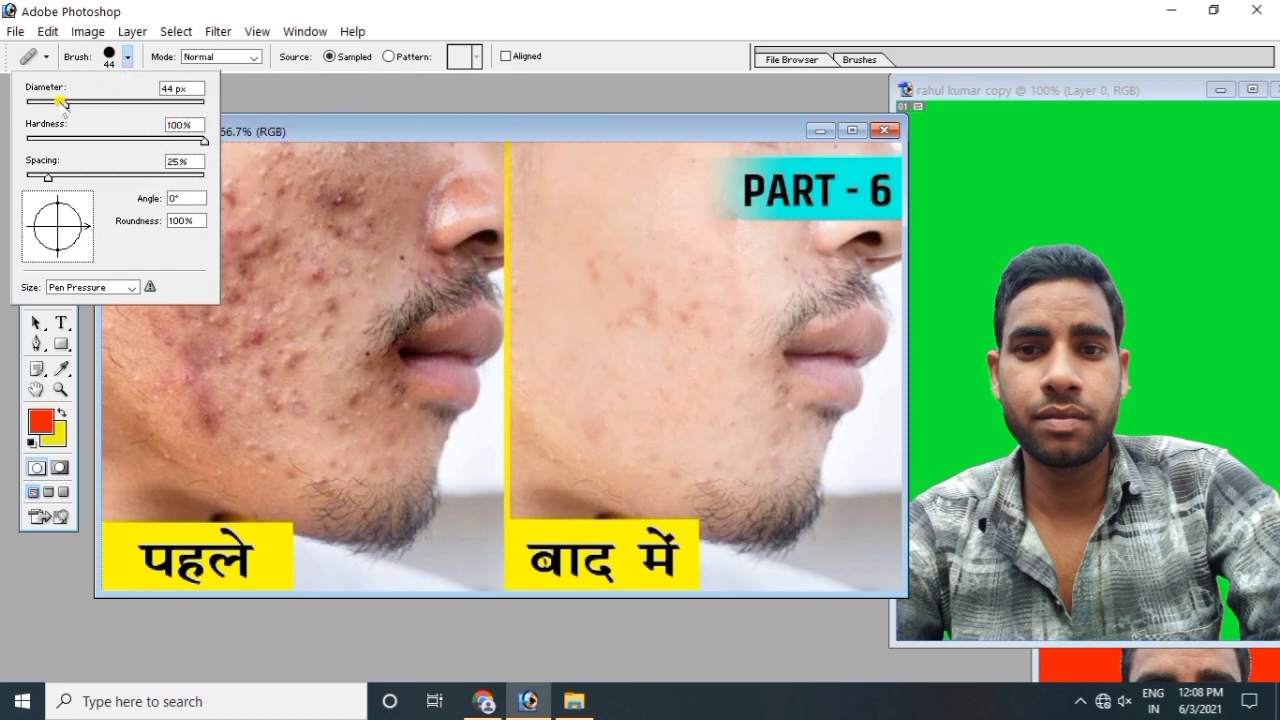
left_click_drag(60, 102, 105, 103)
left_click(314, 286)
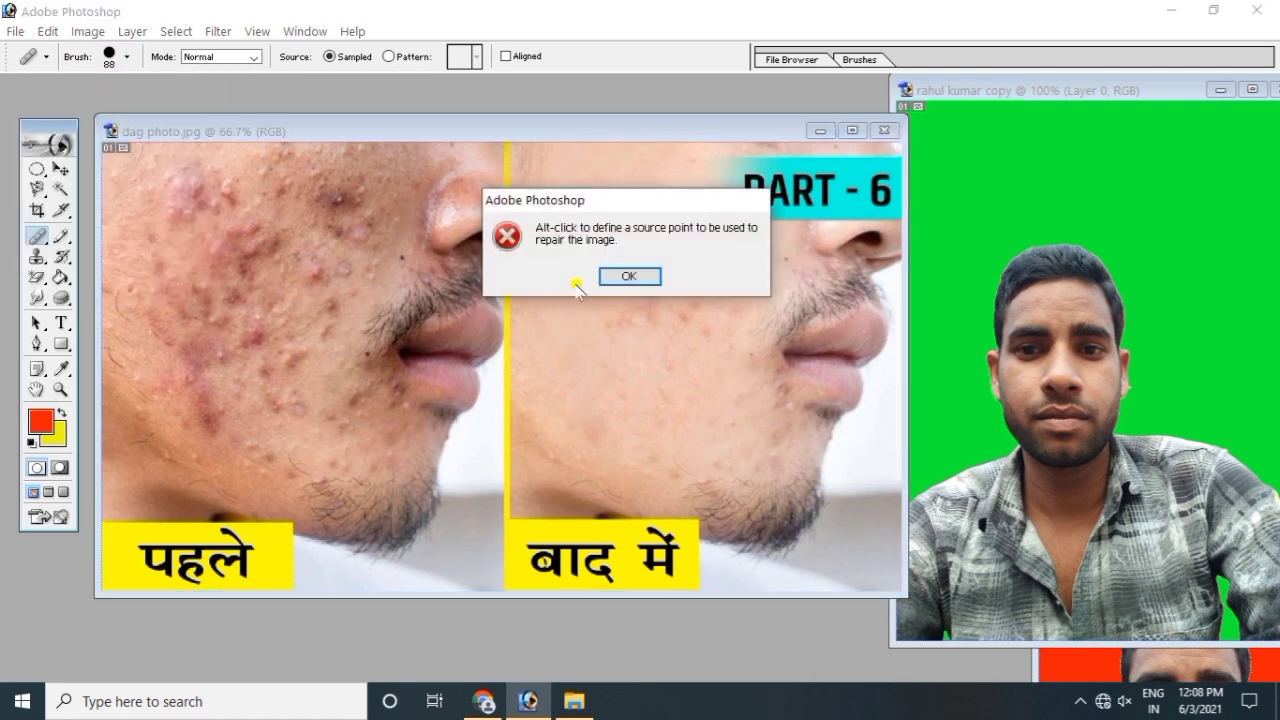
Step: Dismiss the source alert, sample clear skin on the right photo, and heal the first cheek blemishes
left_click(629, 276)
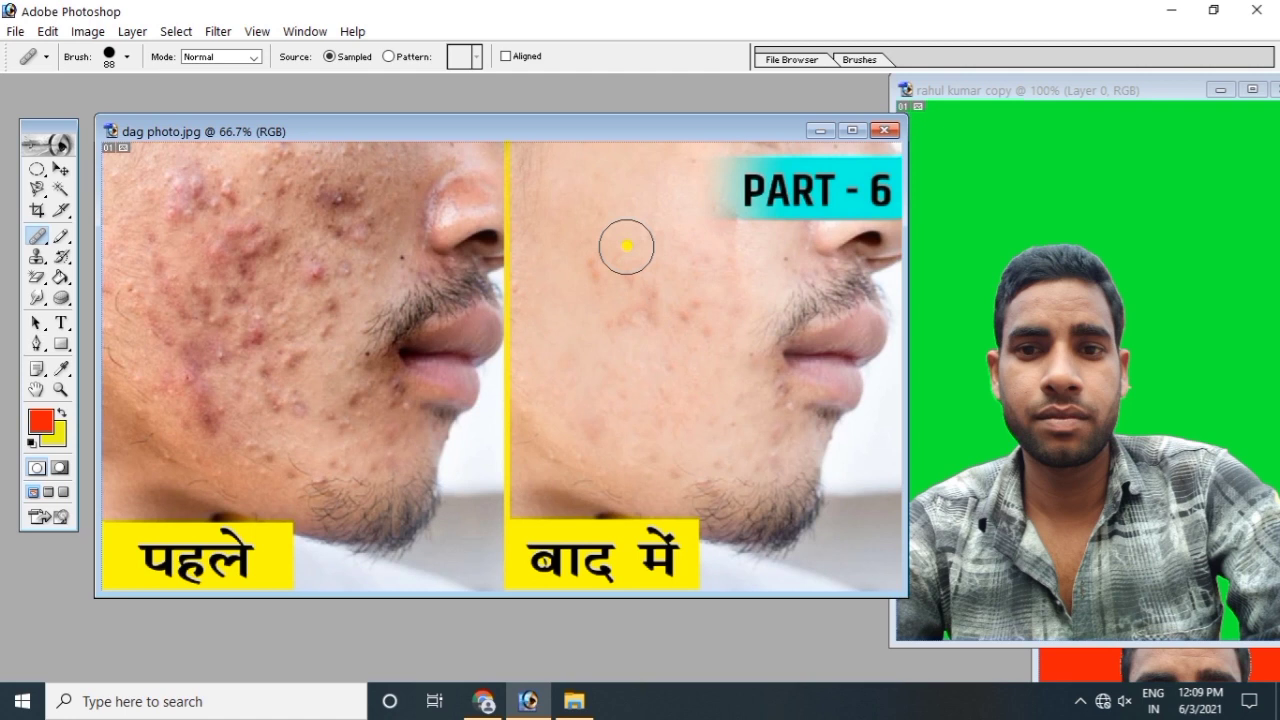
left_click(626, 246, "alt")
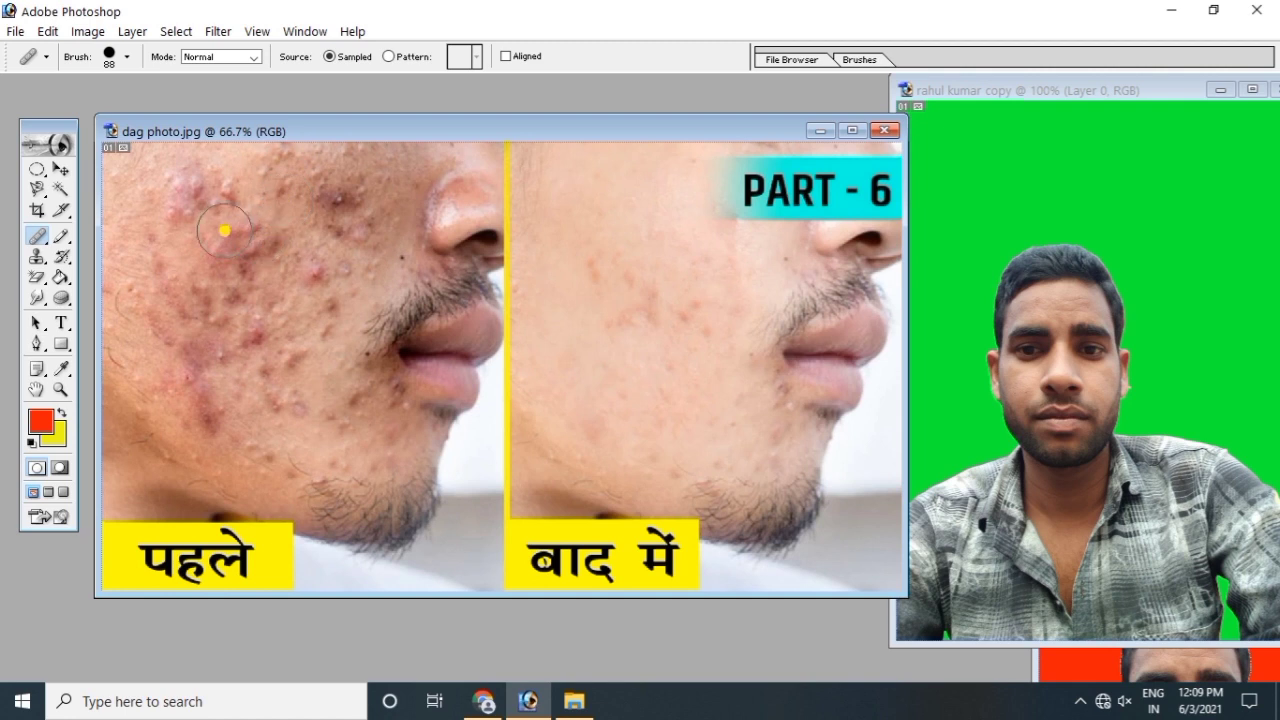
left_click_drag(214, 193, 248, 268)
mouse_move(274, 197)
left_mouse_down()
mouse_move(281, 240)
mouse_move(303, 178)
mouse_move(340, 192)
mouse_move(333, 176)
mouse_move(344, 202)
mouse_move(376, 197)
left_mouse_up()
left_click(320, 271)
left_click(230, 285)
left_click(174, 272)
Step: Heal the far-left cheek, the pinkish upper-cheek mark, and spots down the left cheek
left_click_drag(174, 272, 182, 311)
mouse_move(139, 257)
left_mouse_down()
mouse_move(160, 297)
mouse_move(122, 293)
left_mouse_up()
mouse_move(141, 183)
left_mouse_down()
mouse_move(151, 197)
mouse_move(136, 233)
mouse_move(190, 212)
left_mouse_up()
mouse_move(174, 167)
left_mouse_down()
mouse_move(300, 149)
mouse_move(369, 165)
left_mouse_up()
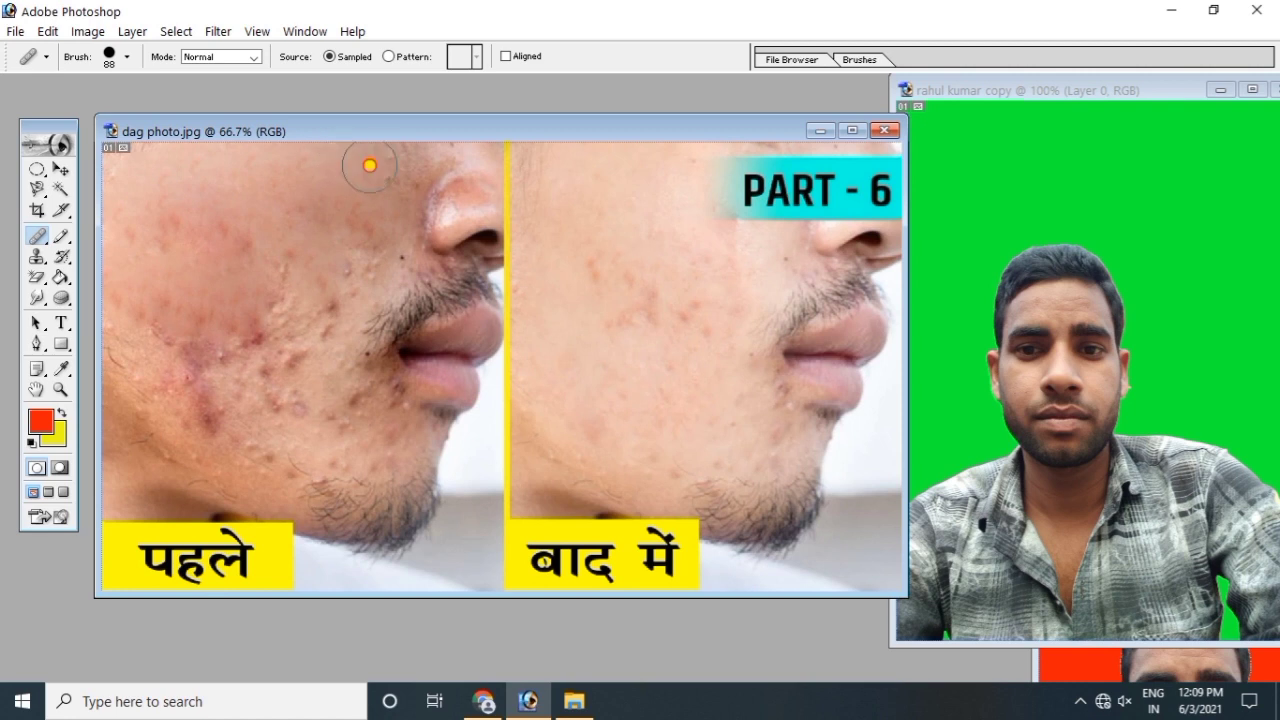
left_click_drag(258, 160, 265, 252)
left_click_drag(288, 283, 292, 300)
left_click_drag(222, 340, 250, 370)
left_click_drag(148, 325, 165, 350)
left_click_drag(110, 300, 130, 325)
left_click_drag(150, 350, 214, 418)
Step: Heal the dark lower-cheek spot, chin area, and remaining left-cheek blemishes
left_click(291, 391)
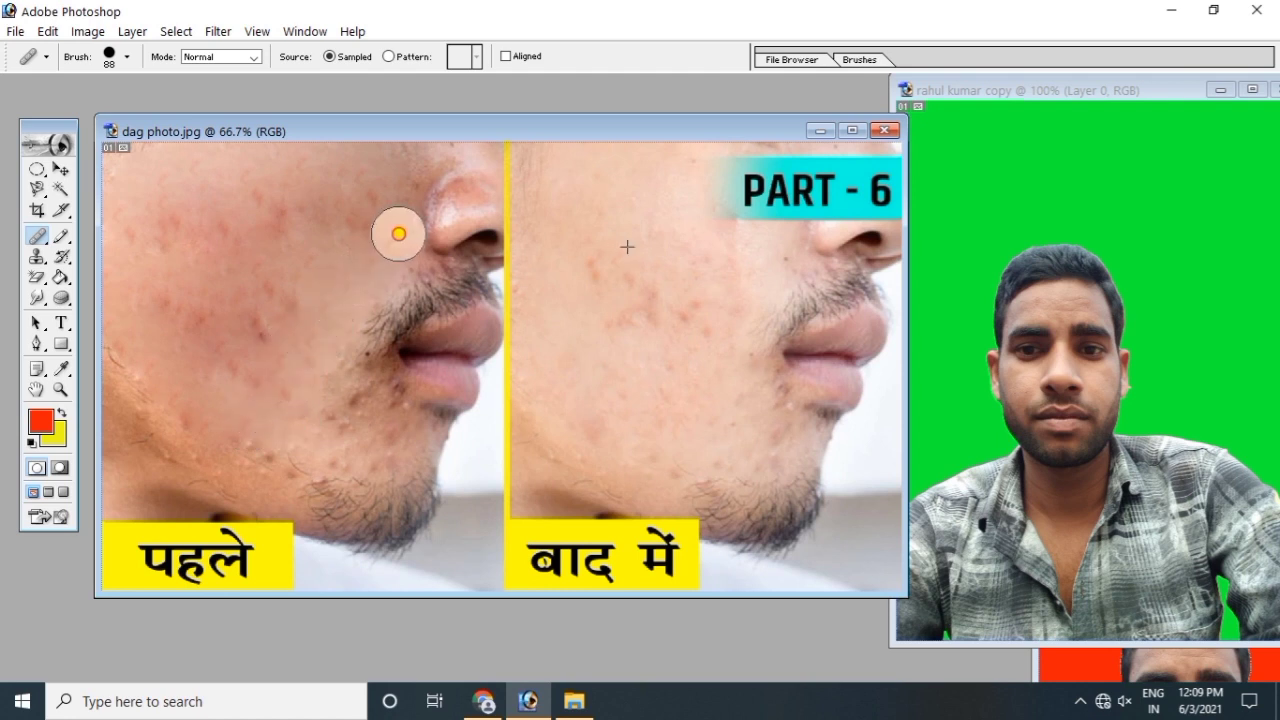
left_click_drag(160, 263, 270, 435)
mouse_move(346, 406)
left_mouse_down()
mouse_move(392, 419)
mouse_move(285, 452)
mouse_move(157, 406)
left_mouse_up()
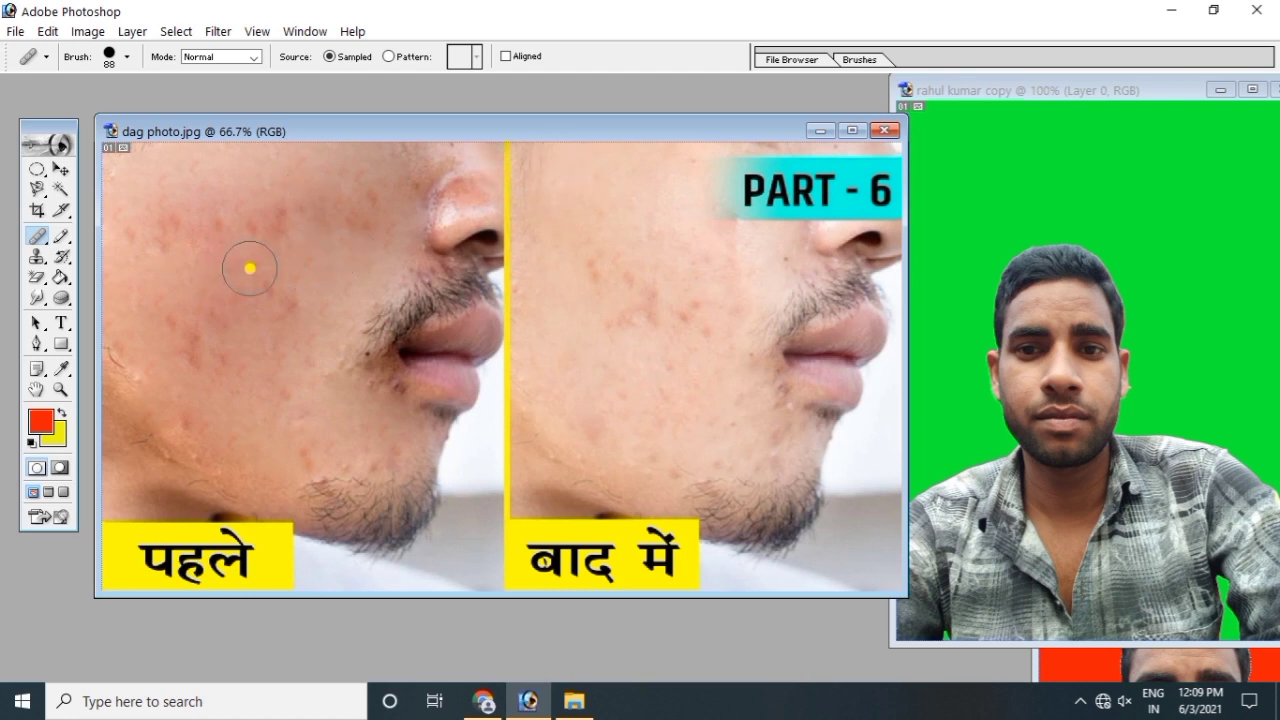
left_click(372, 209)
left_click(220, 237)
left_click(195, 303)
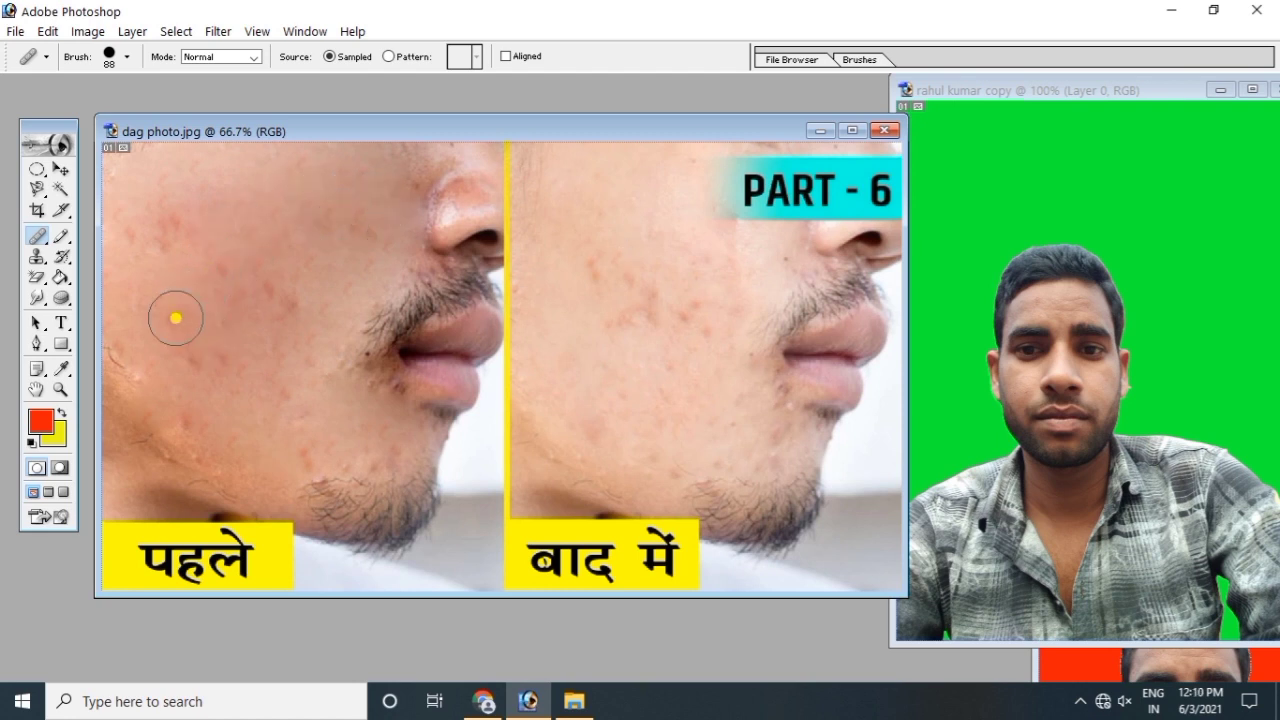
left_click(300, 294)
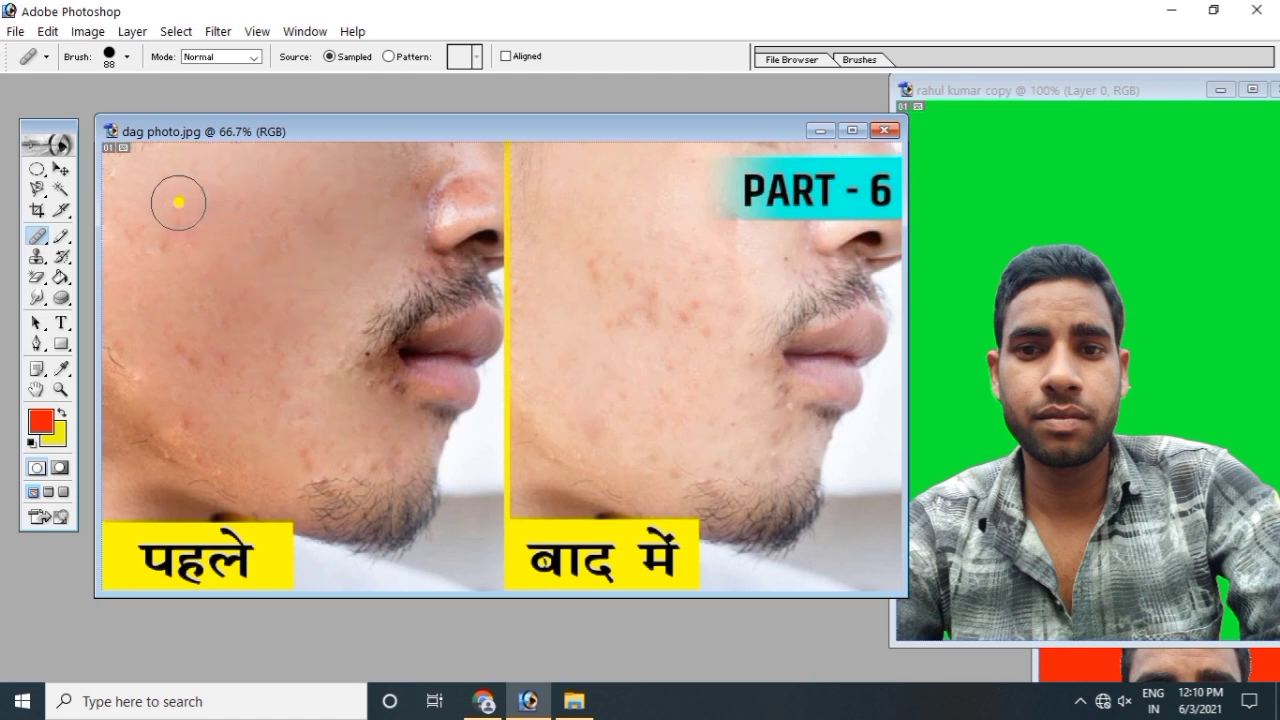
Step: Select the Patch Tool from the healing flyout
key("v")
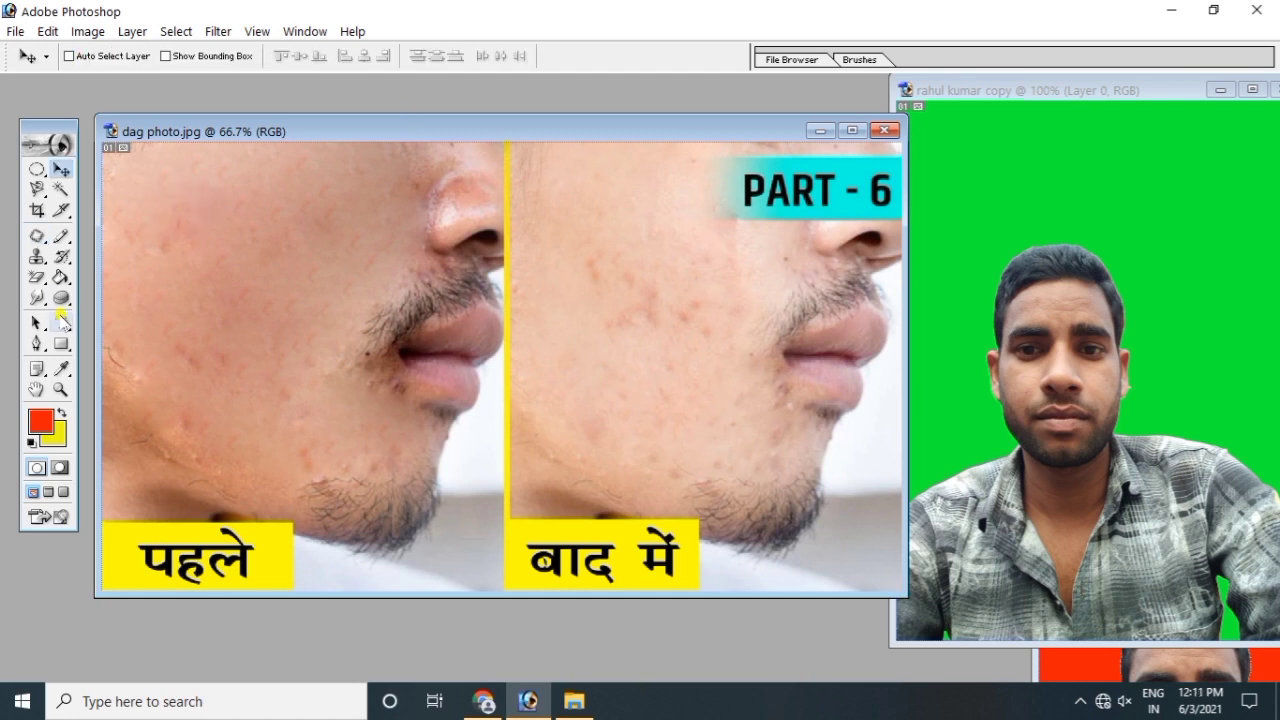
left_click(37, 236)
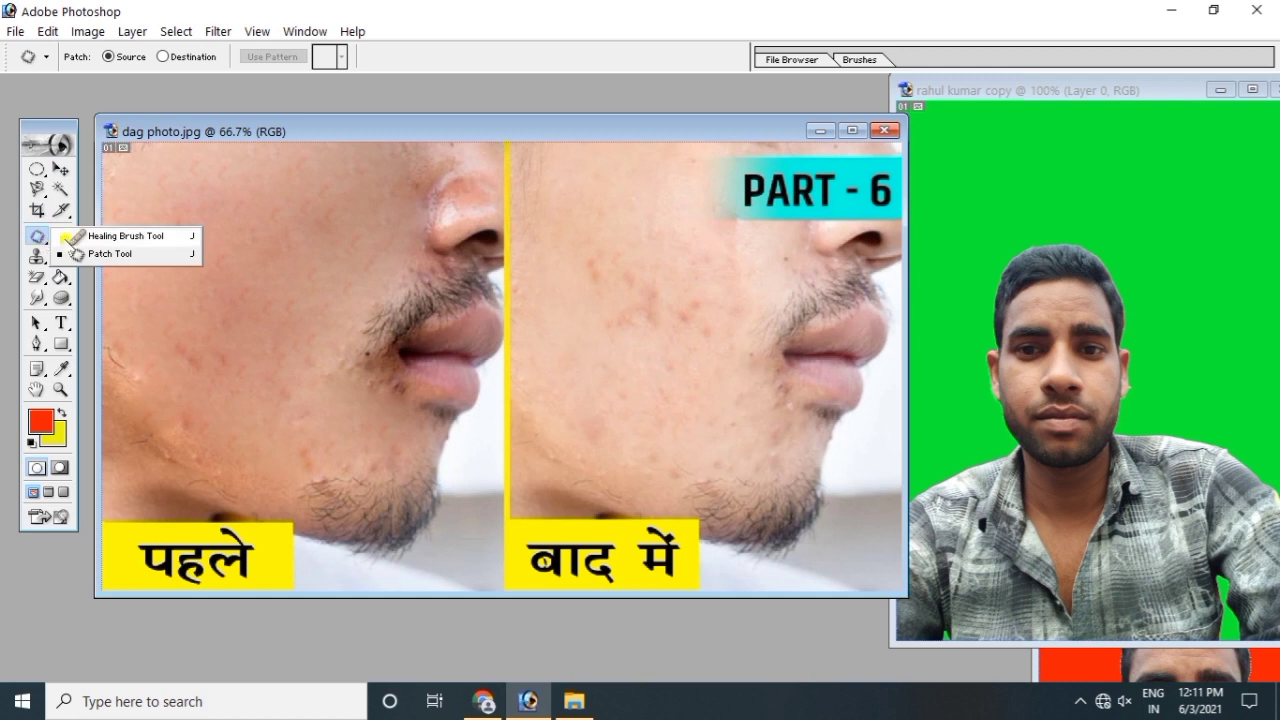
left_click(113, 237)
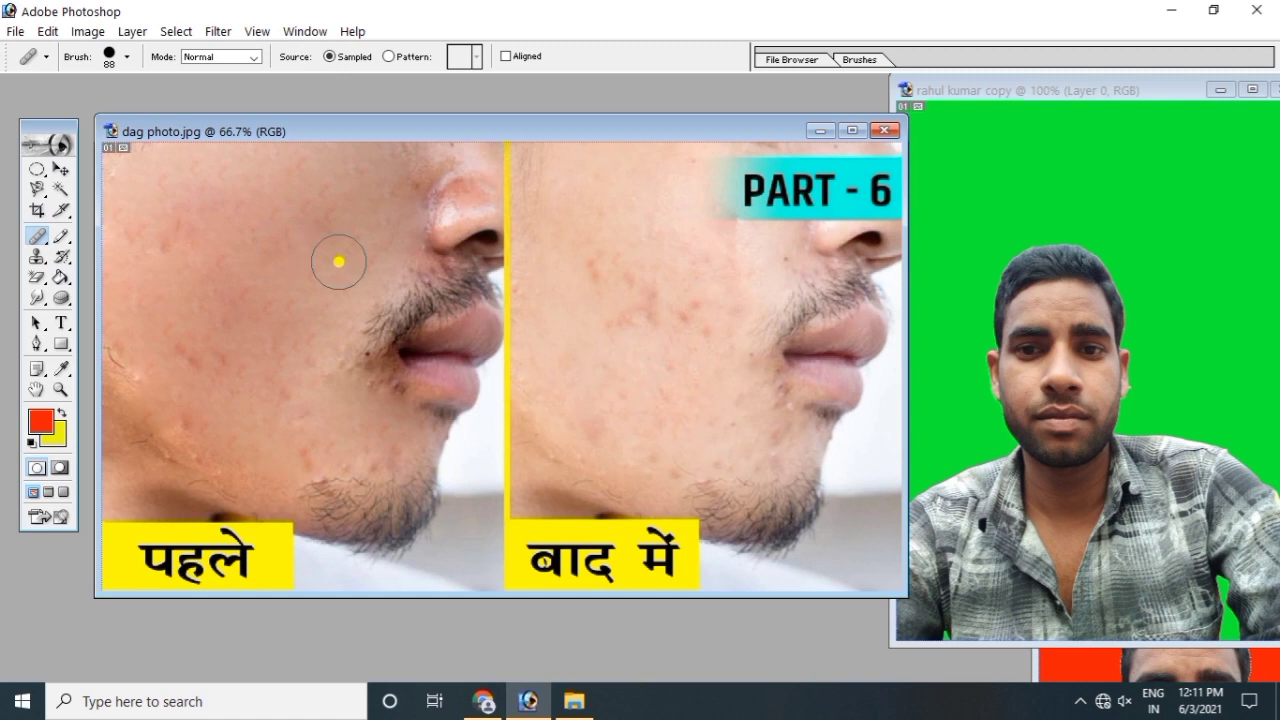
left_click(38, 237)
left_click(100, 254)
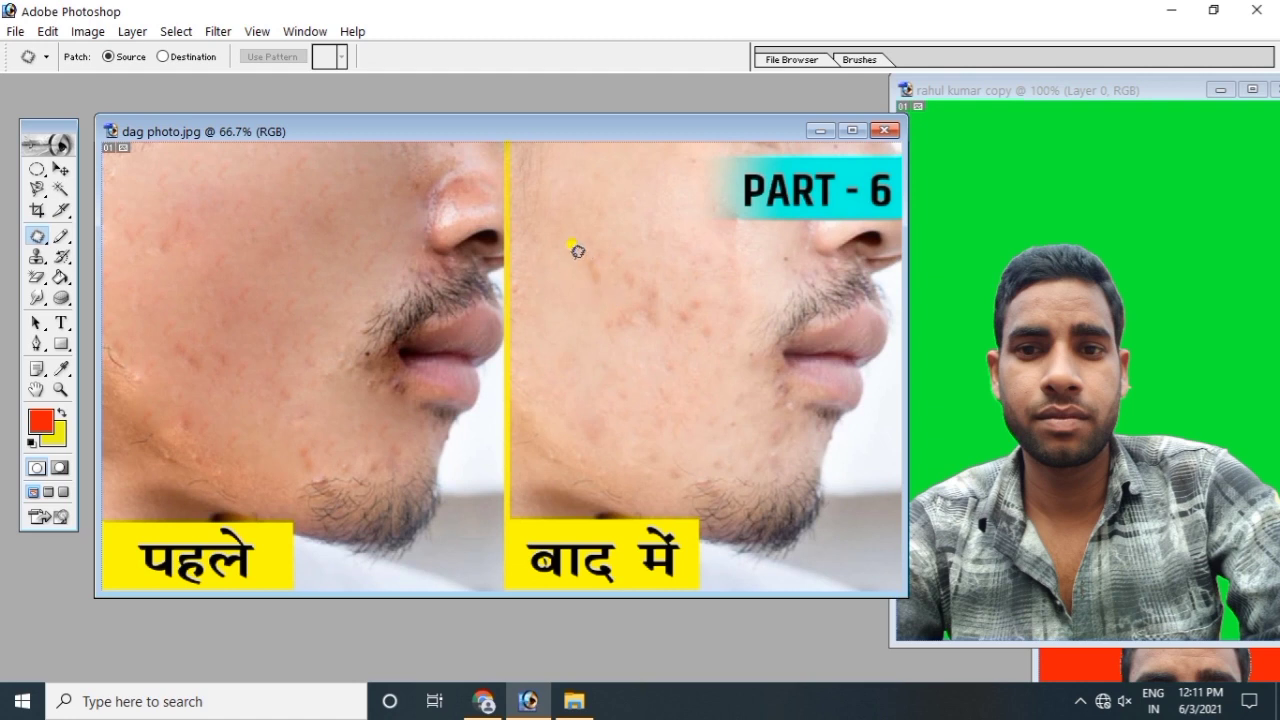
Step: Outline smooth skin on the right image, move it onto the left cheek, and deselect
mouse_move(565, 215)
left_mouse_down()
mouse_move(617, 187)
mouse_move(642, 202)
mouse_move(664, 258)
mouse_move(636, 314)
mouse_move(581, 318)
mouse_move(552, 292)
mouse_move(567, 222)
left_mouse_up()
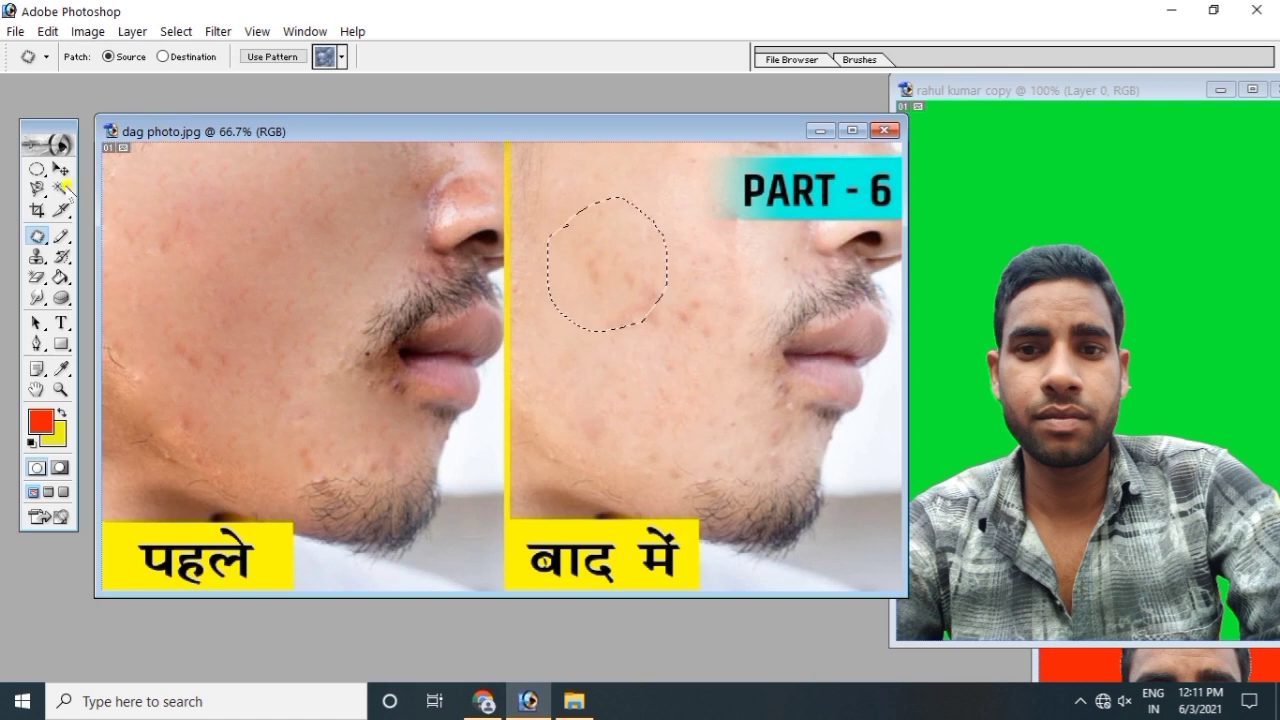
left_click(66, 170)
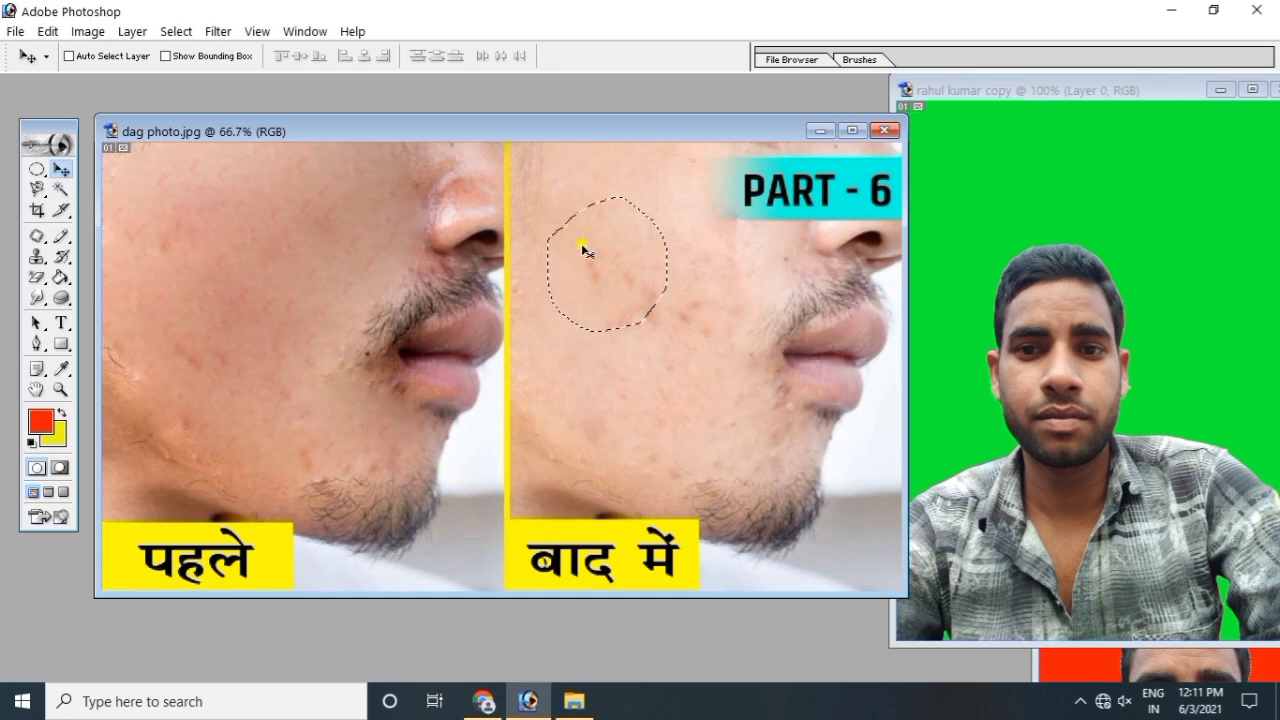
left_click_drag(592, 252, 186, 228)
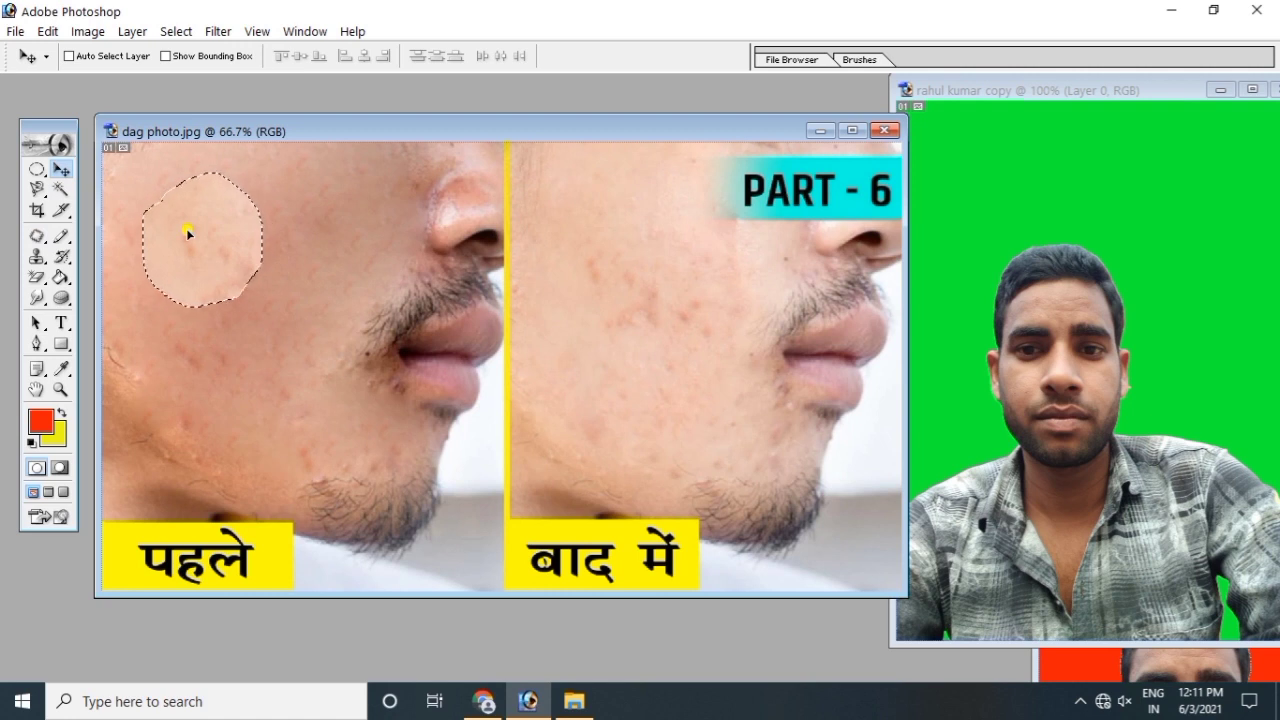
key("ctrl+d")
left_click(63, 237)
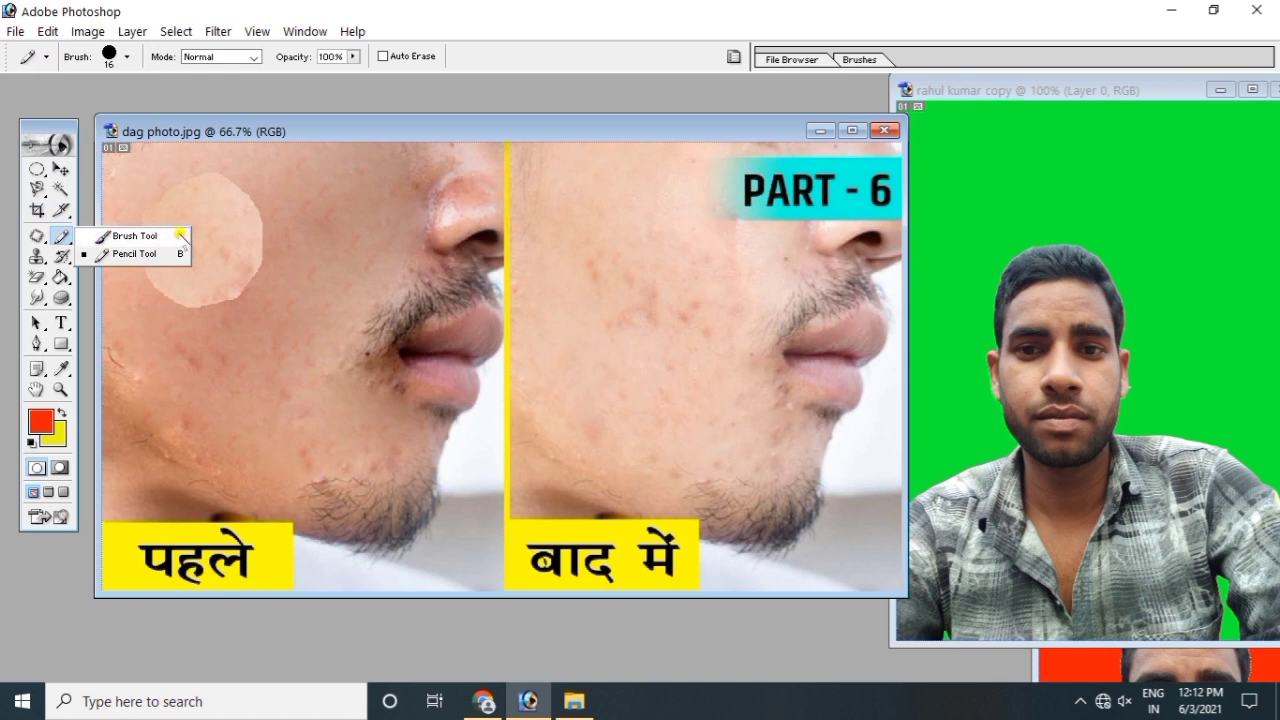
Step: Paint red Brush Tool strokes and a zig-zag over the left cheek
left_click(128, 236)
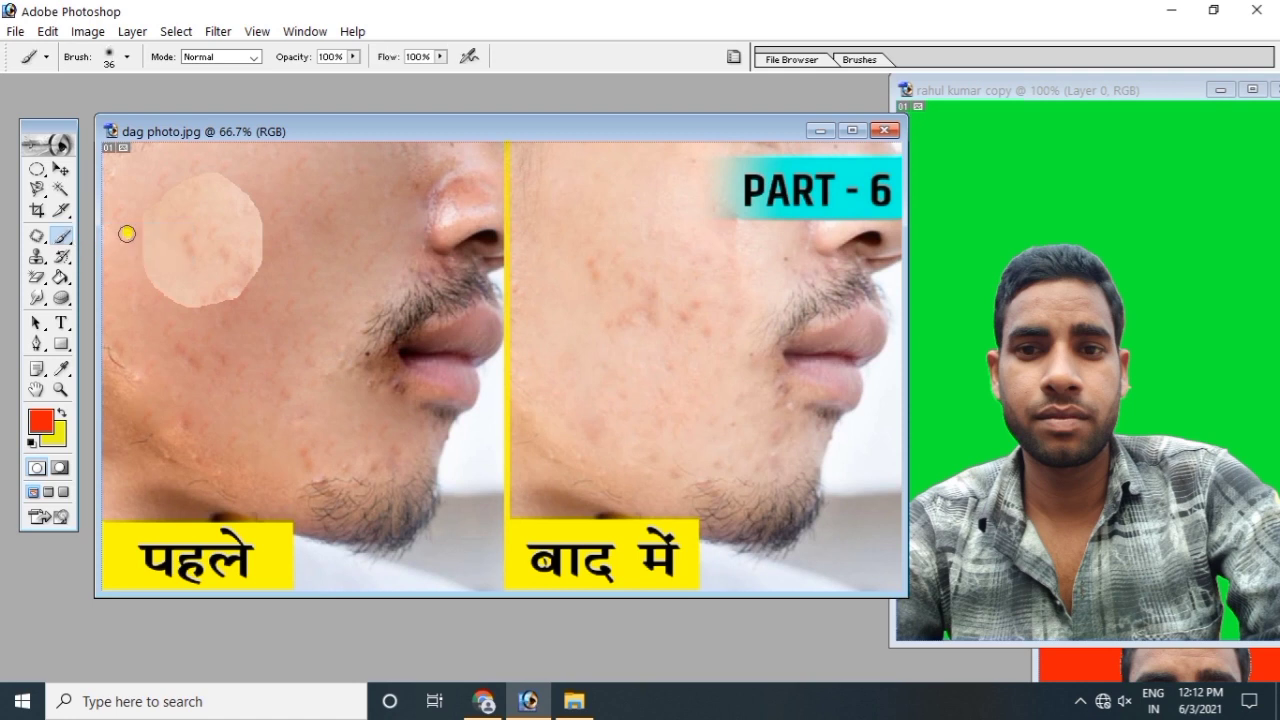
left_click_drag(214, 212, 265, 310)
mouse_move(166, 298)
left_mouse_down()
mouse_move(237, 294)
mouse_move(251, 269)
mouse_move(270, 308)
mouse_move(234, 293)
mouse_move(198, 329)
left_mouse_up()
left_click_drag(172, 232, 213, 282)
left_click_drag(180, 170, 240, 239)
left_click_drag(296, 168, 380, 263)
mouse_move(270, 215)
left_mouse_down()
mouse_move(199, 232)
mouse_move(225, 320)
mouse_move(211, 348)
mouse_move(237, 366)
left_mouse_up()
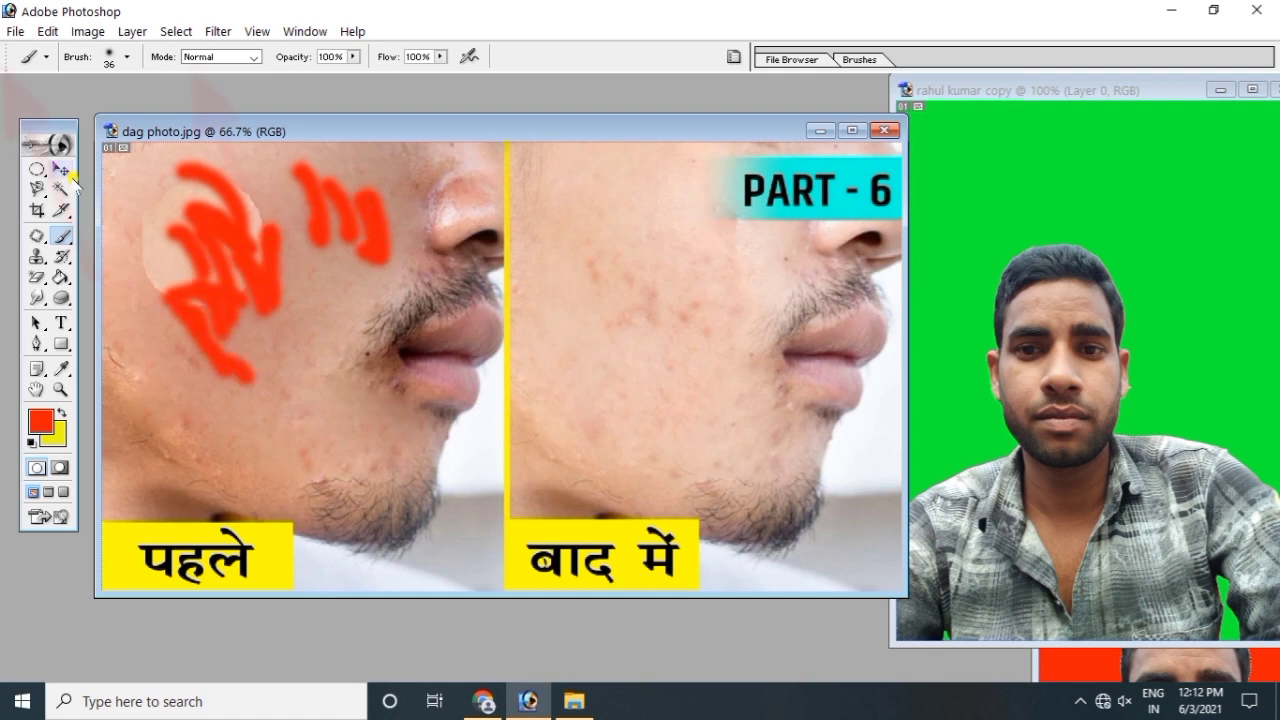
Step: Set the brush size to 46 px and paint thicker red strokes on the cheek
left_click(130, 58)
mouse_move(75, 104)
left_mouse_down()
mouse_move(130, 100)
mouse_move(90, 103)
left_mouse_up()
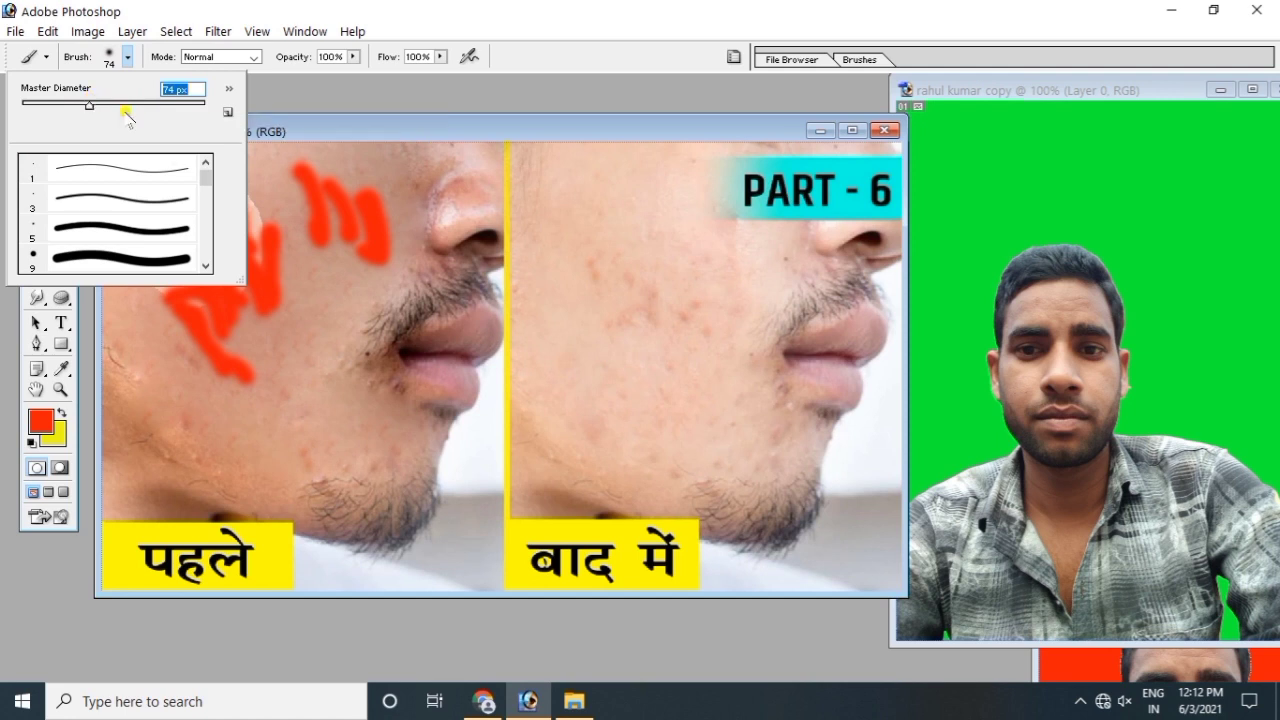
left_click_drag(208, 176, 206, 206)
left_click(82, 213)
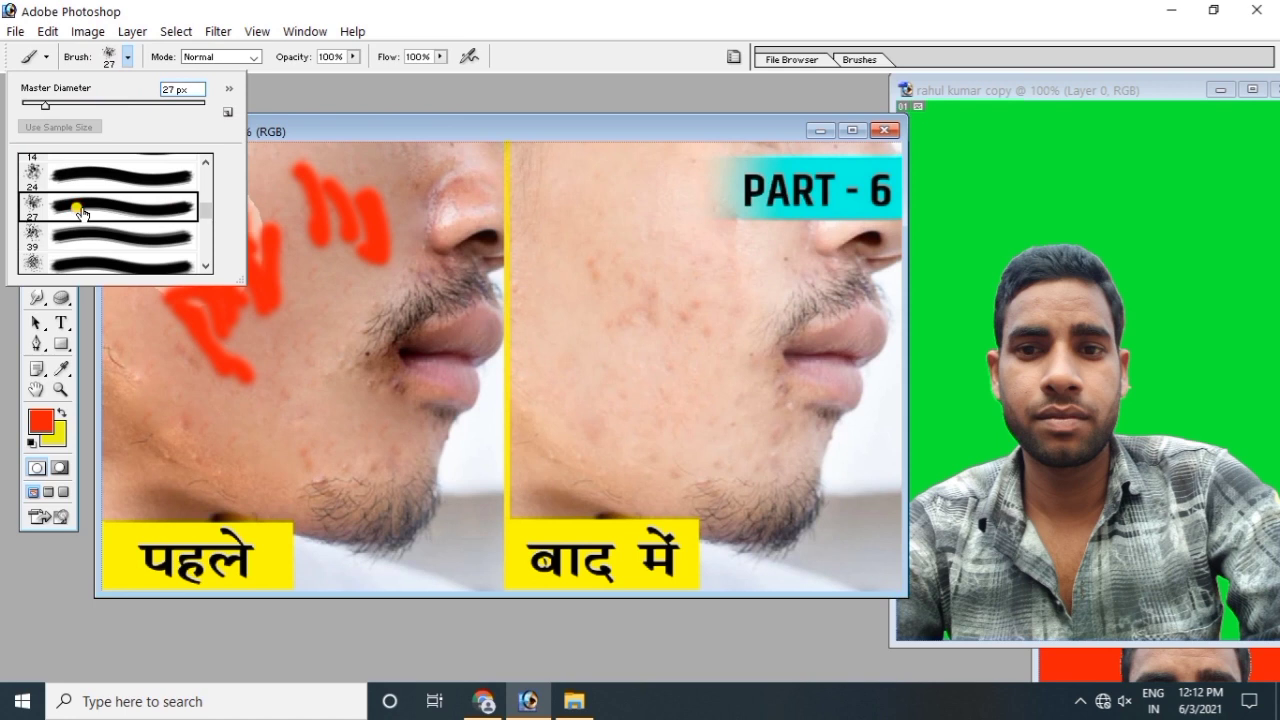
left_click(92, 238)
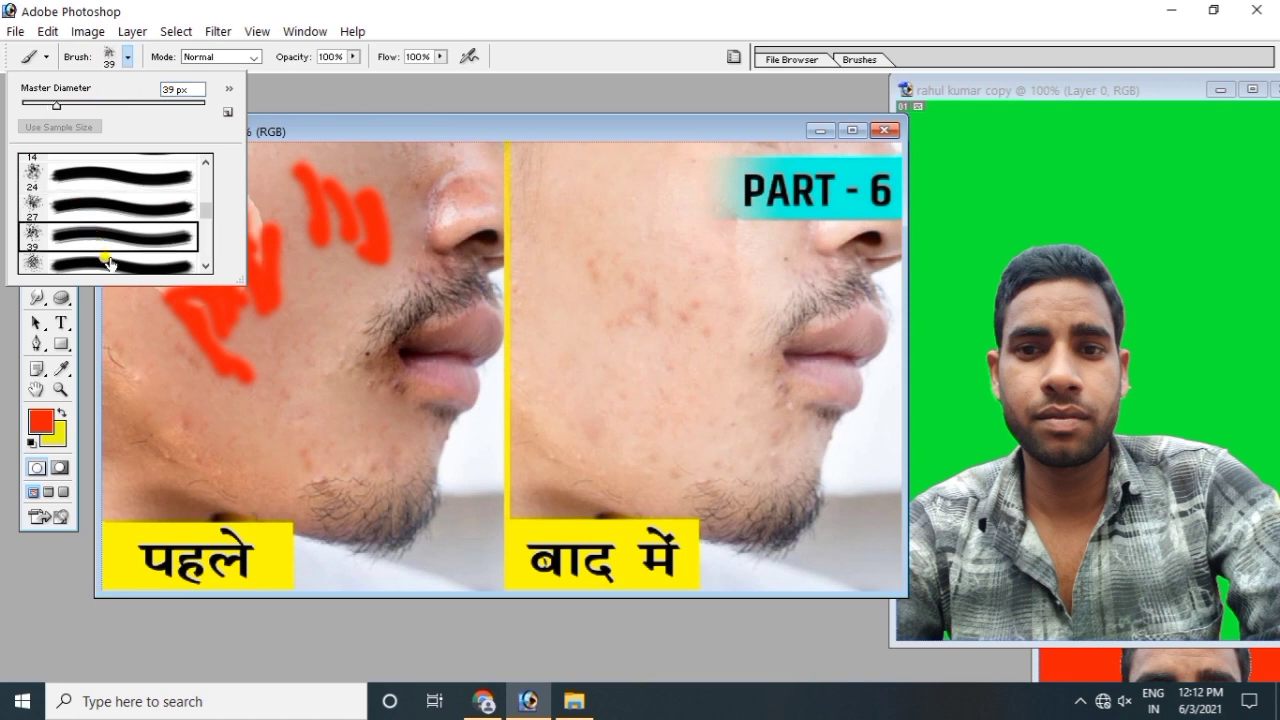
left_click(106, 263)
left_click(272, 337)
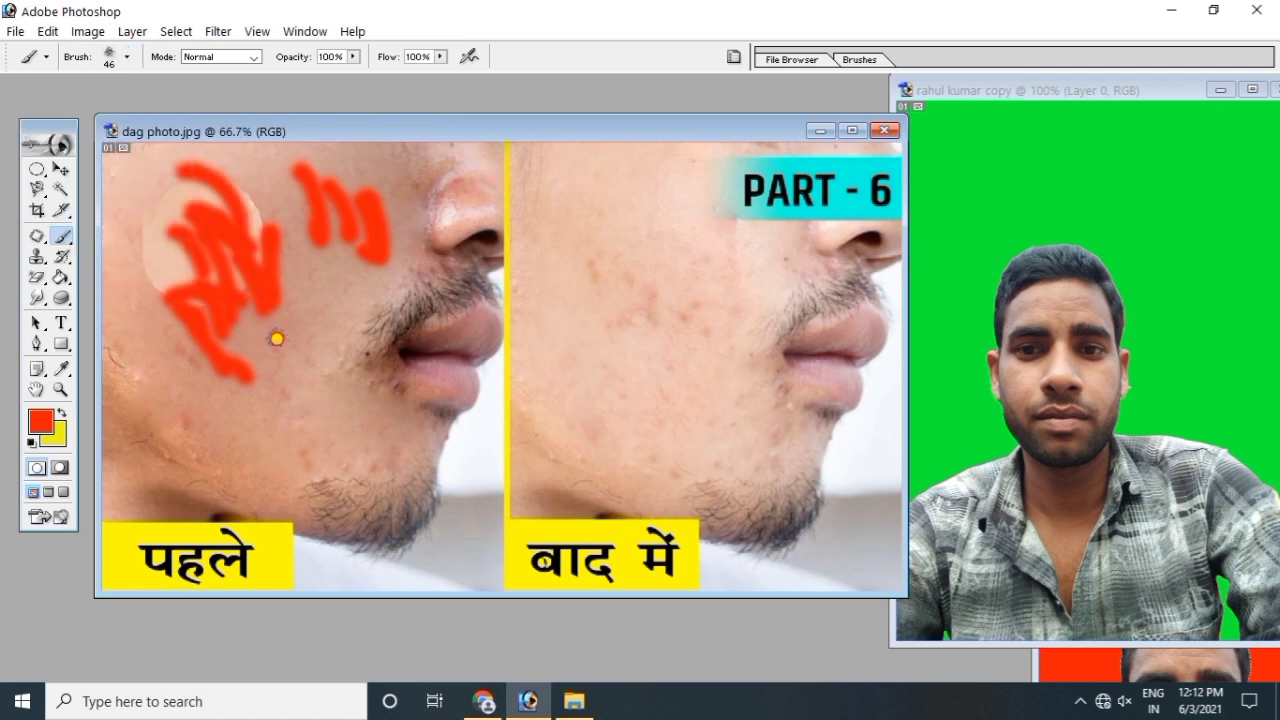
mouse_move(280, 323)
left_mouse_down()
mouse_move(314, 284)
mouse_move(275, 226)
mouse_move(286, 231)
mouse_move(268, 180)
mouse_move(176, 181)
mouse_move(238, 336)
left_mouse_up()
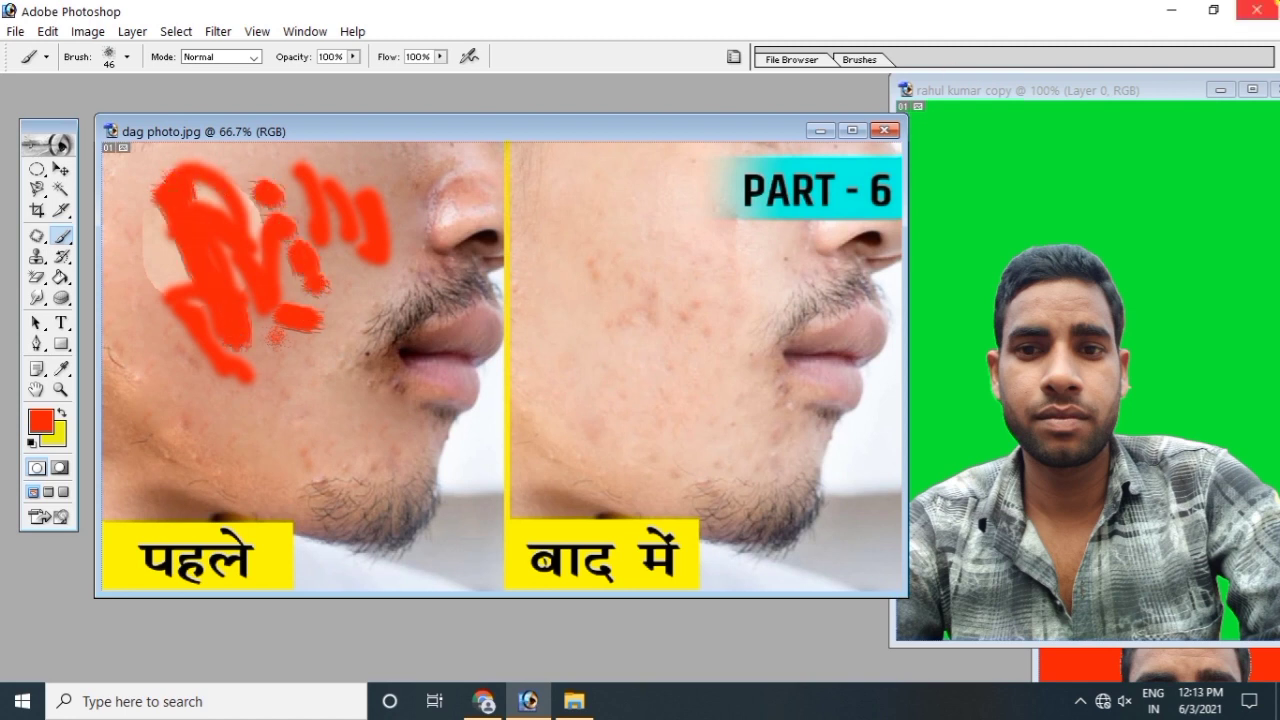
Step: Switch to the Pencil Tool and draw red pencil marks on the lower cheek
left_click(61, 237)
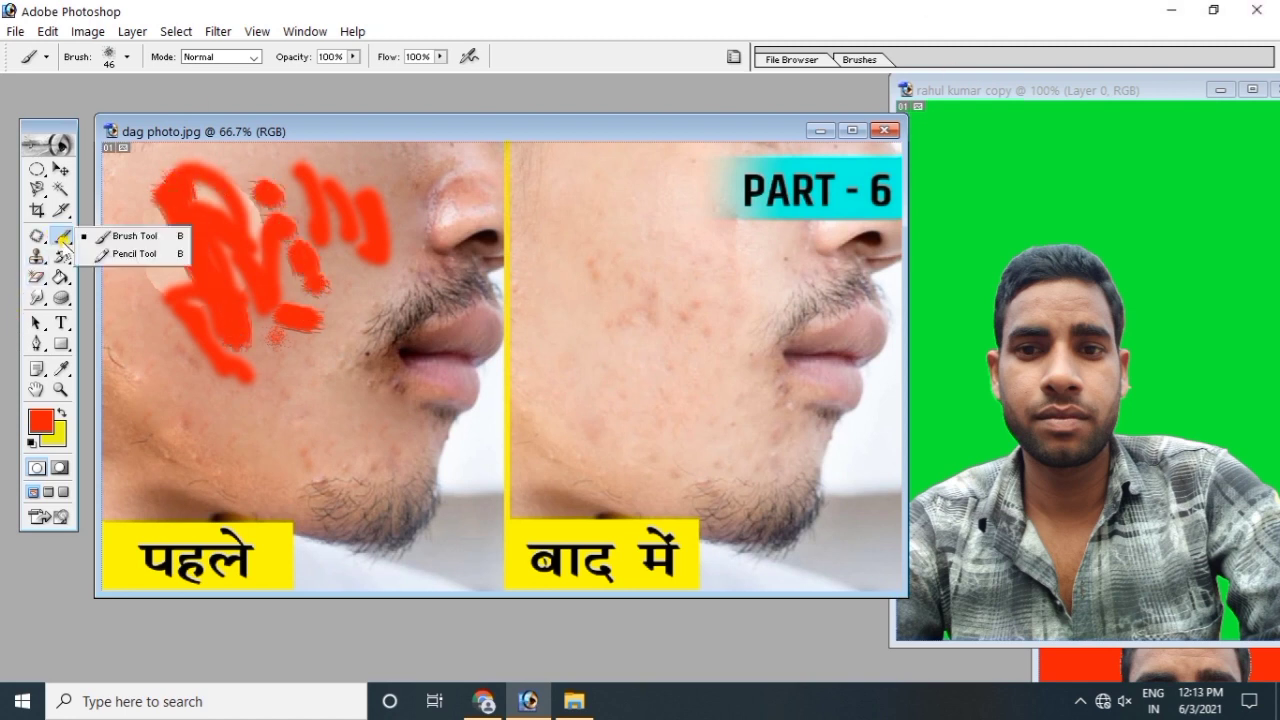
left_click(133, 254)
left_click_drag(221, 389, 251, 443)
mouse_move(270, 390)
left_mouse_down()
mouse_move(292, 435)
mouse_move(288, 398)
mouse_move(320, 410)
mouse_move(332, 383)
mouse_move(346, 395)
mouse_move(330, 403)
mouse_move(360, 429)
mouse_move(337, 437)
mouse_move(387, 485)
mouse_move(370, 358)
mouse_move(443, 427)
mouse_move(380, 398)
left_mouse_up()
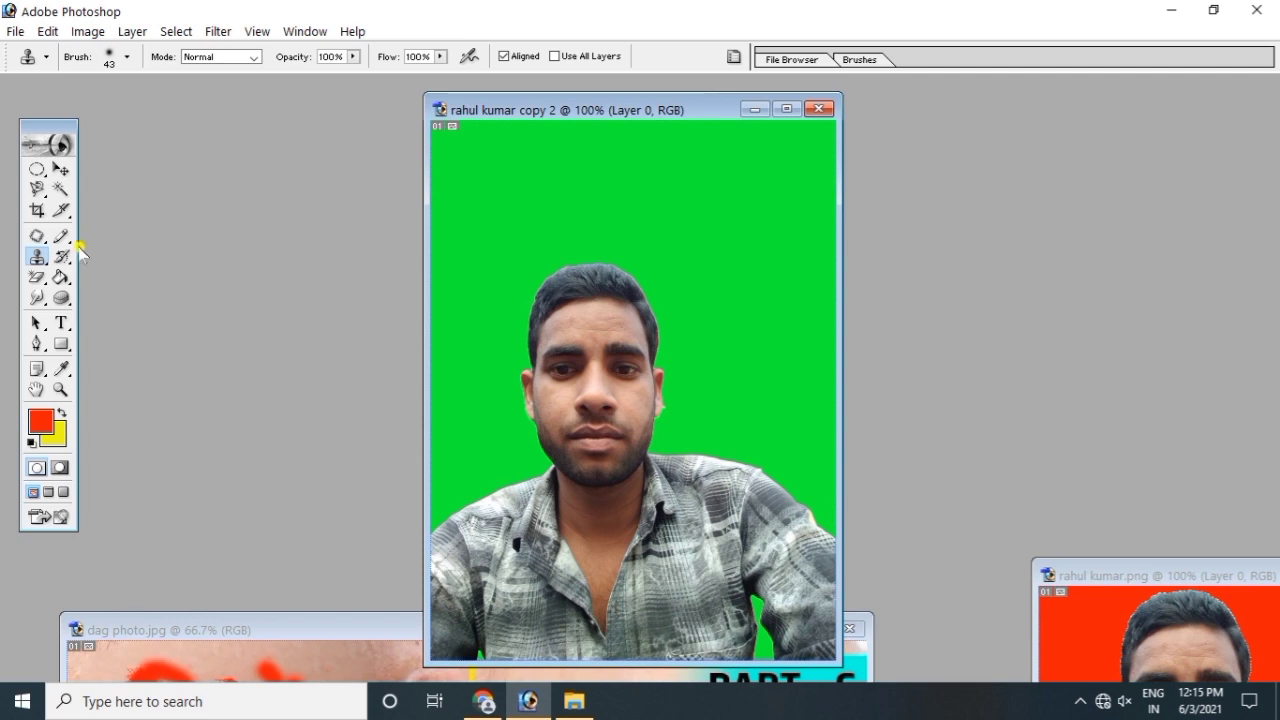
Step: Choose the Clone Stamp Tool, move the portrait window left, and set a 51 px brush
left_click(37, 256)
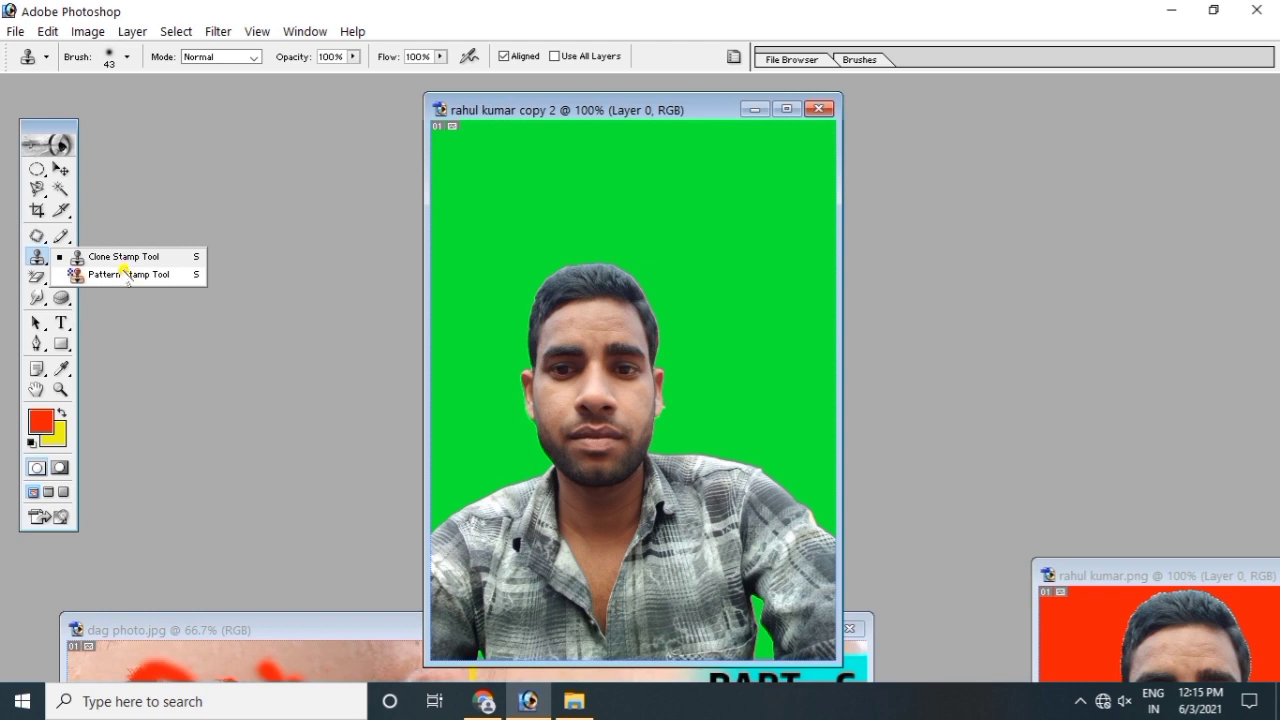
left_click(121, 257)
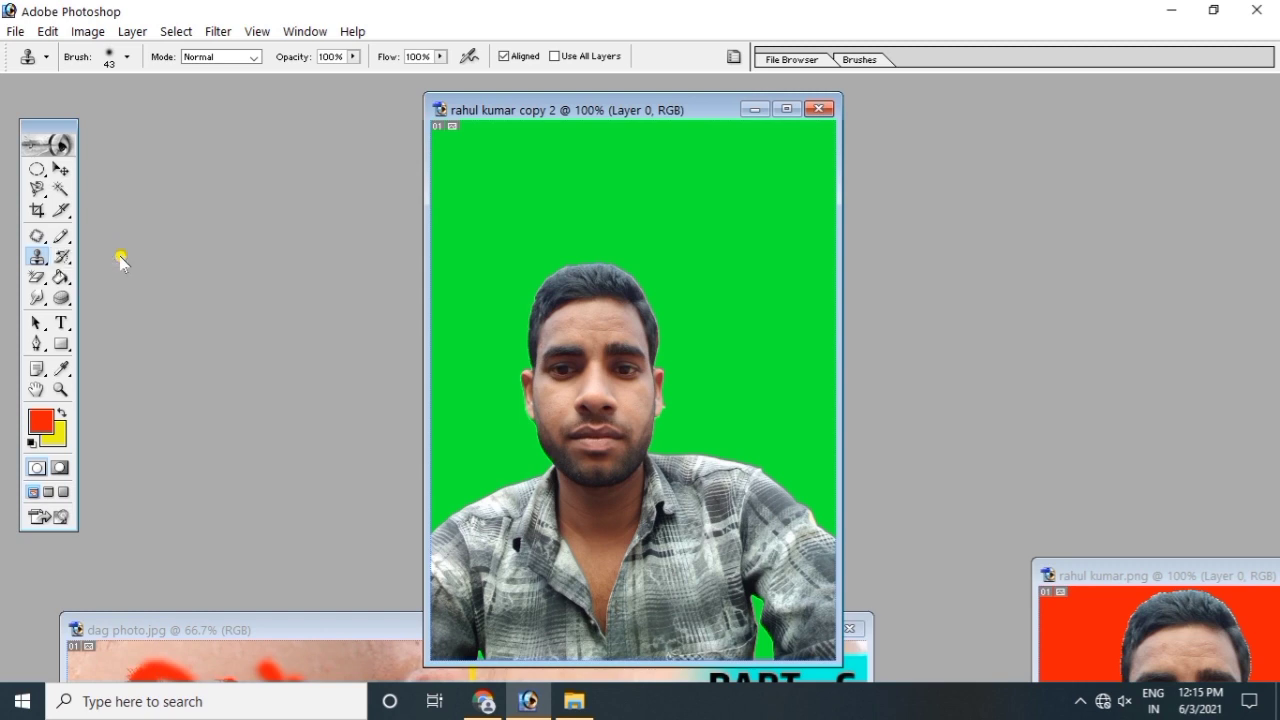
left_click_drag(547, 118, 432, 103)
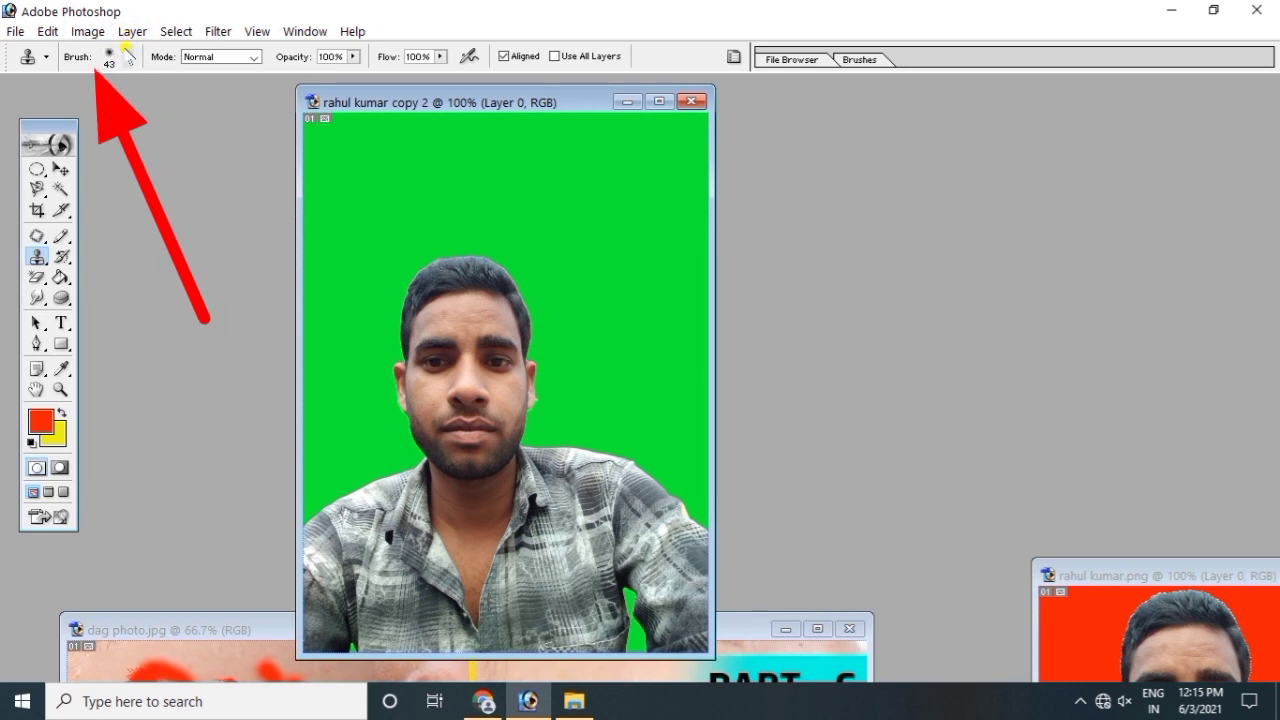
left_click(128, 57)
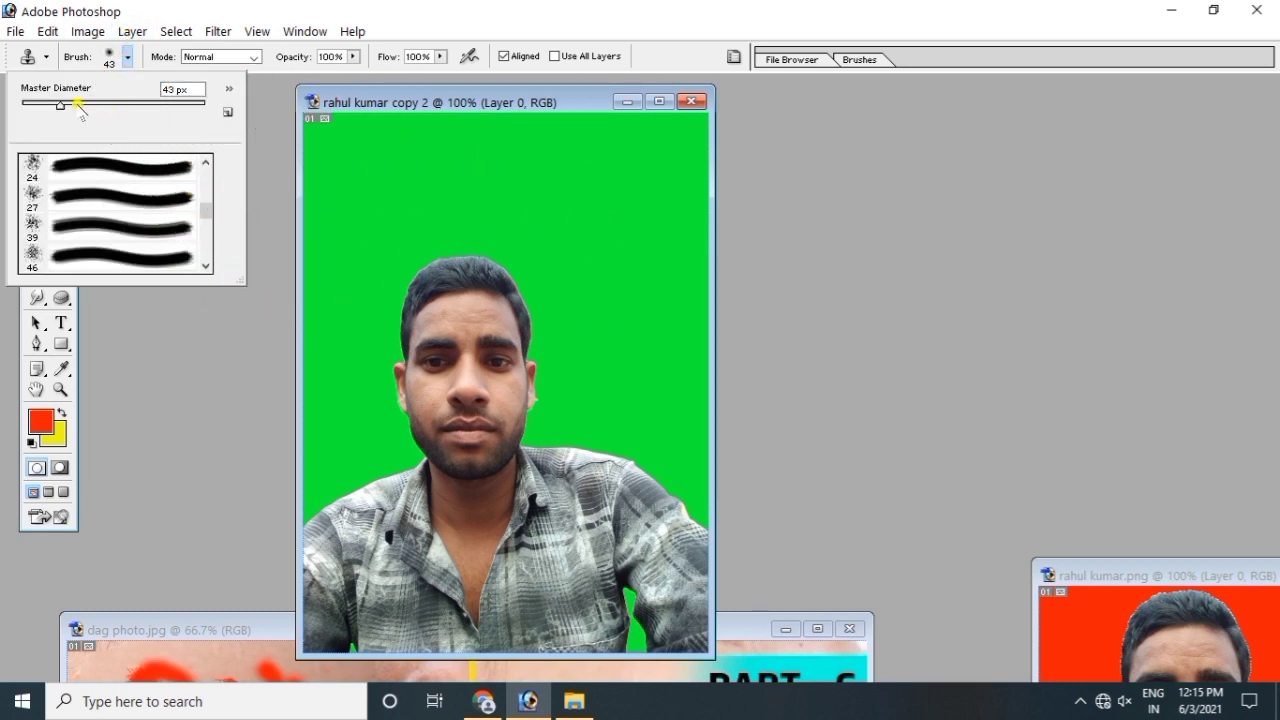
mouse_move(61, 104)
left_mouse_down()
mouse_move(94, 106)
mouse_move(69, 107)
left_mouse_up()
left_click(250, 298)
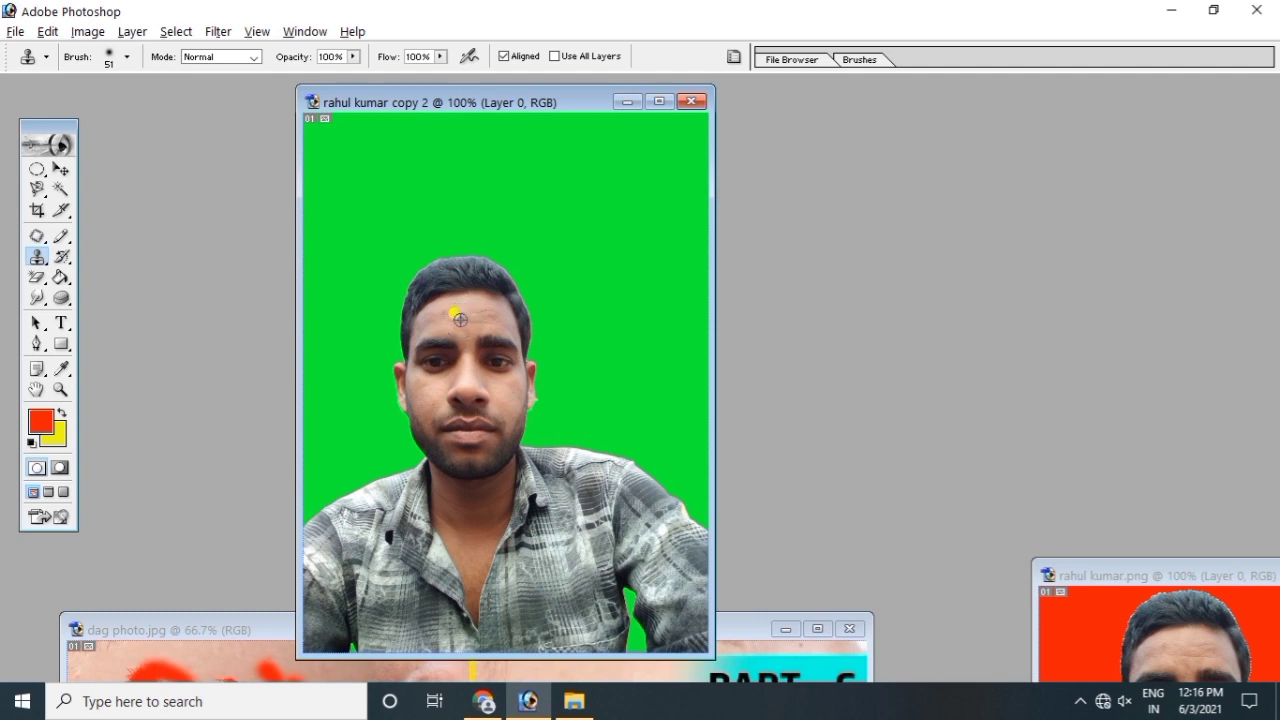
Step: Alt-click the forehead as source and clone the face into the upper-right green background
left_click(460, 319, "alt")
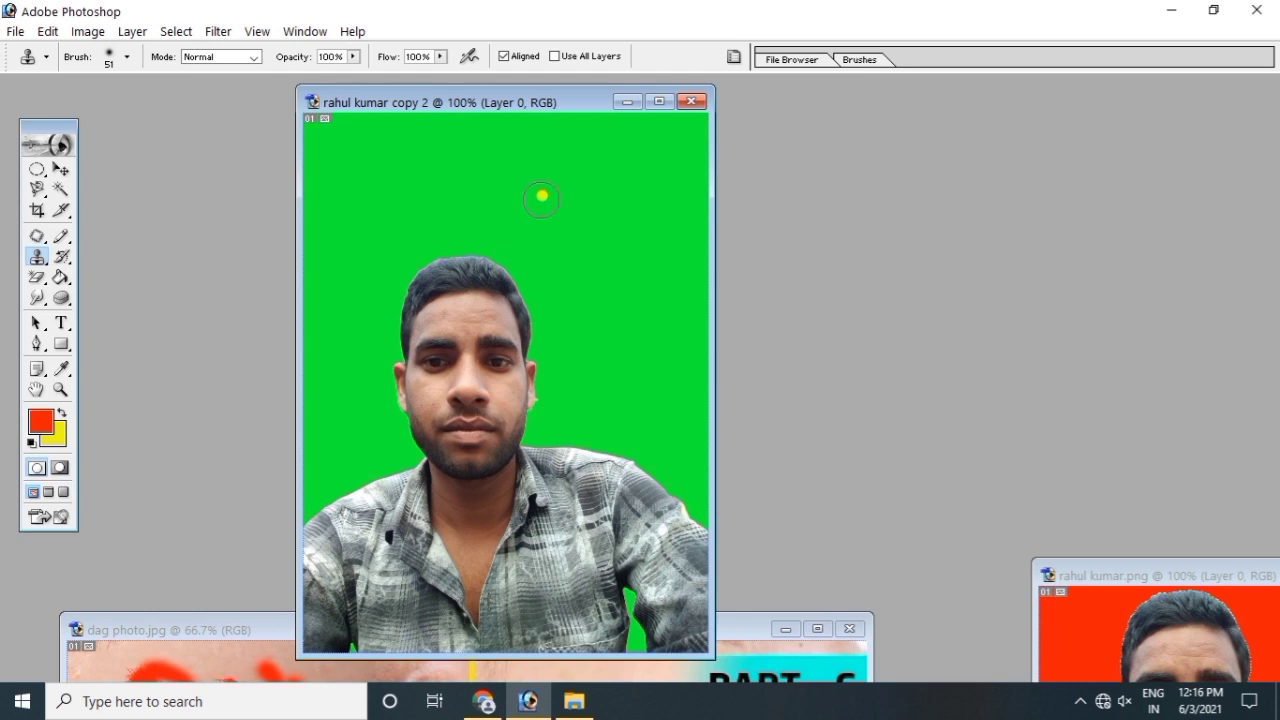
left_click(552, 152)
mouse_move(552, 152)
left_mouse_down()
mouse_move(595, 148)
mouse_move(515, 158)
mouse_move(527, 183)
mouse_move(598, 216)
mouse_move(582, 215)
mouse_move(600, 149)
mouse_move(641, 184)
mouse_move(626, 151)
mouse_move(632, 268)
mouse_move(605, 208)
mouse_move(574, 209)
mouse_move(570, 262)
mouse_move(526, 187)
mouse_move(501, 171)
mouse_move(516, 240)
mouse_move(508, 158)
mouse_move(550, 153)
mouse_move(540, 135)
mouse_move(582, 127)
mouse_move(544, 123)
mouse_move(617, 134)
mouse_move(633, 168)
mouse_move(541, 130)
mouse_move(504, 196)
mouse_move(537, 284)
mouse_move(573, 310)
mouse_move(588, 267)
mouse_move(616, 302)
mouse_move(599, 261)
mouse_move(613, 327)
mouse_move(602, 304)
mouse_move(573, 327)
mouse_move(544, 290)
mouse_move(580, 370)
mouse_move(615, 364)
mouse_move(640, 245)
mouse_move(634, 200)
mouse_move(652, 324)
mouse_move(700, 305)
left_mouse_up()
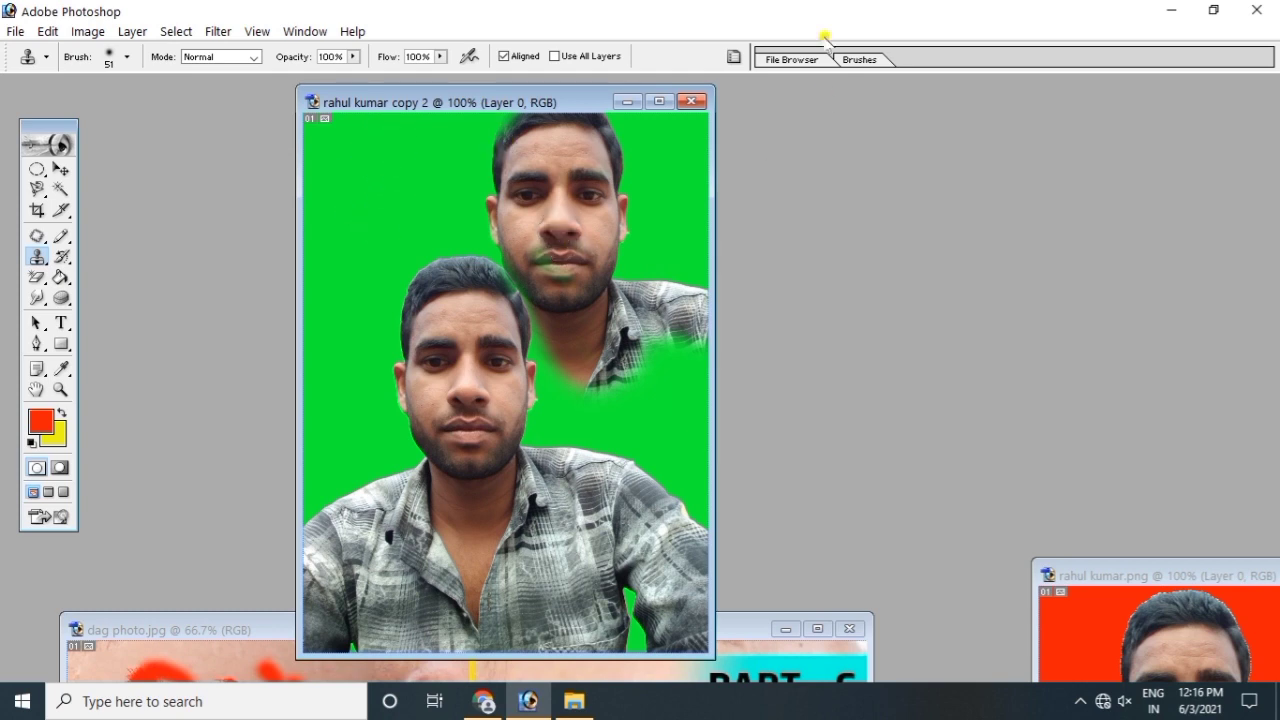
mouse_move(42, 256)
left_mouse_down()
mouse_move(95, 258)
mouse_move(115, 278)
left_mouse_up()
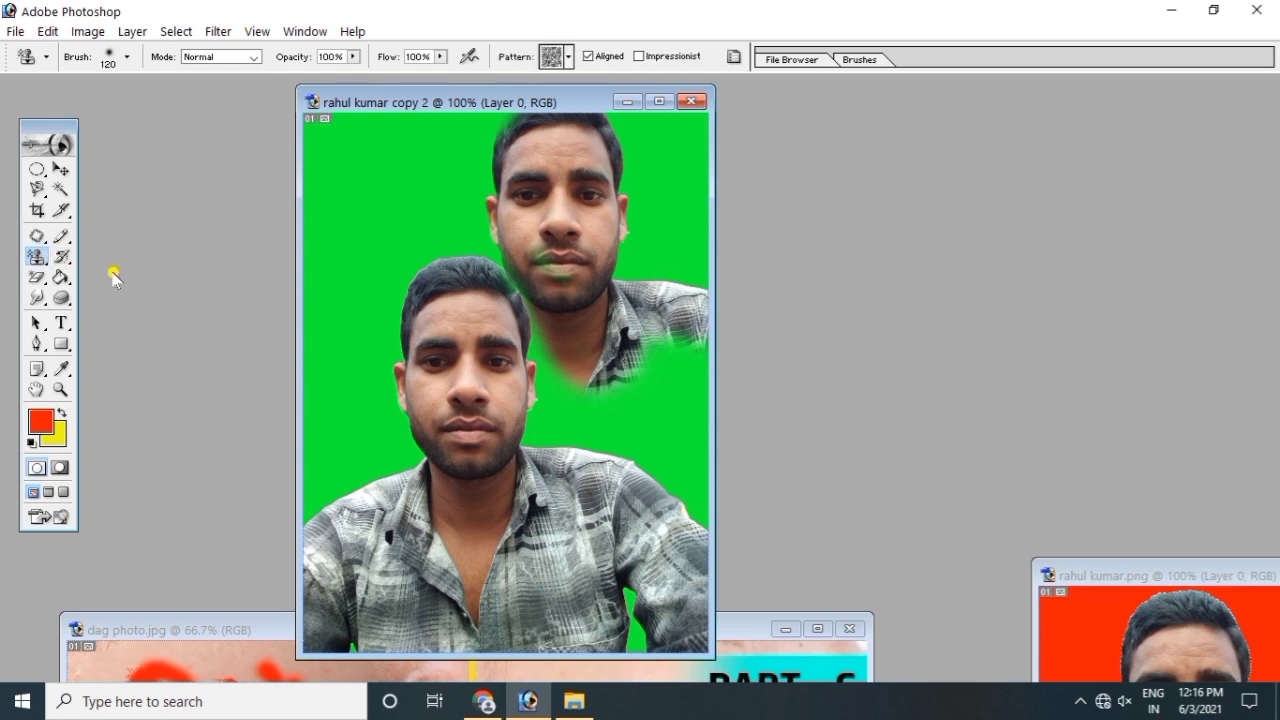
Step: Pick the grey bubble pattern and stamp it over the upper-left and top-right background
left_click(569, 61)
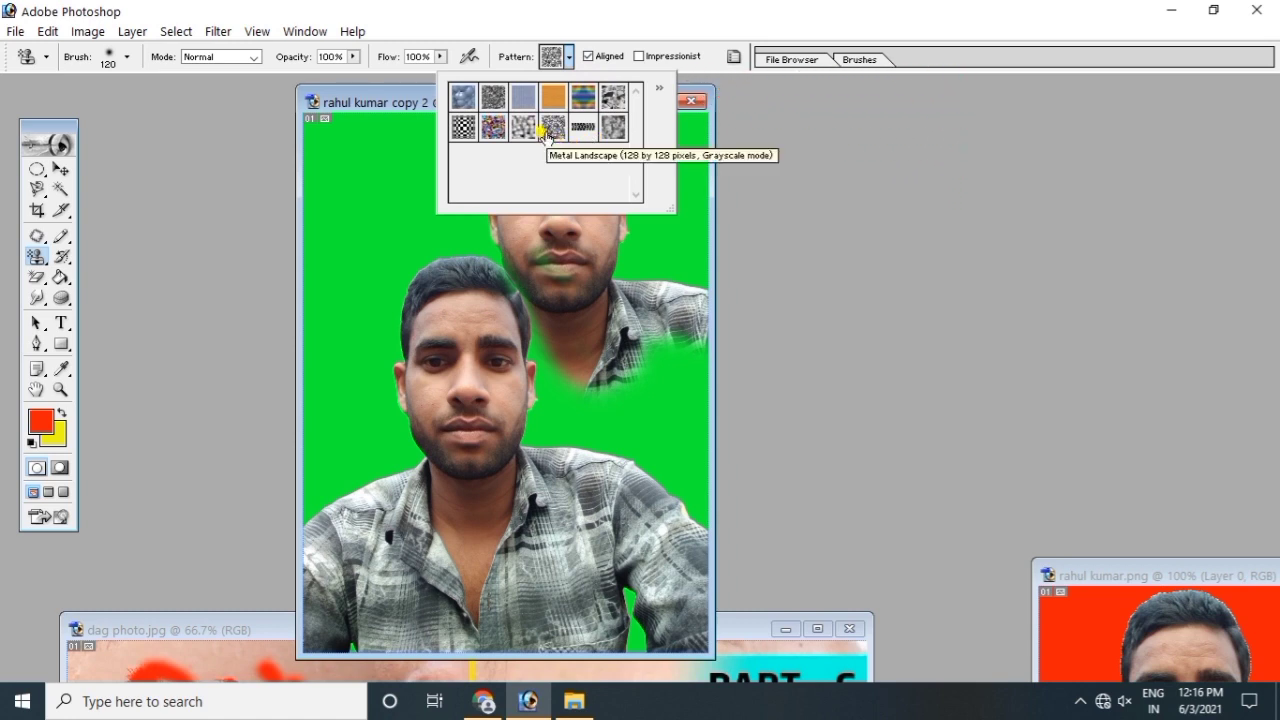
left_click(517, 129)
mouse_move(366, 163)
left_mouse_down()
mouse_move(364, 259)
mouse_move(328, 212)
mouse_move(326, 169)
mouse_move(406, 129)
mouse_move(421, 129)
mouse_move(435, 162)
mouse_move(449, 124)
mouse_move(354, 193)
mouse_move(355, 290)
mouse_move(316, 300)
mouse_move(335, 466)
mouse_move(312, 414)
mouse_move(318, 459)
mouse_move(335, 282)
mouse_move(377, 234)
mouse_move(442, 204)
mouse_move(318, 128)
left_mouse_up()
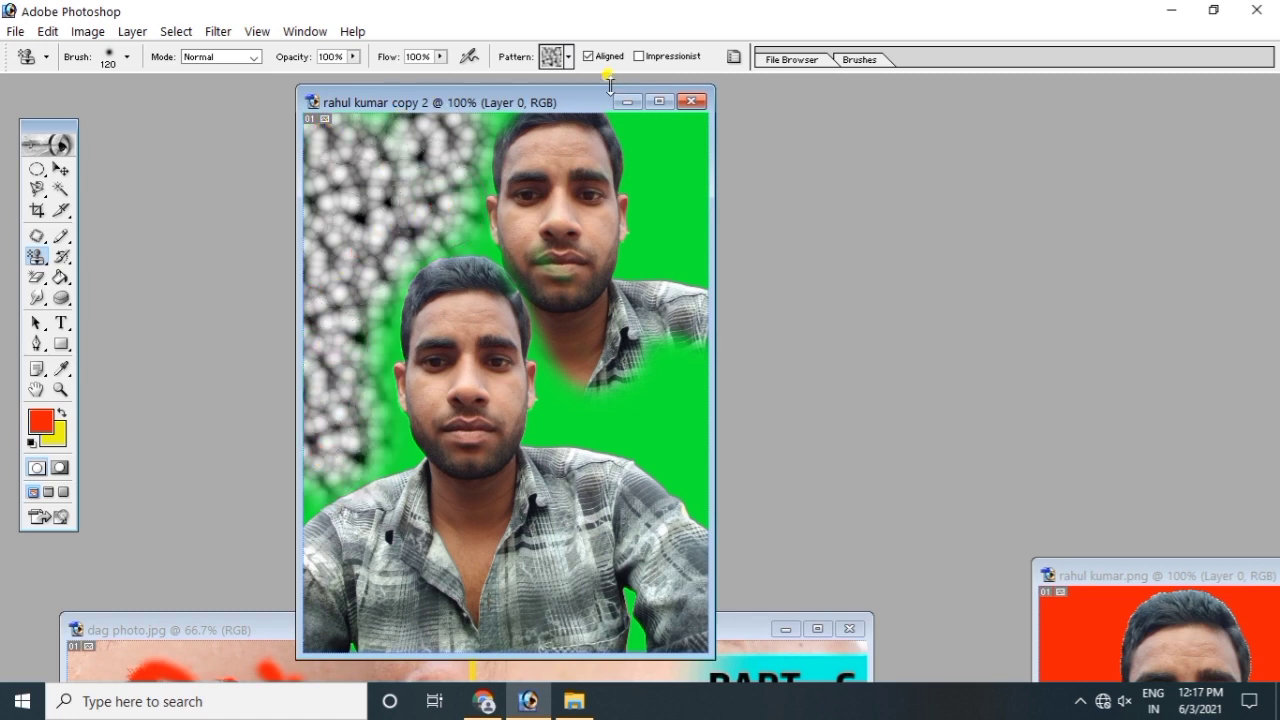
left_click_drag(651, 143, 708, 240)
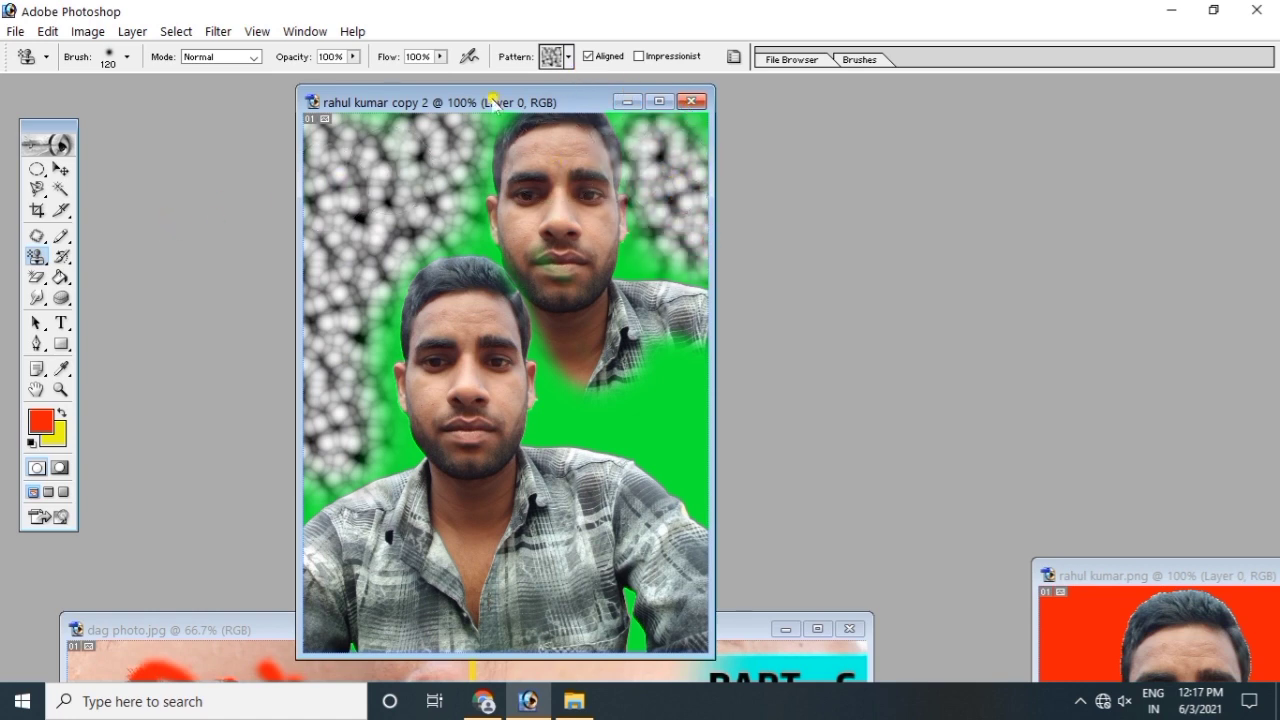
left_click(63, 257)
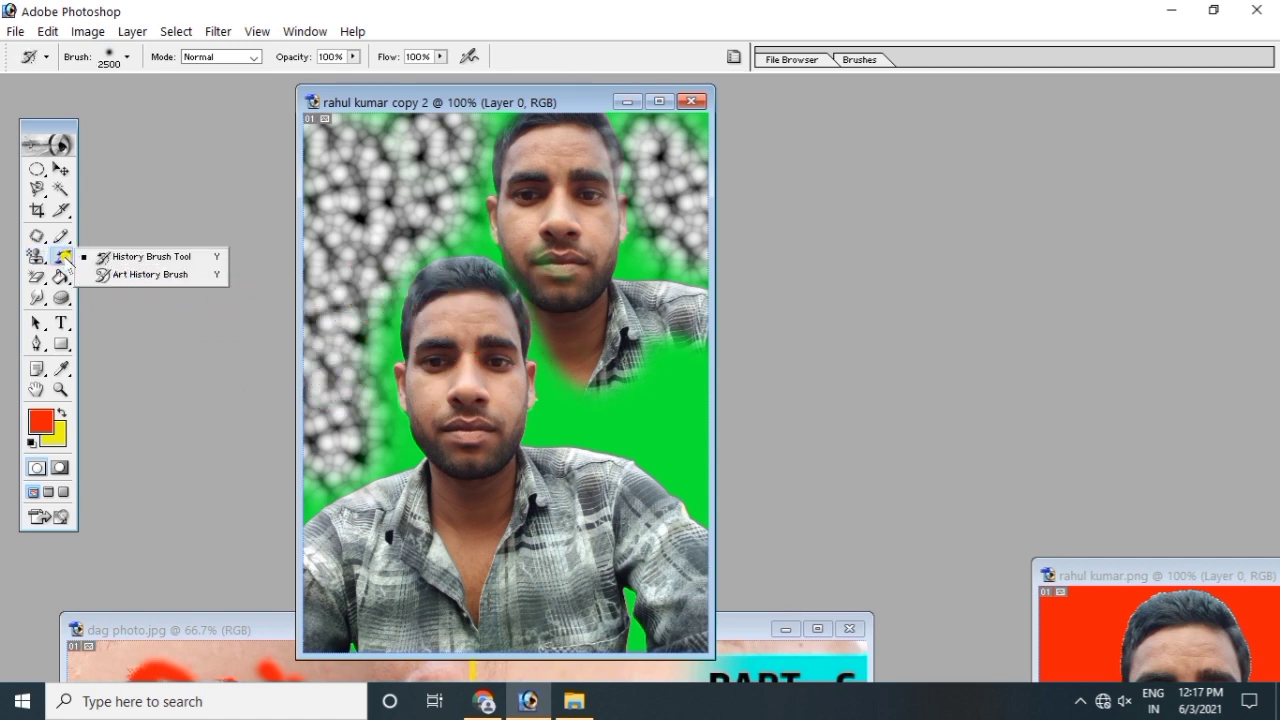
Step: Select the regular History Brush Tool and paint over the portrait to restore its original state
left_click(128, 206)
left_click_drag(543, 100, 514, 80)
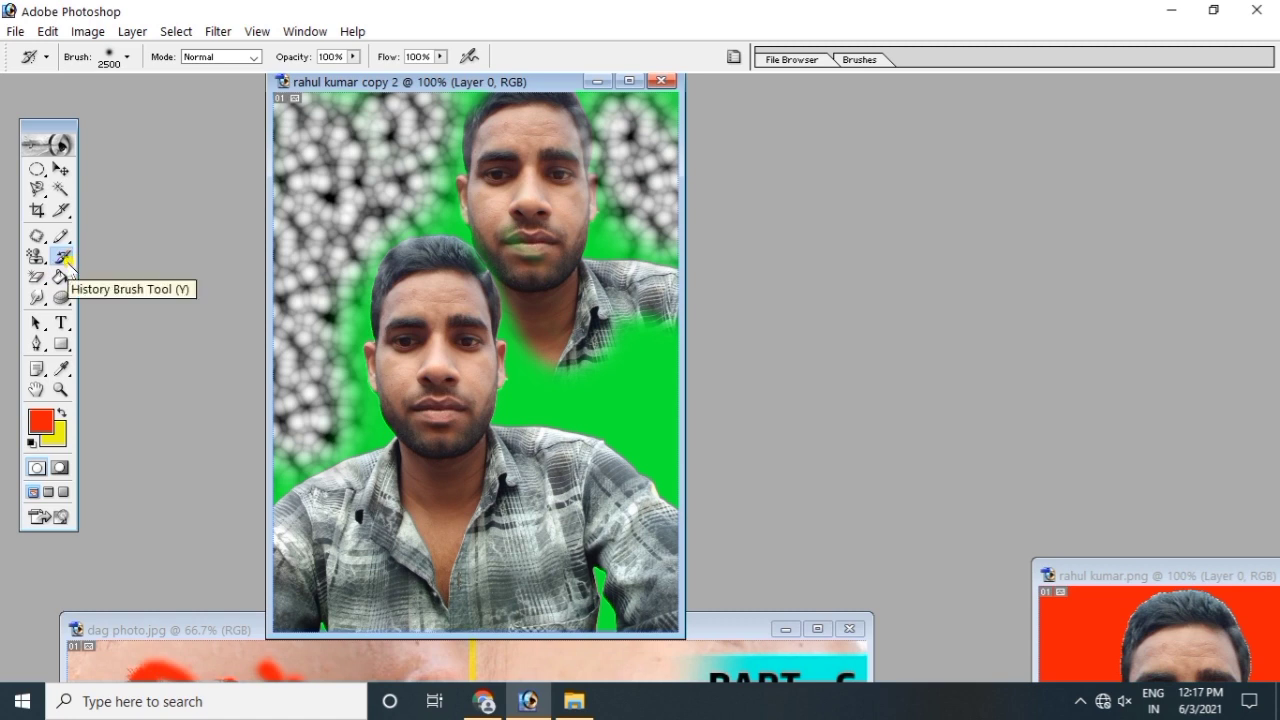
left_click(65, 263)
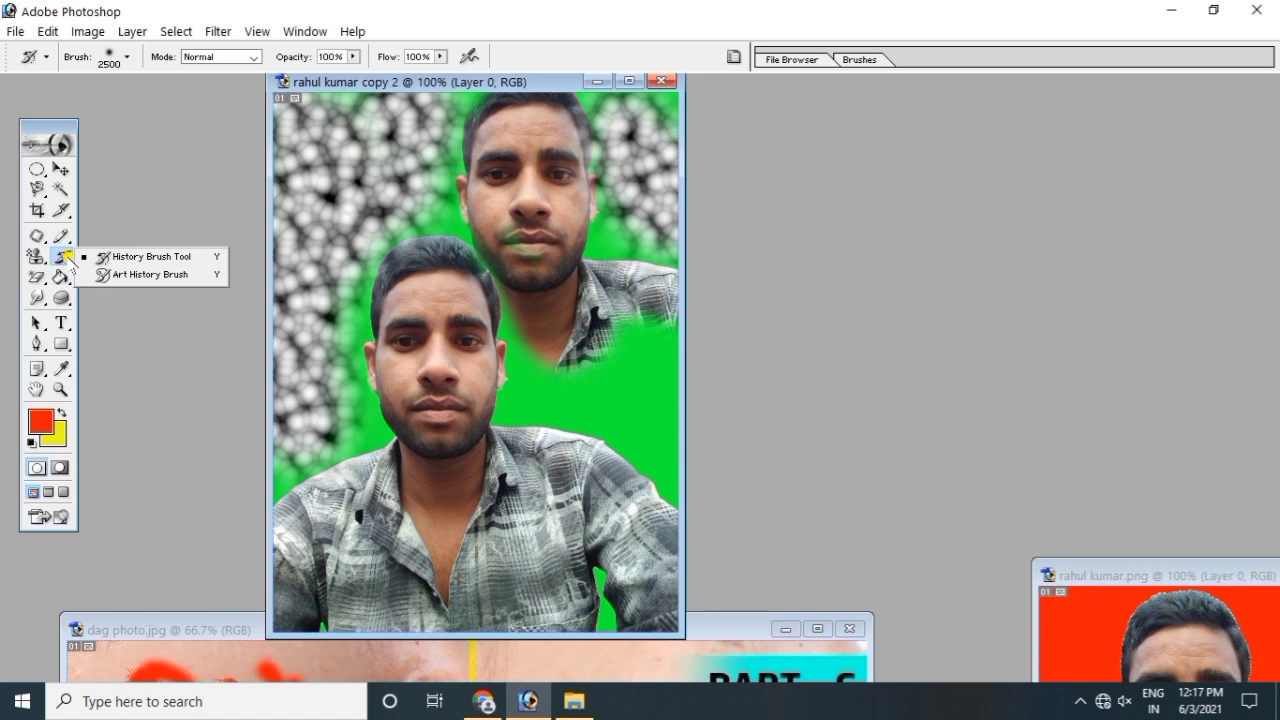
left_click(157, 258)
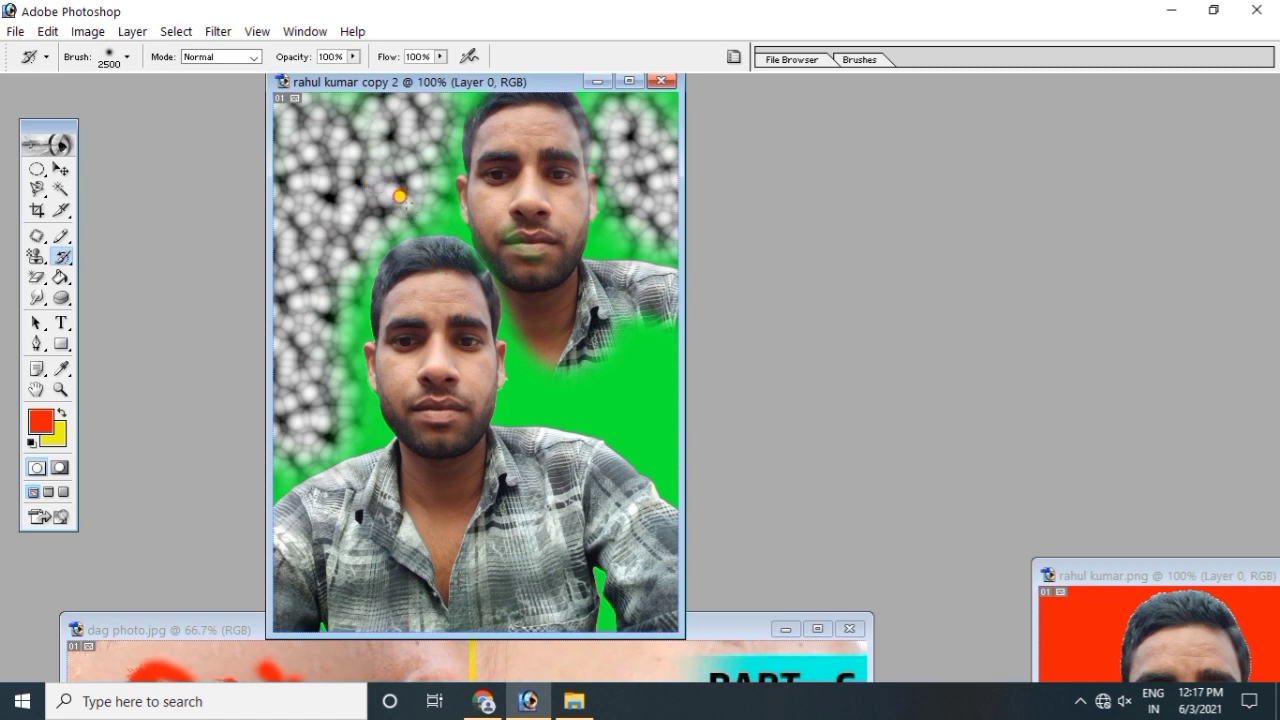
left_click(400, 196)
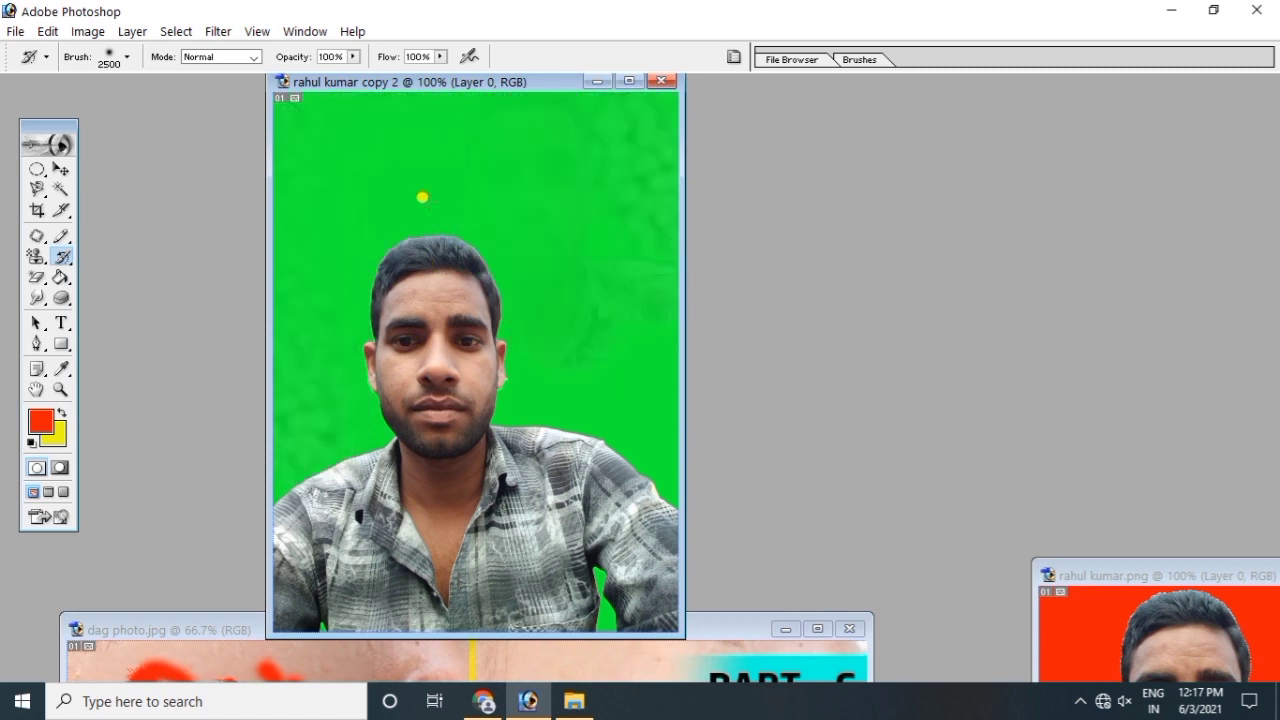
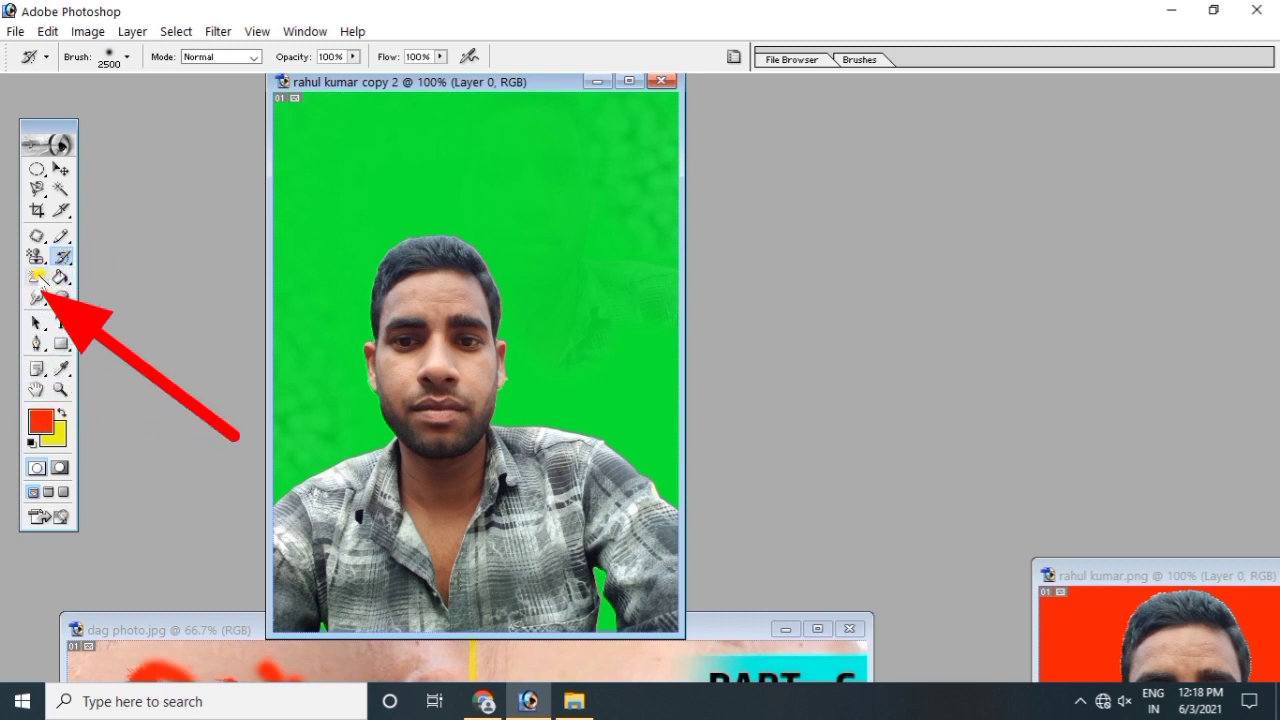
Step: Switch to the plain Eraser Tool and erase a cloud-shaped patch of green above the head
left_click(40, 282)
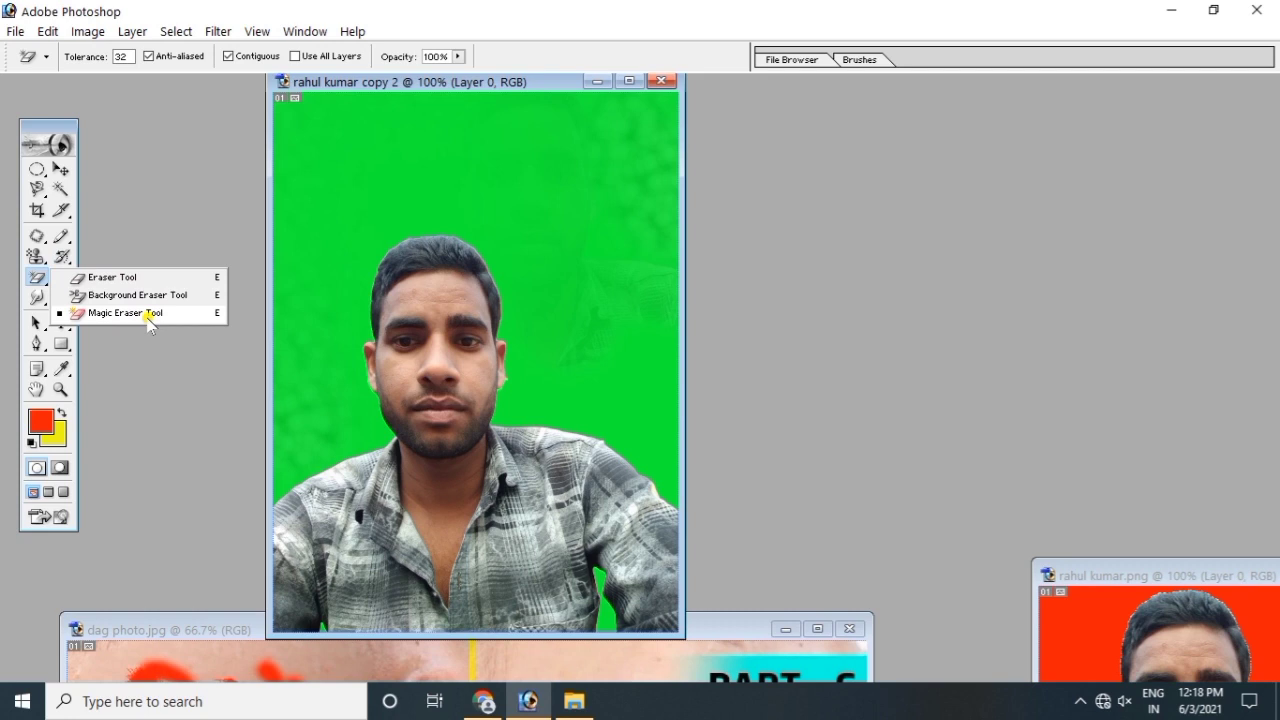
left_click(108, 279)
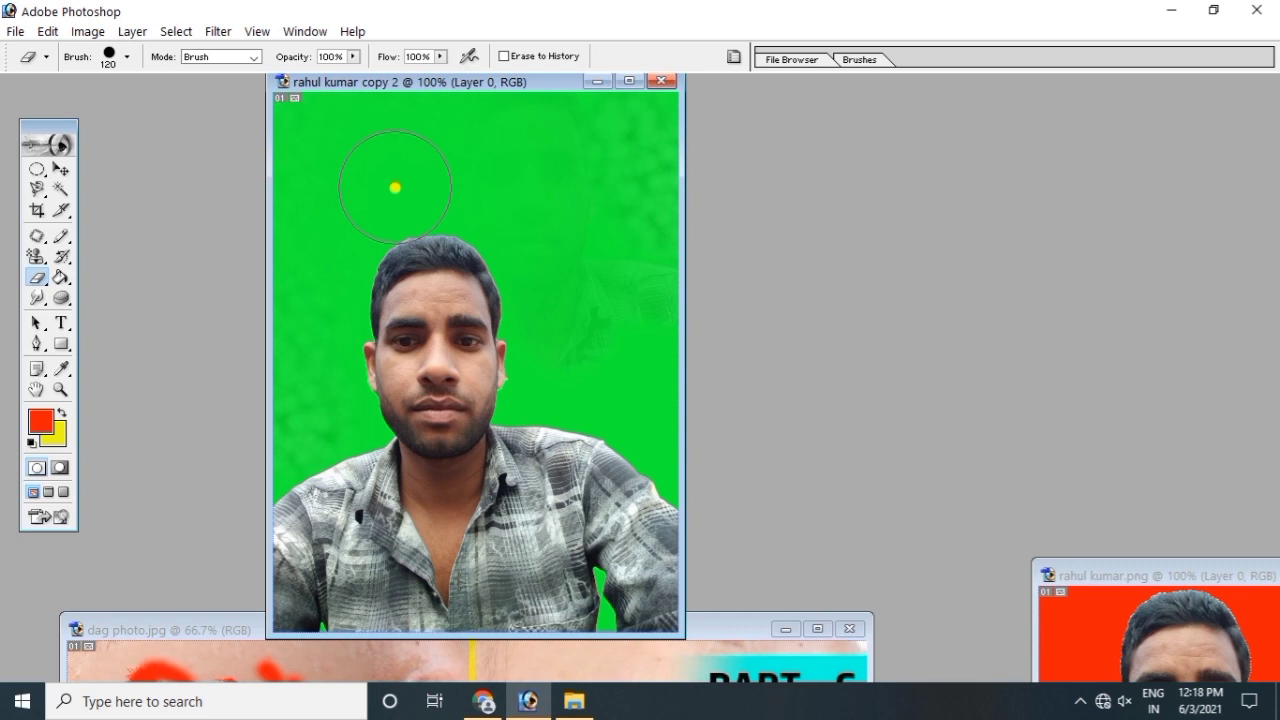
mouse_move(380, 183)
left_mouse_down()
mouse_move(435, 154)
mouse_move(378, 151)
mouse_move(474, 108)
mouse_move(308, 116)
mouse_move(316, 179)
mouse_move(482, 140)
mouse_move(508, 105)
mouse_move(563, 114)
mouse_move(574, 99)
mouse_move(623, 130)
mouse_move(639, 122)
mouse_move(643, 165)
mouse_move(564, 161)
mouse_move(571, 192)
mouse_move(554, 182)
mouse_move(620, 218)
mouse_move(639, 260)
mouse_move(644, 192)
mouse_move(642, 250)
mouse_move(623, 286)
left_mouse_up()
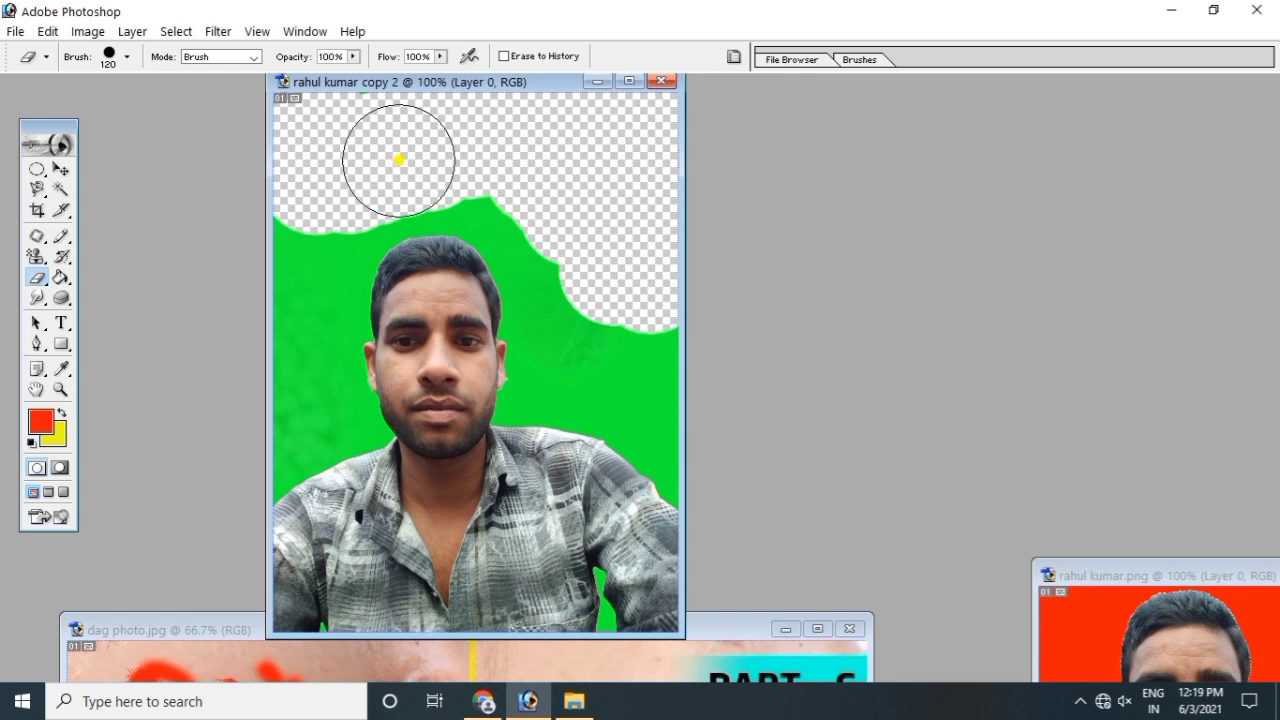
Step: Shrink the eraser from 120 to 66 px and erase the remaining green above the head
left_click(127, 58)
left_click_drag(122, 102, 86, 116)
left_click(306, 157)
mouse_move(306, 157)
left_mouse_down()
mouse_move(331, 283)
mouse_move(284, 242)
mouse_move(323, 289)
mouse_move(409, 217)
mouse_move(499, 235)
mouse_move(411, 280)
mouse_move(560, 269)
mouse_move(414, 300)
mouse_move(575, 165)
left_mouse_up()
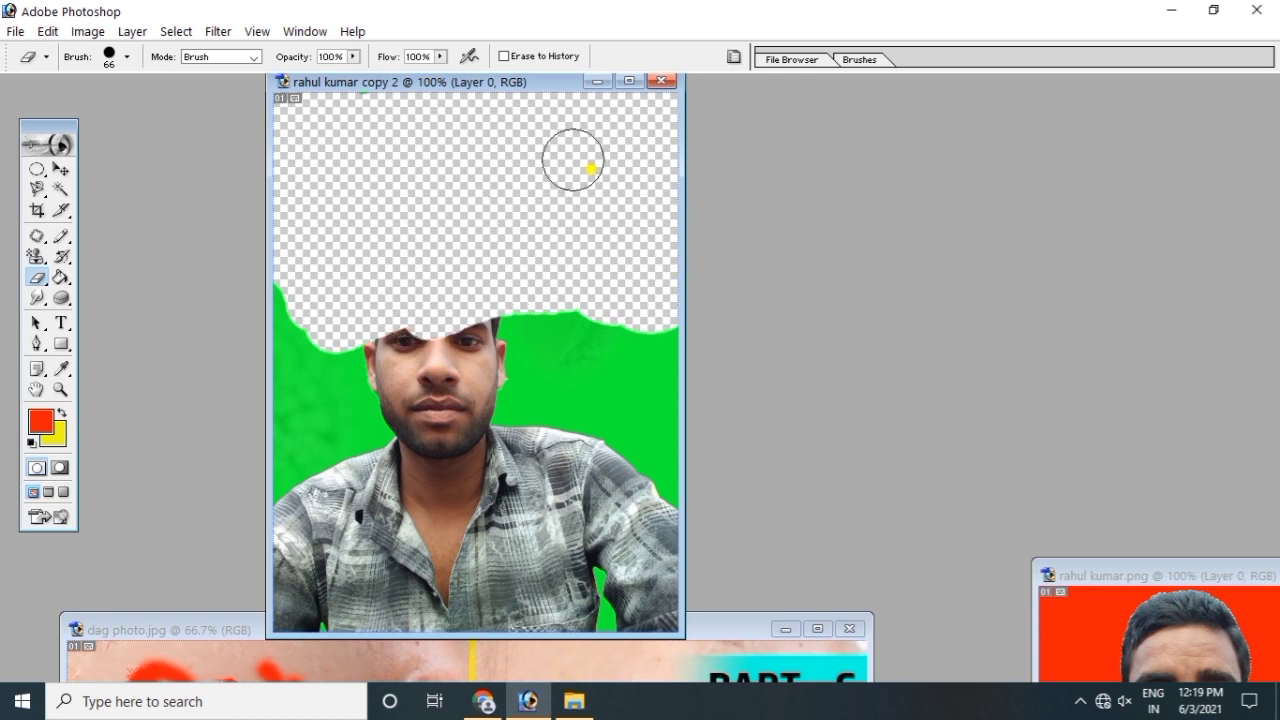
left_click(37, 277)
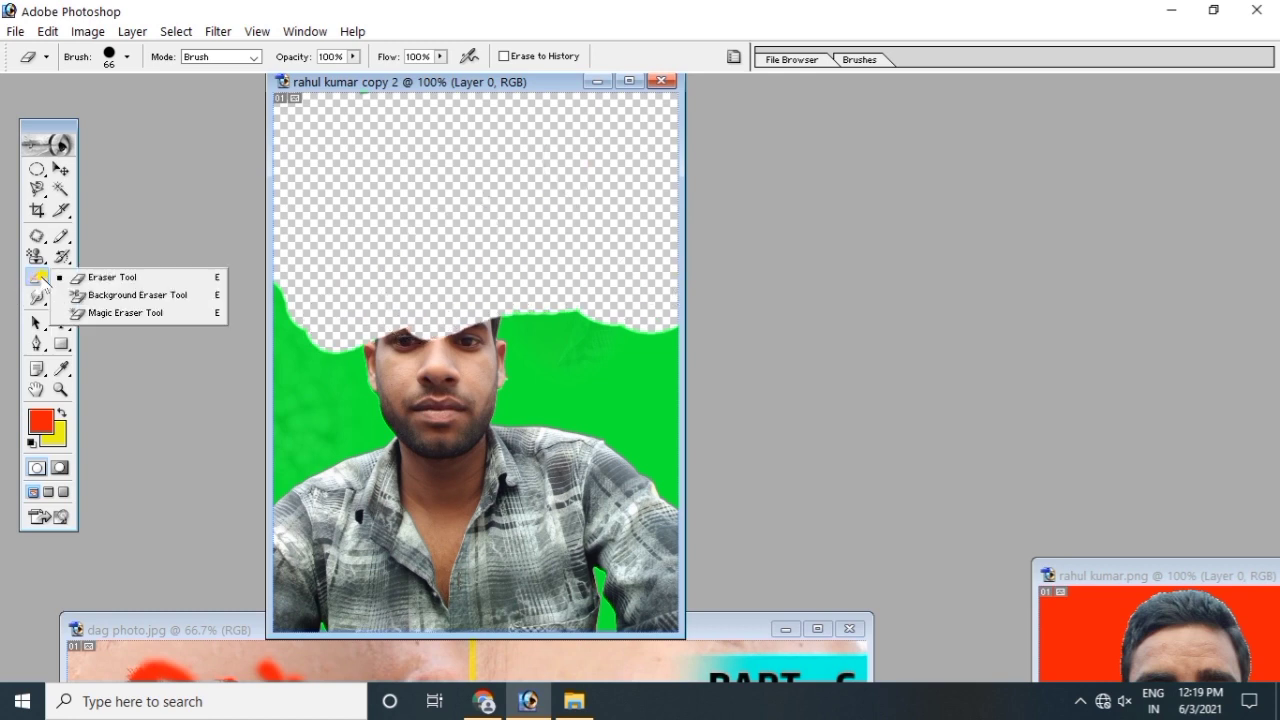
Step: Use the Background Eraser to clear green beside the left jaw, neck and right ear
left_click(108, 297)
mouse_move(374, 225)
left_mouse_down()
mouse_move(302, 357)
mouse_move(319, 408)
mouse_move(262, 320)
mouse_move(270, 284)
left_mouse_up()
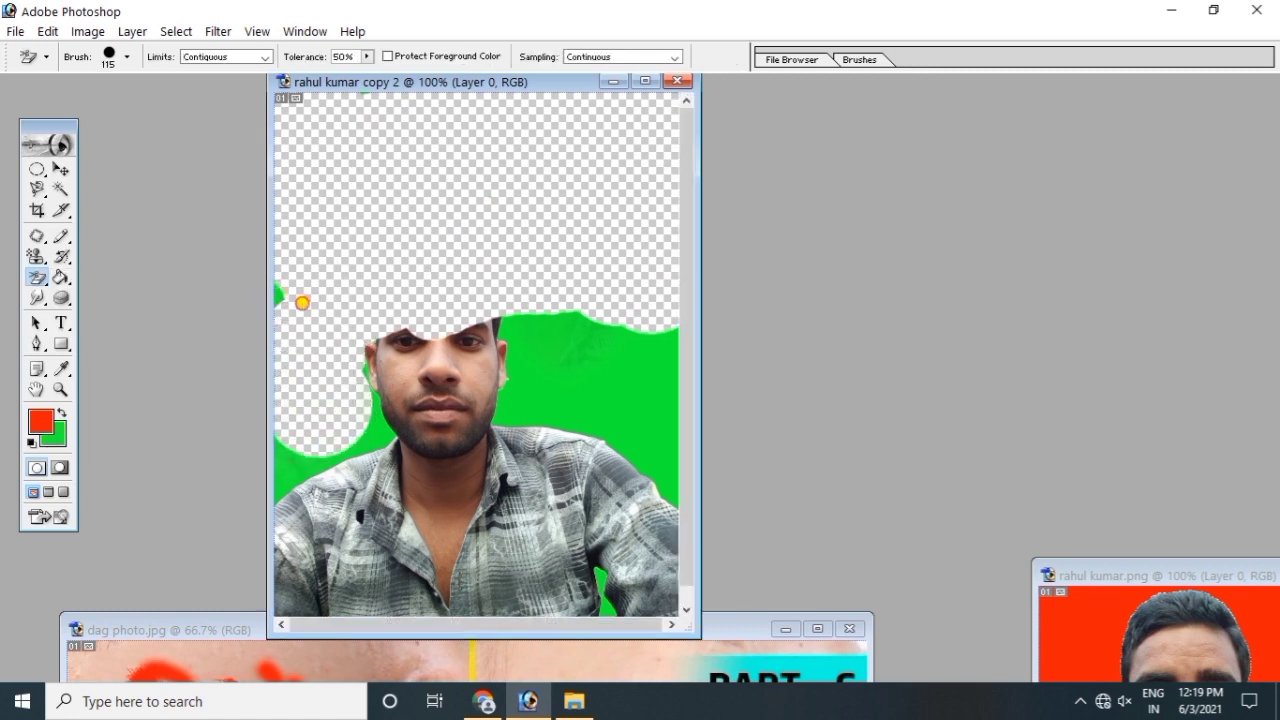
left_click_drag(350, 437, 367, 436)
mouse_move(504, 328)
left_mouse_down()
mouse_move(543, 366)
mouse_move(620, 354)
left_mouse_up()
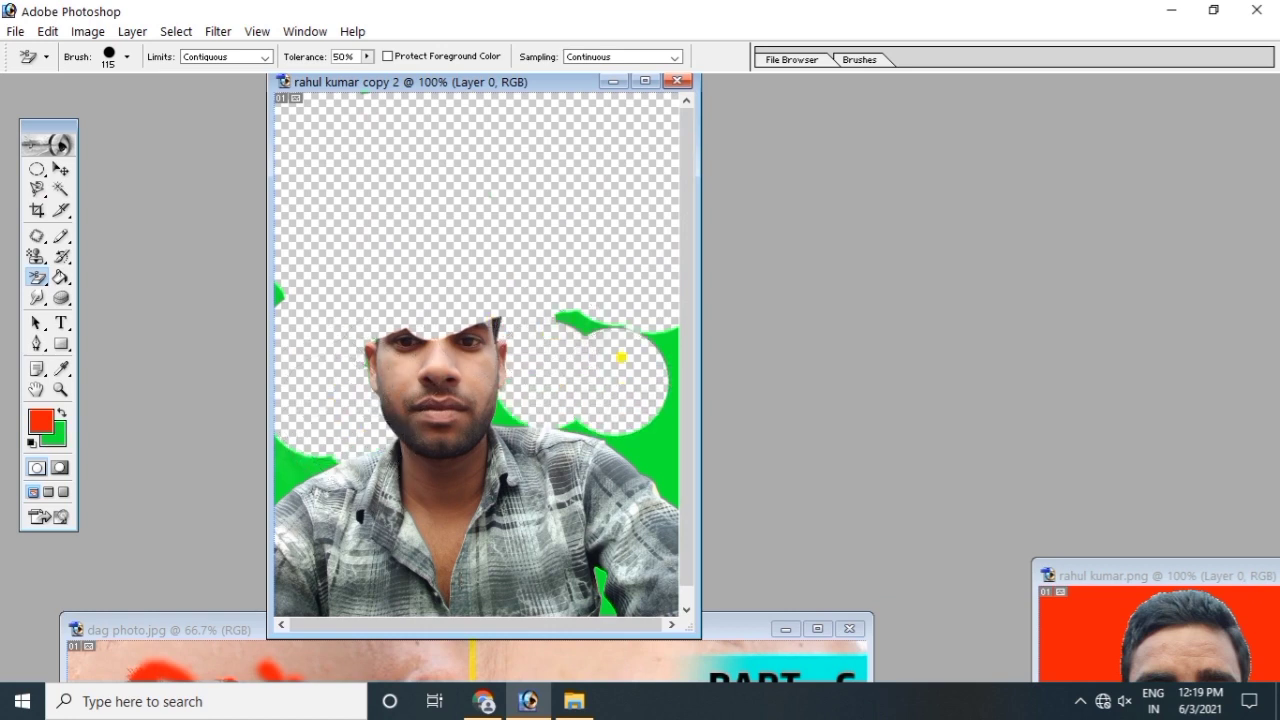
Step: Paint the original green background back over the canvas with the History Brush
left_click(42, 281)
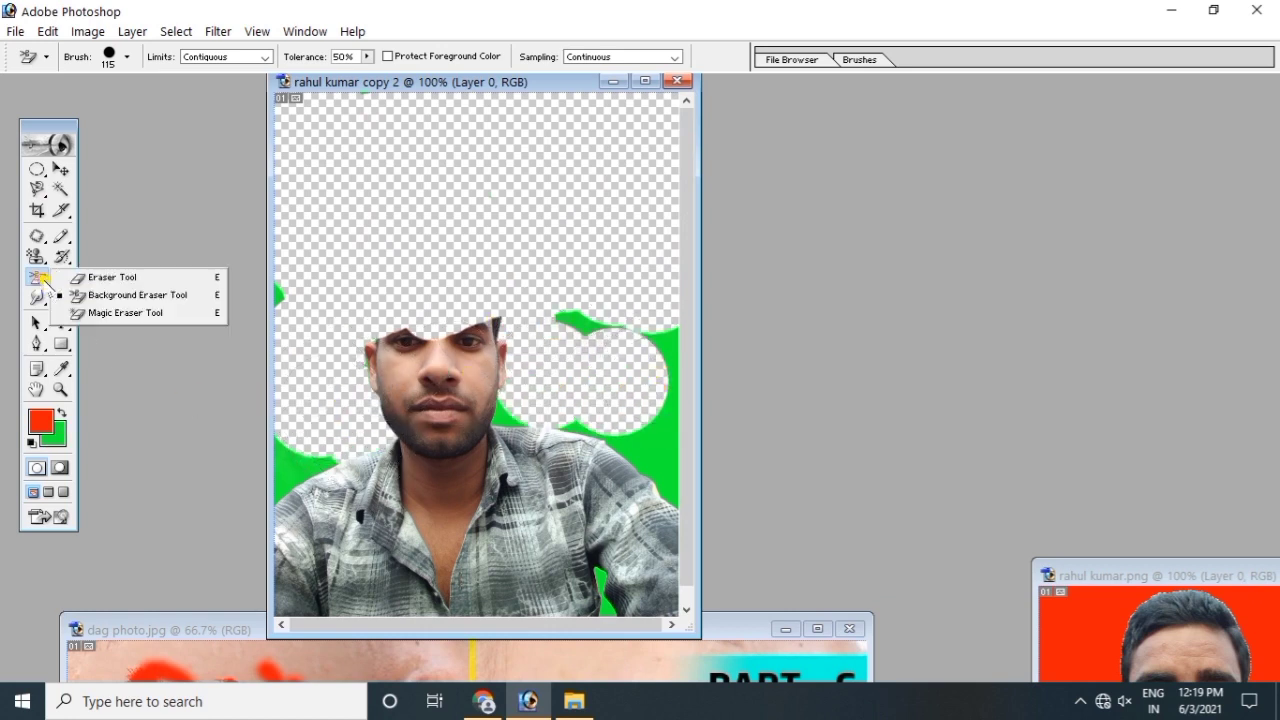
left_click(105, 313)
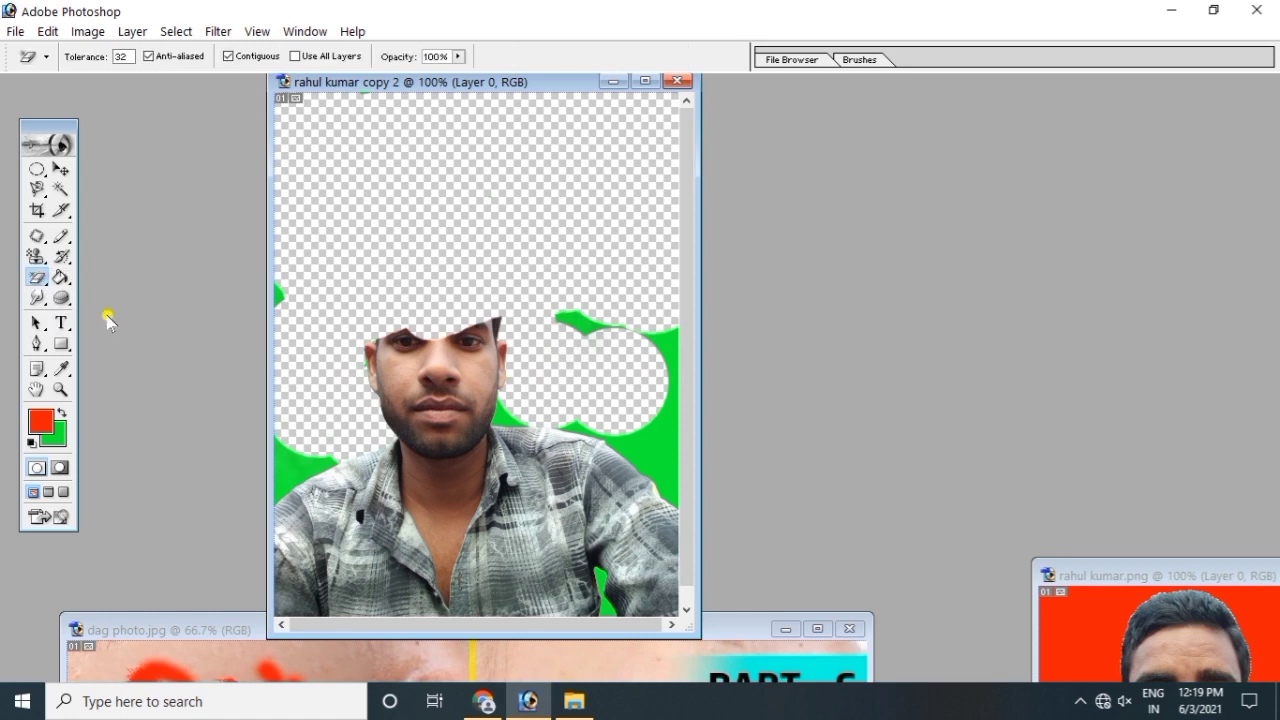
left_click(66, 257)
left_click(115, 258)
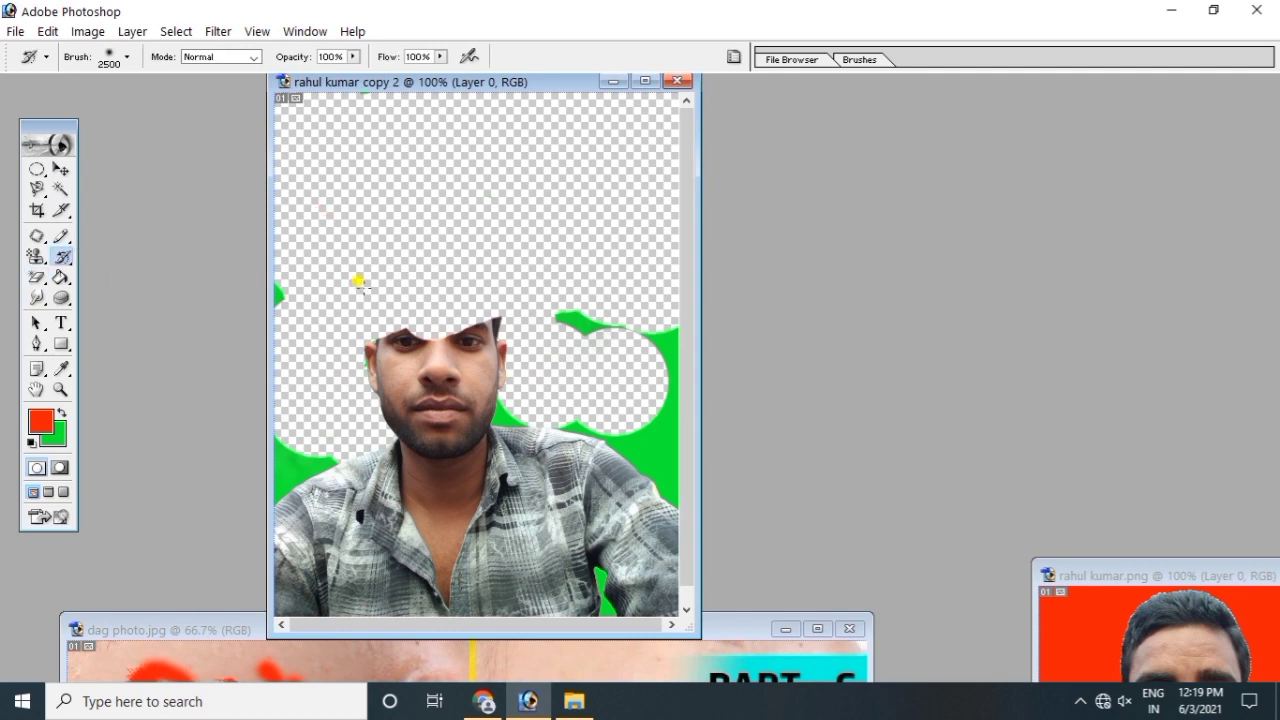
left_click_drag(358, 282, 380, 240)
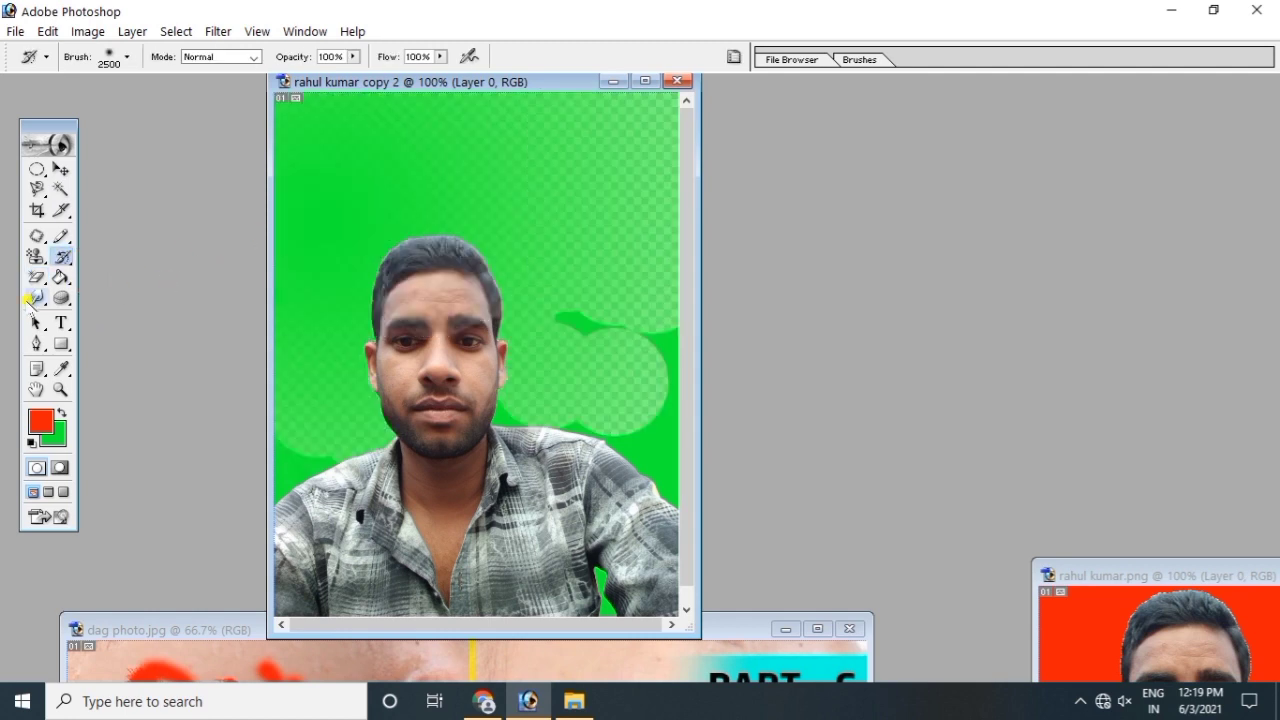
left_click(38, 278)
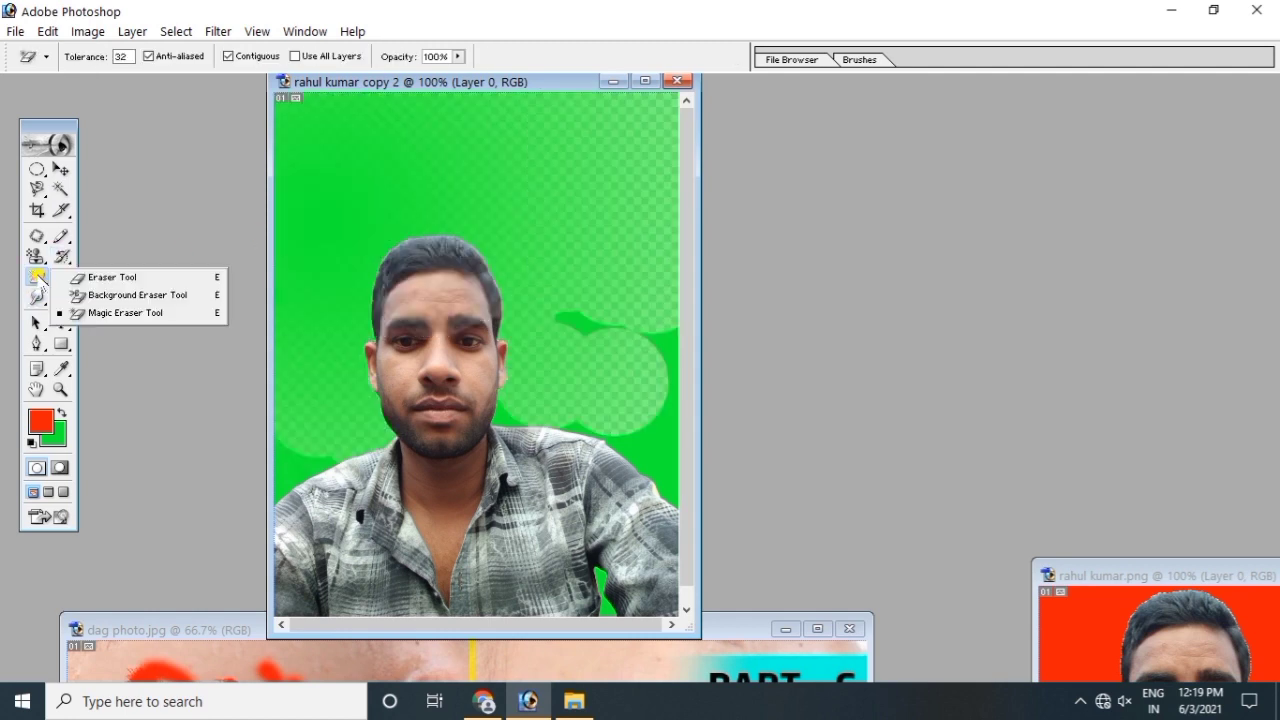
left_click(104, 314)
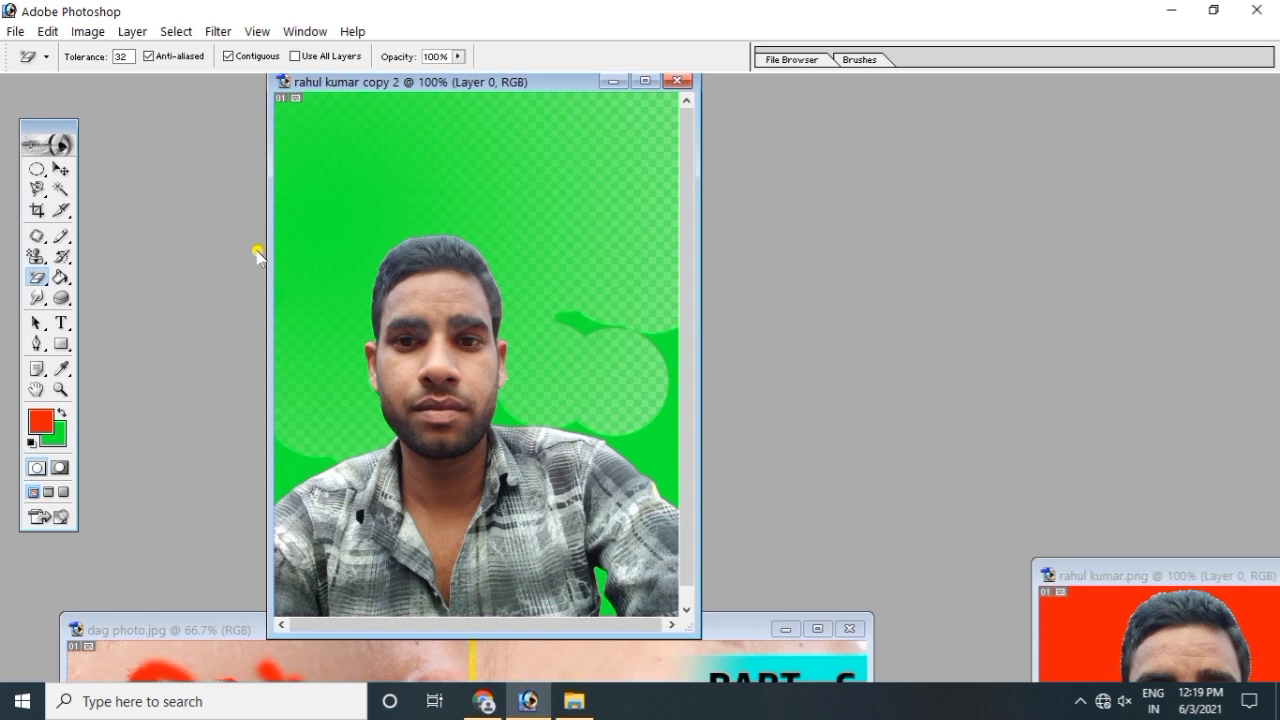
left_click(37, 277)
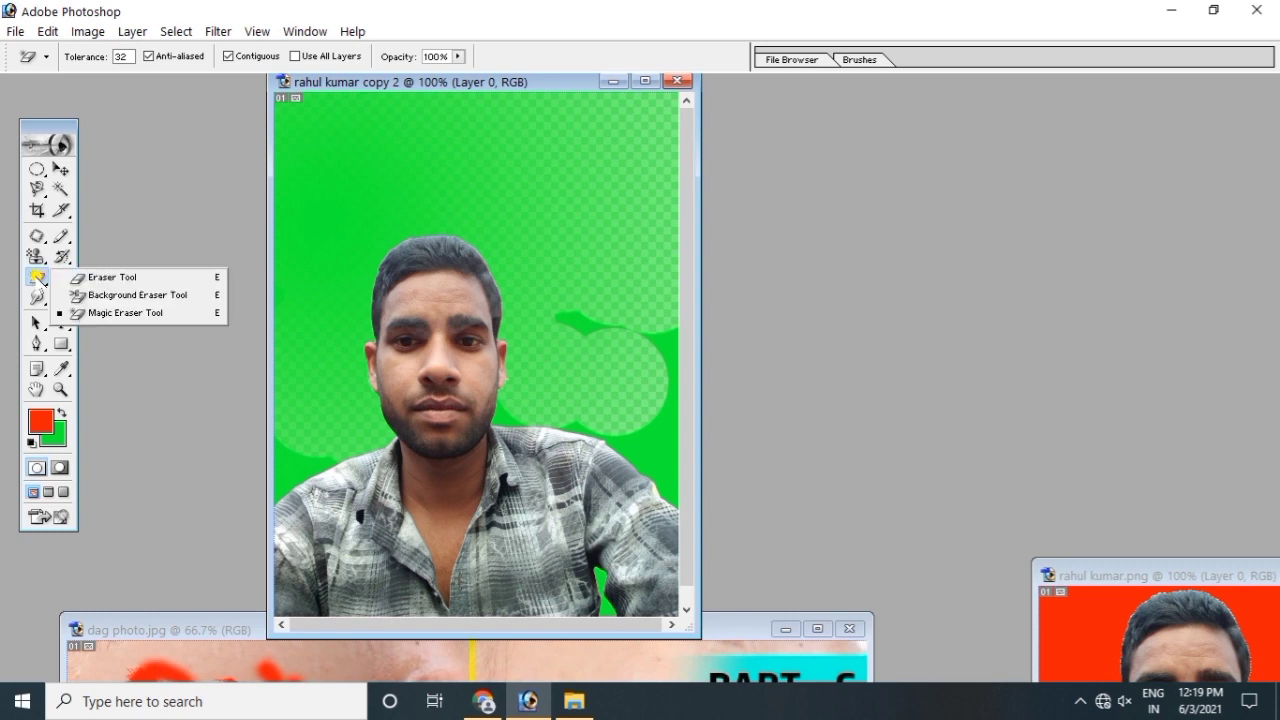
left_click(104, 313)
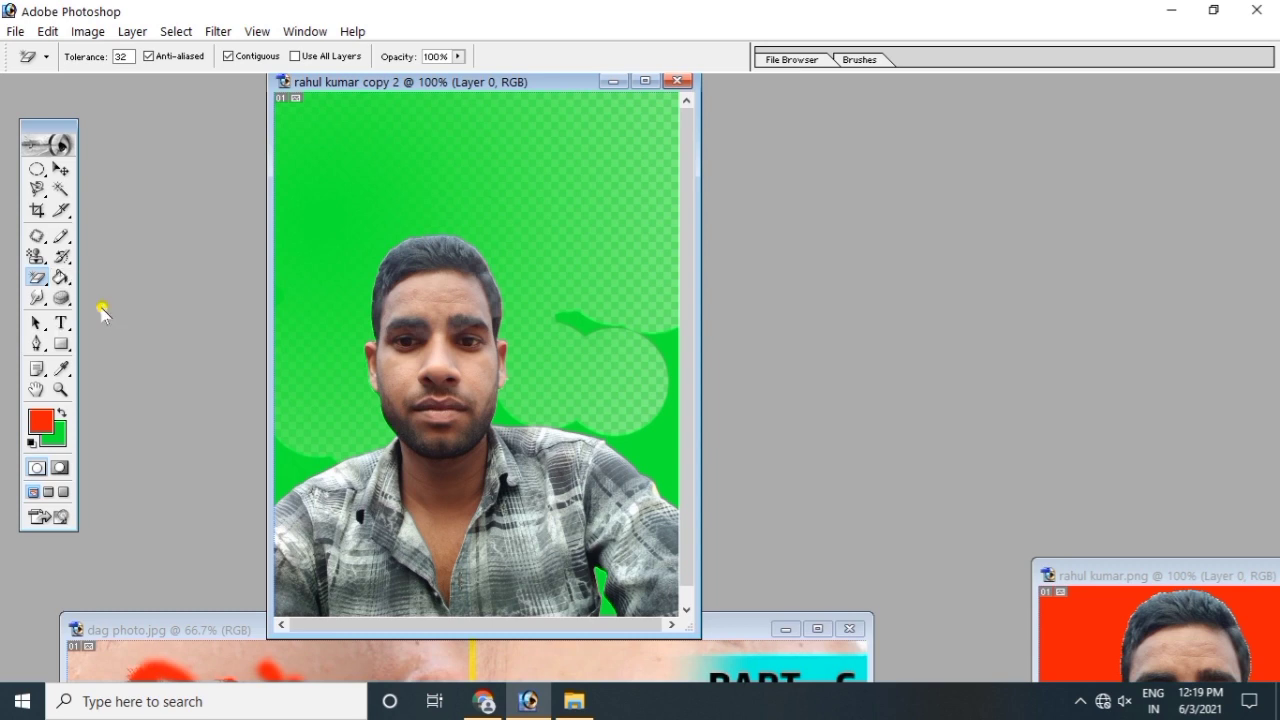
left_click(424, 170)
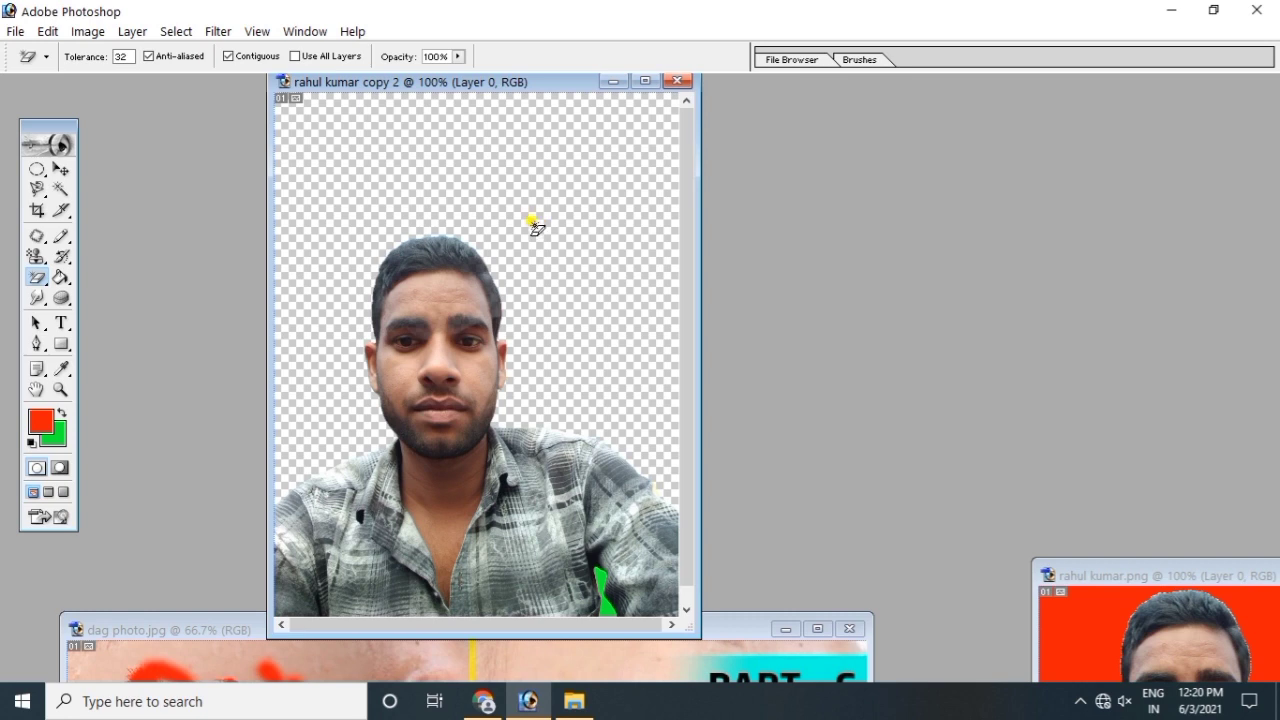
left_click(534, 224)
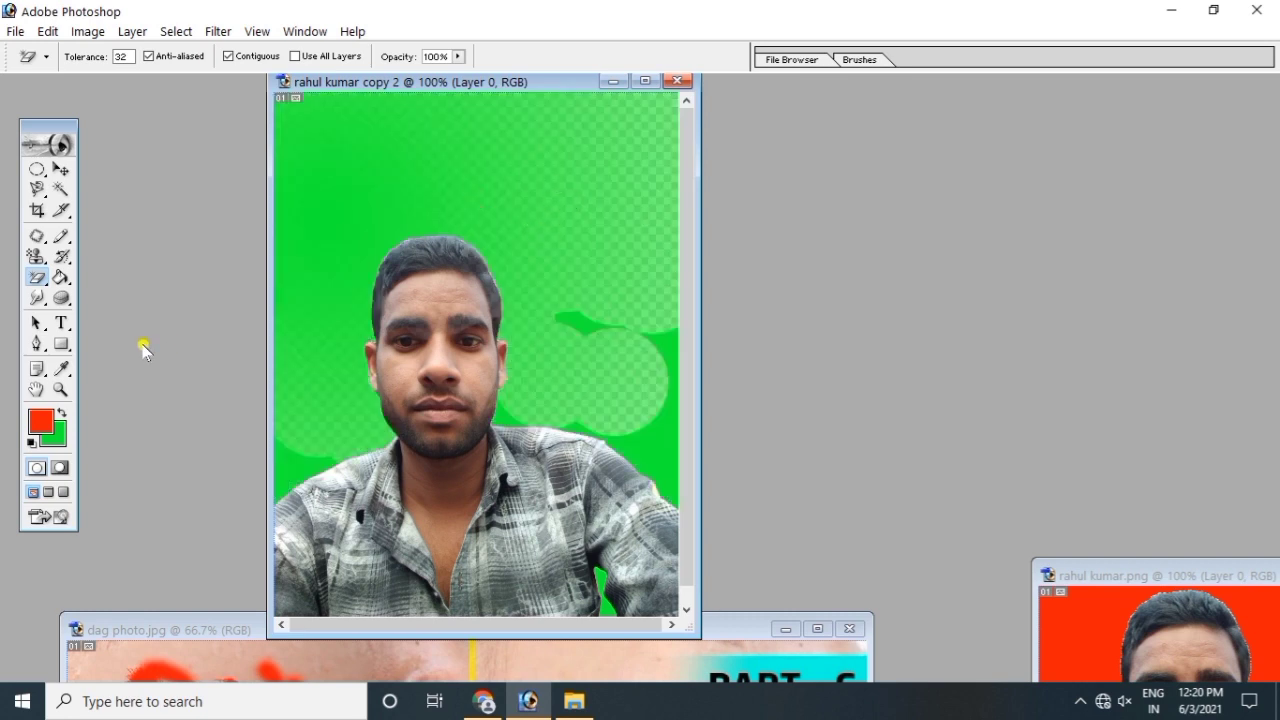
left_click(61, 277)
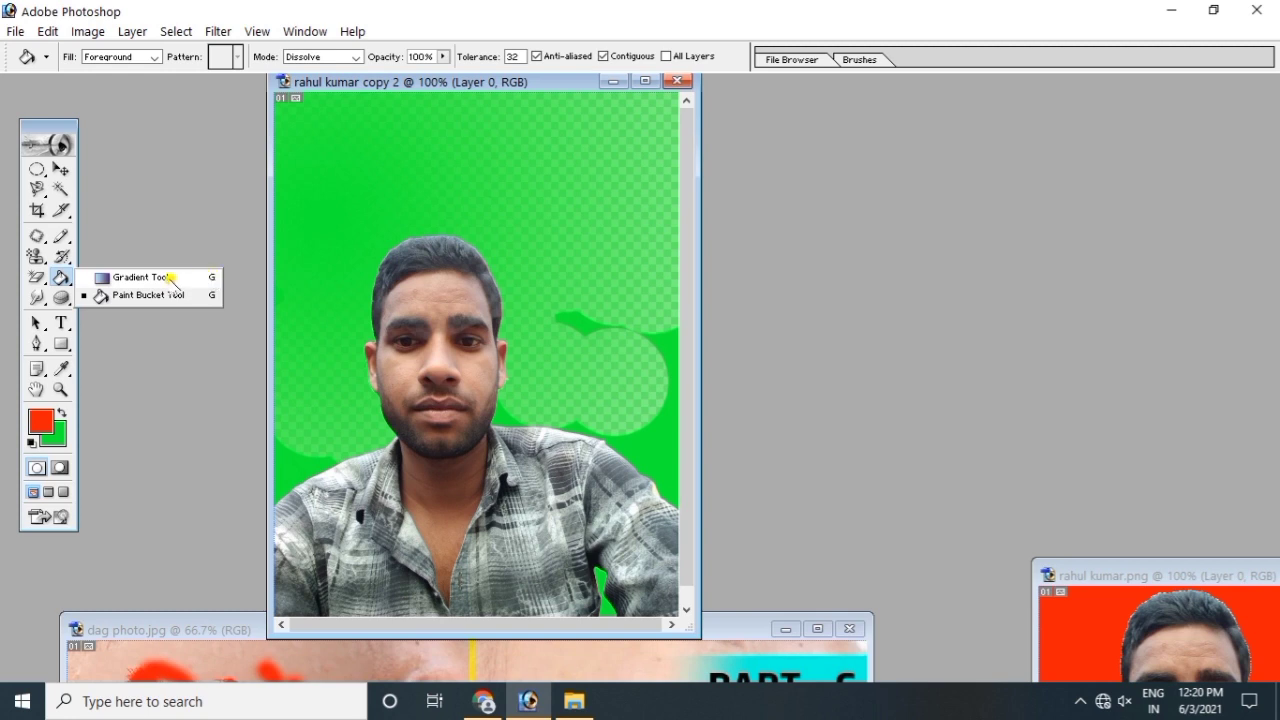
Step: Draw a diagonal rainbow spectrum gradient, then redraw it as a narrower, steeper band
left_click(143, 279)
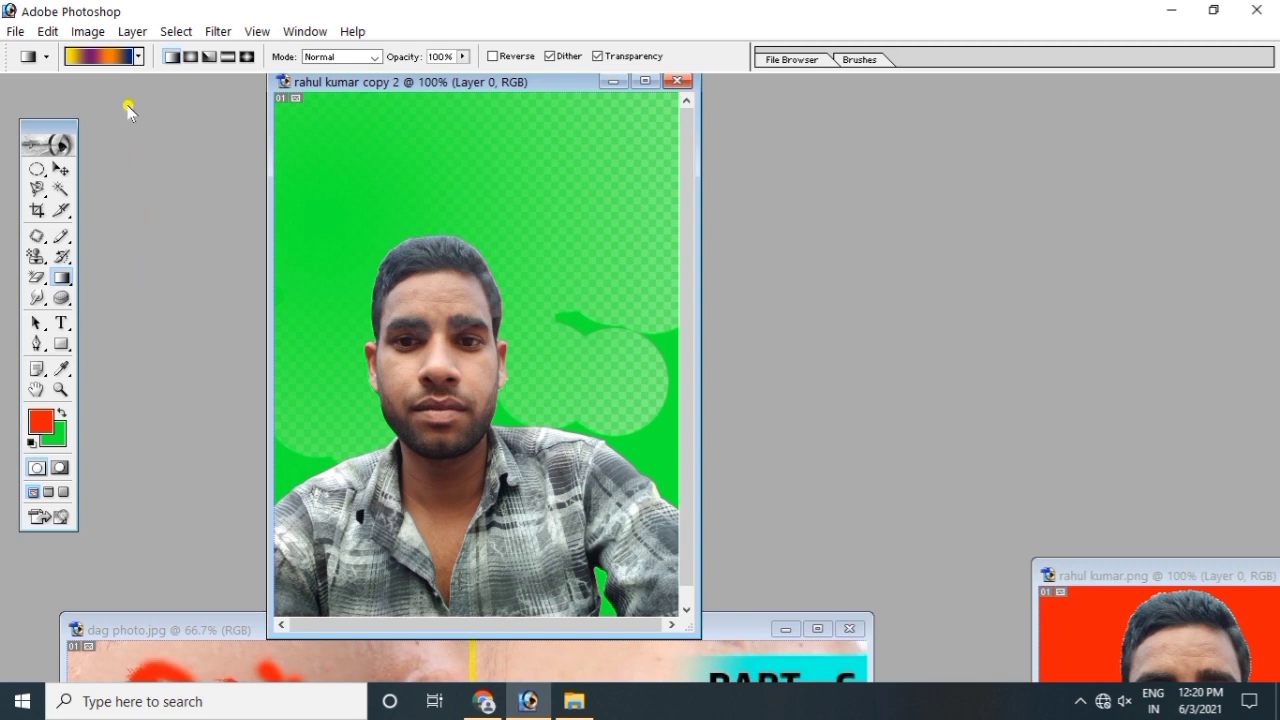
left_click(139, 57)
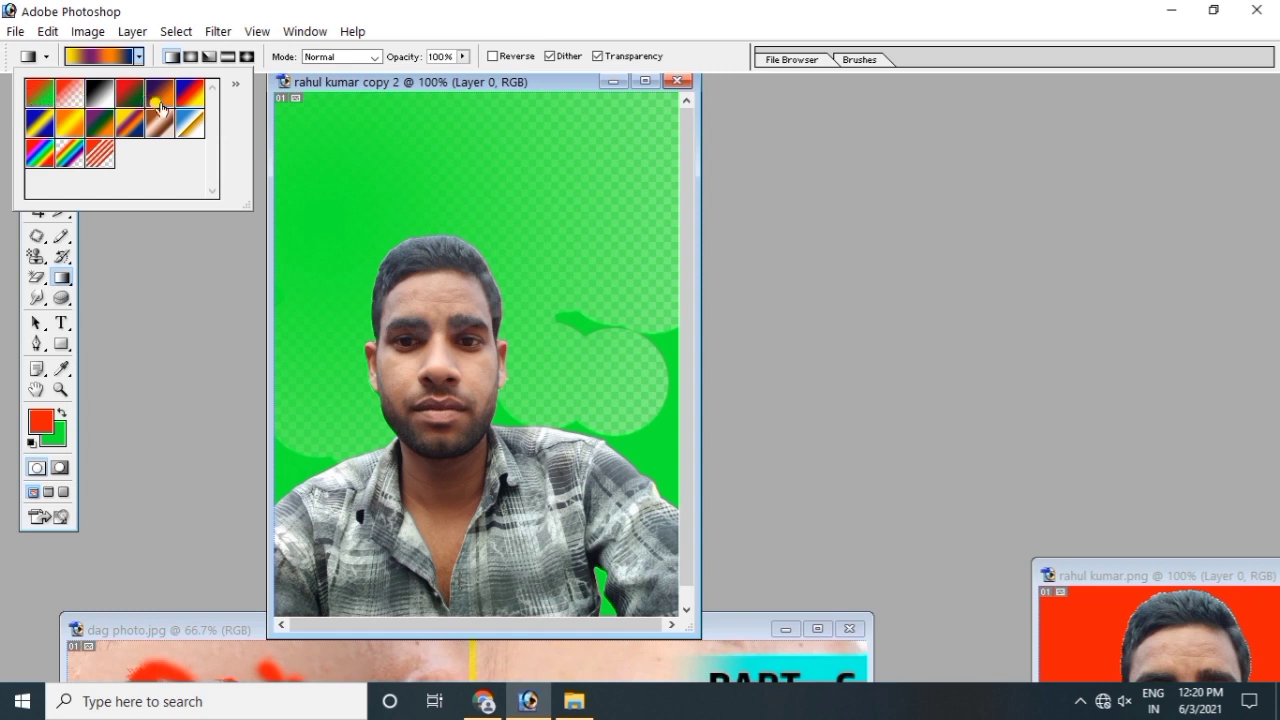
left_click(40, 153)
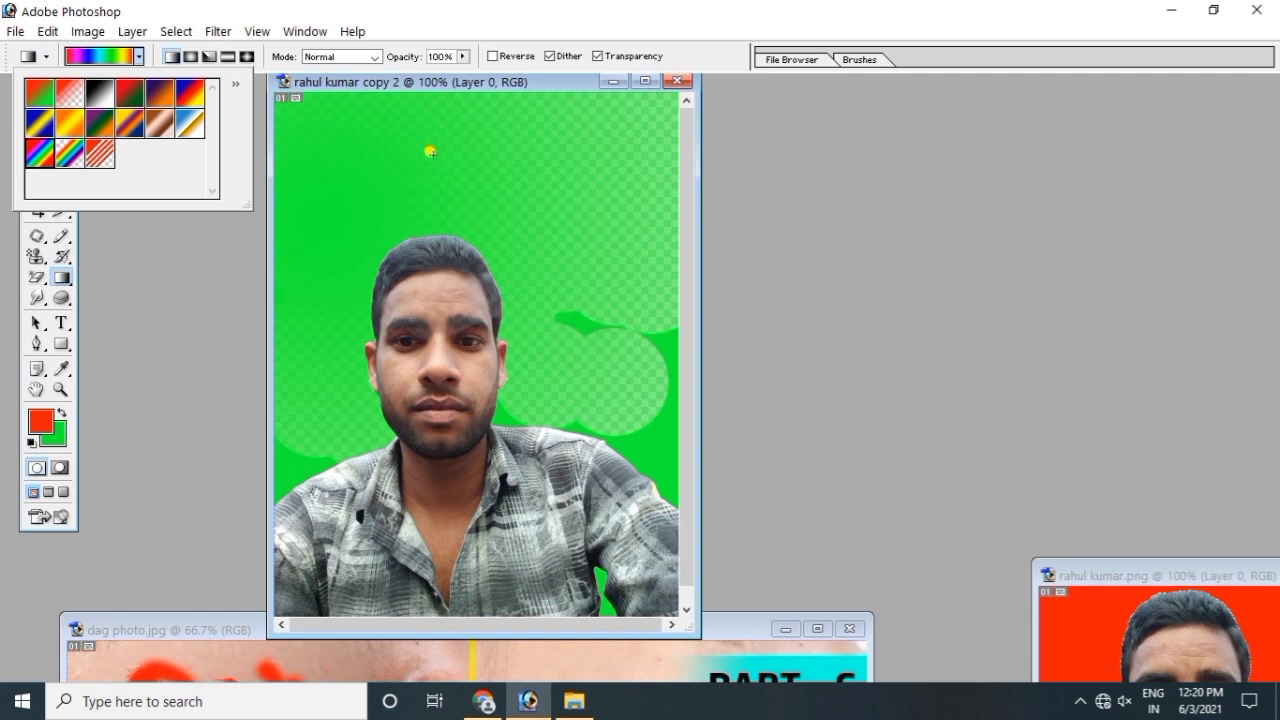
left_click(430, 151)
left_click_drag(430, 151, 481, 178)
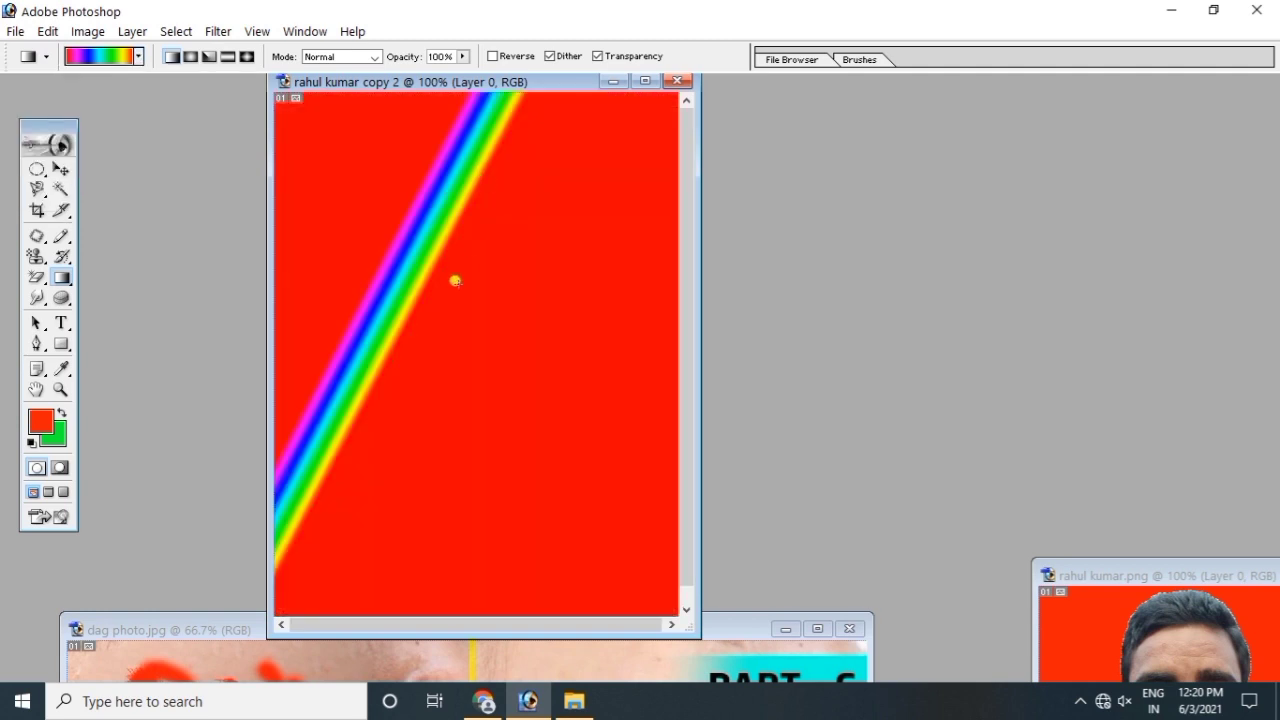
left_click_drag(405, 320, 428, 318)
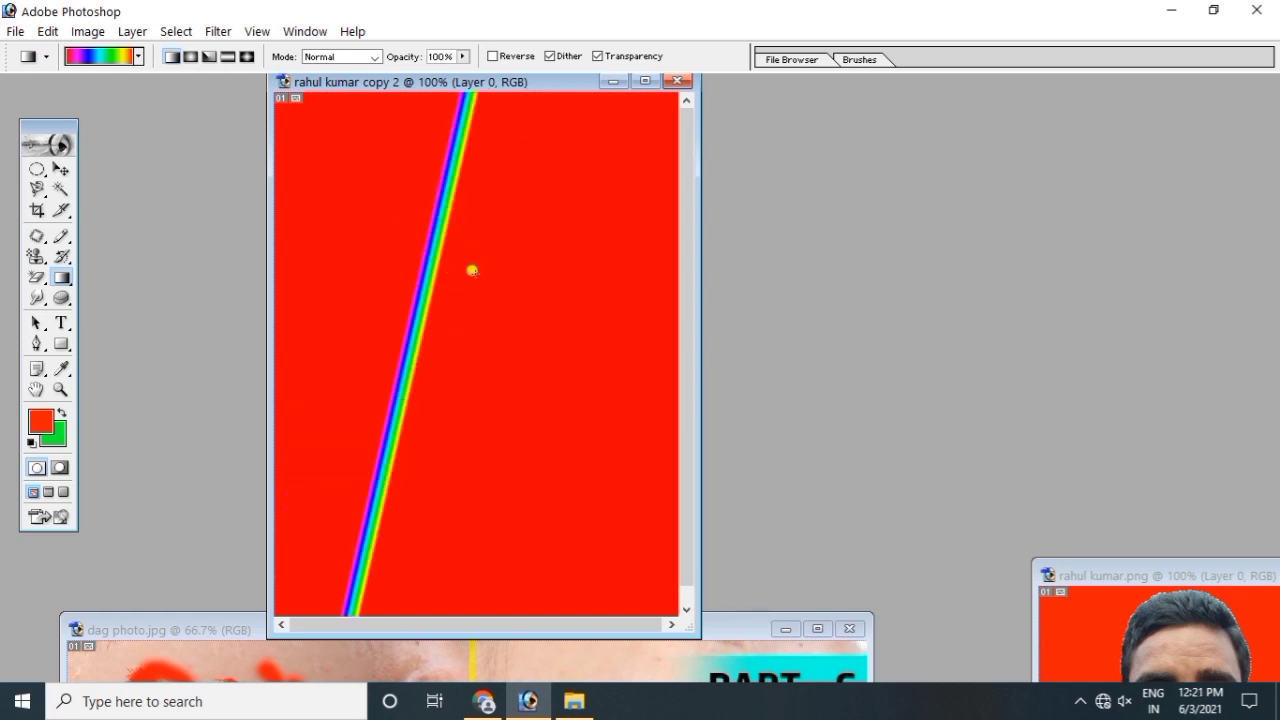
Step: Fill with a red-to-green gradient, then draw a diagonal Foreground to Transparent red gradient
left_click(139, 57)
left_click(133, 93)
left_click_drag(417, 237, 434, 239)
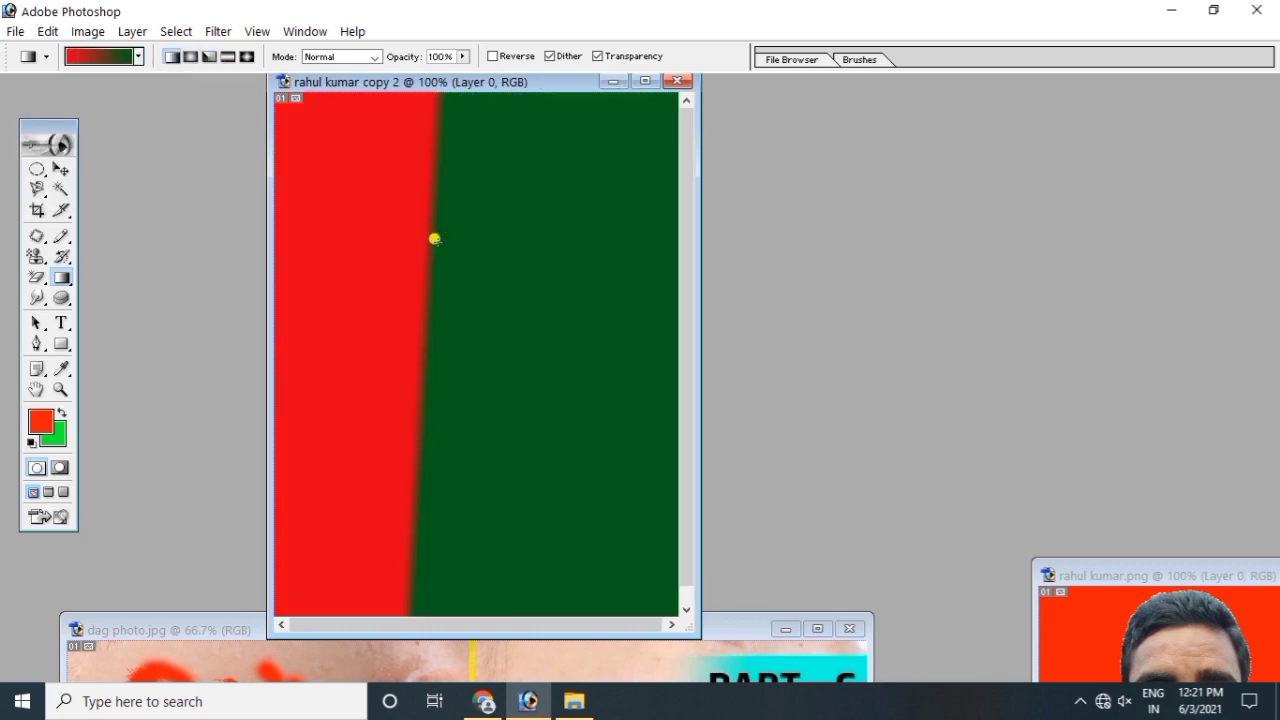
left_click(126, 58)
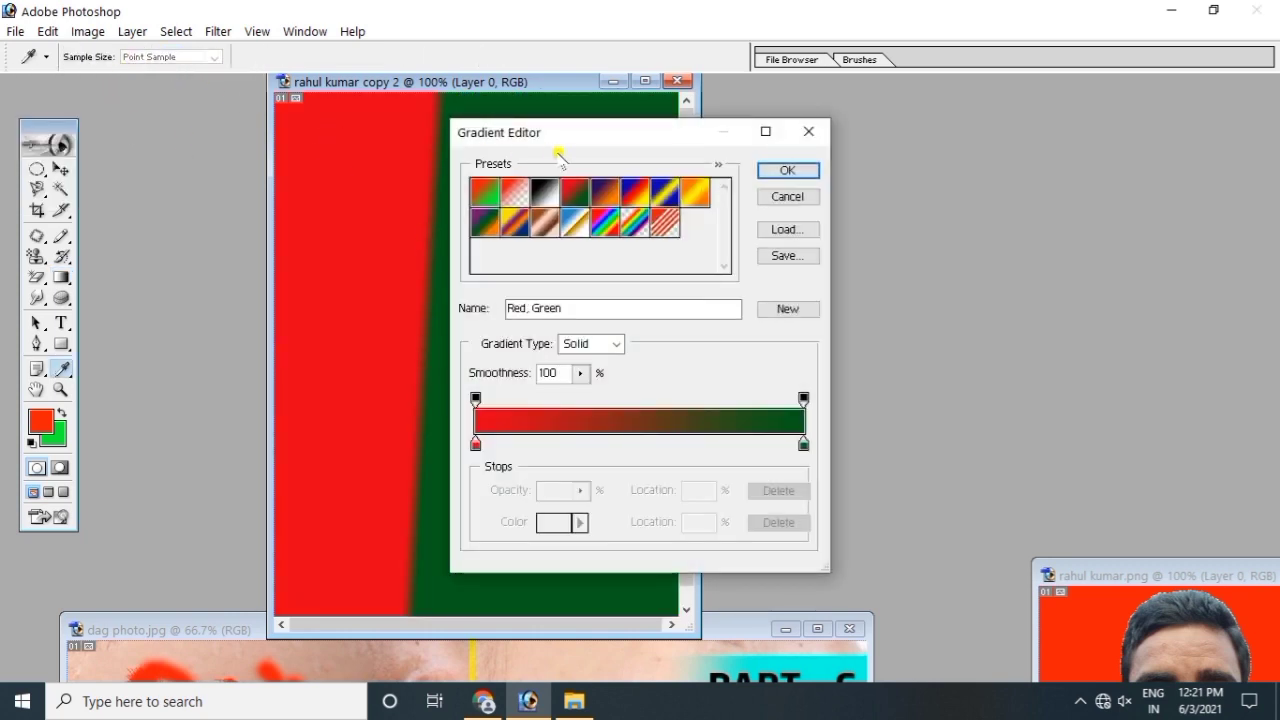
left_click(515, 192)
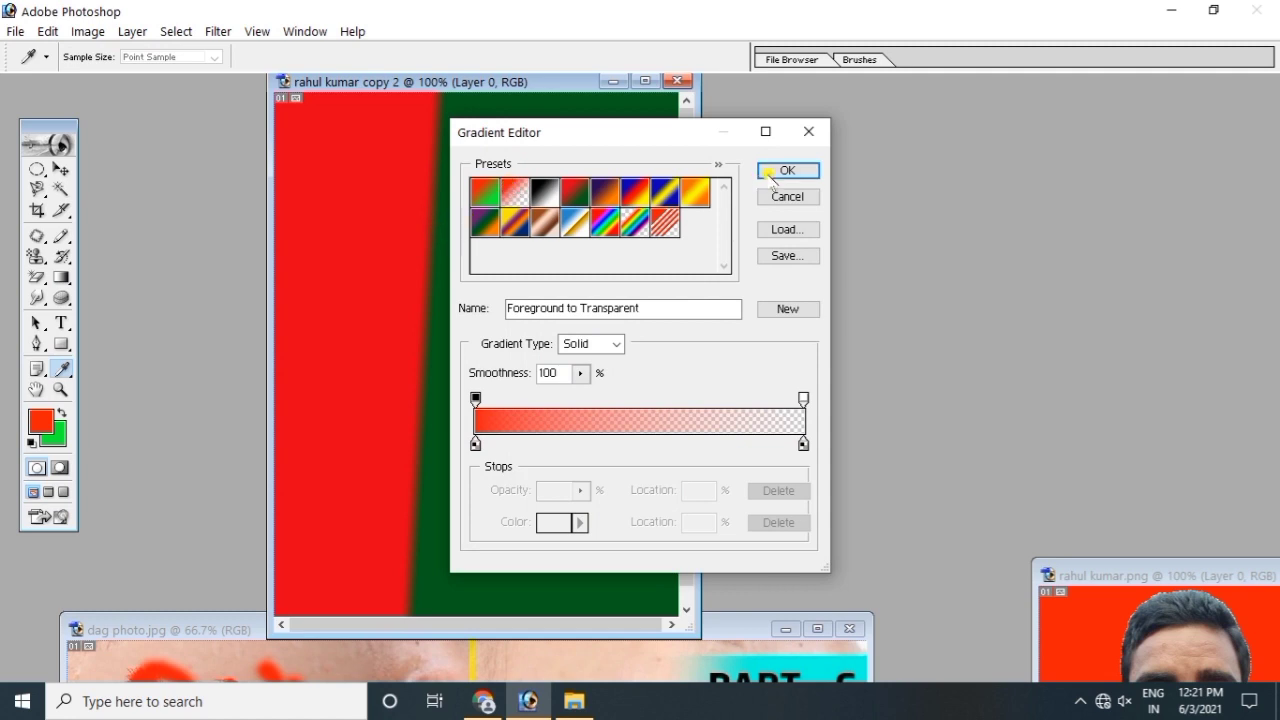
left_click(770, 173)
left_click_drag(483, 186, 534, 220)
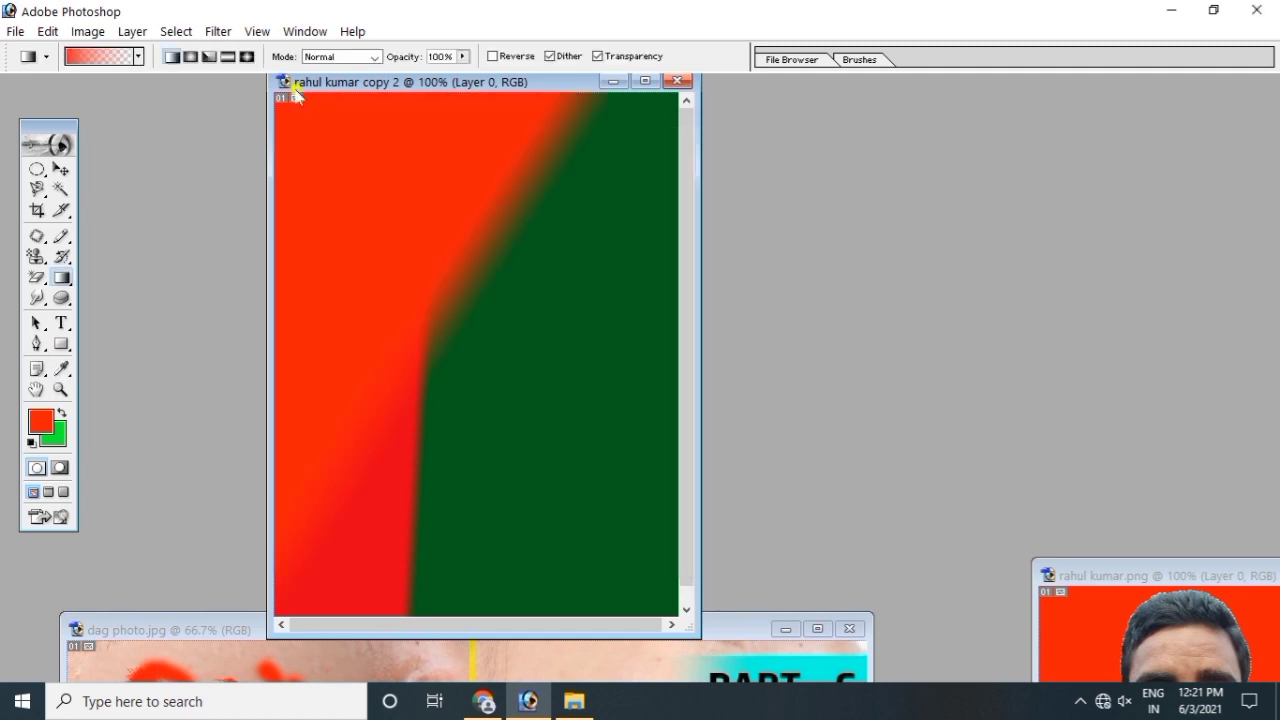
Step: Draw a radial gradient and several angle gradients across the image
left_click(190, 56)
left_click_drag(378, 168, 396, 179)
left_click(209, 57)
left_click_drag(459, 285, 514, 346)
left_click_drag(494, 290, 372, 405)
left_click_drag(369, 292, 418, 349)
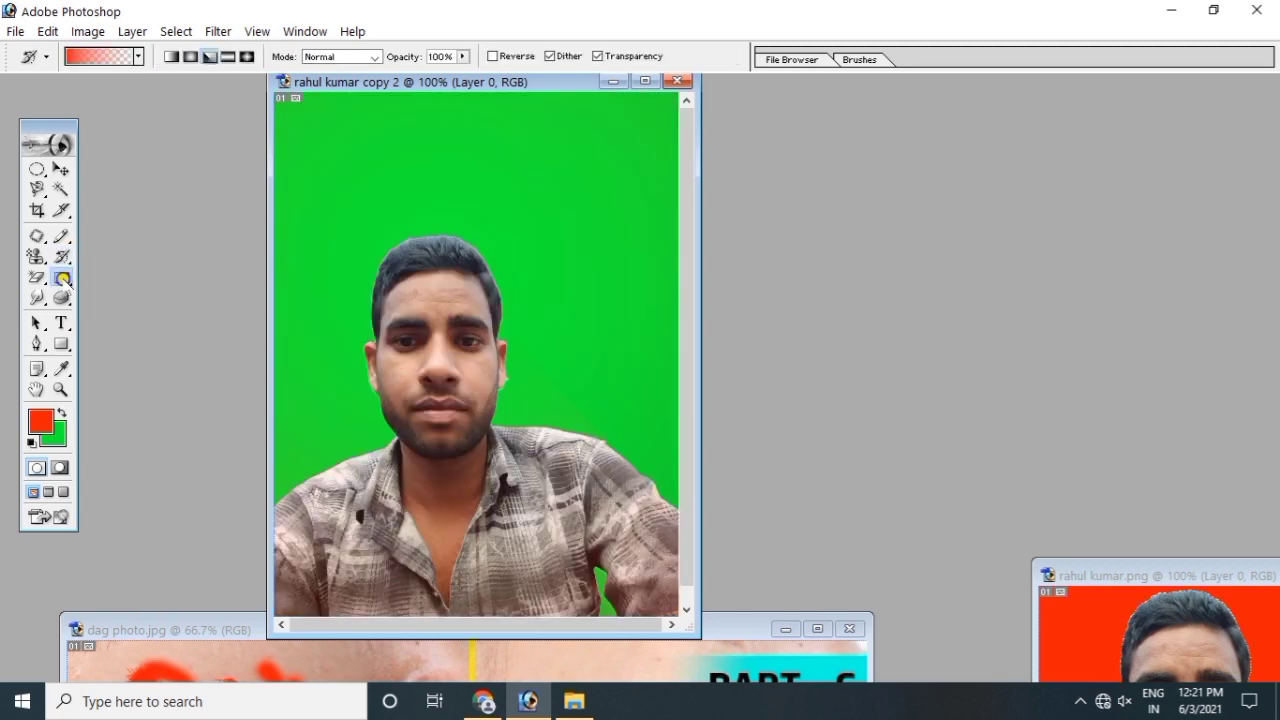
right_click(63, 279)
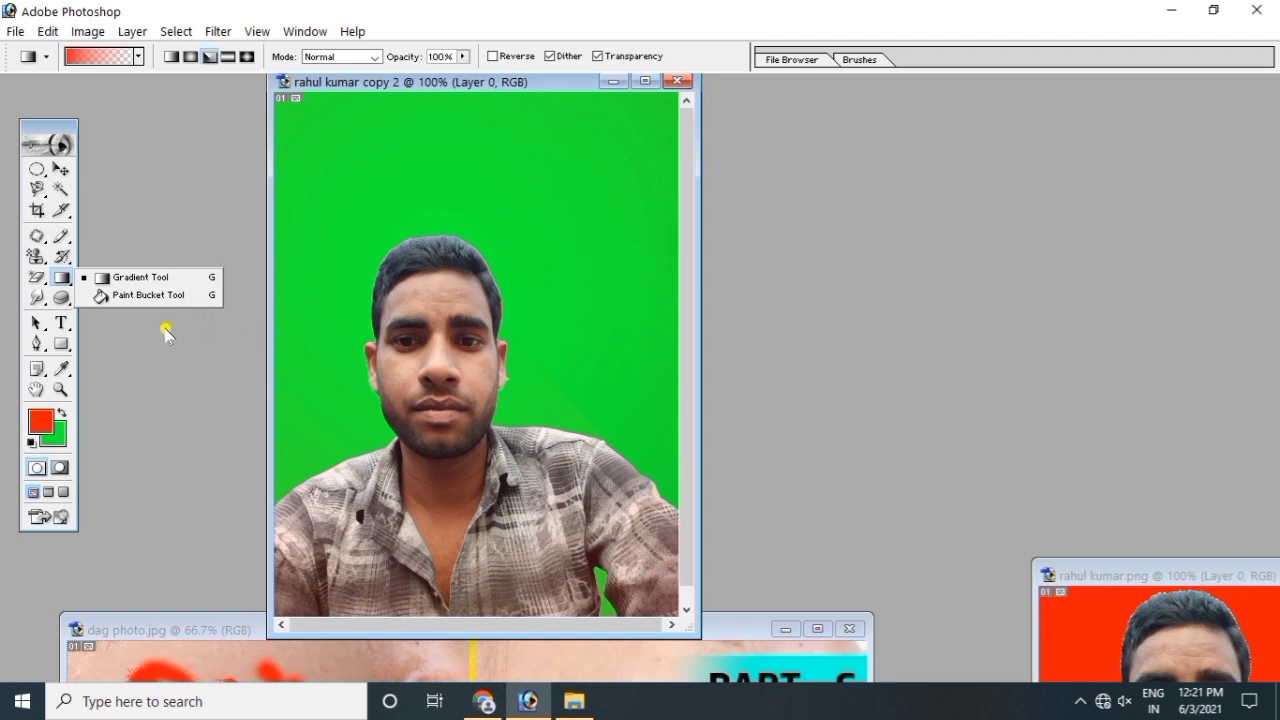
Step: Use the Paint Bucket to fill the green background and lower-left leftover patch with red
left_click(124, 296)
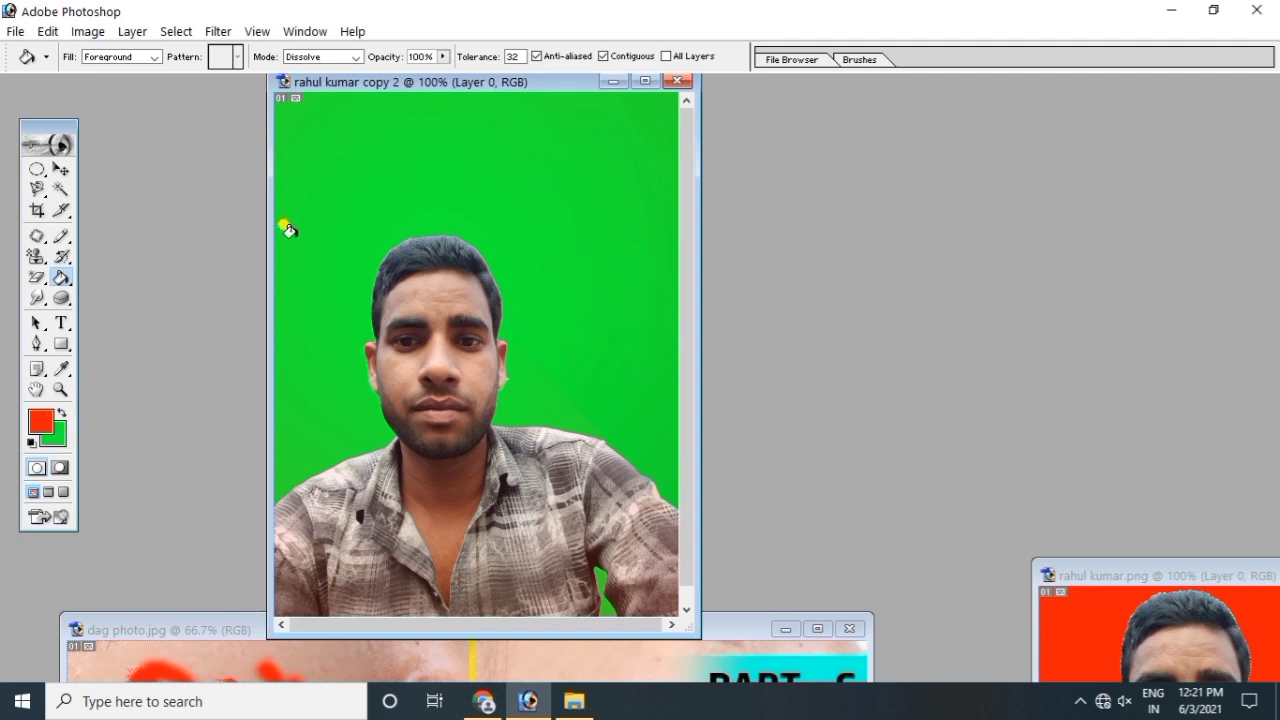
left_click(338, 190)
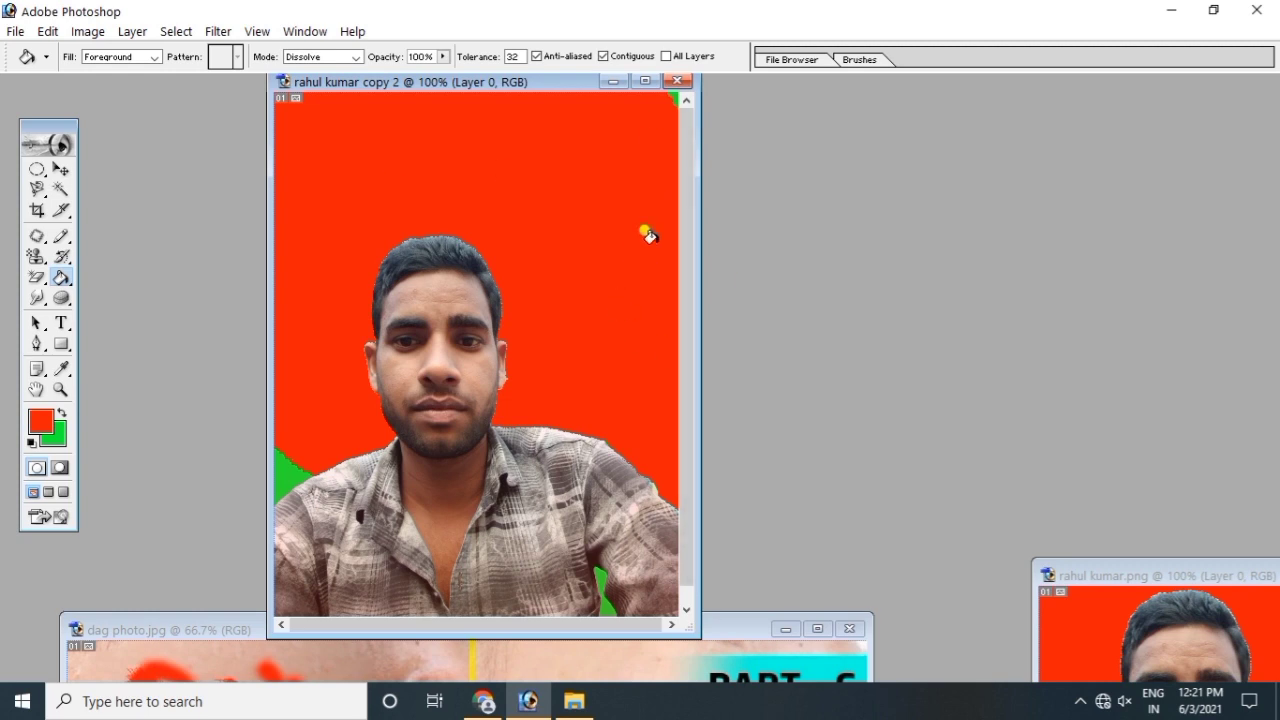
left_click(287, 461)
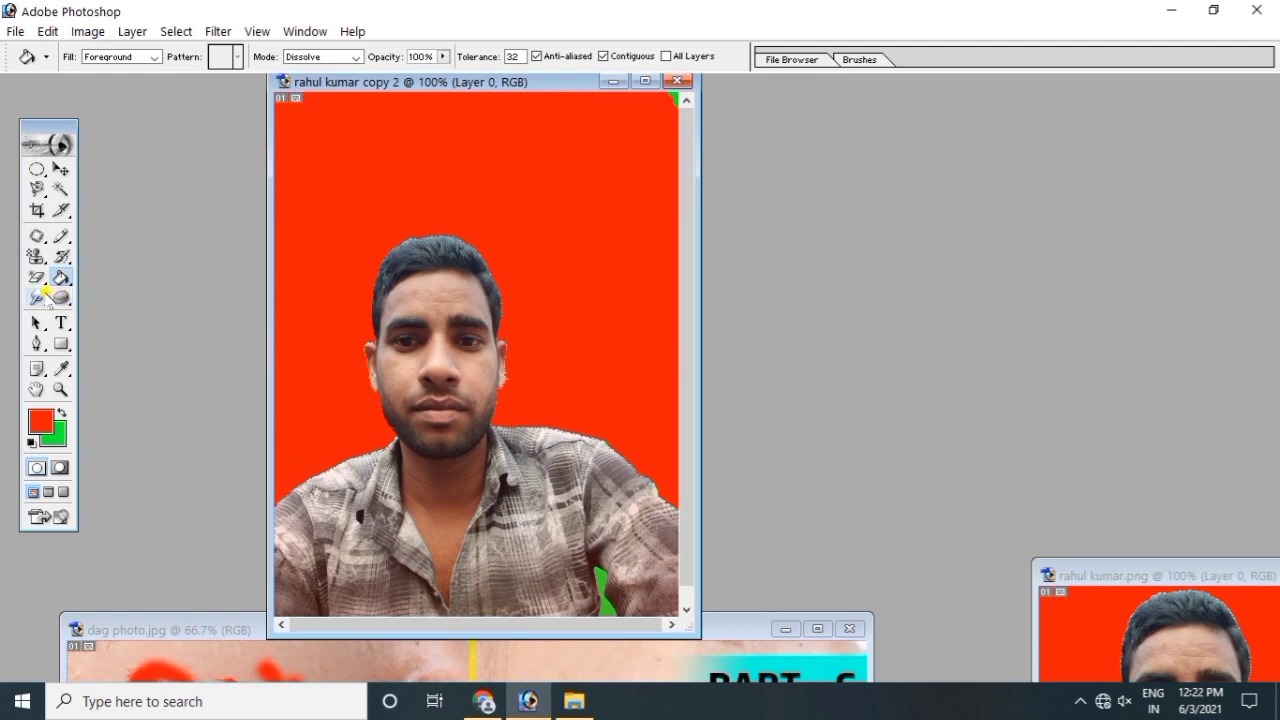
left_click(40, 297)
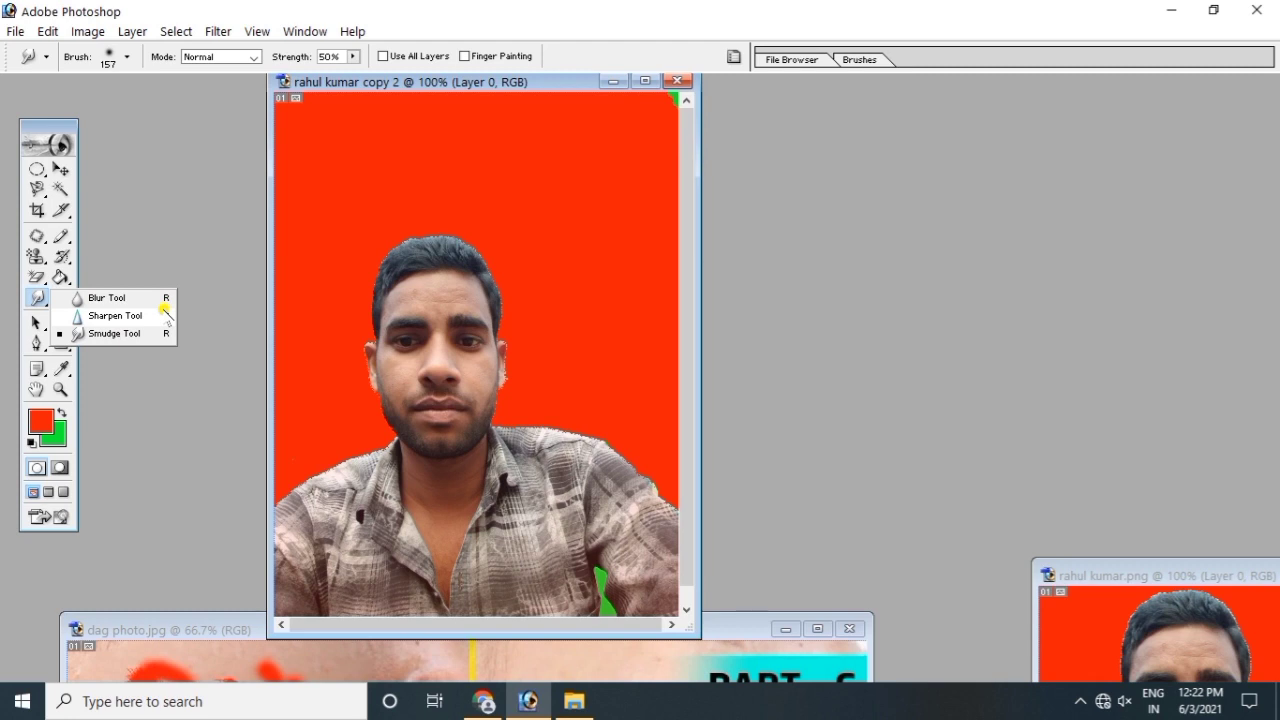
Step: Blur the face across the eyes and nose, then restore the original with the History Brush
left_click(107, 297)
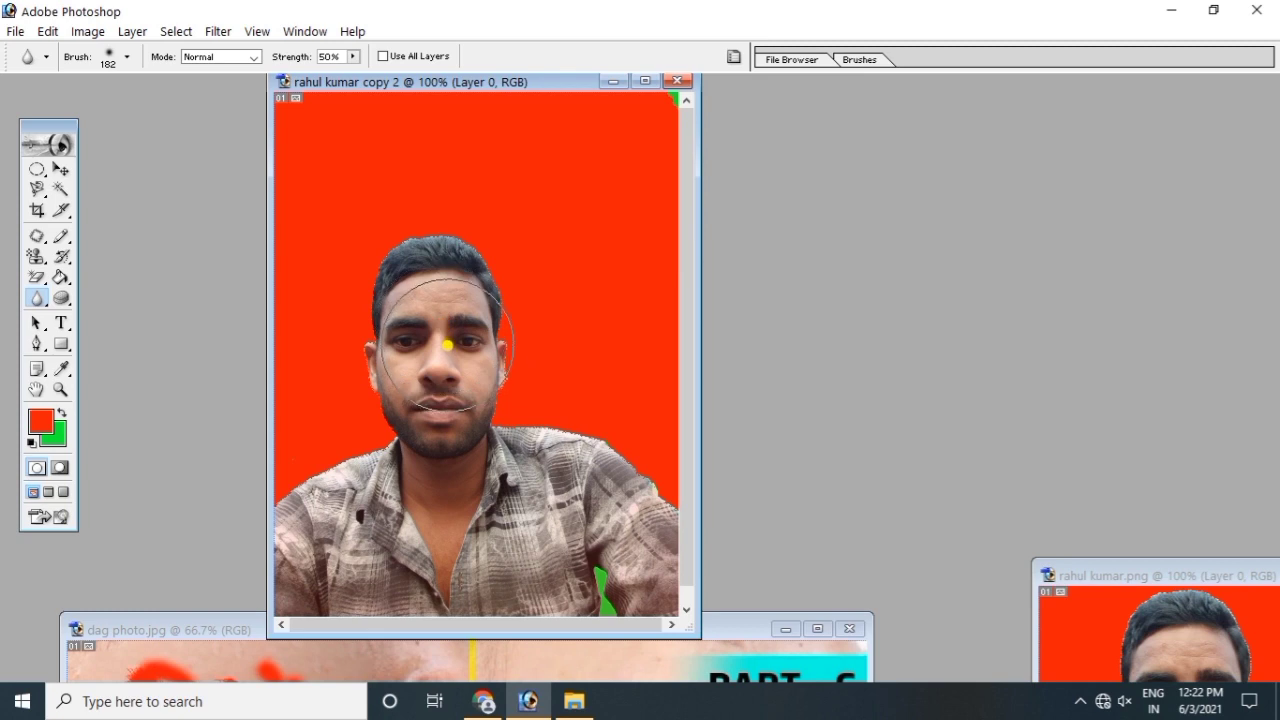
mouse_move(440, 352)
left_mouse_down()
mouse_move(442, 390)
mouse_move(435, 341)
mouse_move(455, 378)
mouse_move(446, 346)
left_mouse_up()
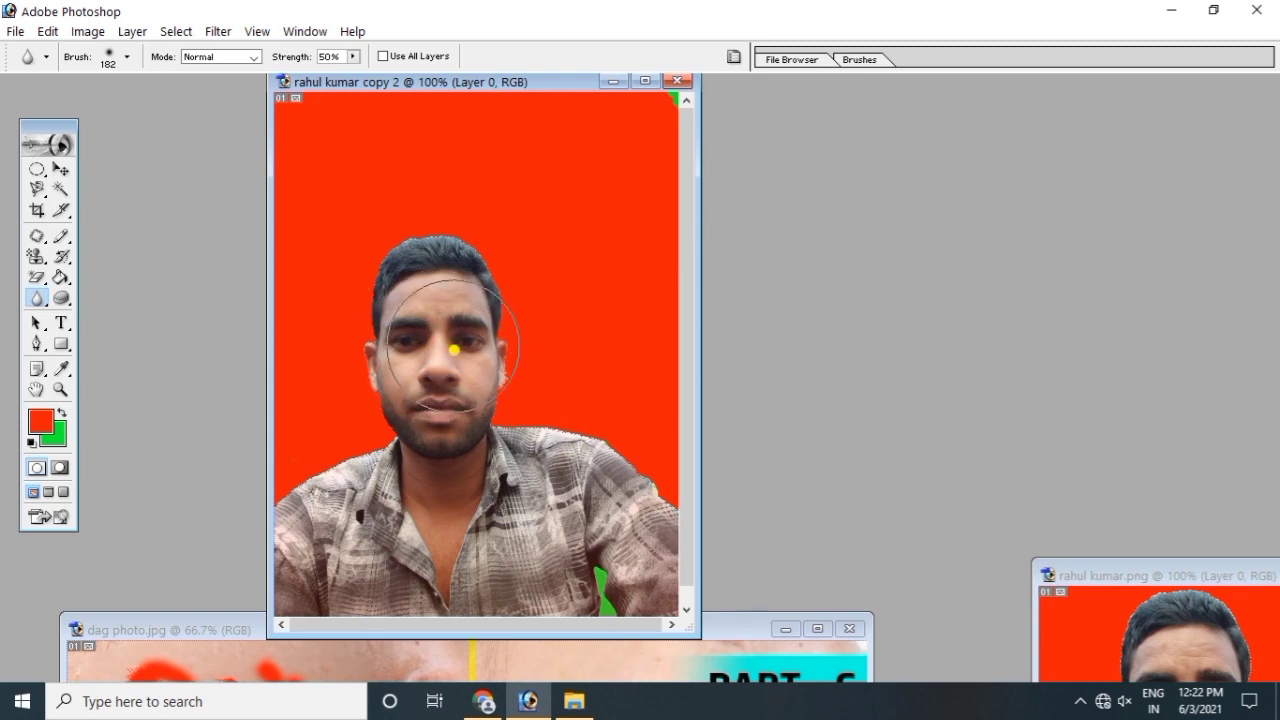
mouse_move(390, 311)
left_mouse_down()
mouse_move(424, 360)
mouse_move(408, 339)
mouse_move(440, 327)
mouse_move(470, 371)
mouse_move(462, 325)
mouse_move(470, 359)
mouse_move(440, 365)
mouse_move(377, 337)
left_mouse_up()
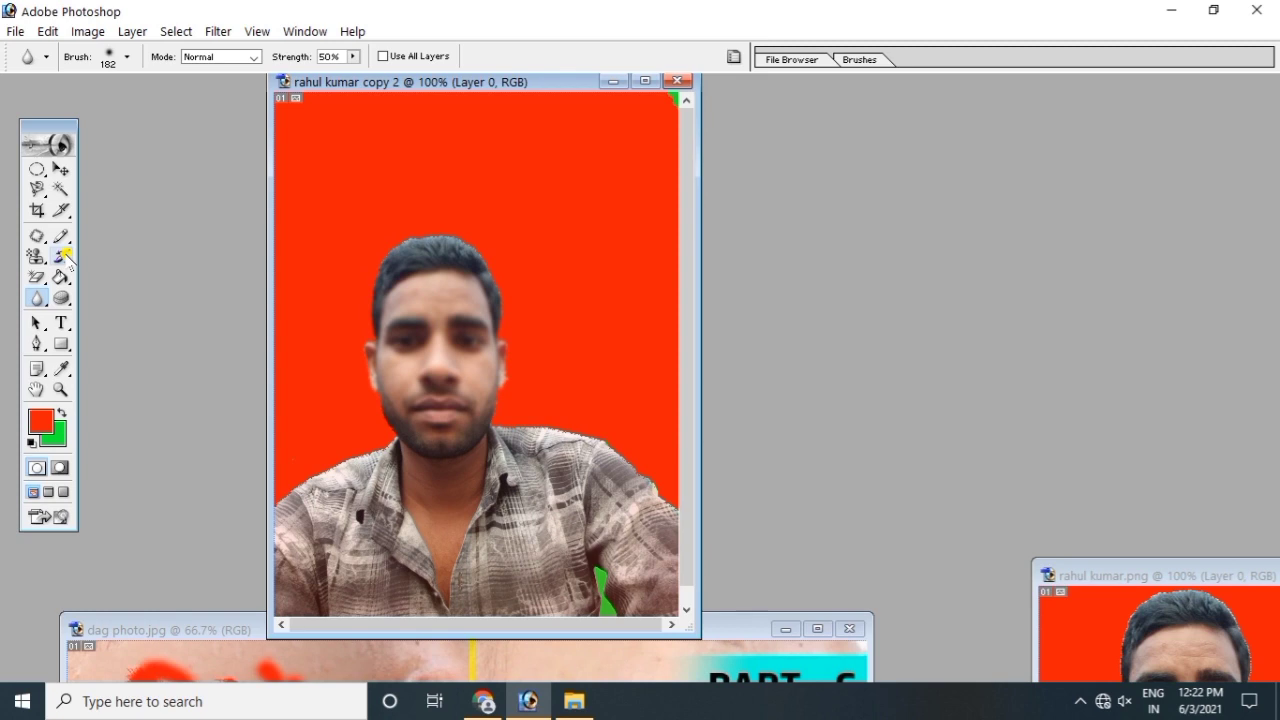
left_click_drag(63, 254, 115, 254)
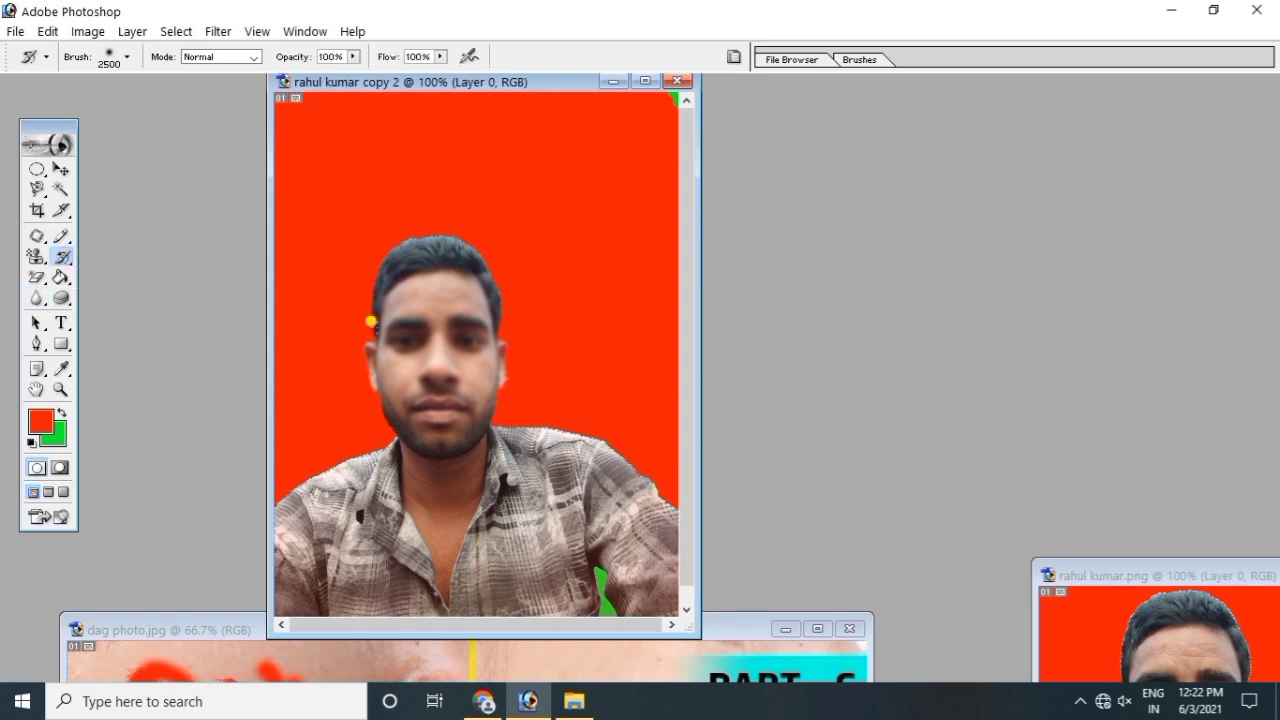
left_click(410, 370)
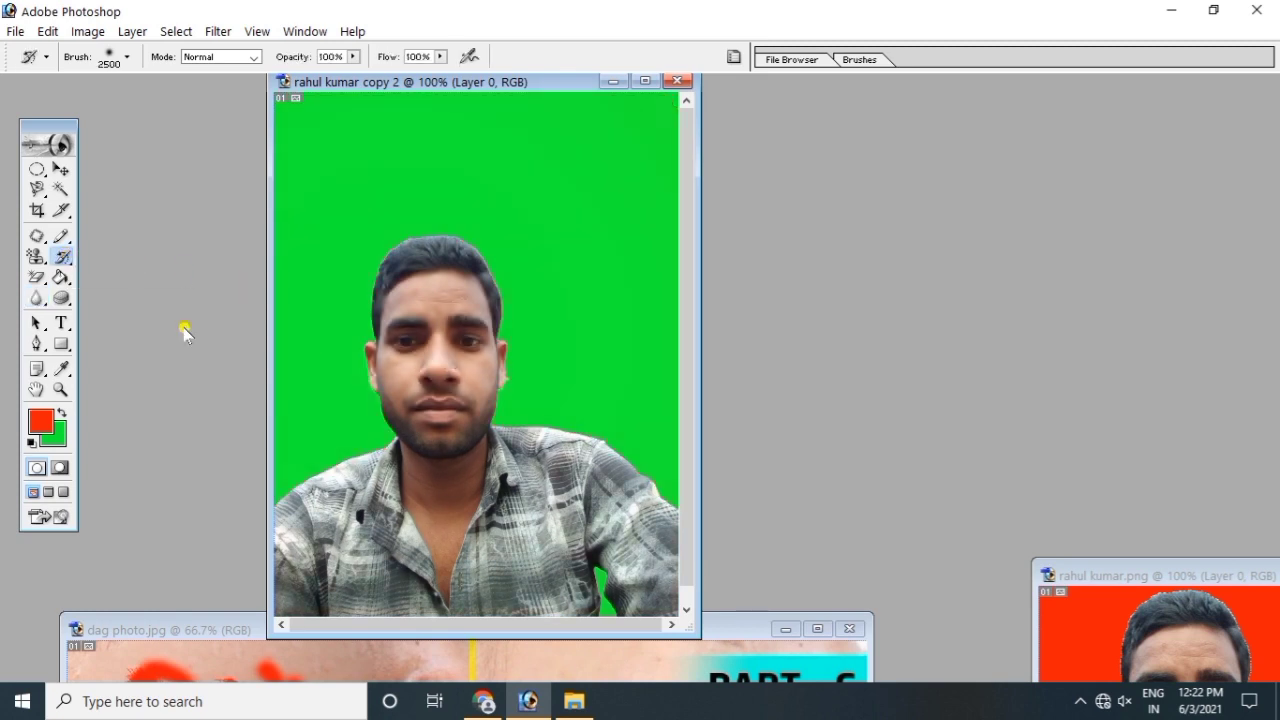
Step: Sharpen the forehead and hair with the Sharpen Tool
left_click_drag(40, 297, 111, 316)
left_click(112, 316)
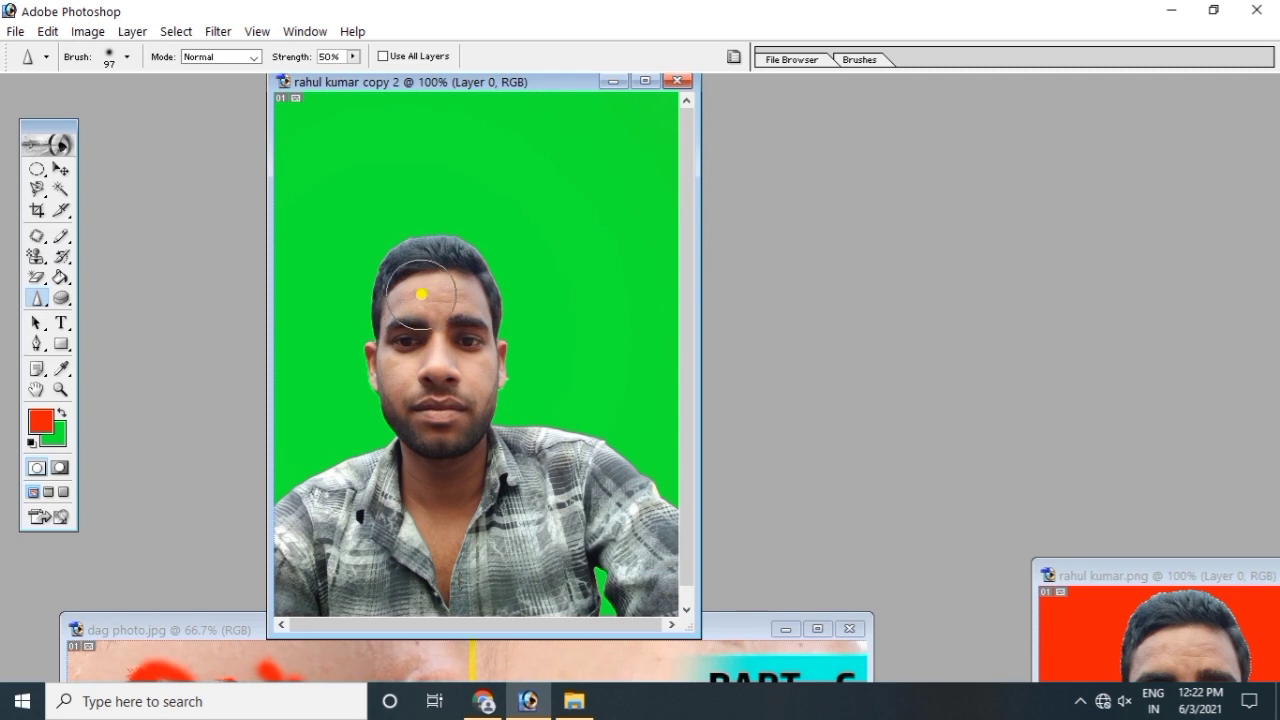
mouse_move(407, 296)
left_mouse_down()
mouse_move(437, 292)
mouse_move(427, 283)
mouse_move(463, 297)
mouse_move(400, 297)
mouse_move(414, 349)
mouse_move(402, 335)
mouse_move(403, 369)
mouse_move(388, 363)
mouse_move(403, 392)
mouse_move(476, 380)
mouse_move(464, 354)
mouse_move(477, 371)
mouse_move(452, 346)
mouse_move(430, 346)
mouse_move(449, 371)
mouse_move(432, 341)
mouse_move(441, 322)
mouse_move(465, 326)
mouse_move(463, 310)
mouse_move(500, 360)
mouse_move(454, 365)
mouse_move(468, 396)
mouse_move(453, 402)
mouse_move(384, 381)
mouse_move(381, 315)
mouse_move(407, 290)
mouse_move(459, 296)
mouse_move(471, 311)
mouse_move(426, 281)
mouse_move(383, 291)
mouse_move(396, 311)
mouse_move(385, 315)
mouse_move(426, 373)
mouse_move(417, 338)
mouse_move(461, 343)
left_mouse_up()
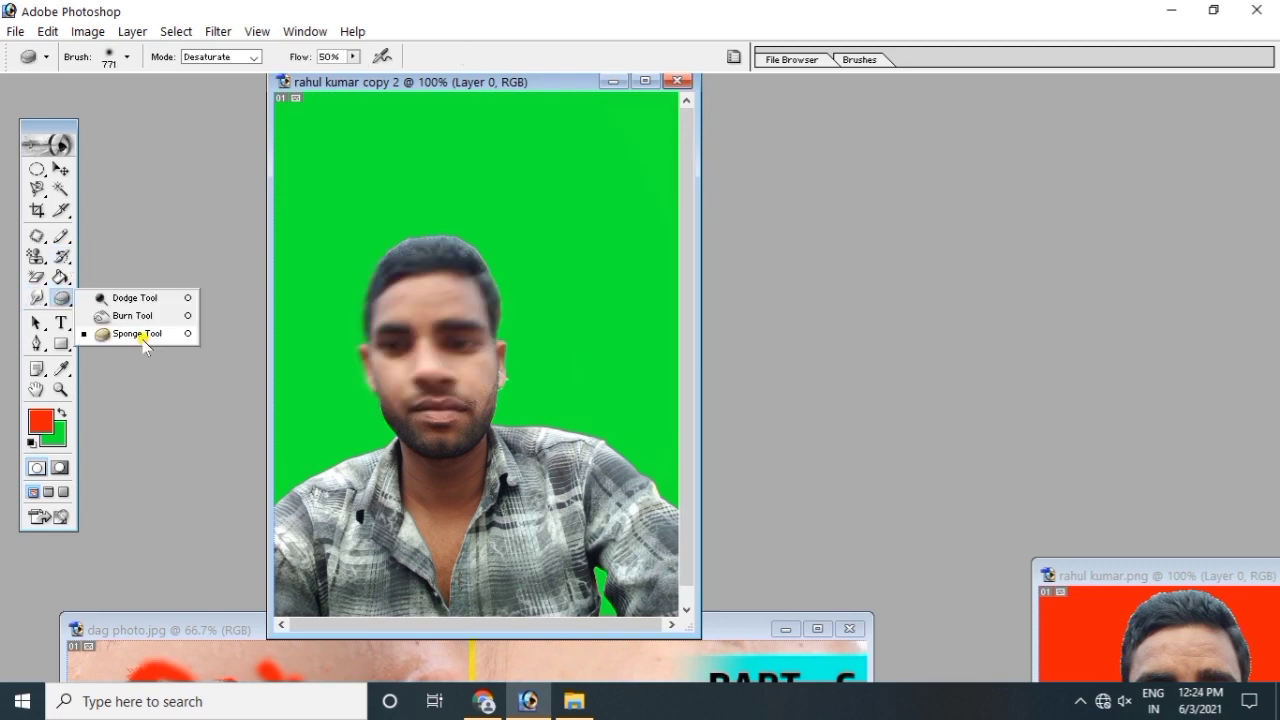
left_click(142, 336)
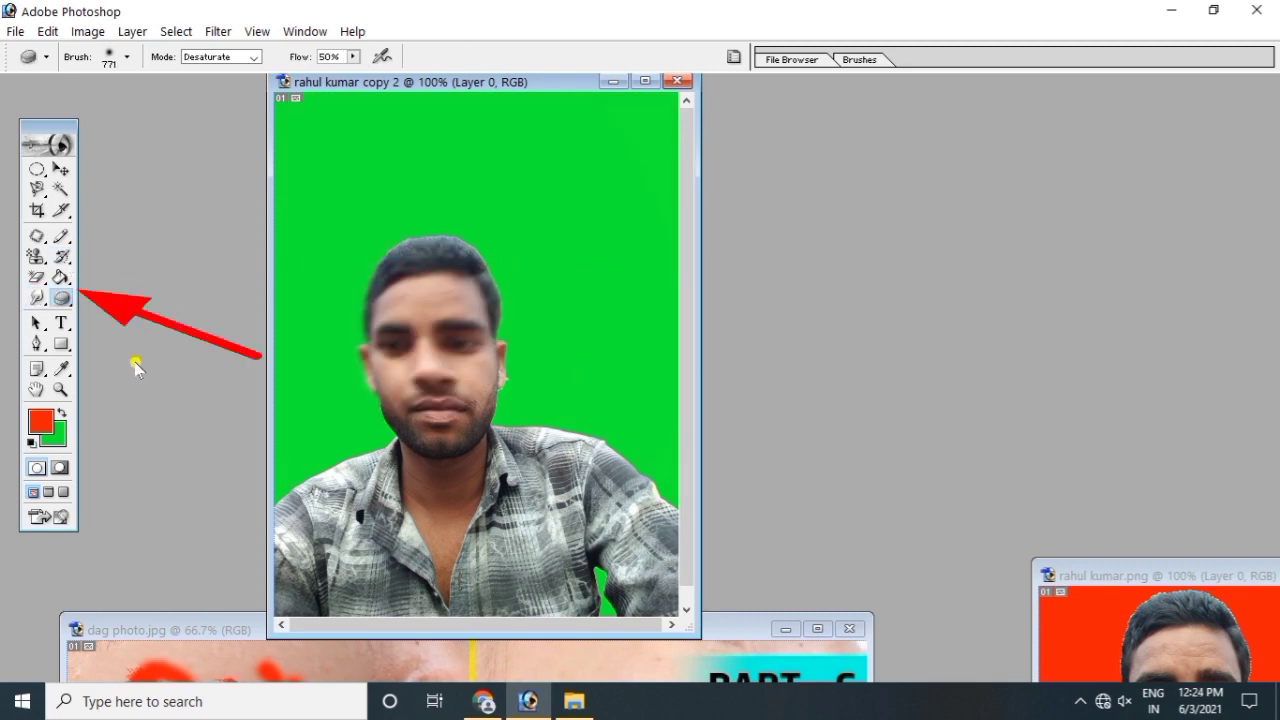
Step: Move the portrait window to the far right and bring IMG_20200523_164103.jpg to the centre
left_click(61, 297)
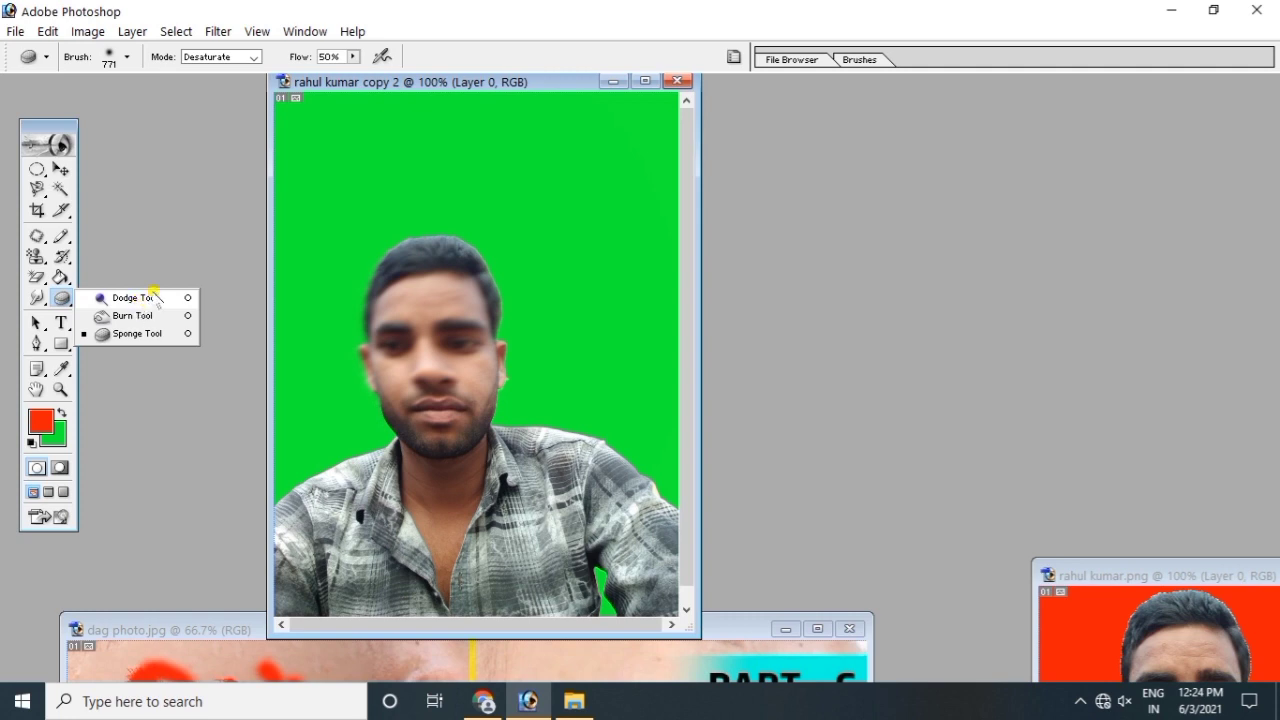
left_click(475, 84)
left_click_drag(475, 84, 1279, 77)
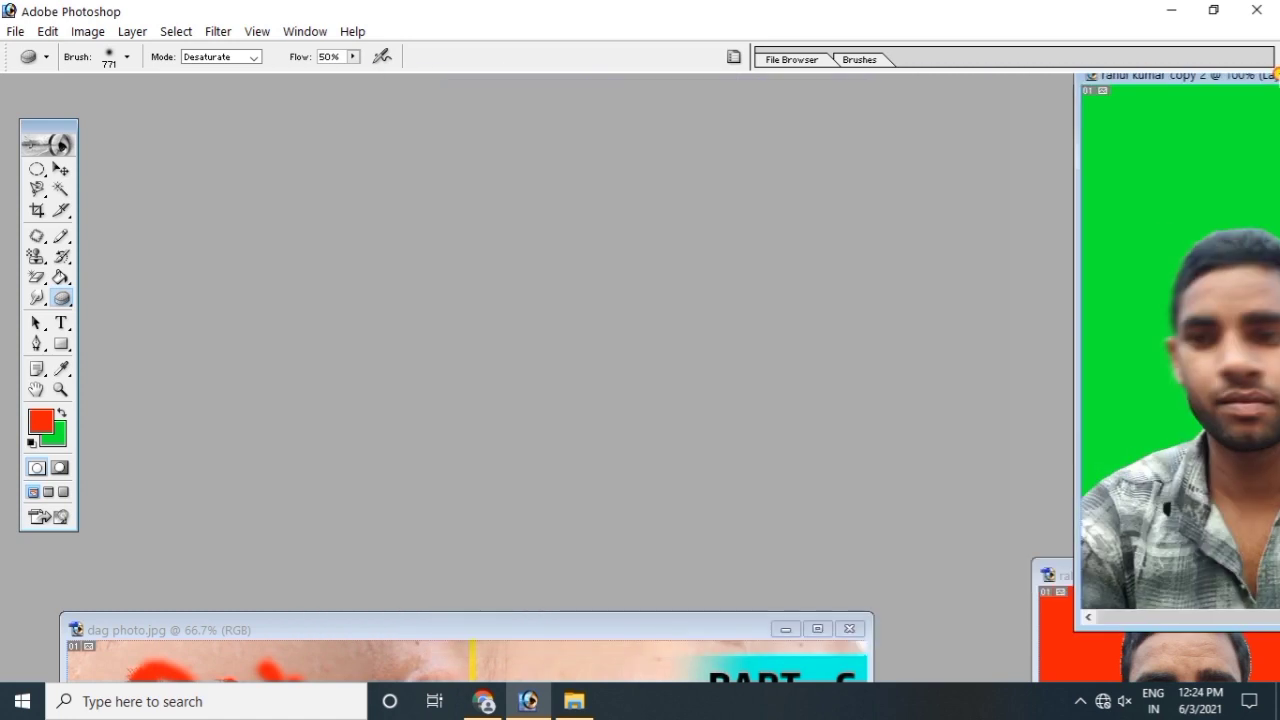
left_click_drag(145, 123, 442, 118)
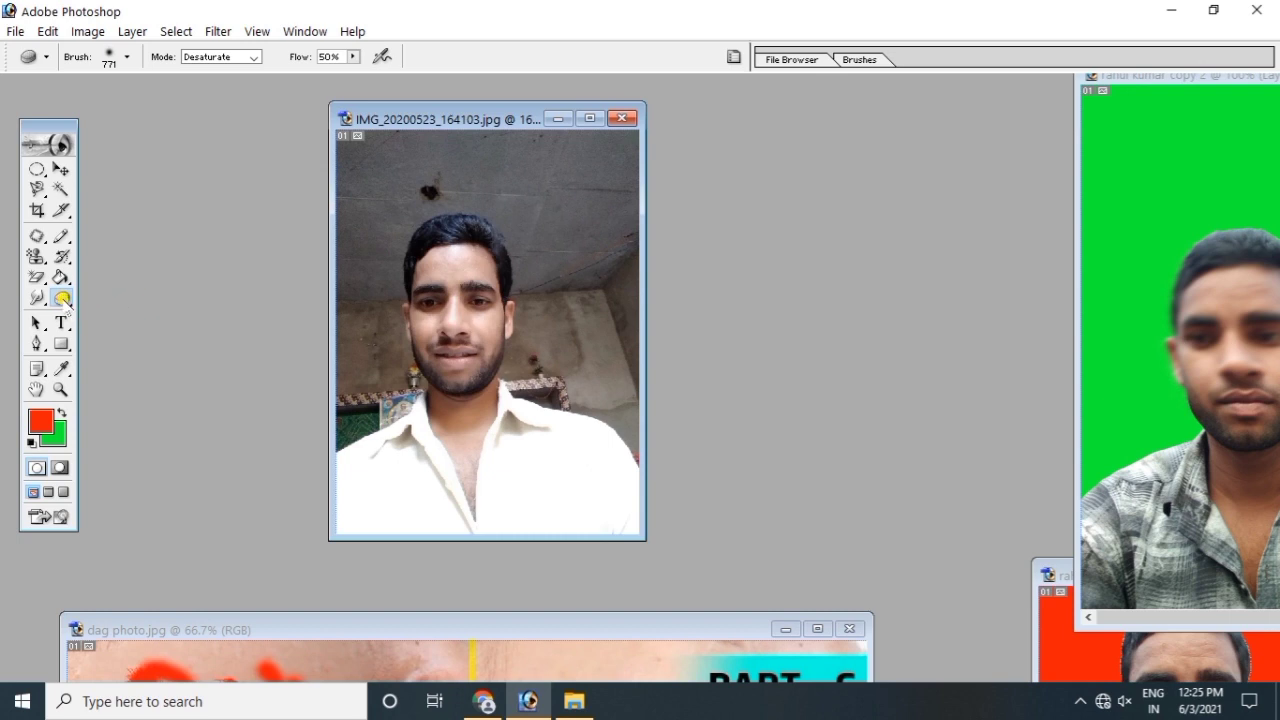
left_click(62, 298)
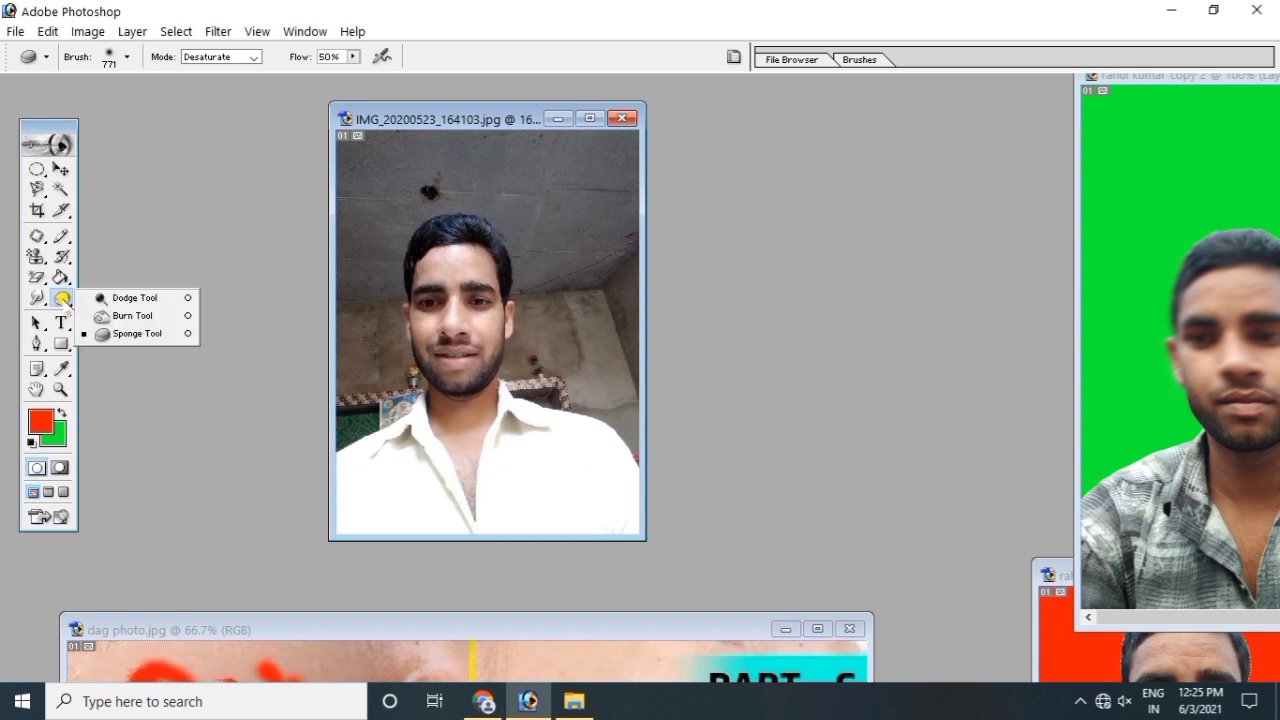
left_click(124, 298)
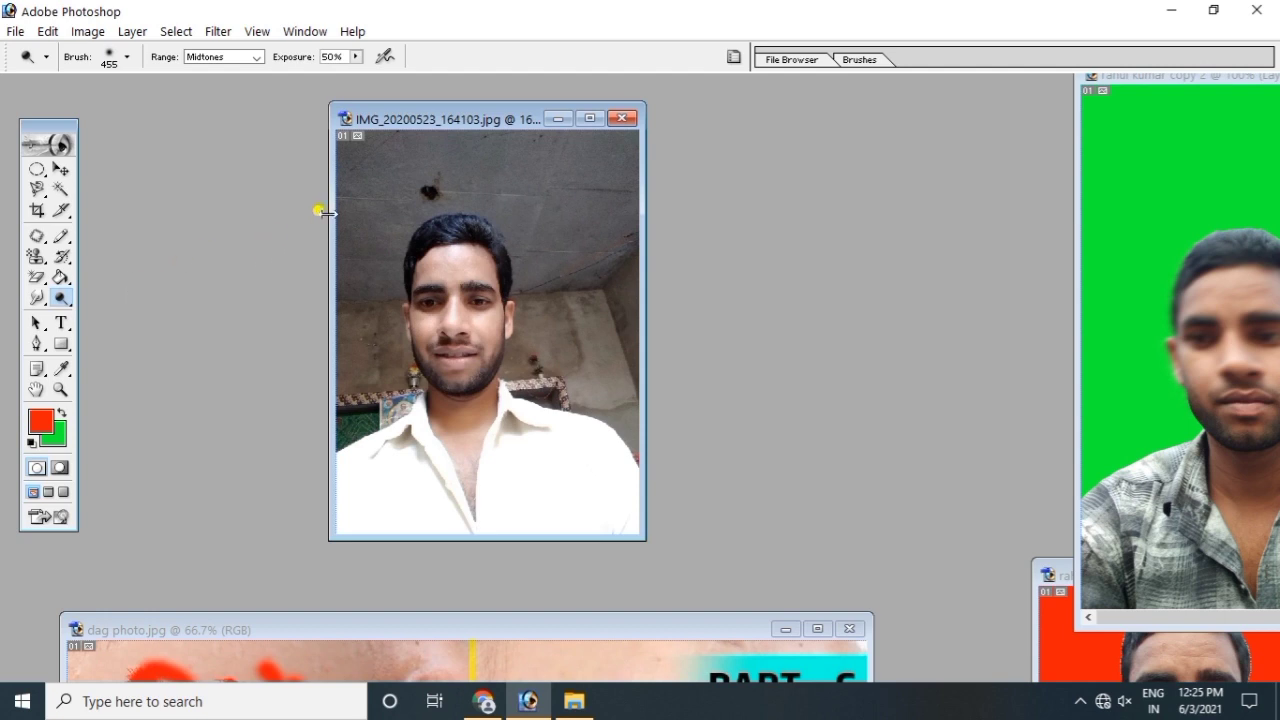
Step: Dodge the ceiling and grey wall above the head at Midtones, 50% exposure
mouse_move(374, 166)
left_mouse_down()
mouse_move(375, 224)
mouse_move(425, 222)
mouse_move(439, 194)
mouse_move(417, 171)
mouse_move(519, 153)
mouse_move(456, 139)
mouse_move(334, 167)
mouse_move(565, 154)
mouse_move(597, 199)
mouse_move(600, 136)
mouse_move(629, 202)
mouse_move(623, 190)
mouse_move(594, 212)
mouse_move(598, 254)
mouse_move(552, 197)
mouse_move(577, 268)
mouse_move(519, 196)
mouse_move(590, 185)
mouse_move(621, 233)
mouse_move(593, 127)
mouse_move(615, 328)
mouse_move(577, 251)
mouse_move(565, 266)
mouse_move(597, 321)
mouse_move(607, 257)
mouse_move(639, 331)
mouse_move(621, 262)
mouse_move(627, 352)
mouse_move(540, 338)
left_mouse_up()
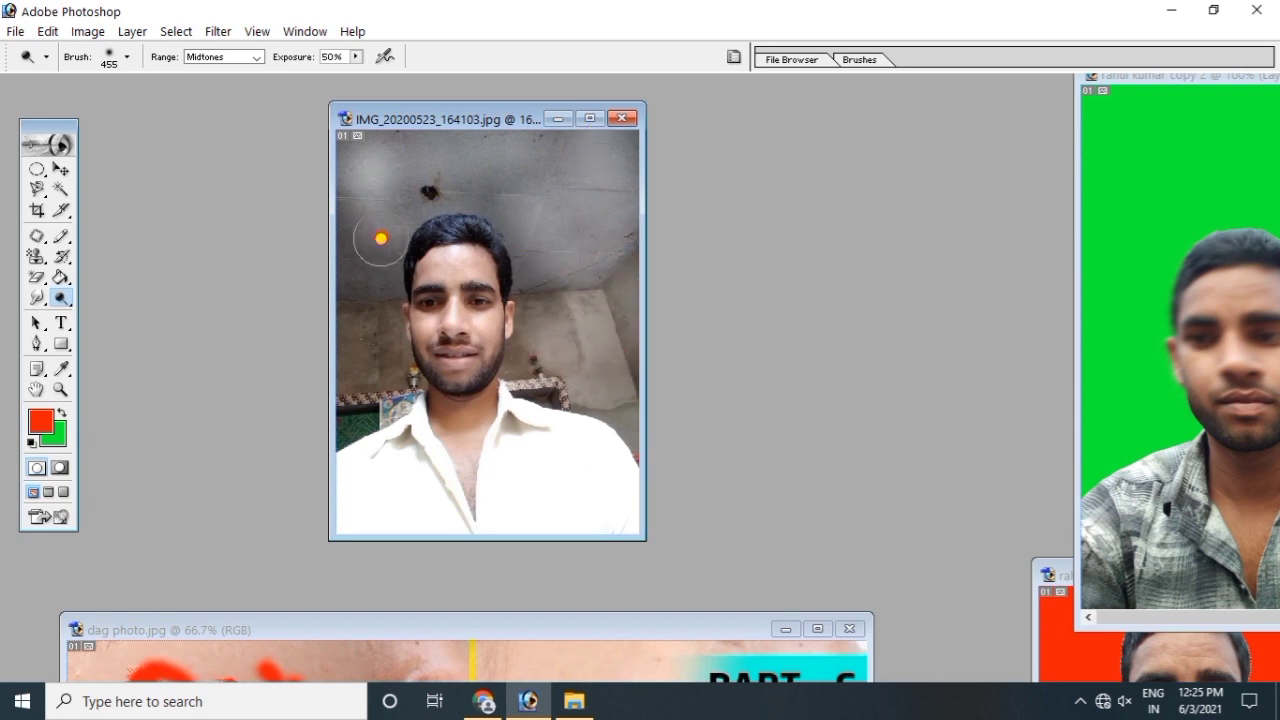
mouse_move(322, 266)
left_mouse_down()
mouse_move(380, 300)
mouse_move(378, 410)
mouse_move(362, 335)
mouse_move(374, 226)
mouse_move(379, 286)
mouse_move(478, 109)
mouse_move(486, 145)
mouse_move(400, 98)
left_mouse_up()
mouse_move(421, 183)
left_mouse_down()
mouse_move(480, 131)
mouse_move(337, 137)
mouse_move(473, 151)
mouse_move(517, 189)
mouse_move(486, 129)
mouse_move(517, 137)
mouse_move(426, 151)
mouse_move(443, 183)
mouse_move(345, 185)
mouse_move(371, 177)
mouse_move(509, 331)
mouse_move(534, 326)
mouse_move(475, 255)
left_mouse_up()
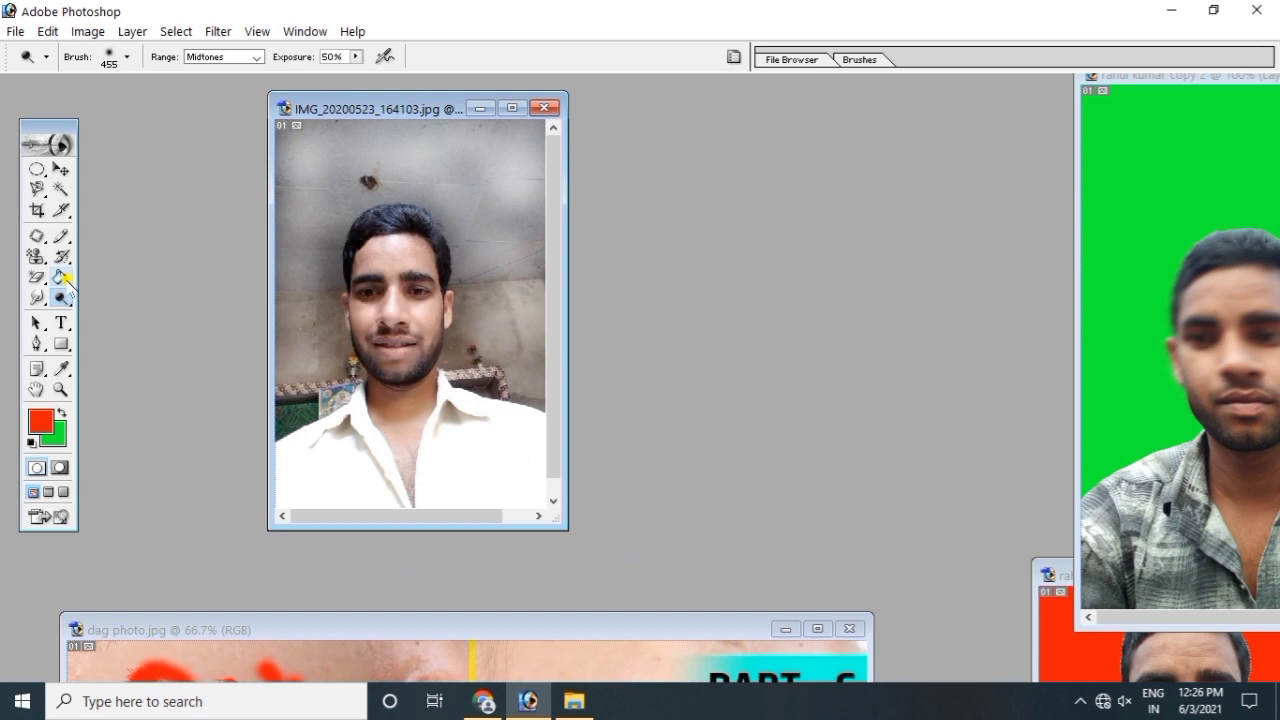
left_click(61, 298)
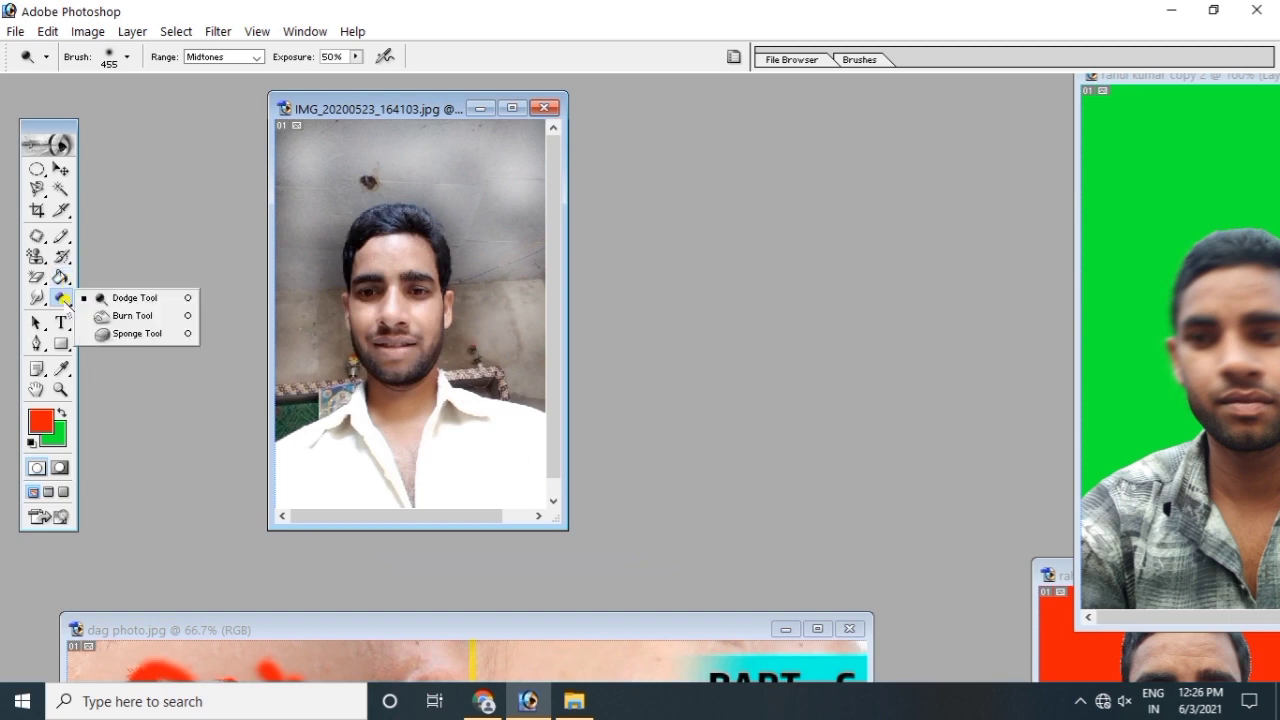
Step: Darken the upper-left wall of the photo with the Burn Tool
left_click(133, 316)
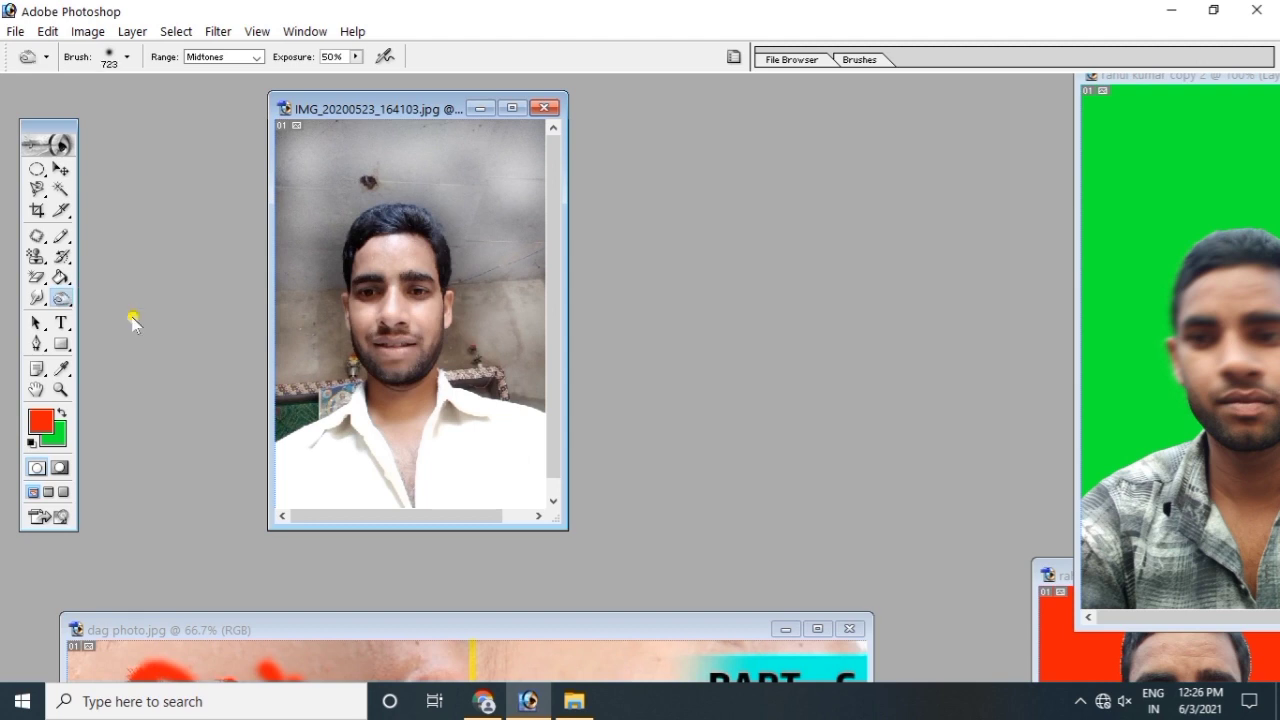
mouse_move(344, 151)
left_mouse_down()
mouse_move(310, 145)
mouse_move(305, 186)
mouse_move(287, 155)
mouse_move(309, 198)
mouse_move(311, 165)
mouse_move(388, 173)
mouse_move(355, 164)
mouse_move(403, 161)
mouse_move(399, 148)
mouse_move(435, 155)
mouse_move(419, 139)
mouse_move(504, 159)
mouse_move(528, 198)
mouse_move(513, 184)
mouse_move(521, 246)
mouse_move(505, 231)
mouse_move(507, 310)
mouse_move(403, 181)
mouse_move(316, 163)
mouse_move(305, 205)
left_mouse_up()
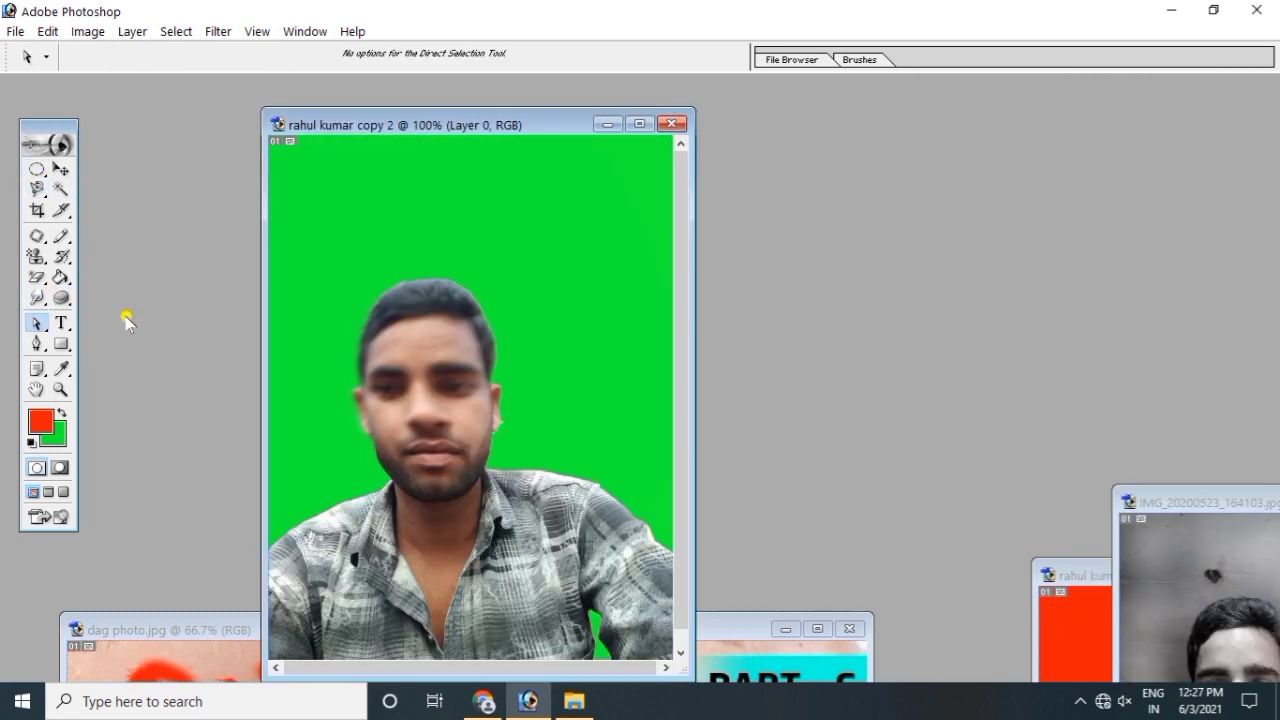
left_click(34, 323)
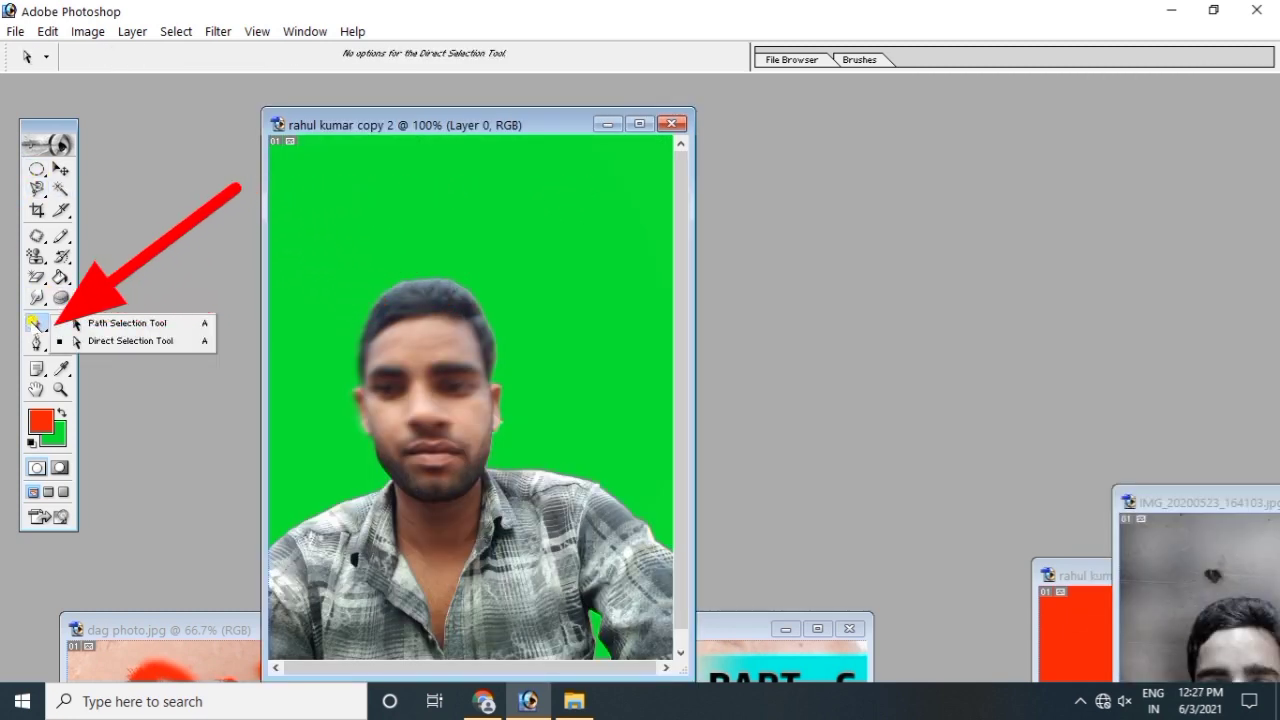
left_click(120, 322)
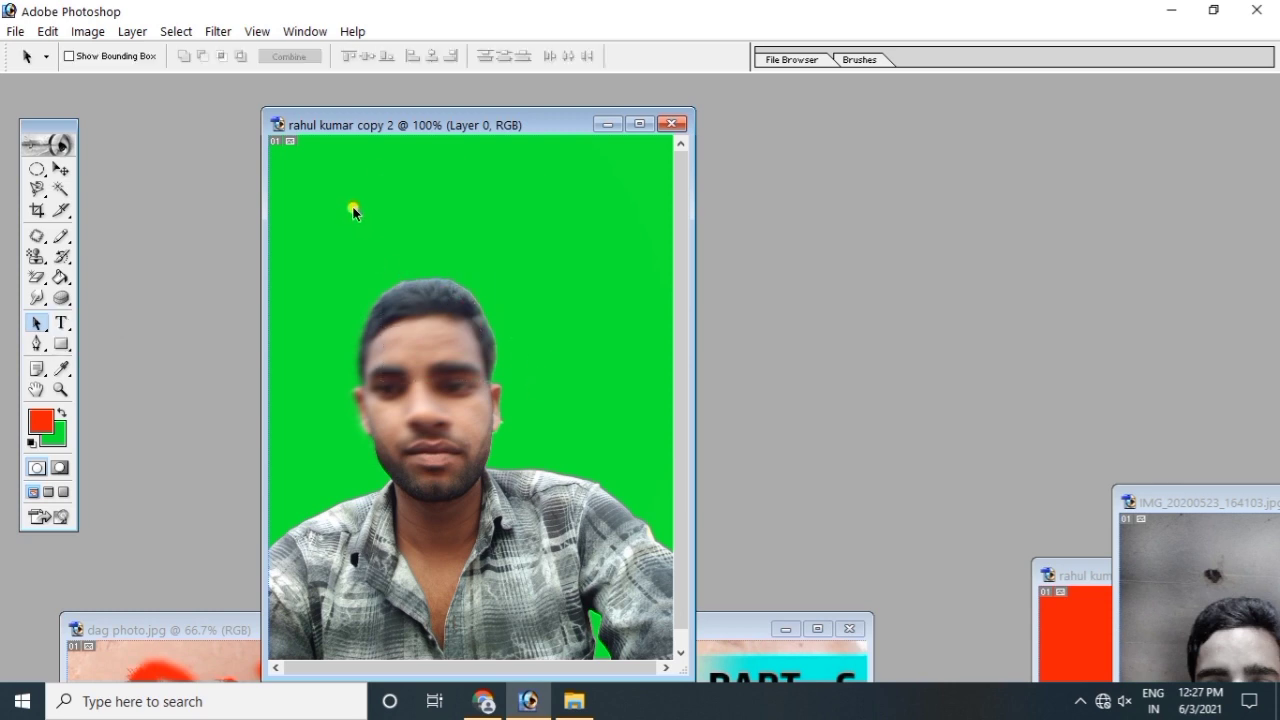
left_click_drag(361, 250, 525, 535)
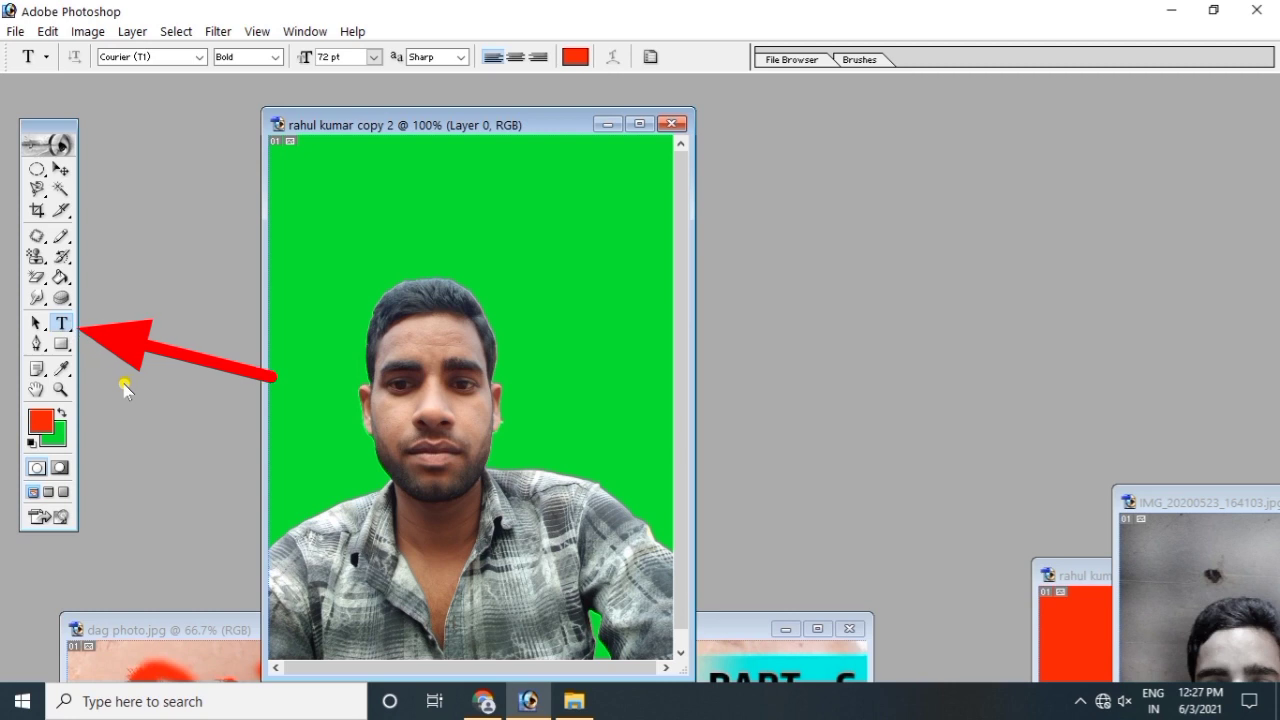
Step: Type the man's name in red Courier (T1) Bold 36 pt above his head and select it
left_click(61, 322)
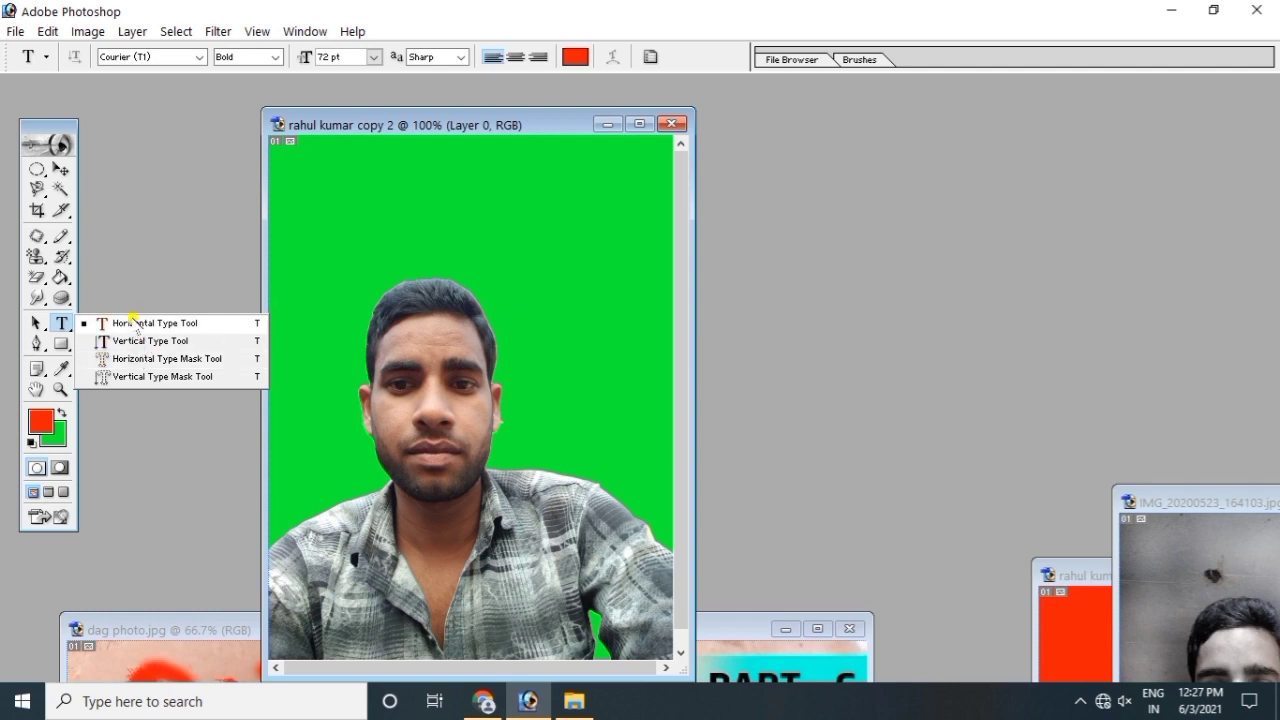
left_click(133, 323)
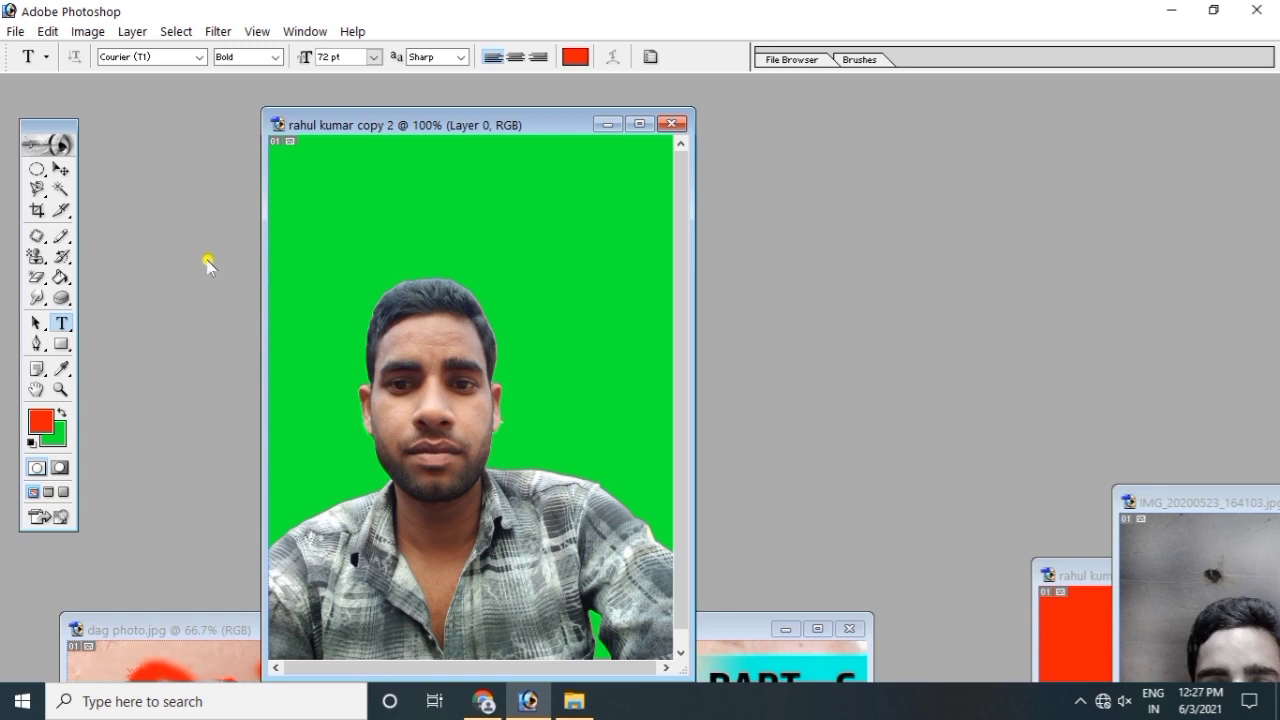
left_click(322, 198)
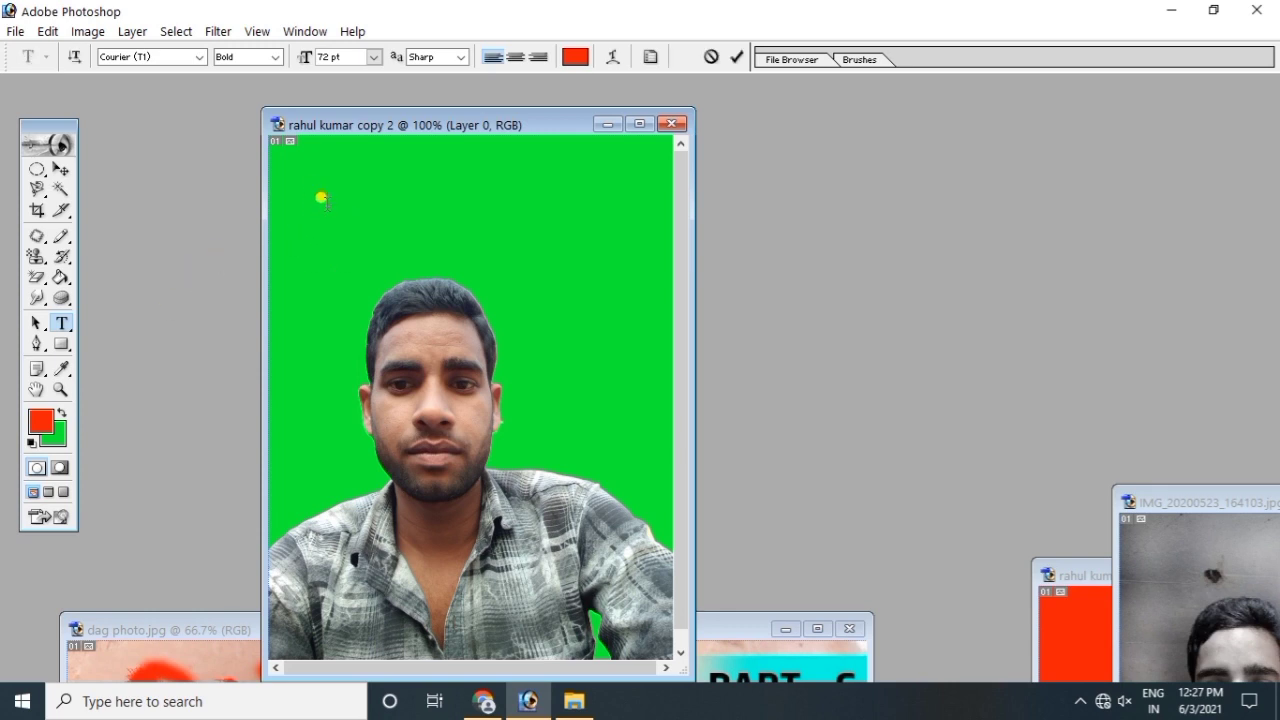
left_click(201, 57)
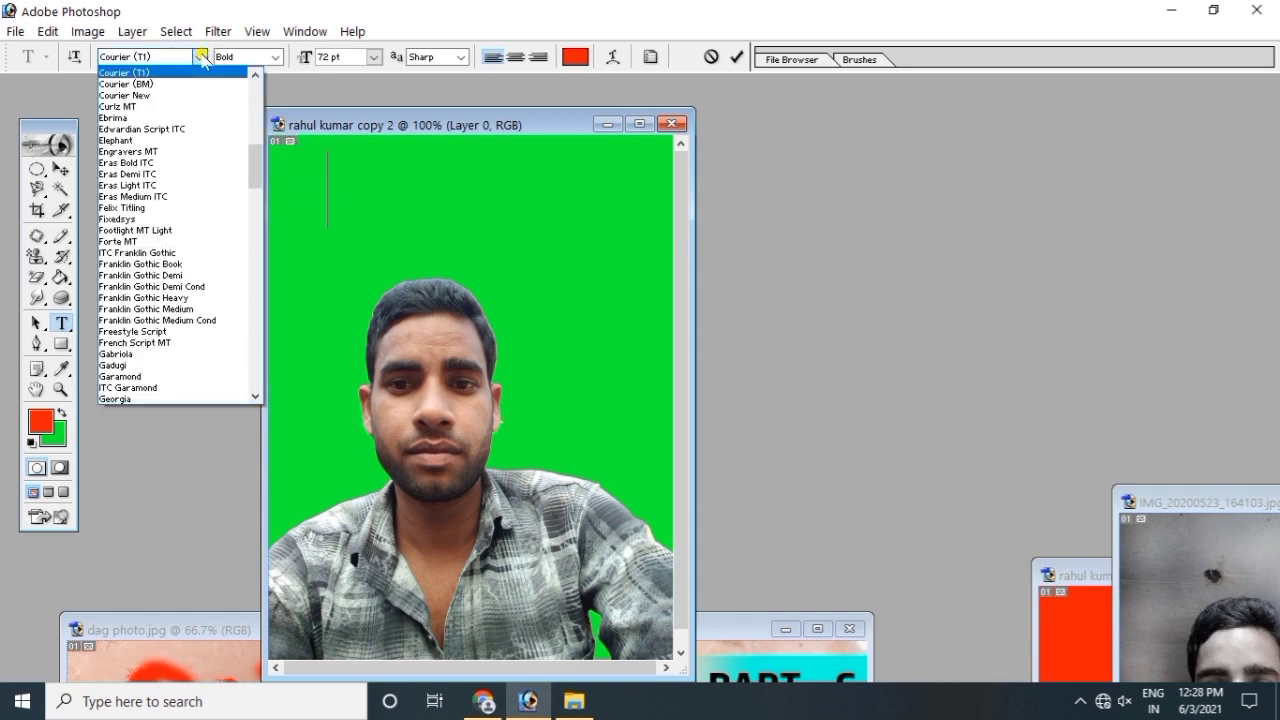
left_click(203, 58)
left_click(275, 57)
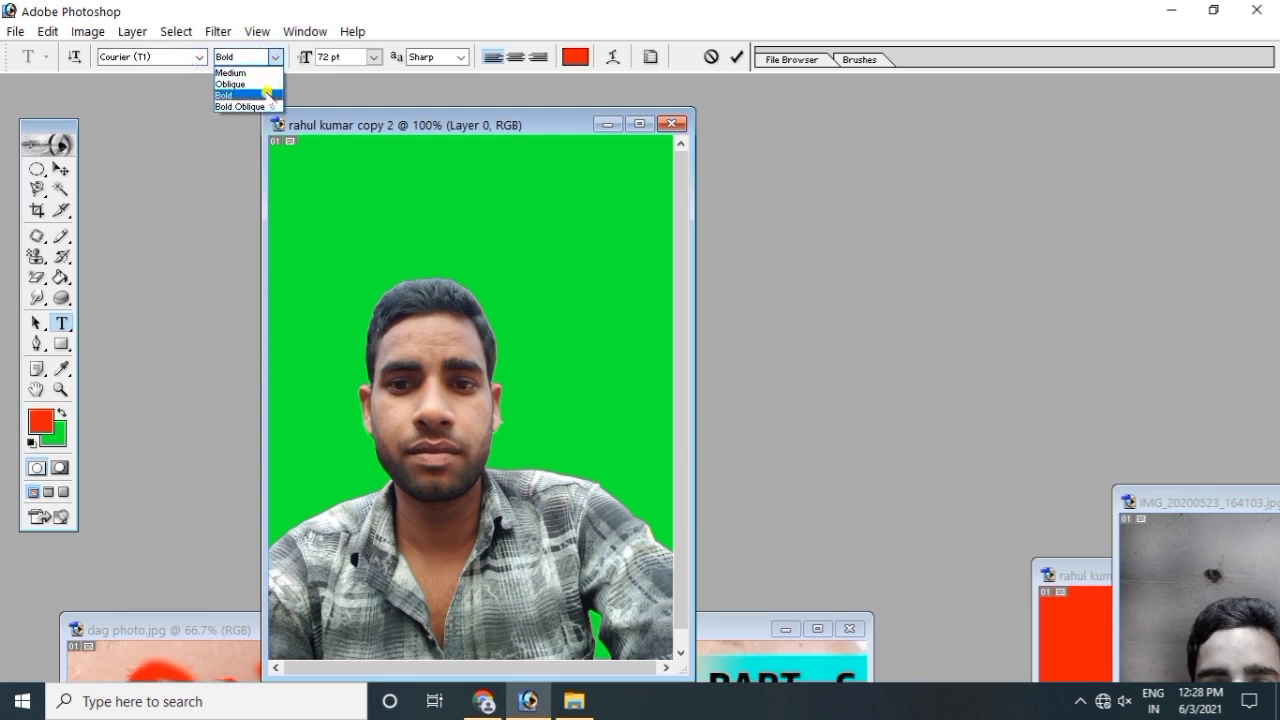
left_click(256, 95)
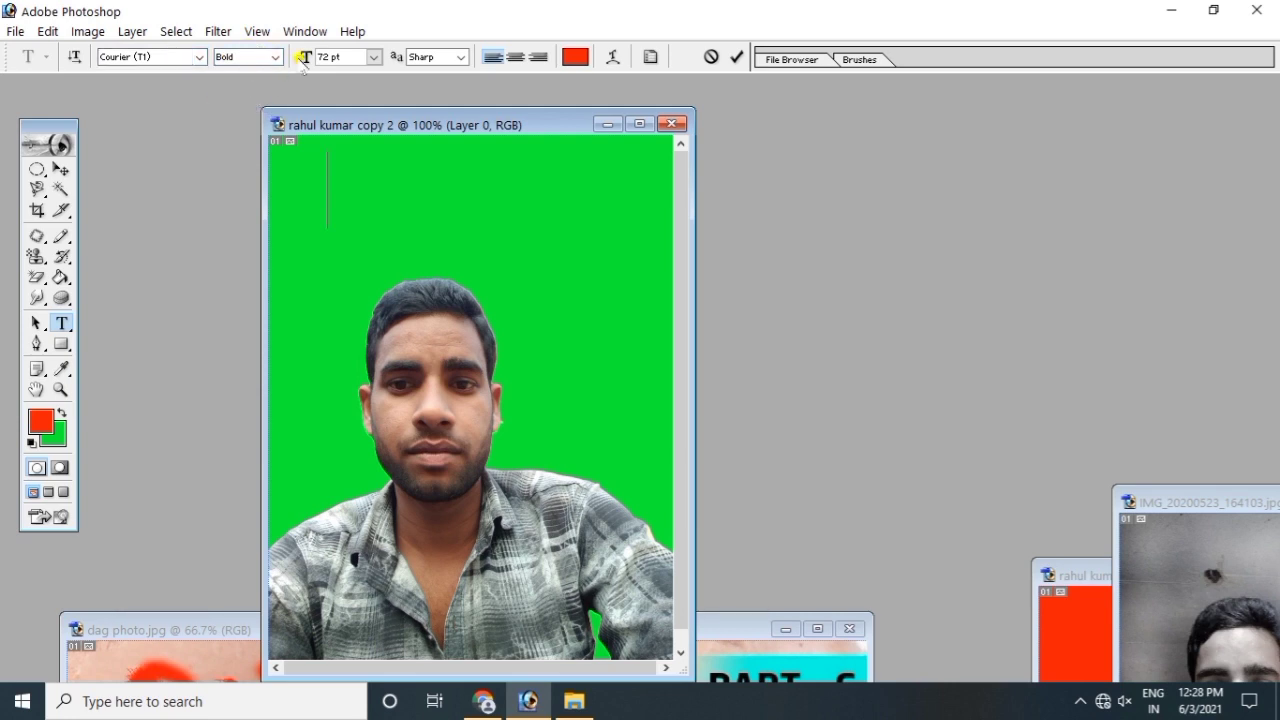
left_click(374, 57)
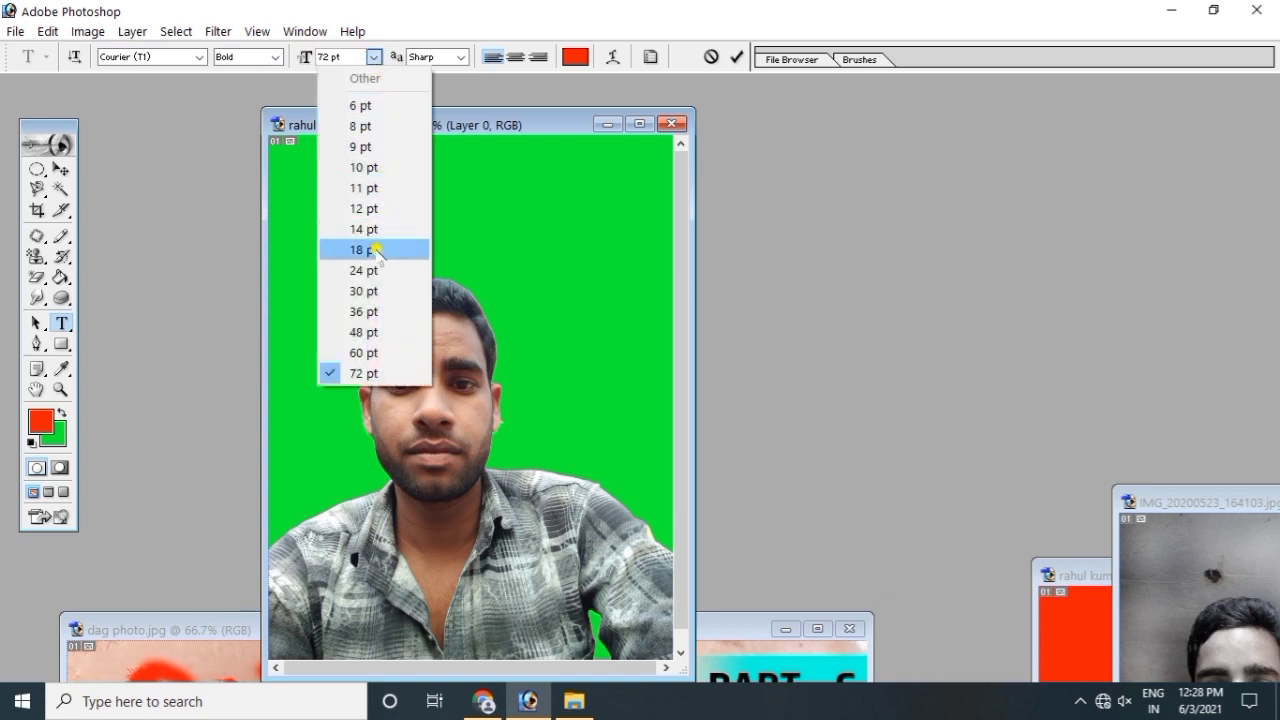
left_click(364, 312)
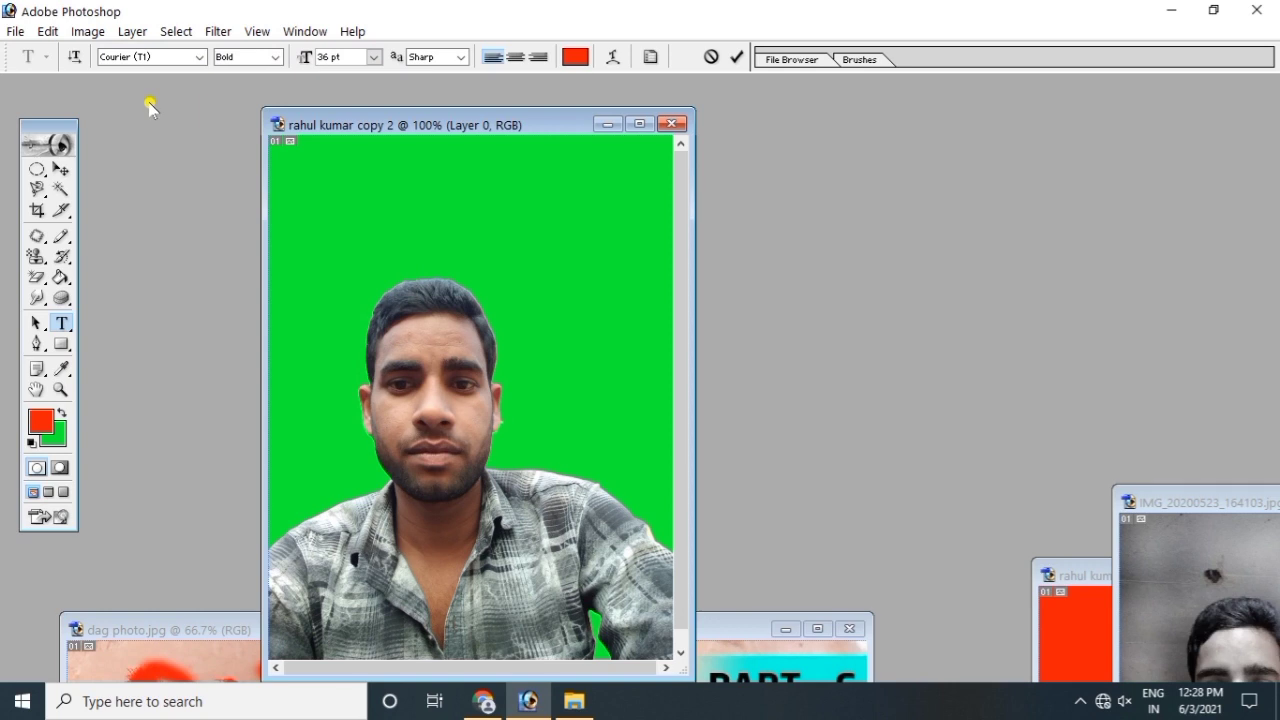
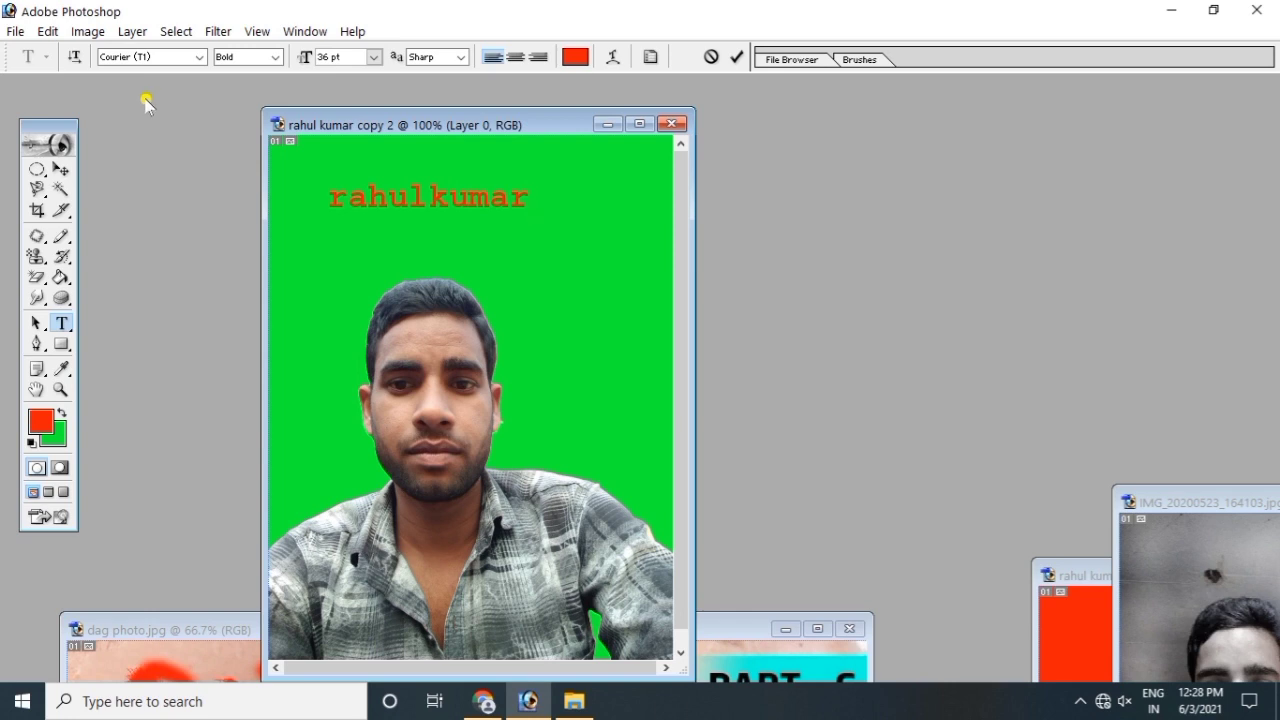
left_click_drag(327, 188, 540, 190)
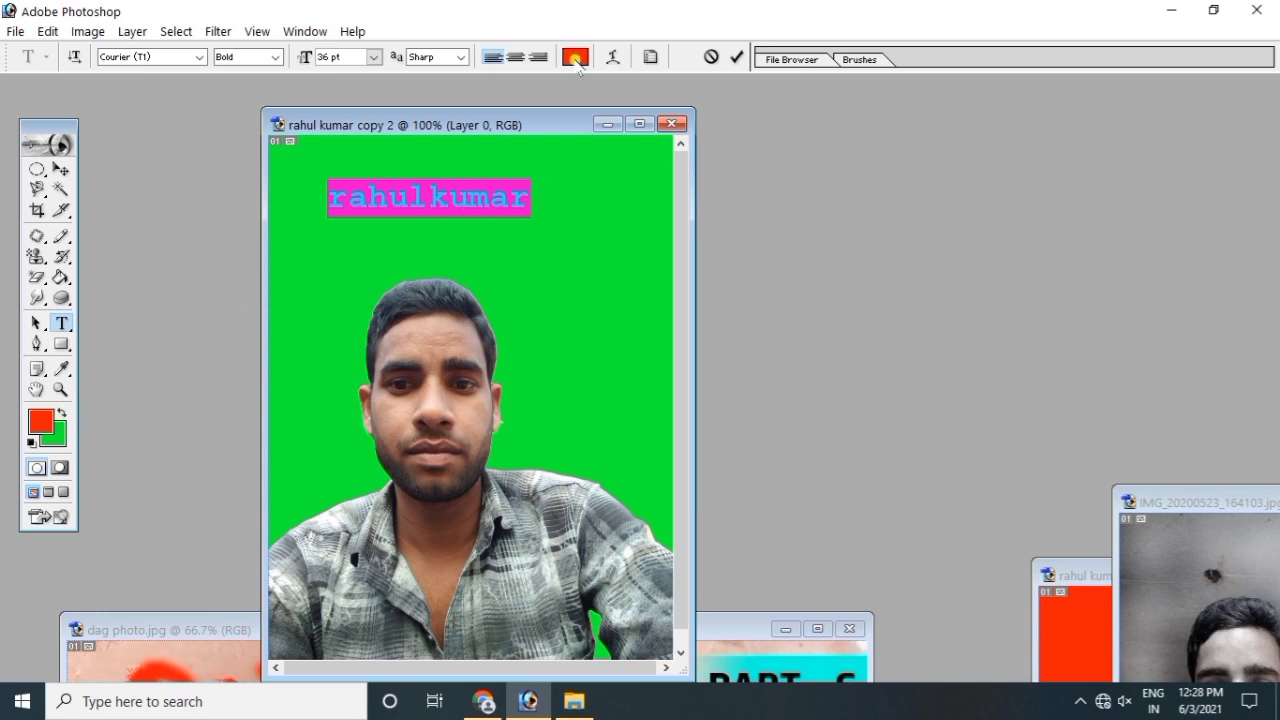
Step: Change the name text colour from red to blue (271CE7) in the Color Picker
left_click(575, 57)
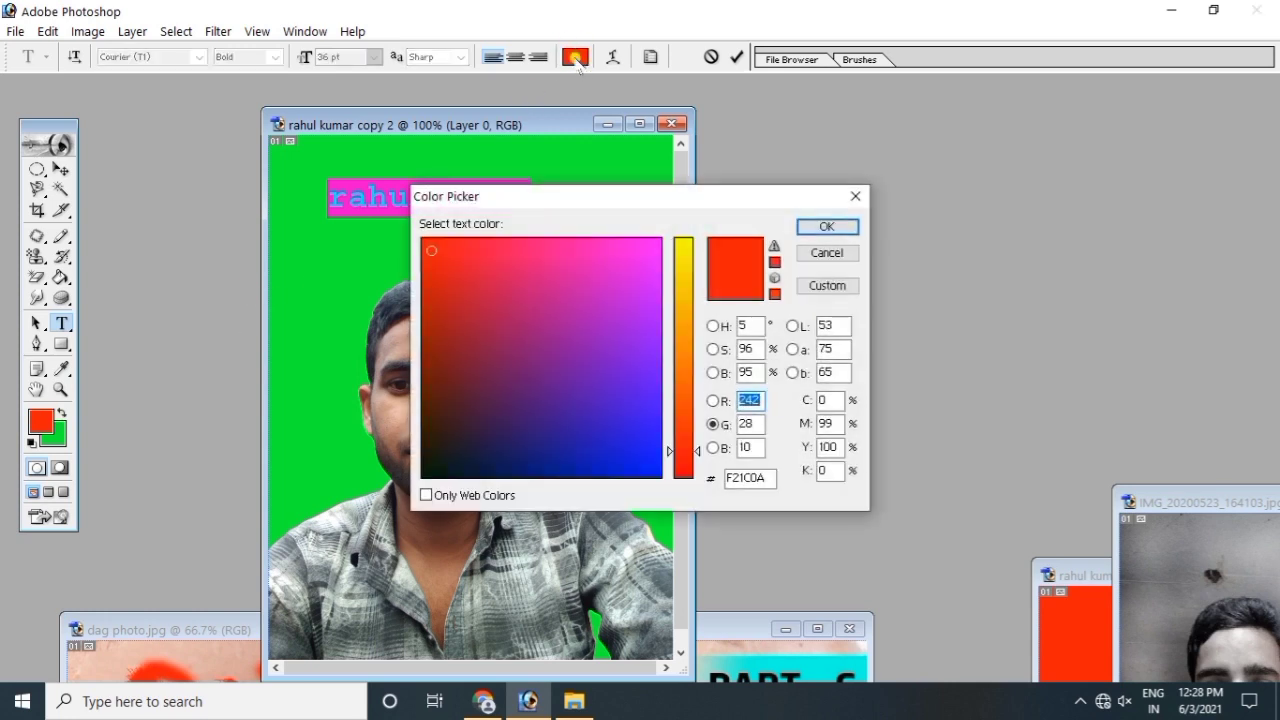
left_click(453, 263)
left_click_drag(453, 263, 637, 440)
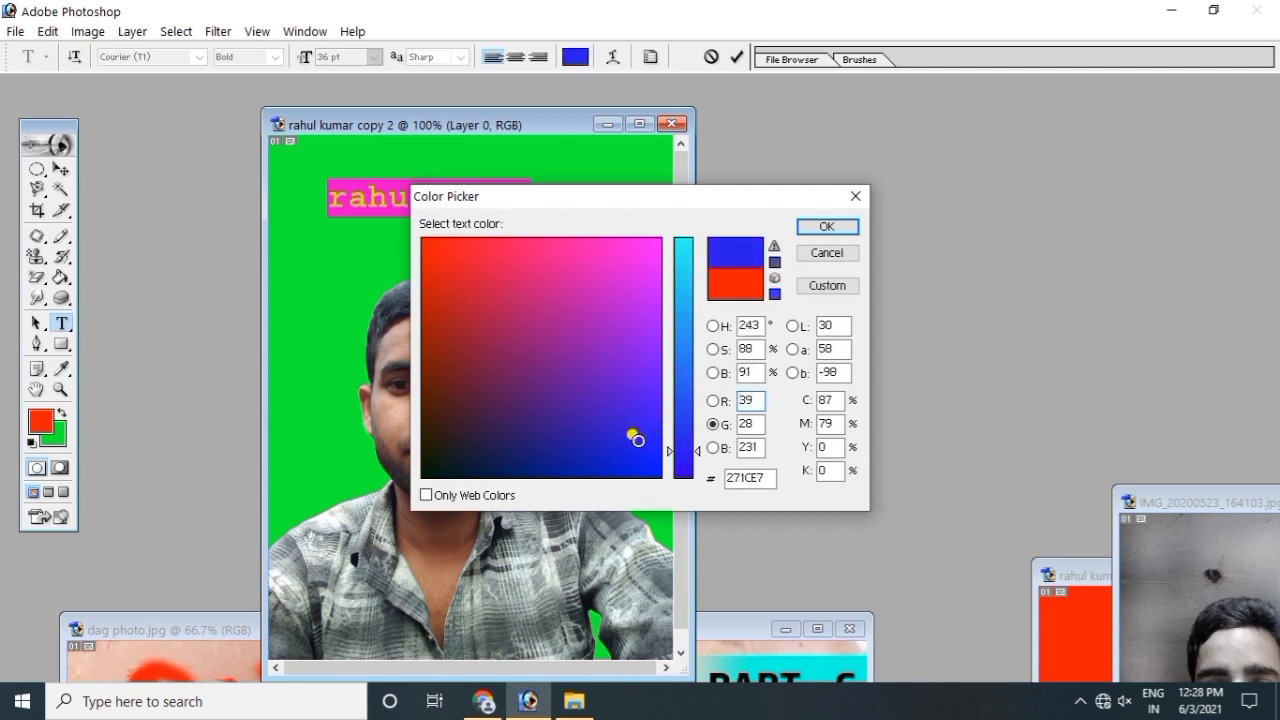
left_click(818, 228)
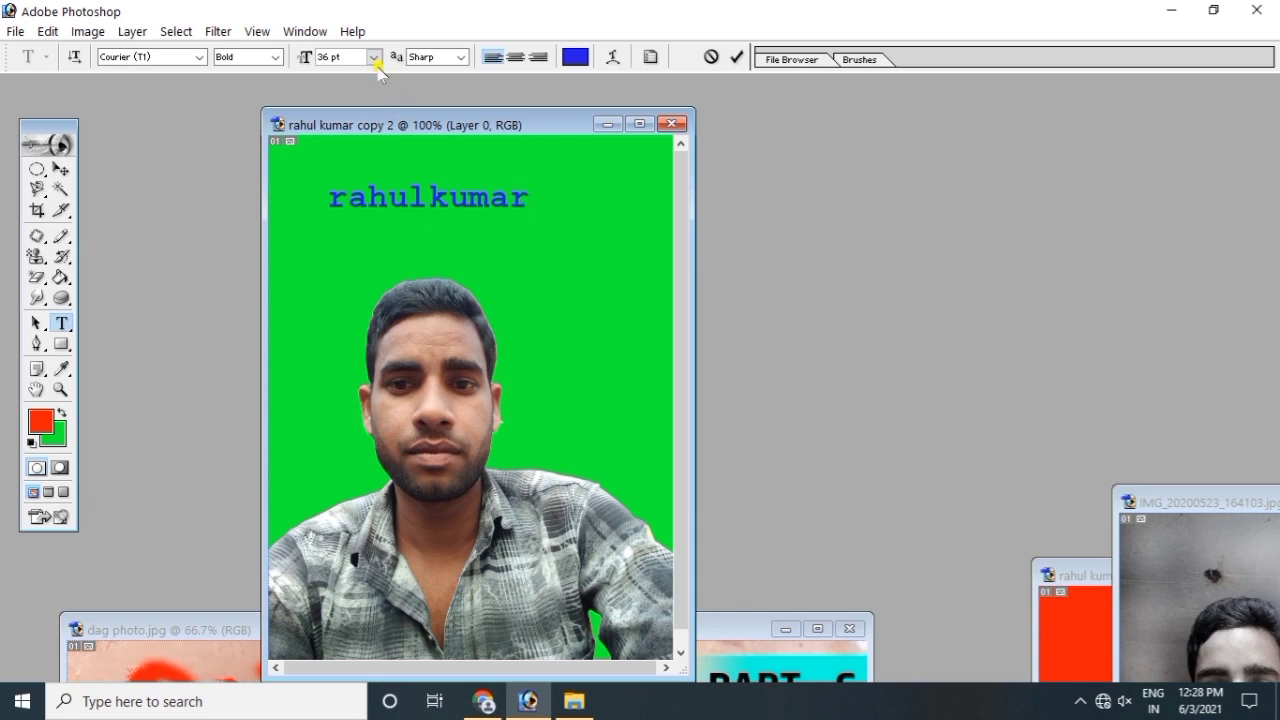
Step: Select the name text and try 48 pt before settling back on 36 pt
left_click_drag(557, 204, 329, 191)
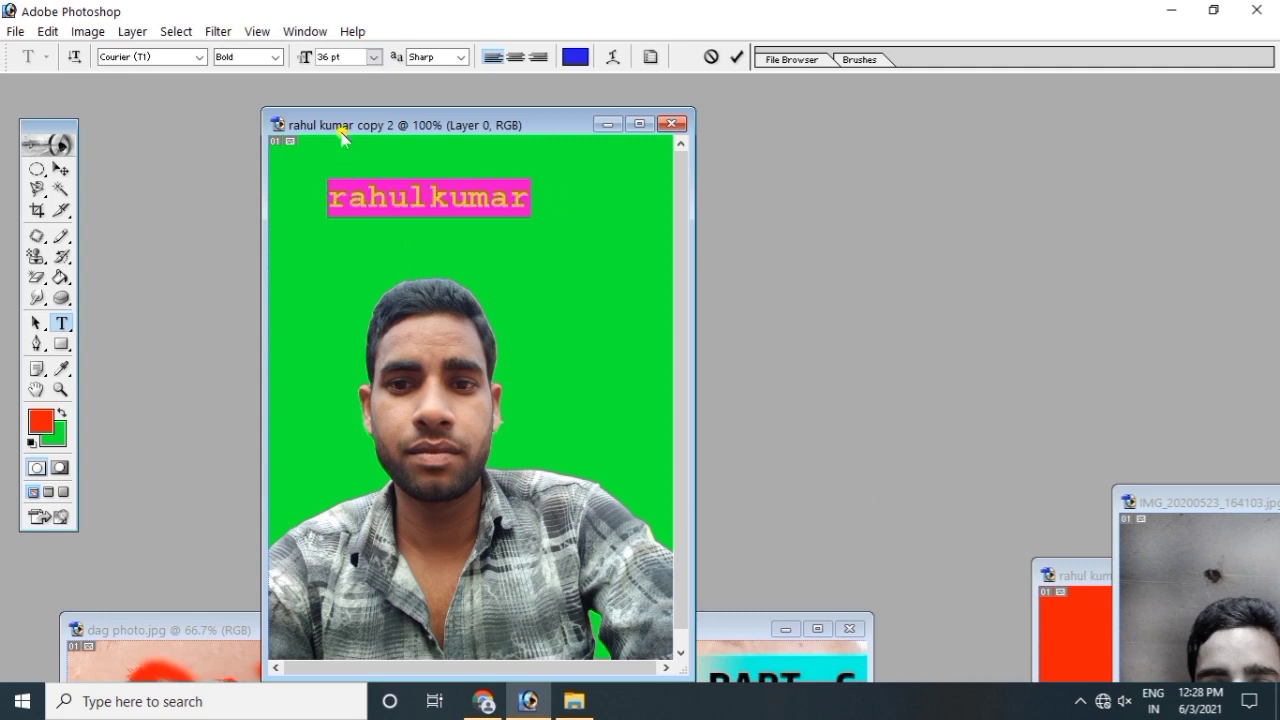
left_click(372, 58)
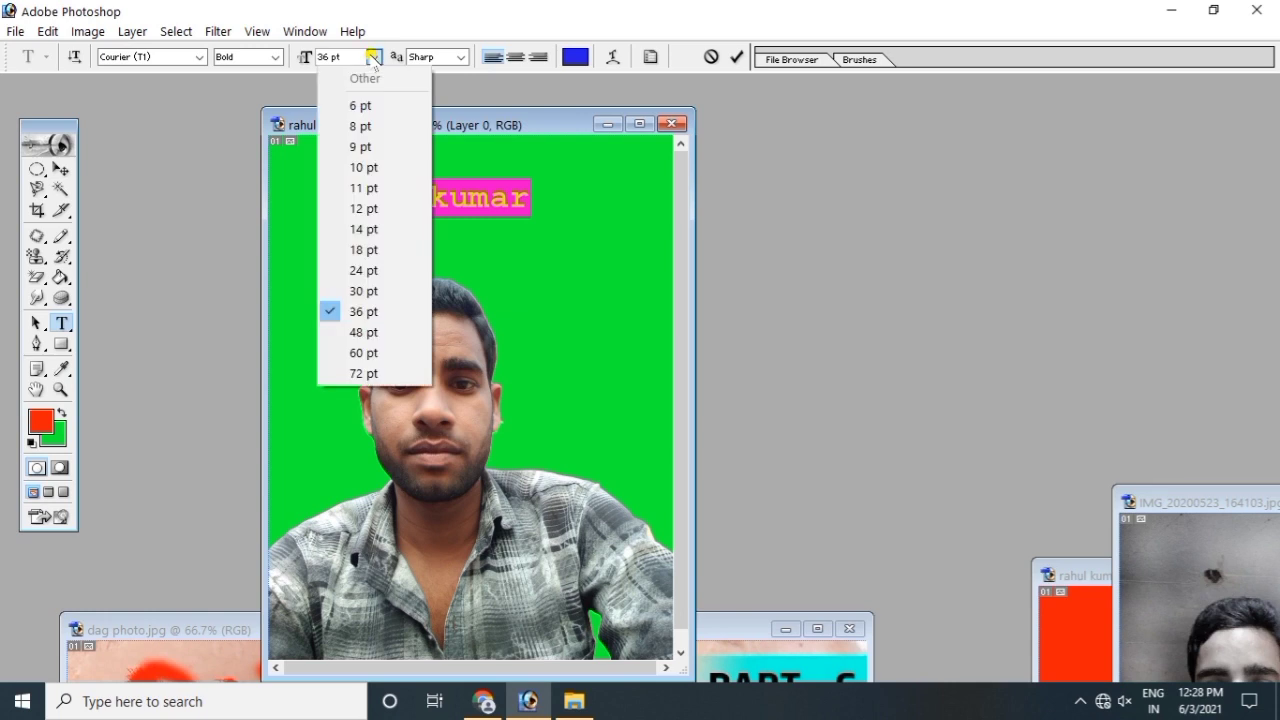
left_click(373, 333)
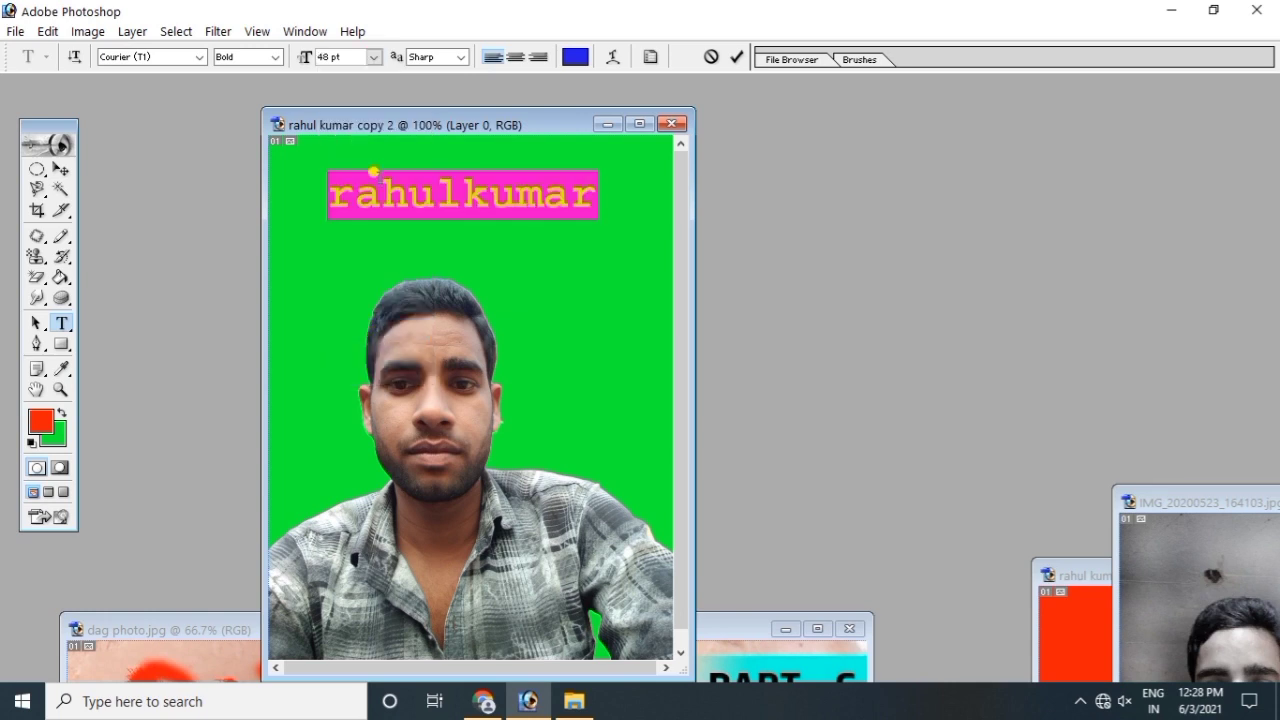
left_click(373, 57)
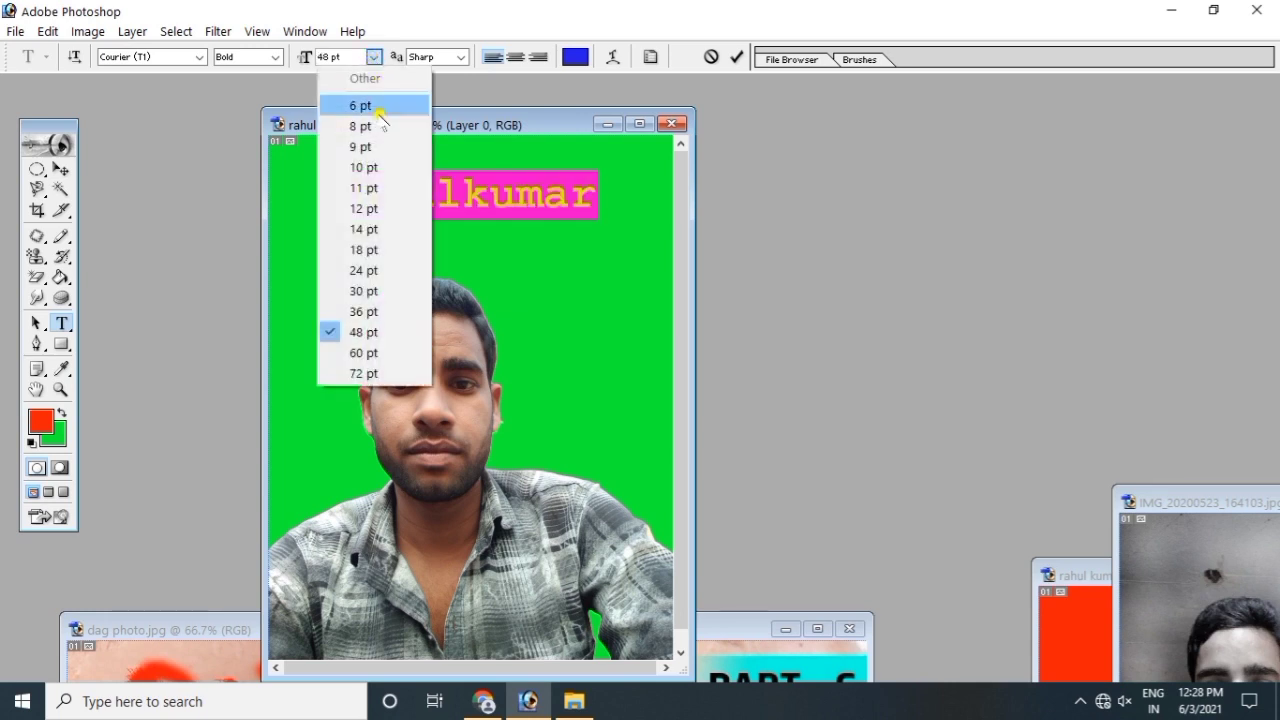
left_click(375, 312)
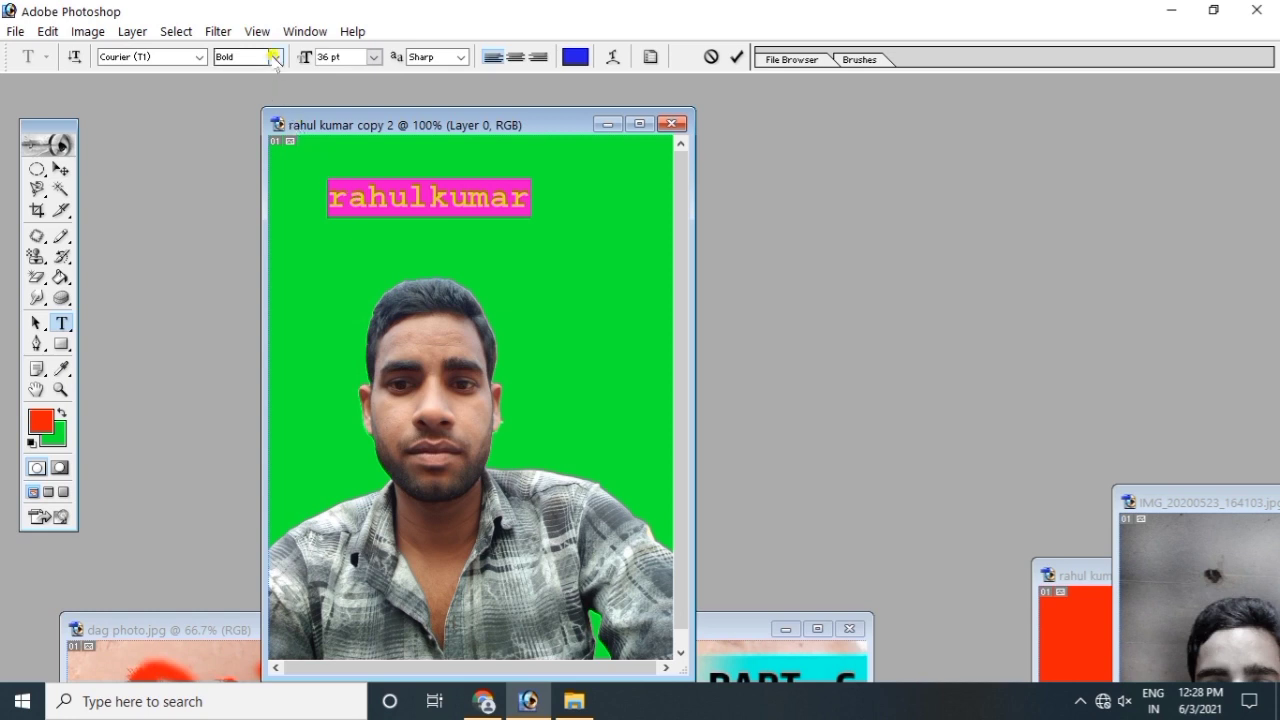
Step: Try Eras Demi ITC, then set the name's font to Georgia Regular
left_click(201, 57)
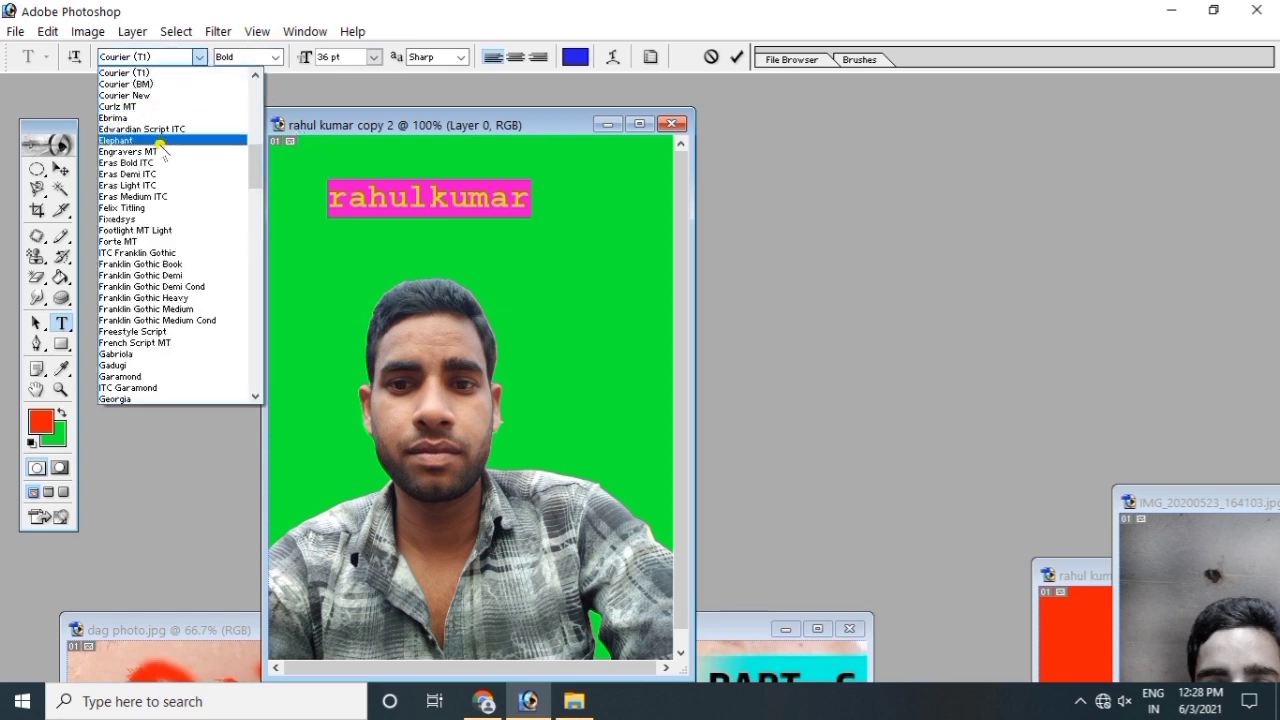
left_click(156, 174)
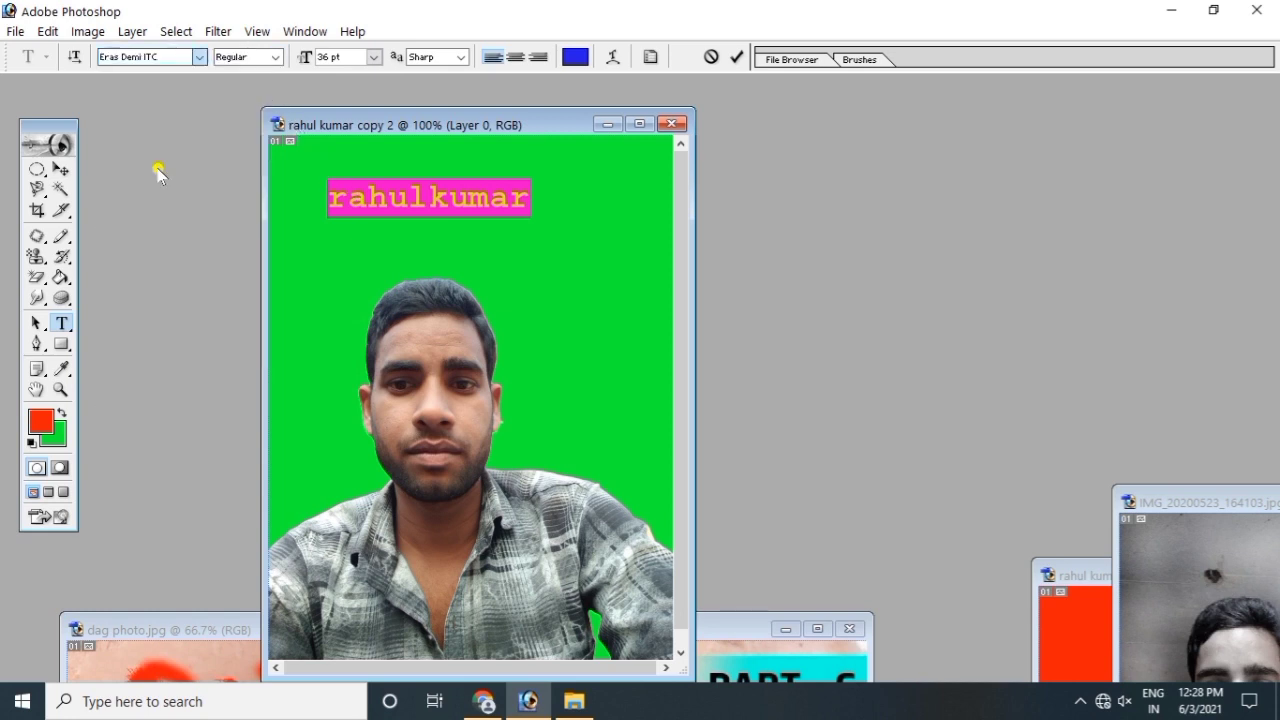
left_click(200, 57)
left_click(152, 297)
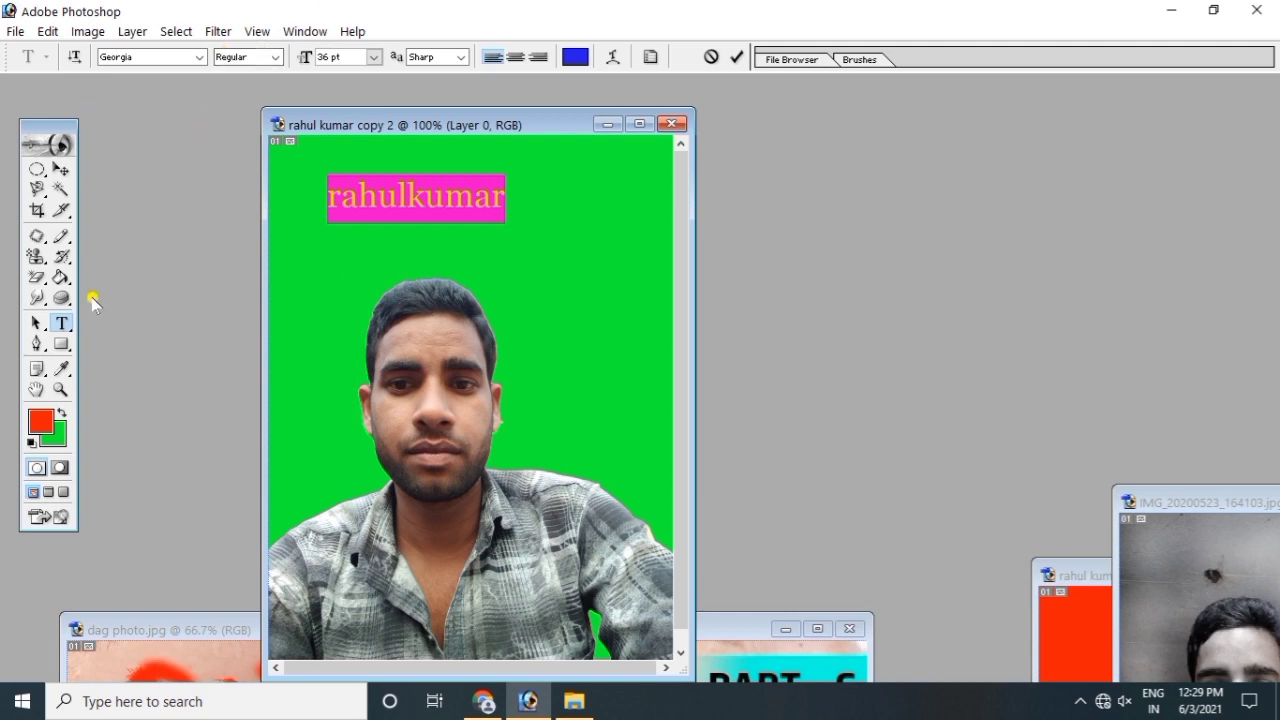
left_click(70, 321)
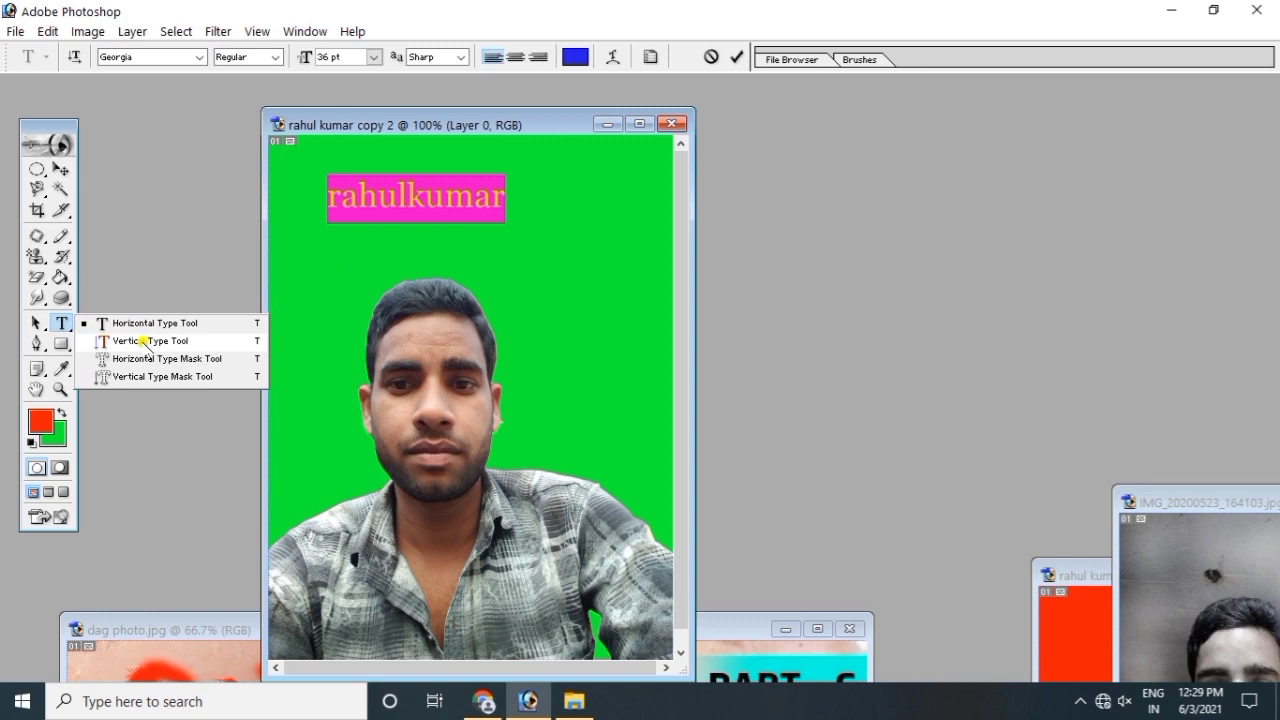
Step: Type the man's name as vertical text down the portrait's left edge and commit it
left_click(145, 341)
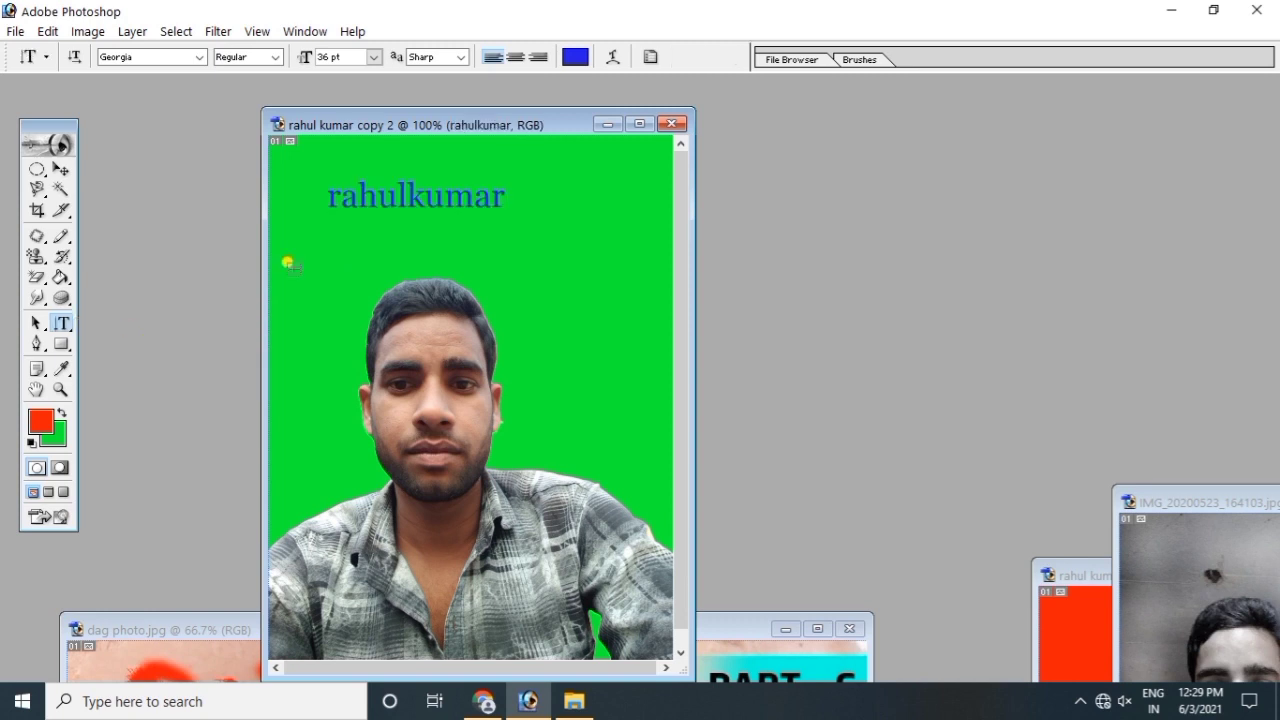
left_click(299, 288)
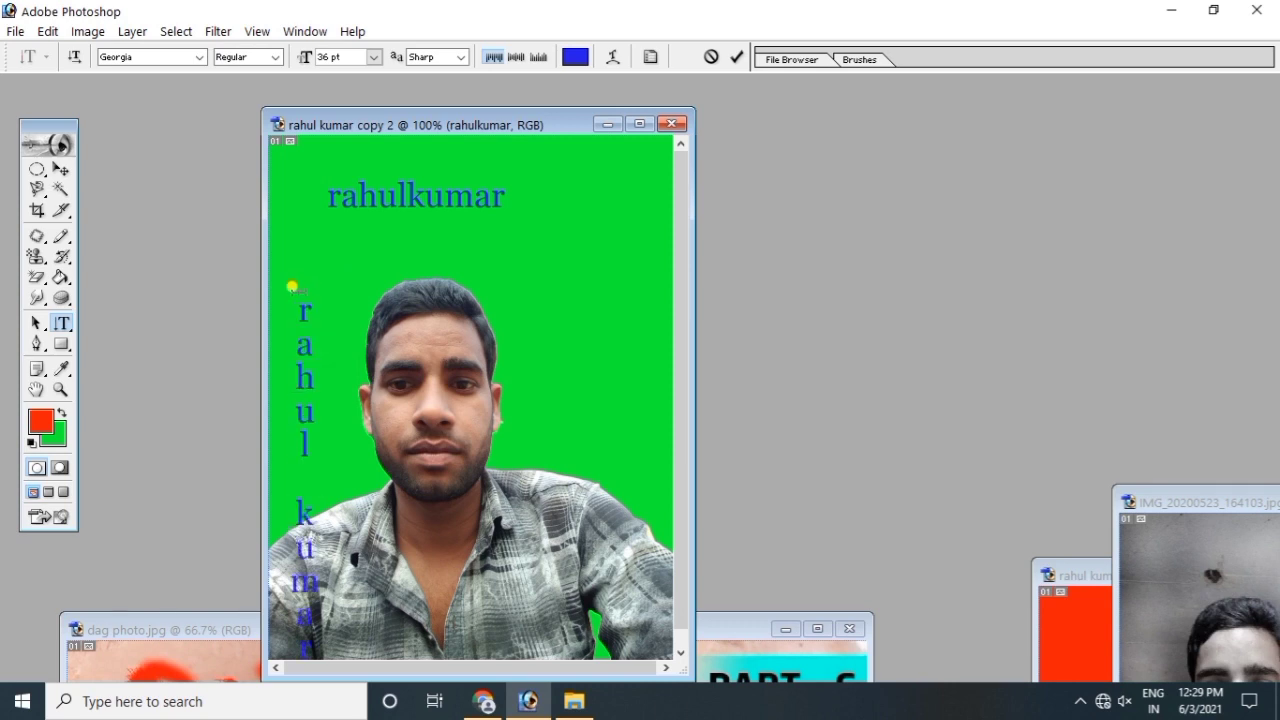
left_click_drag(292, 287, 354, 616)
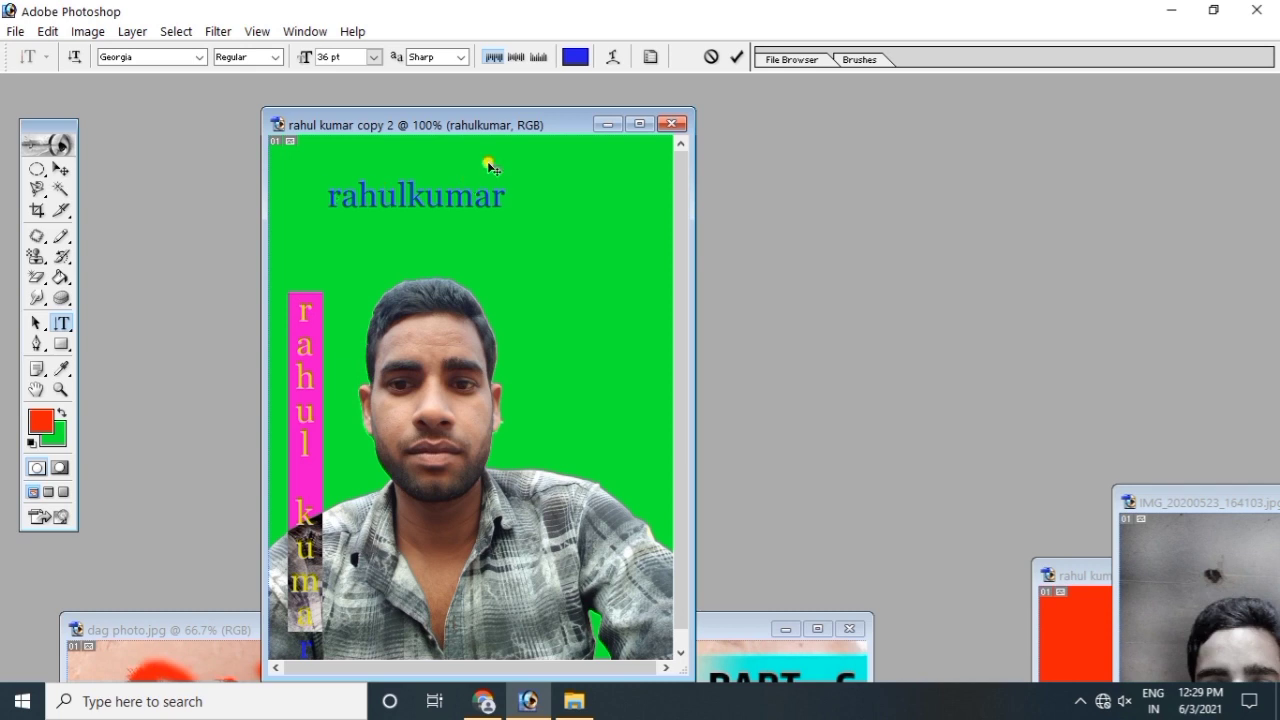
left_click(37, 343)
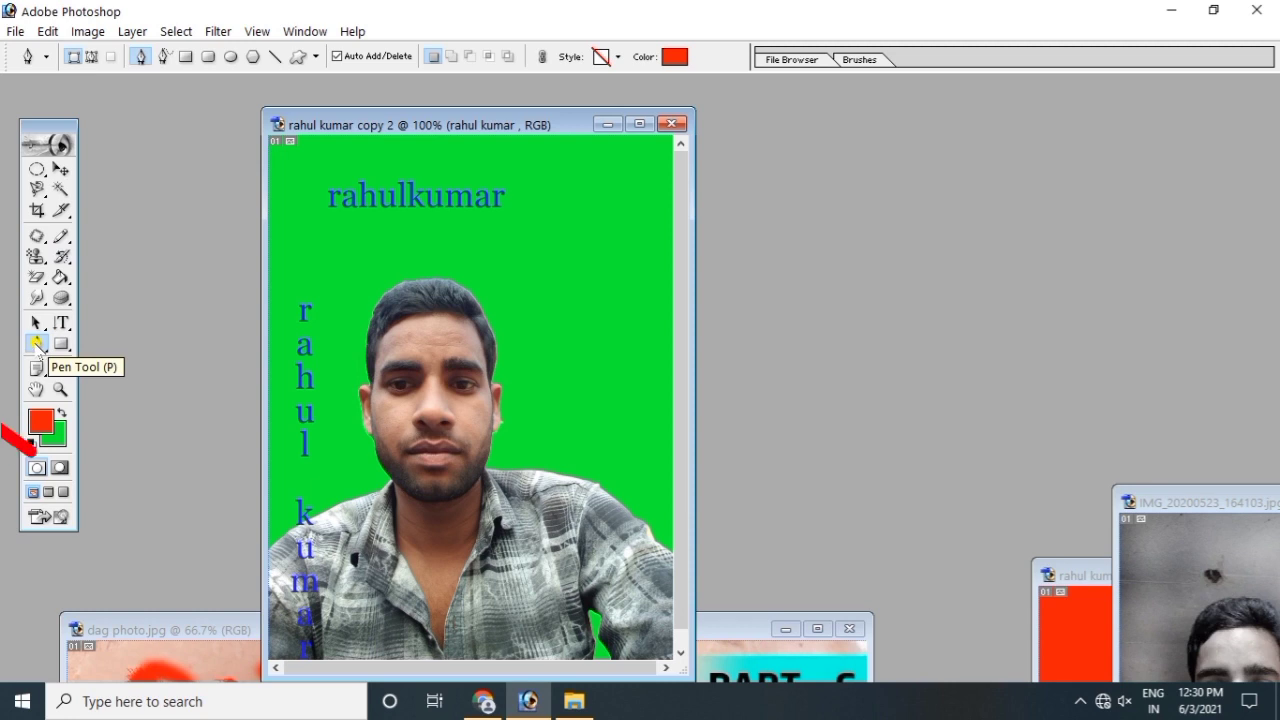
Step: Draw a large closed red curved shape with the Pen tool across the portrait's top
left_click(37, 343)
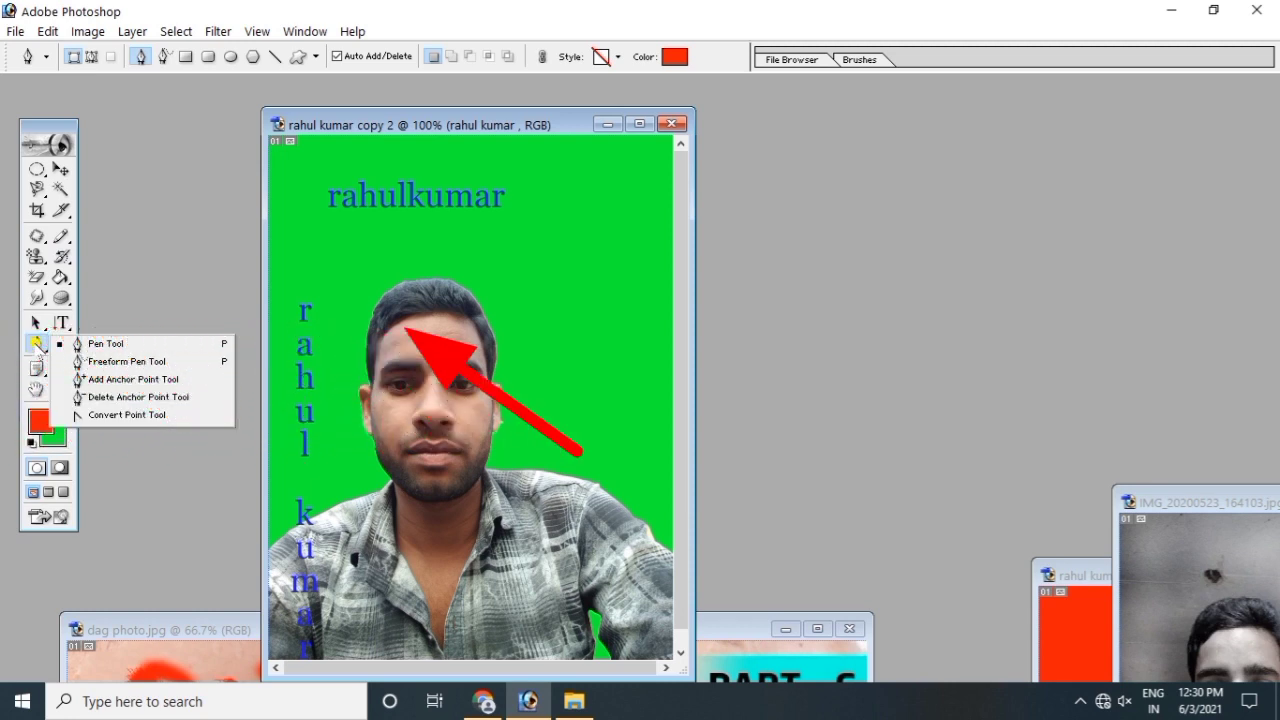
left_click(106, 344)
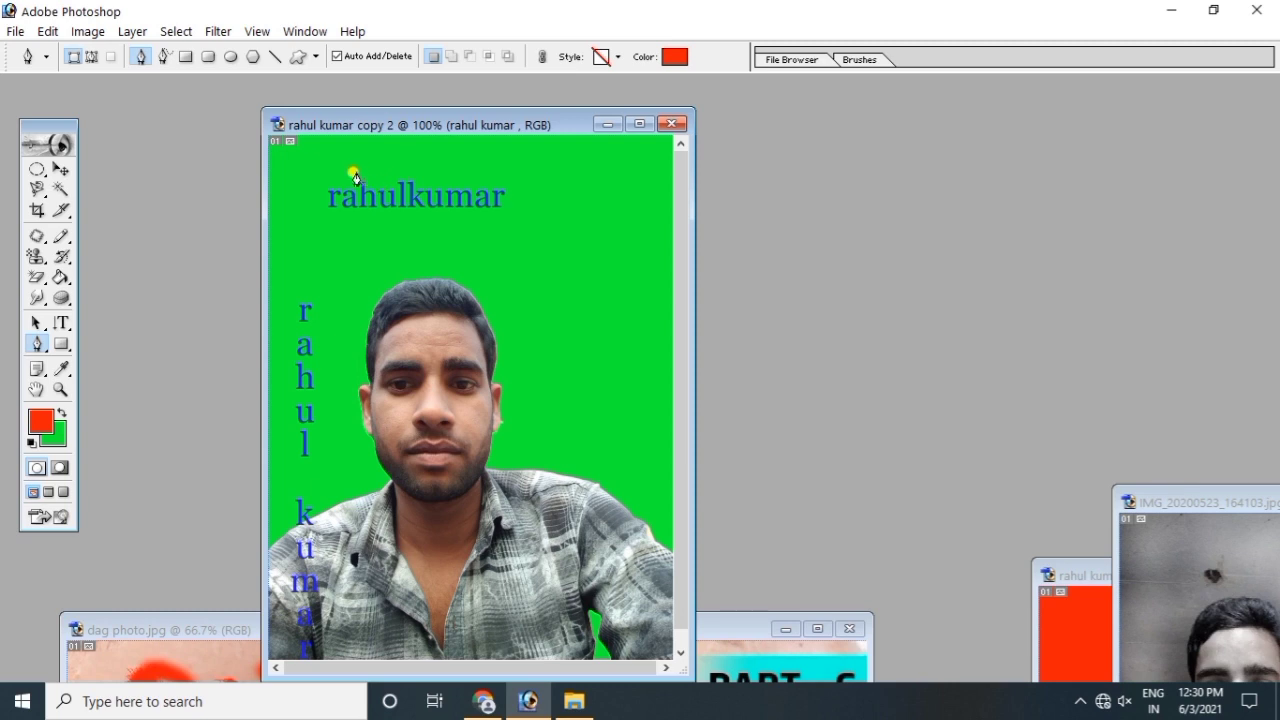
left_click_drag(305, 180, 357, 170)
left_click_drag(434, 166, 628, 229)
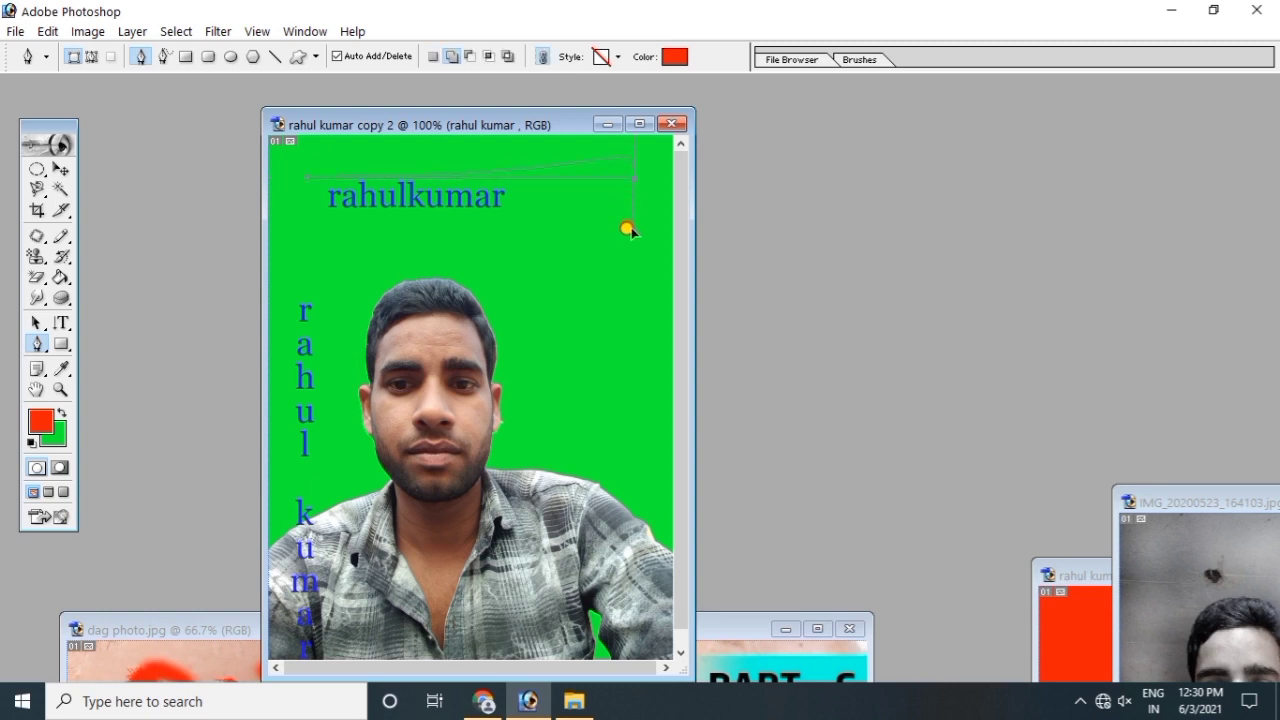
left_click(581, 162)
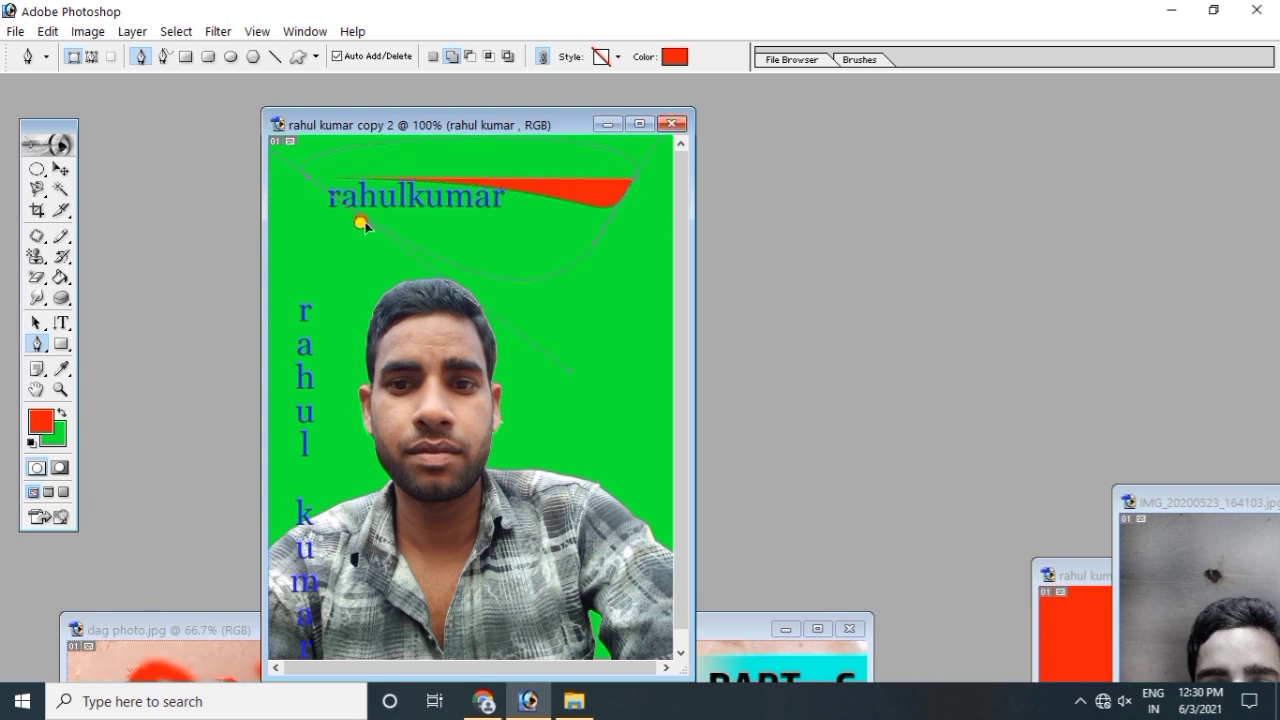
left_click(363, 224)
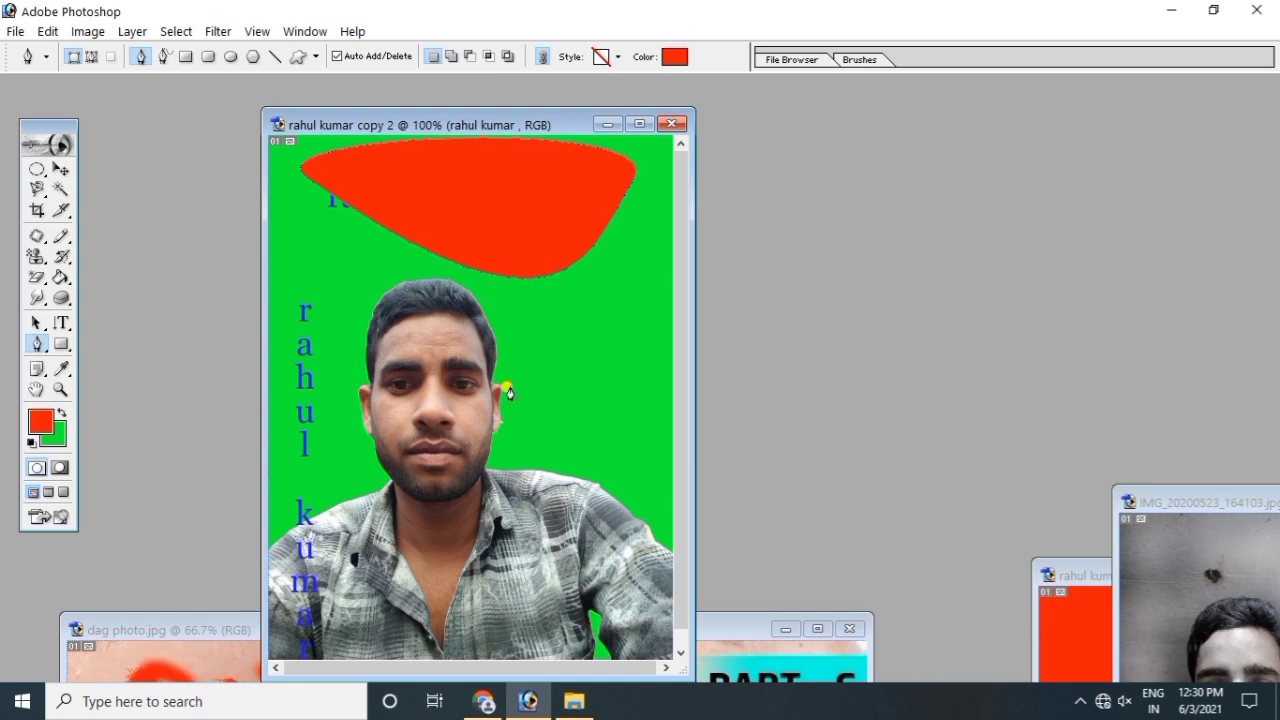
Step: Draw a second red curved shape beside the eye
left_click_drag(383, 357, 497, 413)
left_click_drag(365, 347, 500, 314)
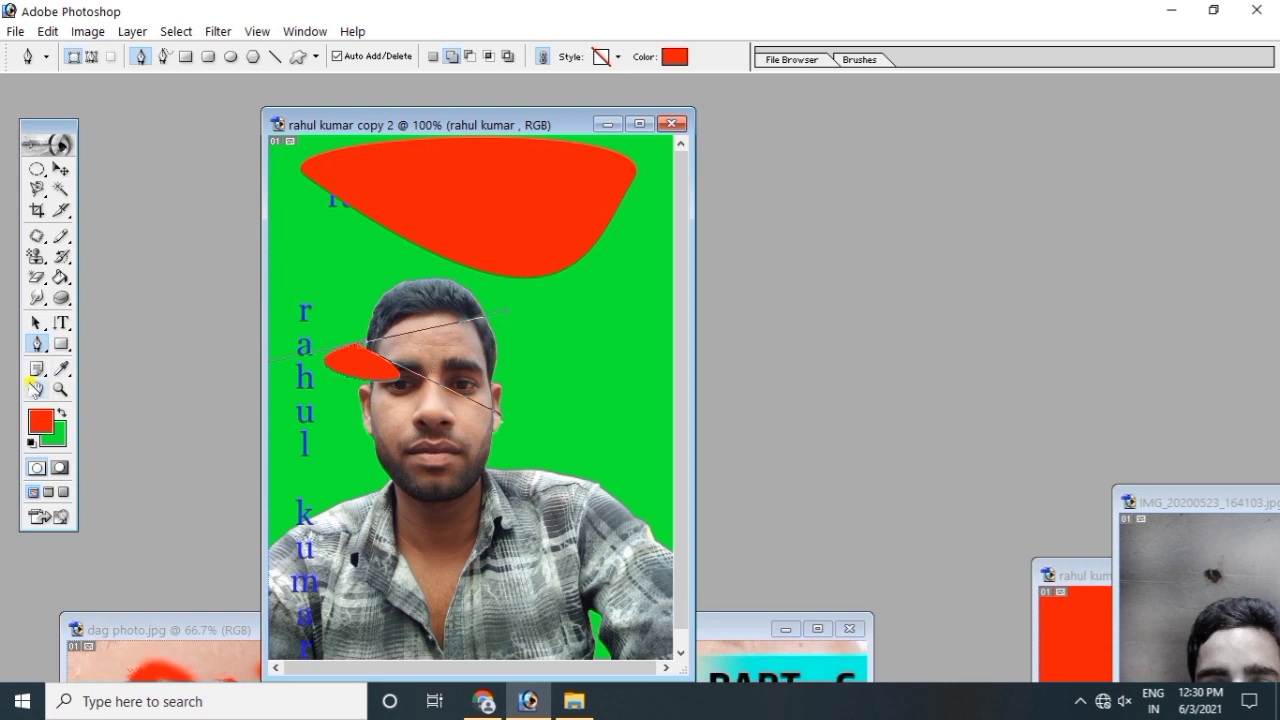
left_click(37, 345)
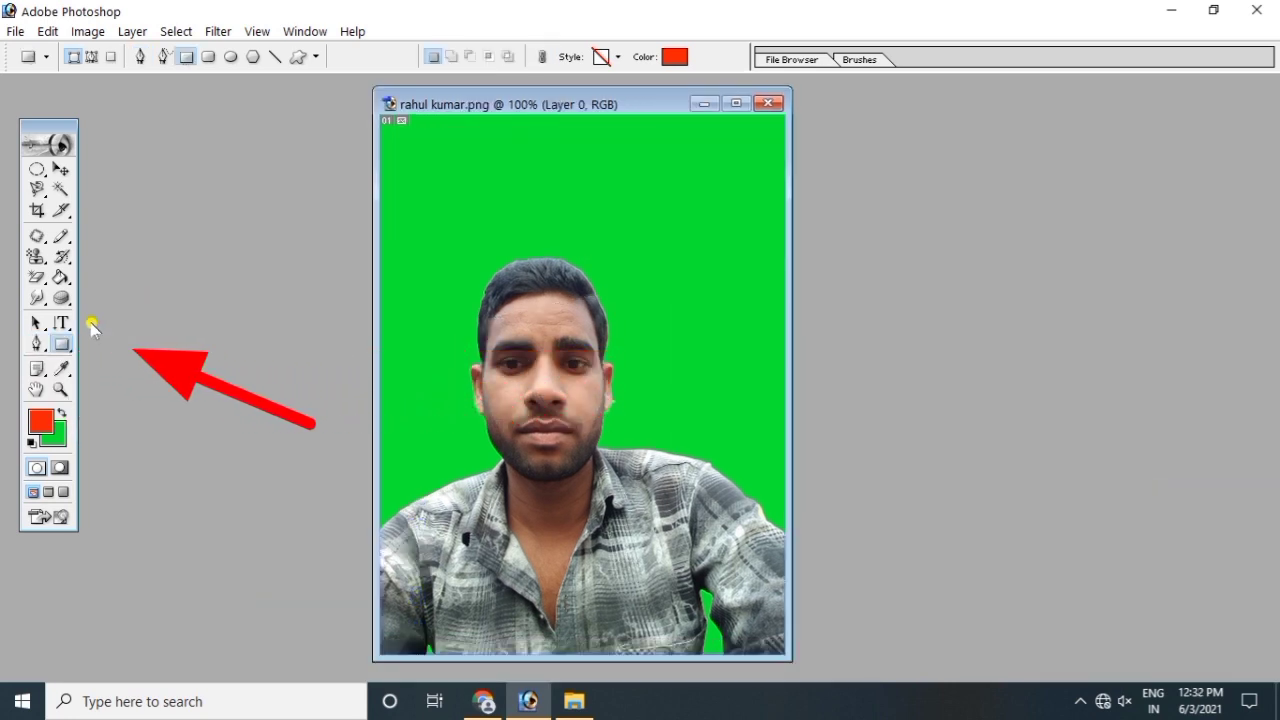
Step: Draw a solid red rectangle across the green background above the man's head
left_click(62, 344)
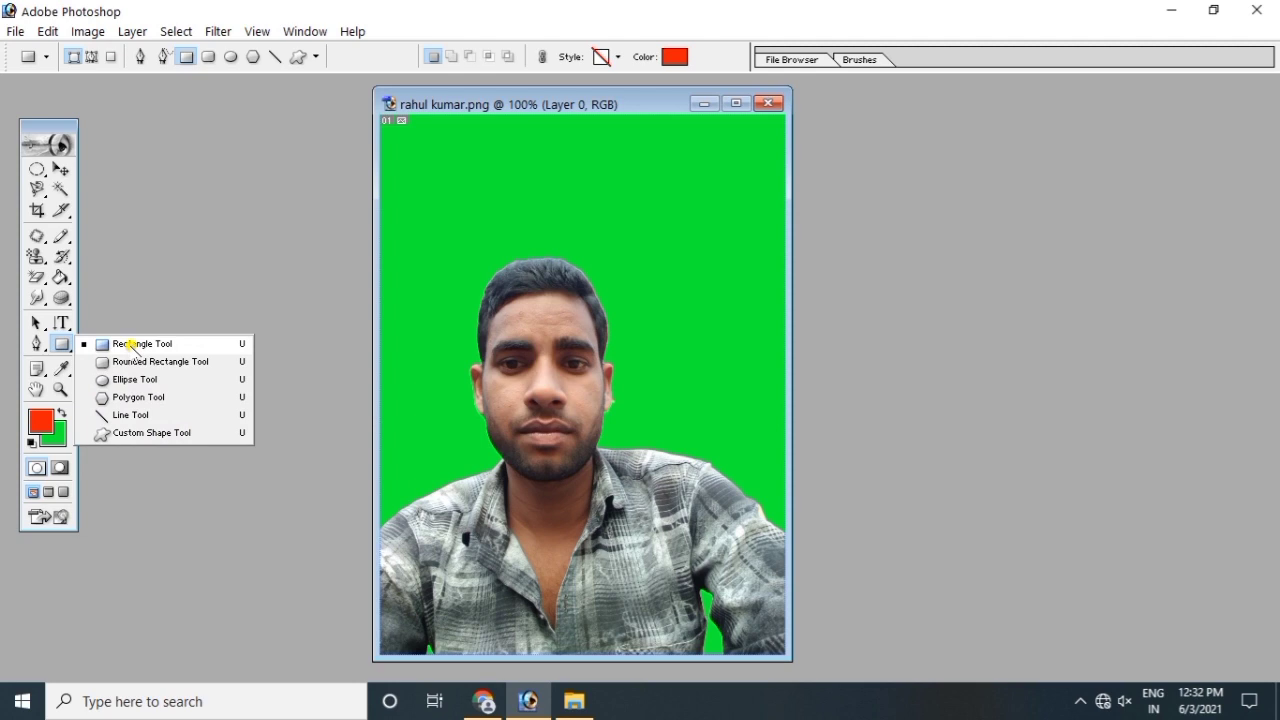
left_click(132, 345)
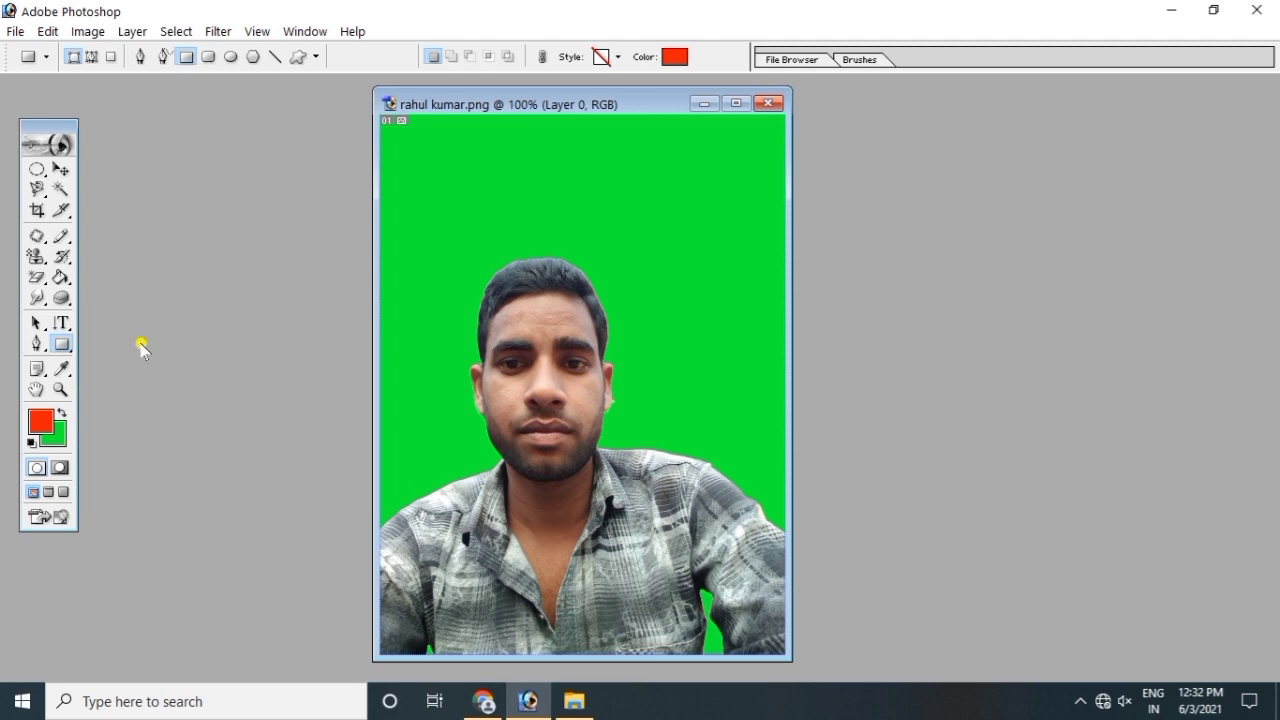
left_click_drag(449, 168, 575, 212)
left_click_drag(714, 210, 684, 226)
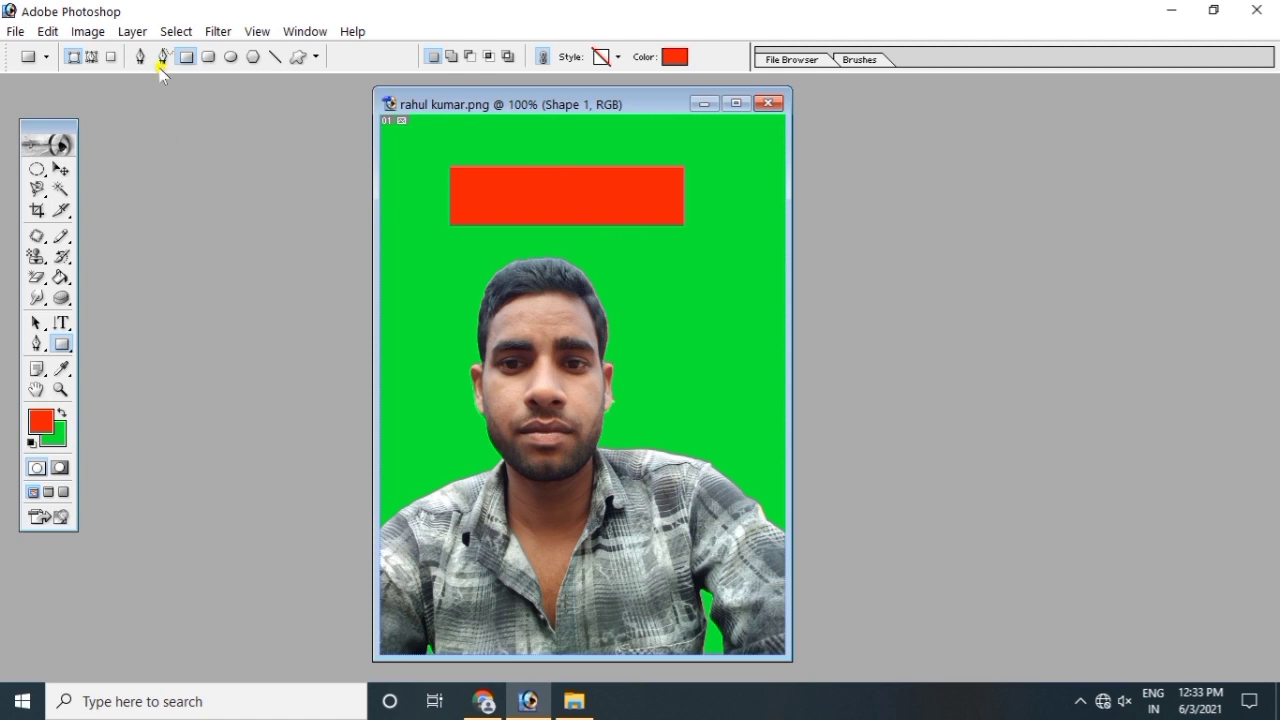
Step: Draw a tall red rounded-rectangle bar on the left
left_click(61, 343)
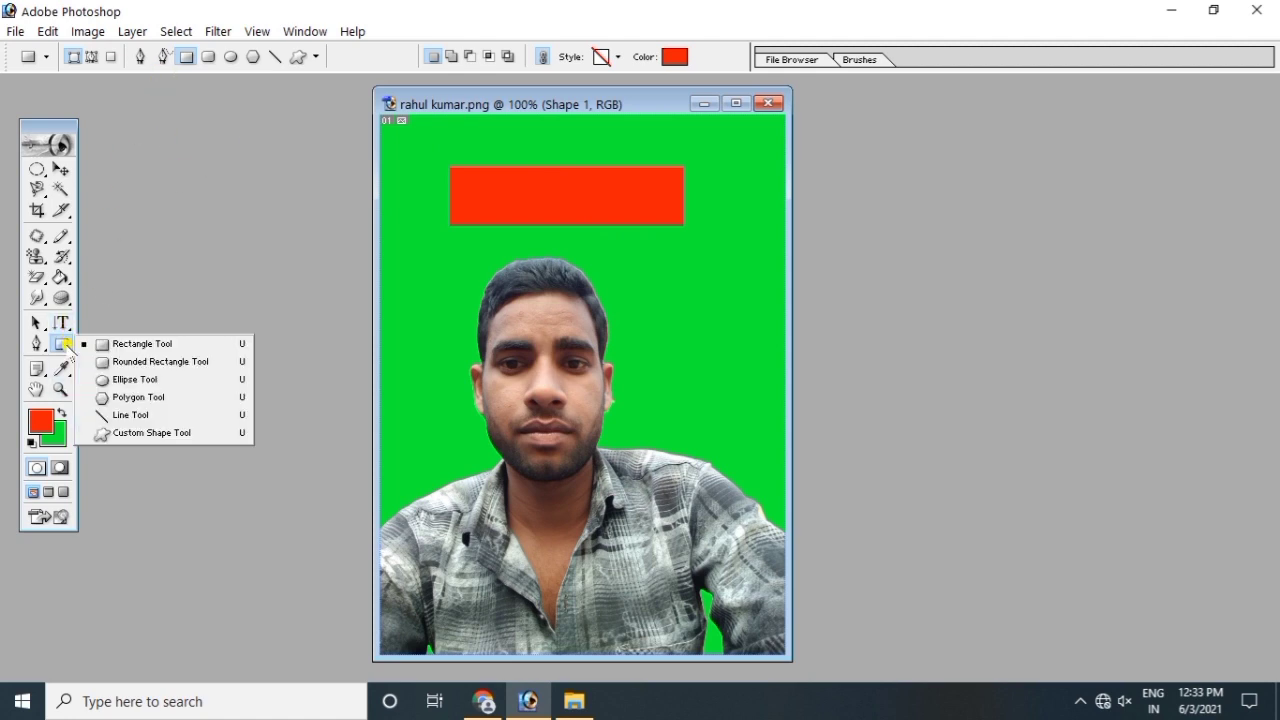
left_click(138, 362)
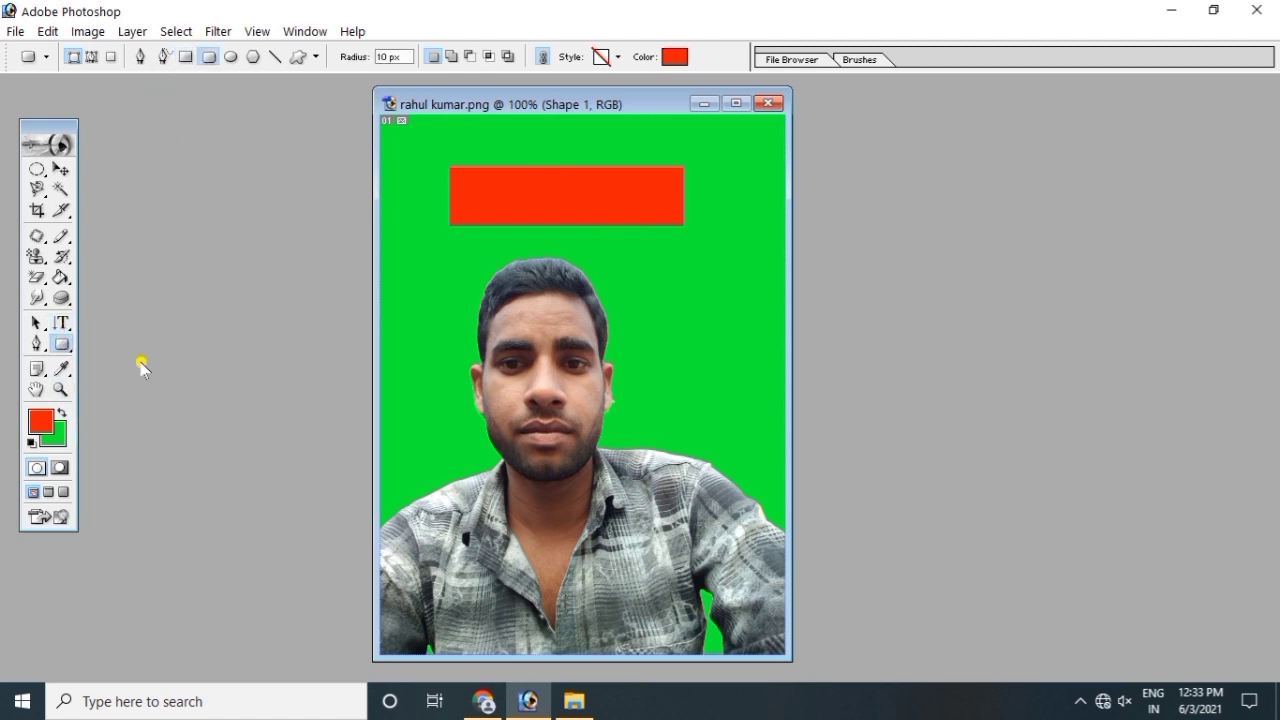
left_click_drag(400, 236, 442, 395)
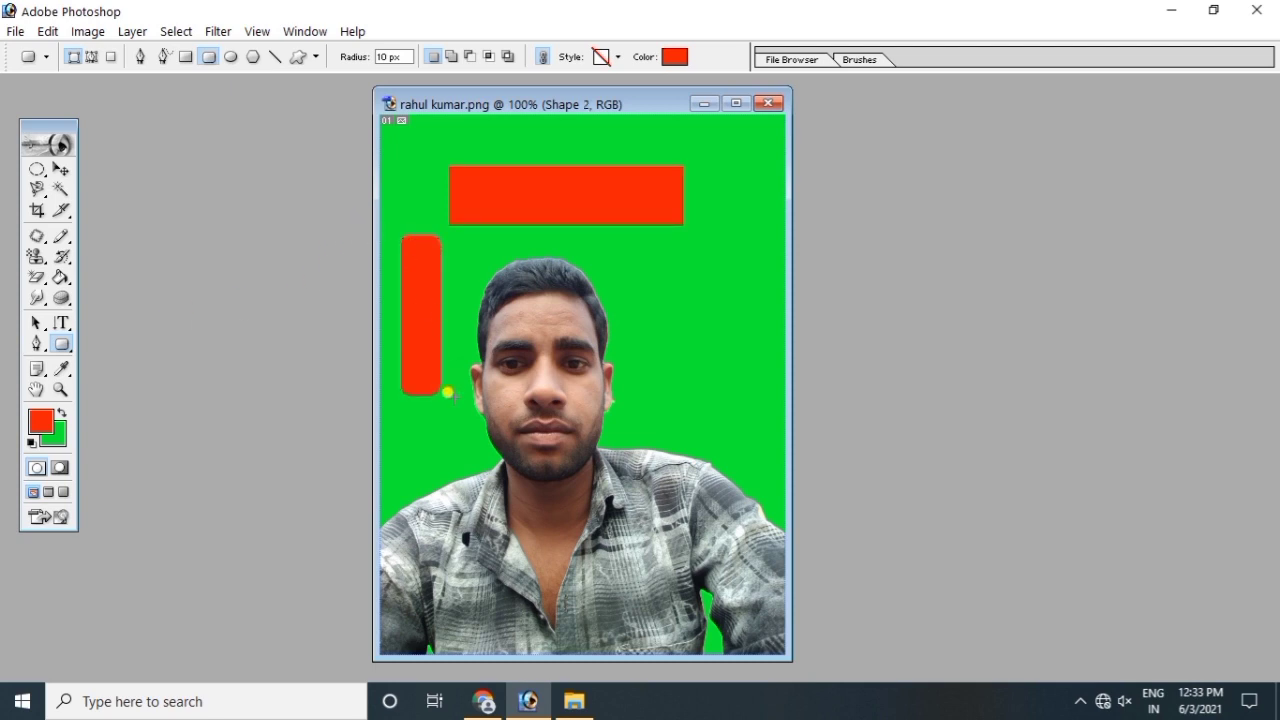
Step: Draw a red five-sided polygon at the upper right
left_click(70, 347)
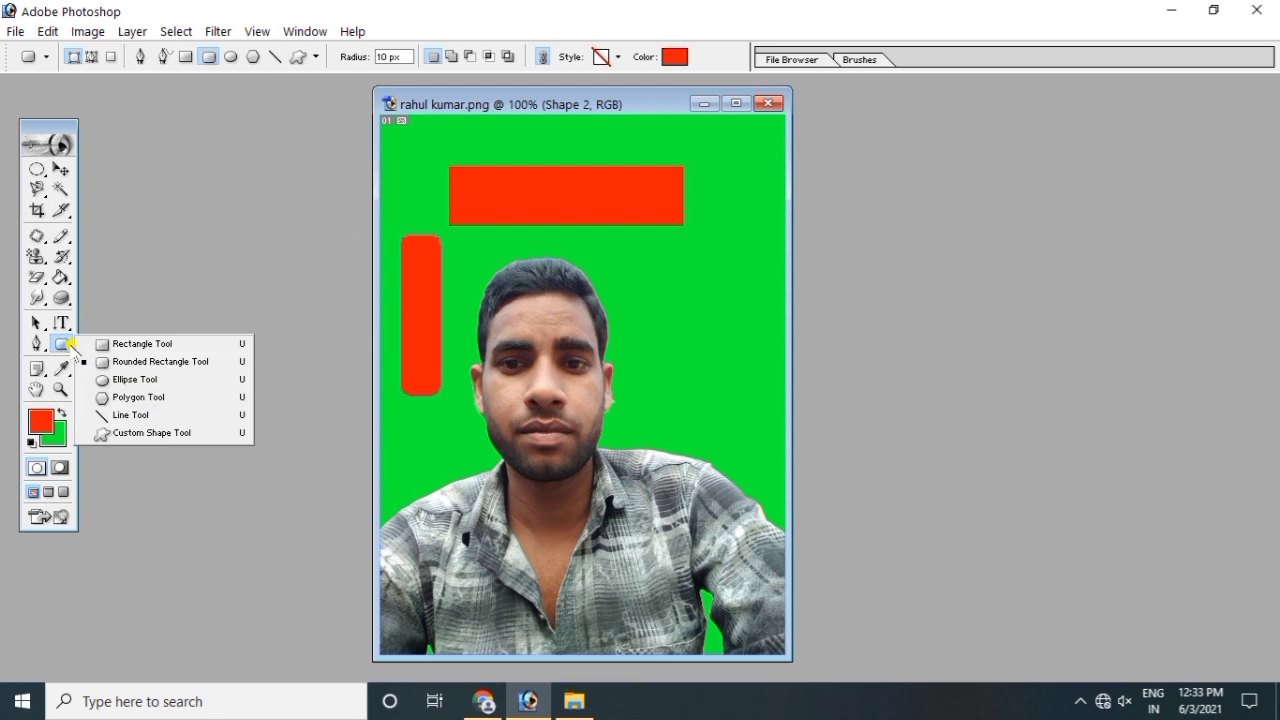
left_click(130, 434)
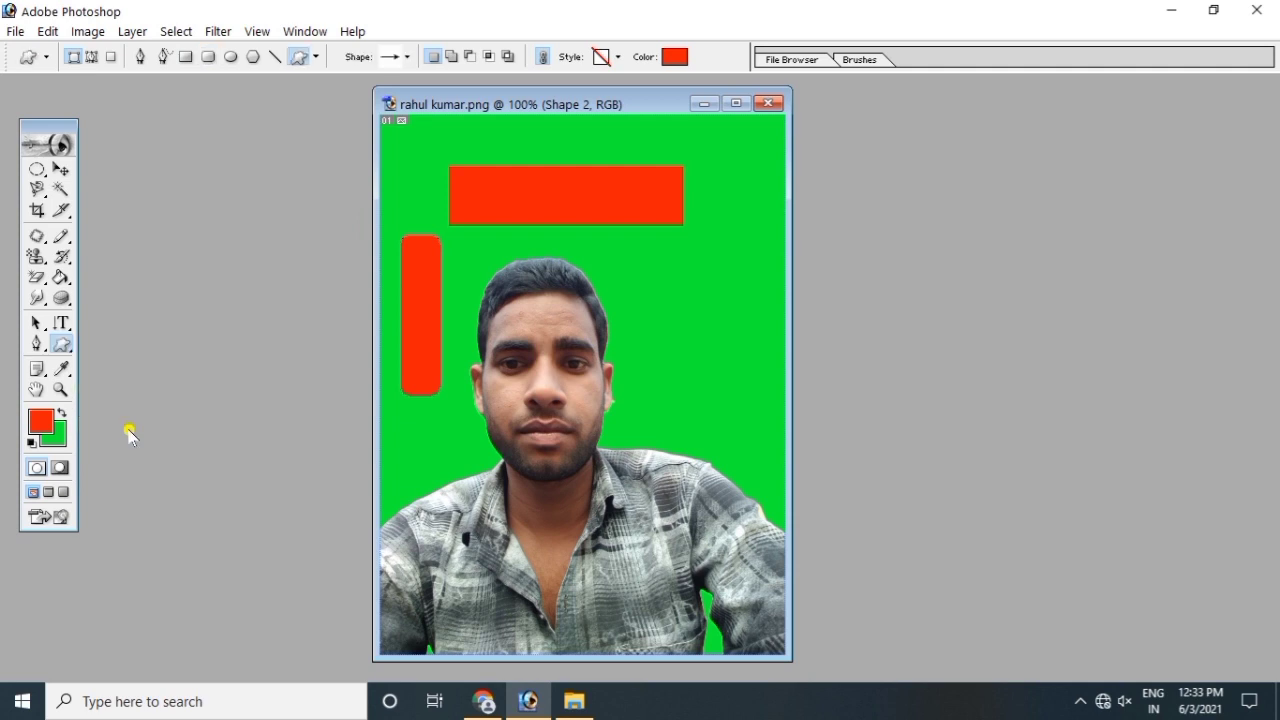
right_click(61, 344)
left_click(127, 431)
left_click(316, 57)
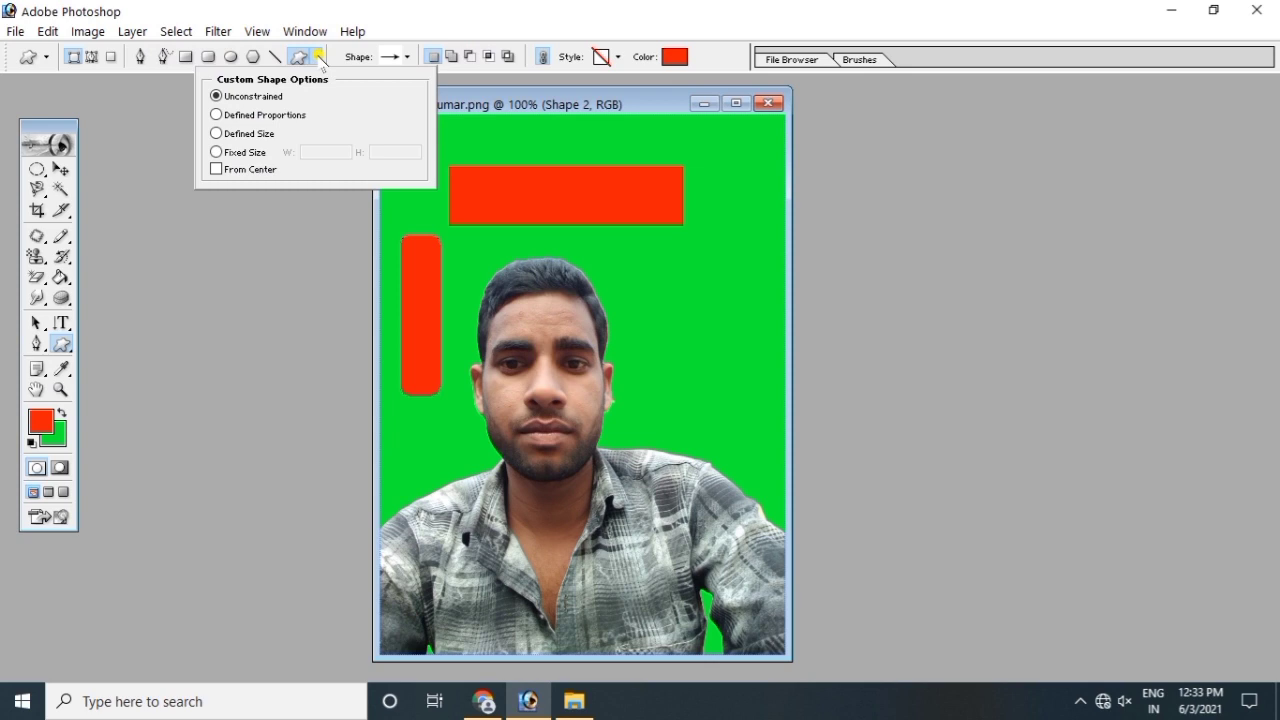
left_click(258, 285)
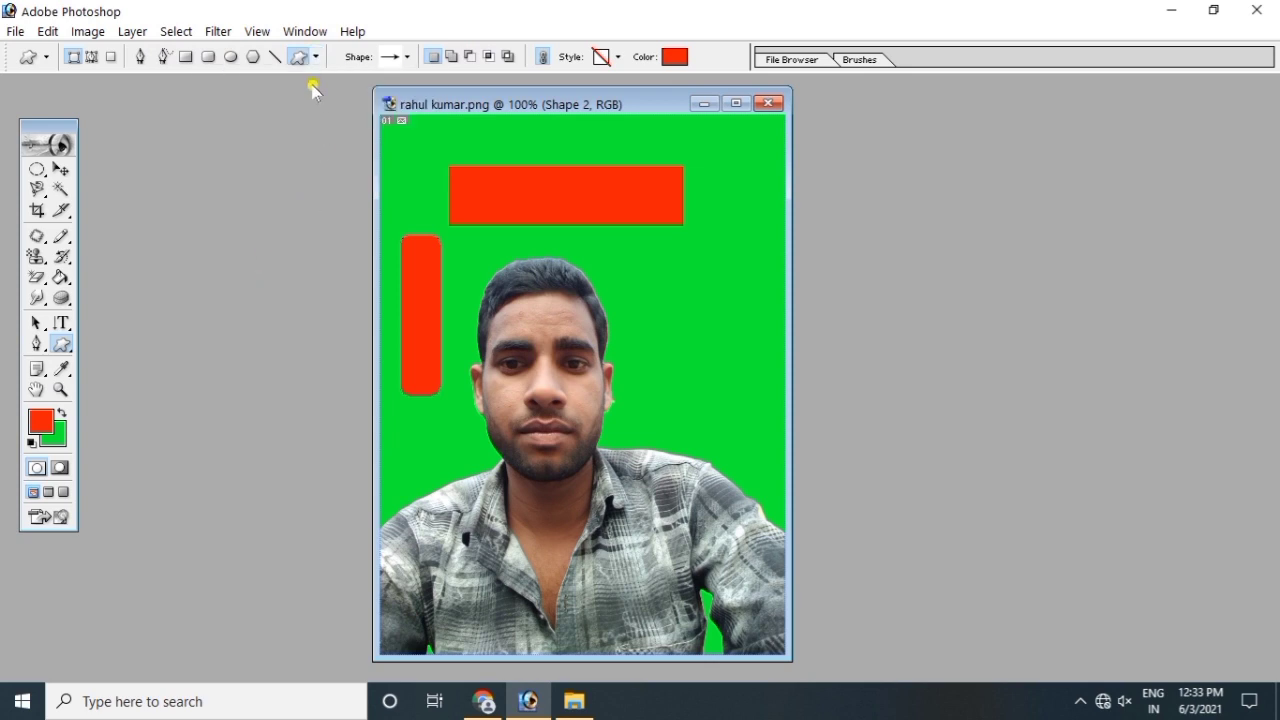
left_click(253, 58)
mouse_move(658, 253)
left_mouse_down()
mouse_move(711, 394)
mouse_move(702, 336)
left_mouse_up()
Step: Draw a red rectangle below the pentagon and a red square at the top edge
left_click(186, 57)
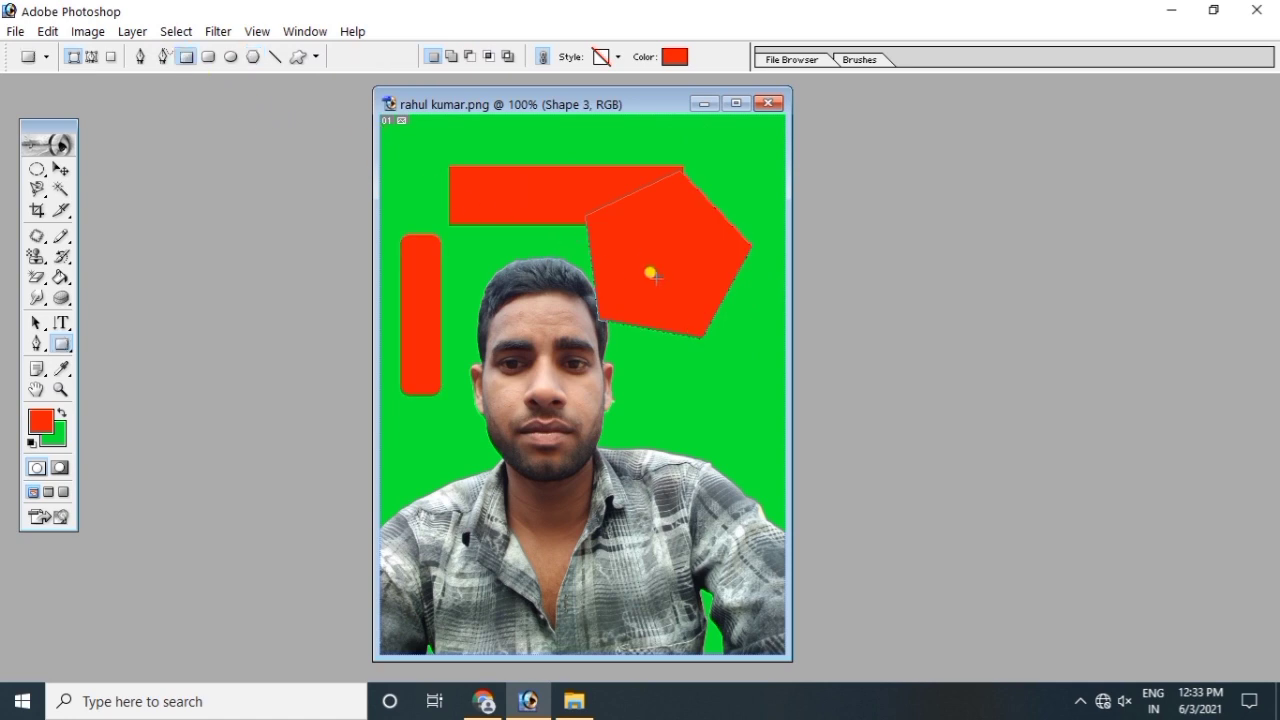
left_click_drag(717, 397, 748, 425)
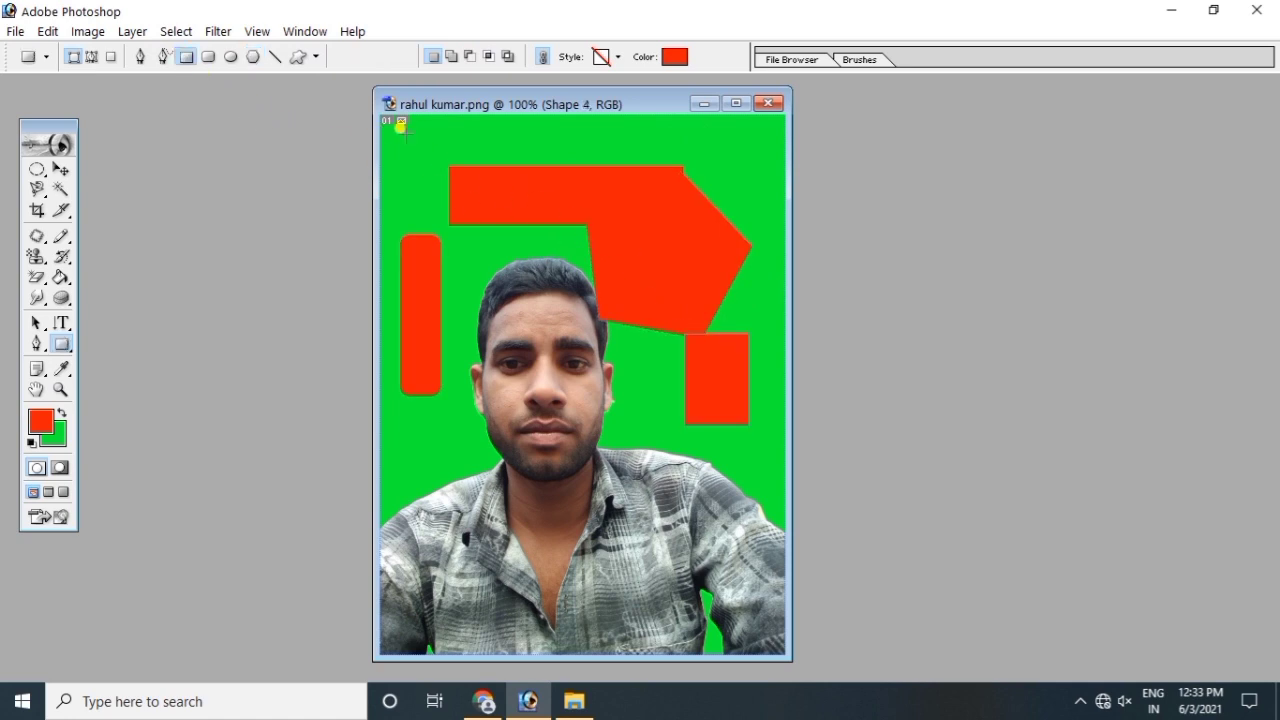
left_click(316, 57)
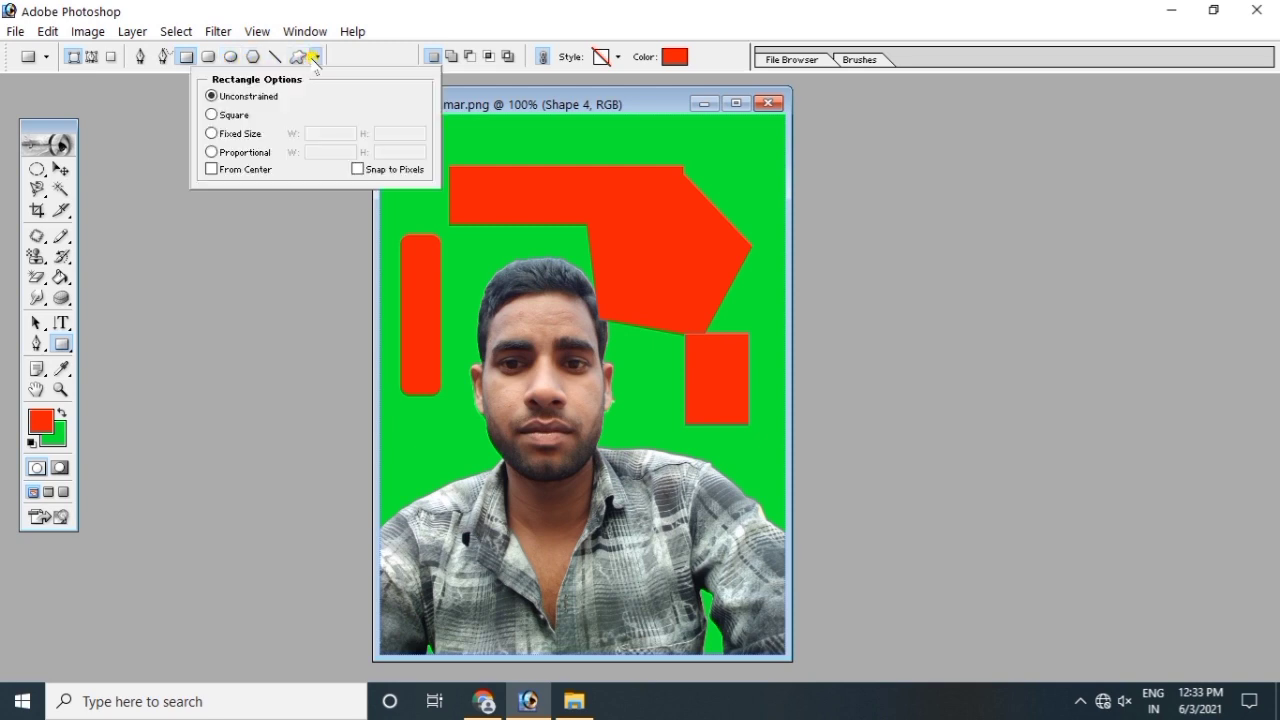
left_click(614, 124)
left_click_drag(628, 202, 698, 130)
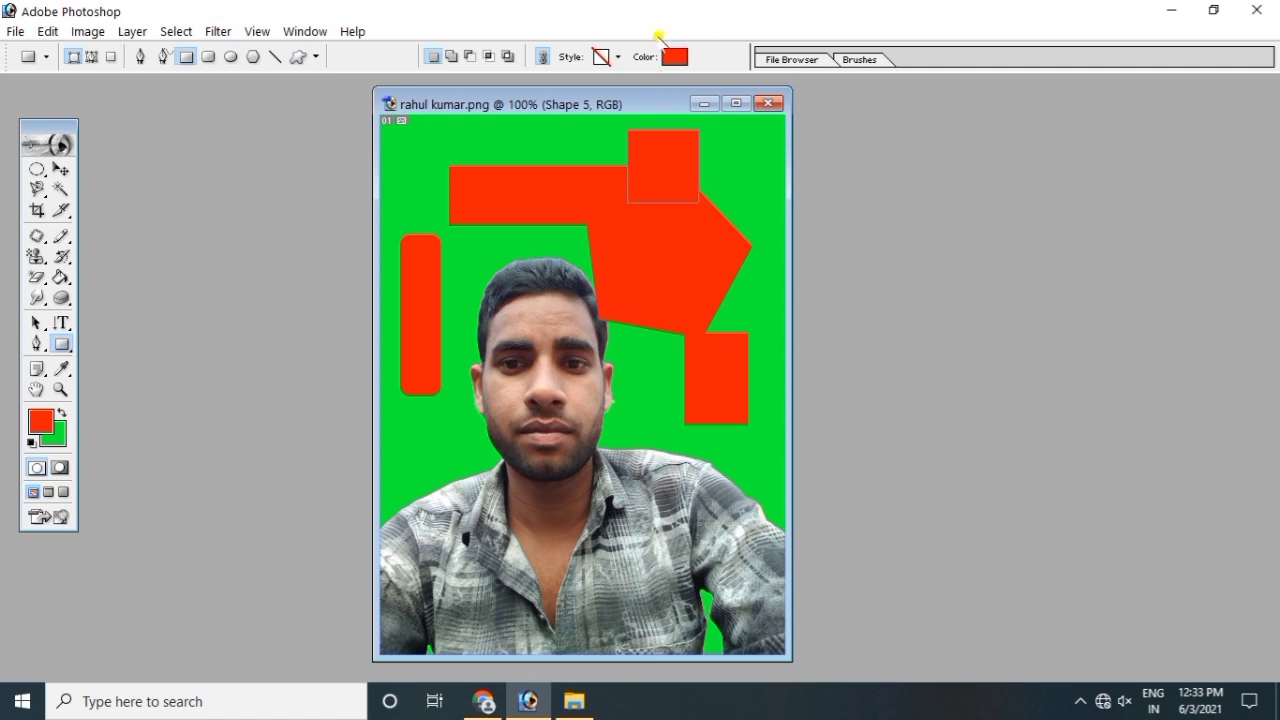
Step: Apply a purple preset layer style and draw three small styled bars, then pick another style
left_click(619, 57)
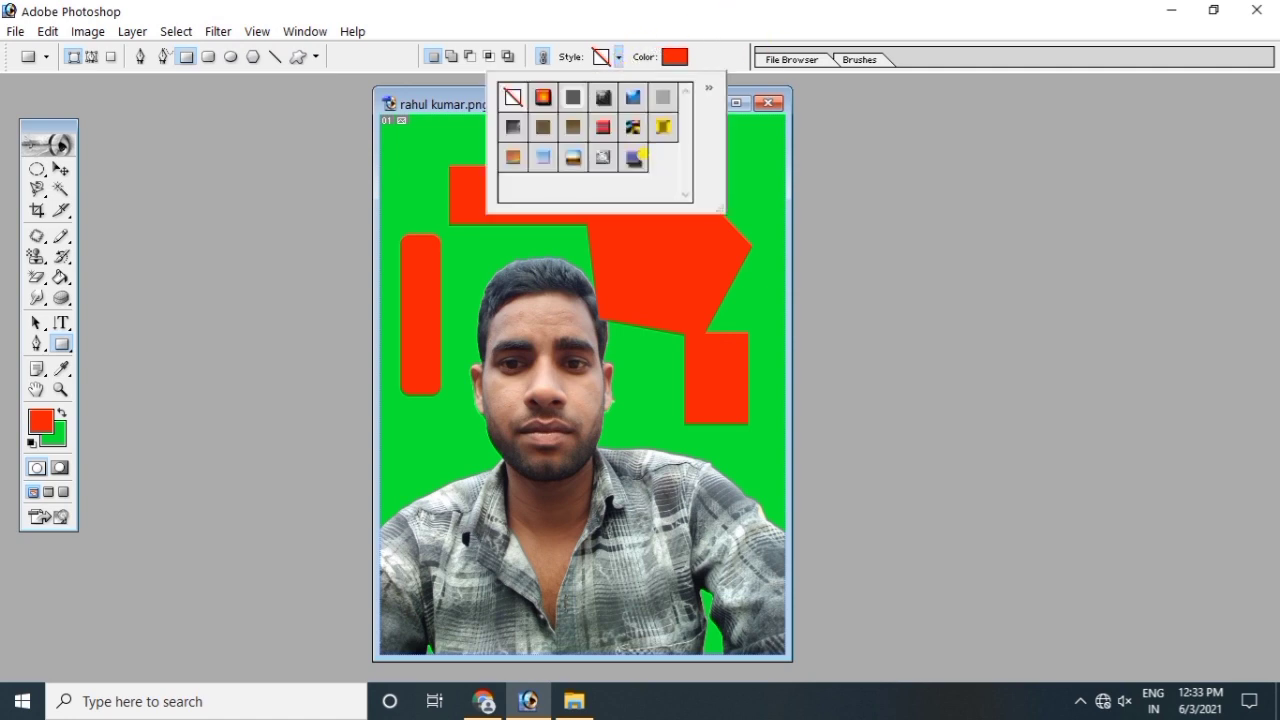
left_click(634, 157)
left_click_drag(528, 236, 576, 246)
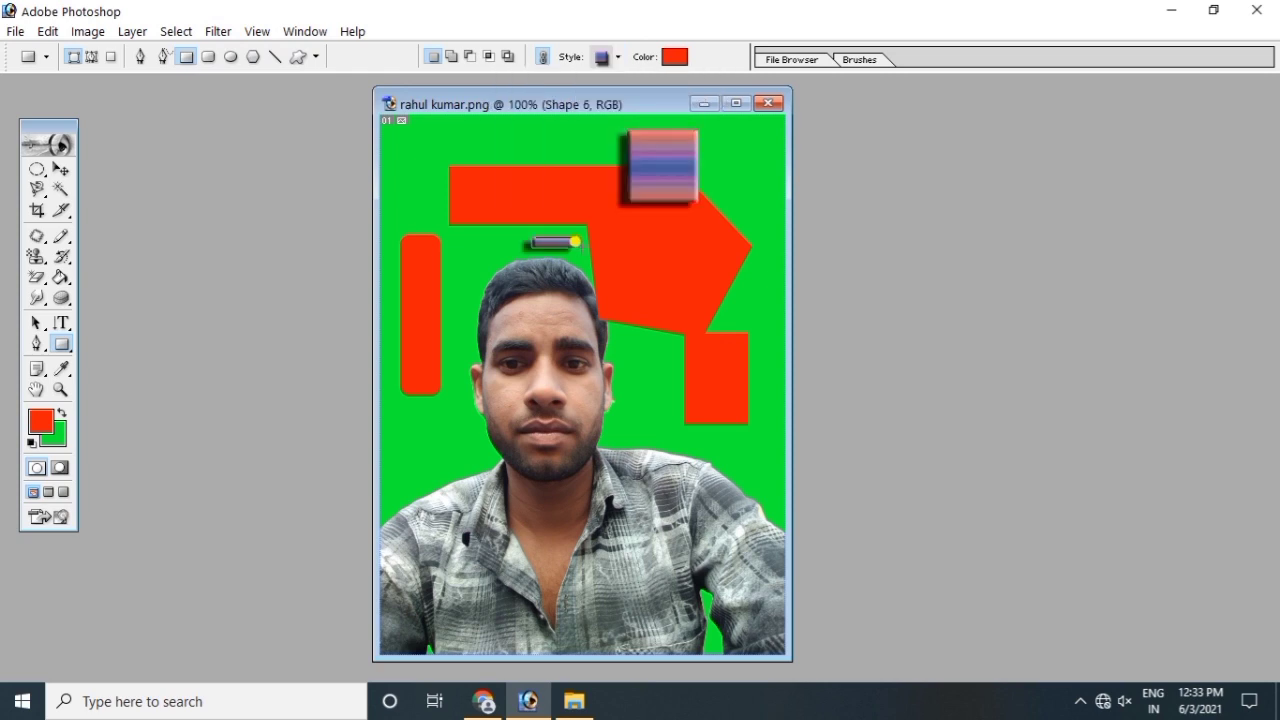
left_click_drag(538, 142, 590, 153)
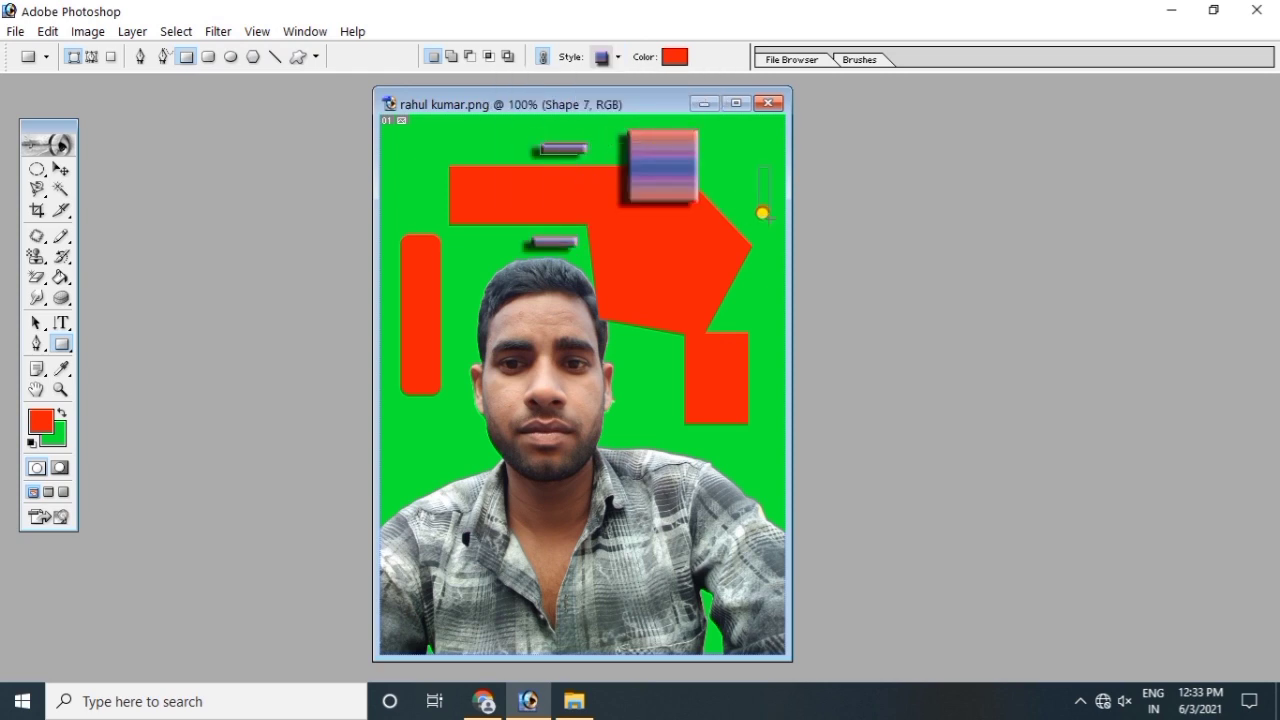
left_click_drag(762, 213, 768, 220)
left_click(601, 57)
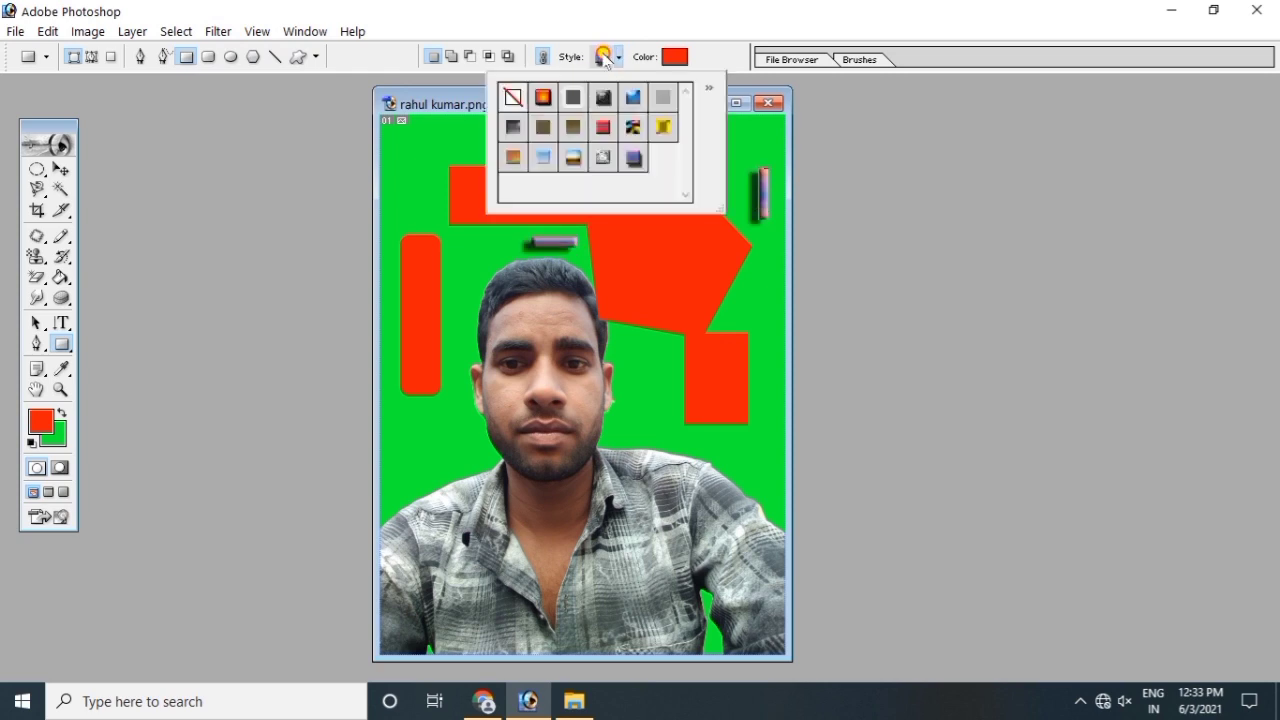
left_click(521, 127)
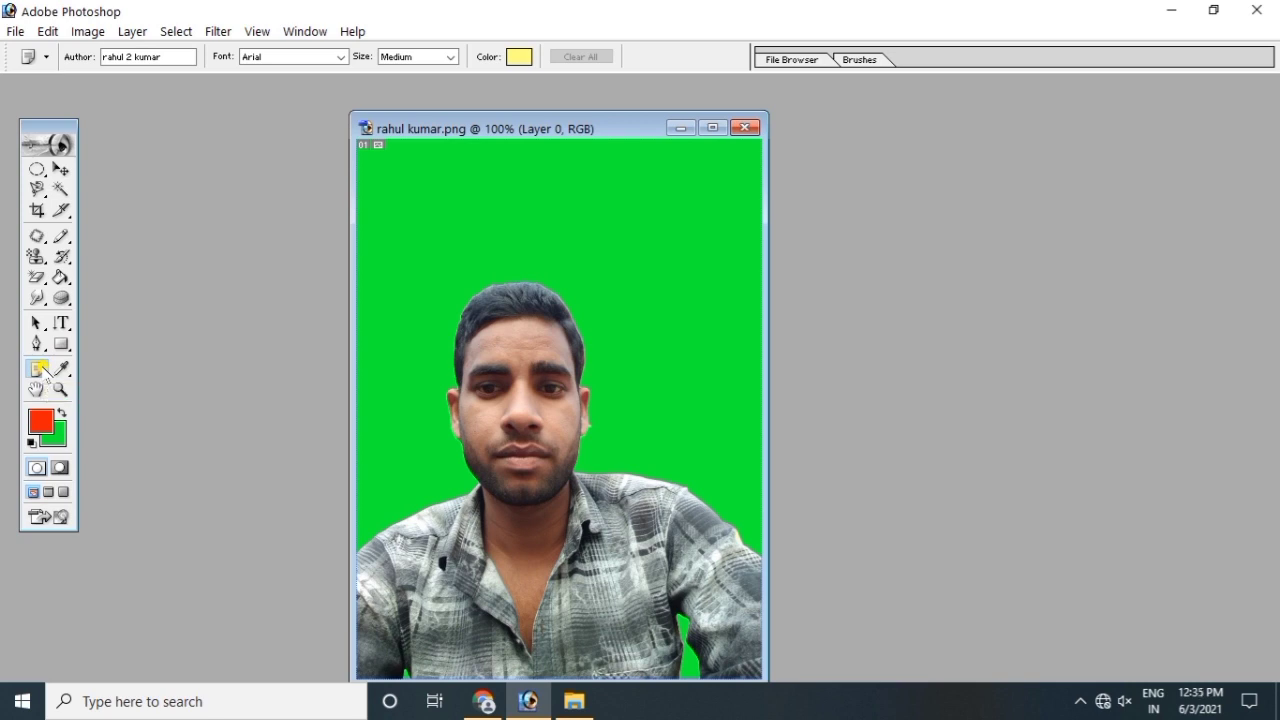
Step: Place a text note on the image with the Notes tool
left_click(40, 367)
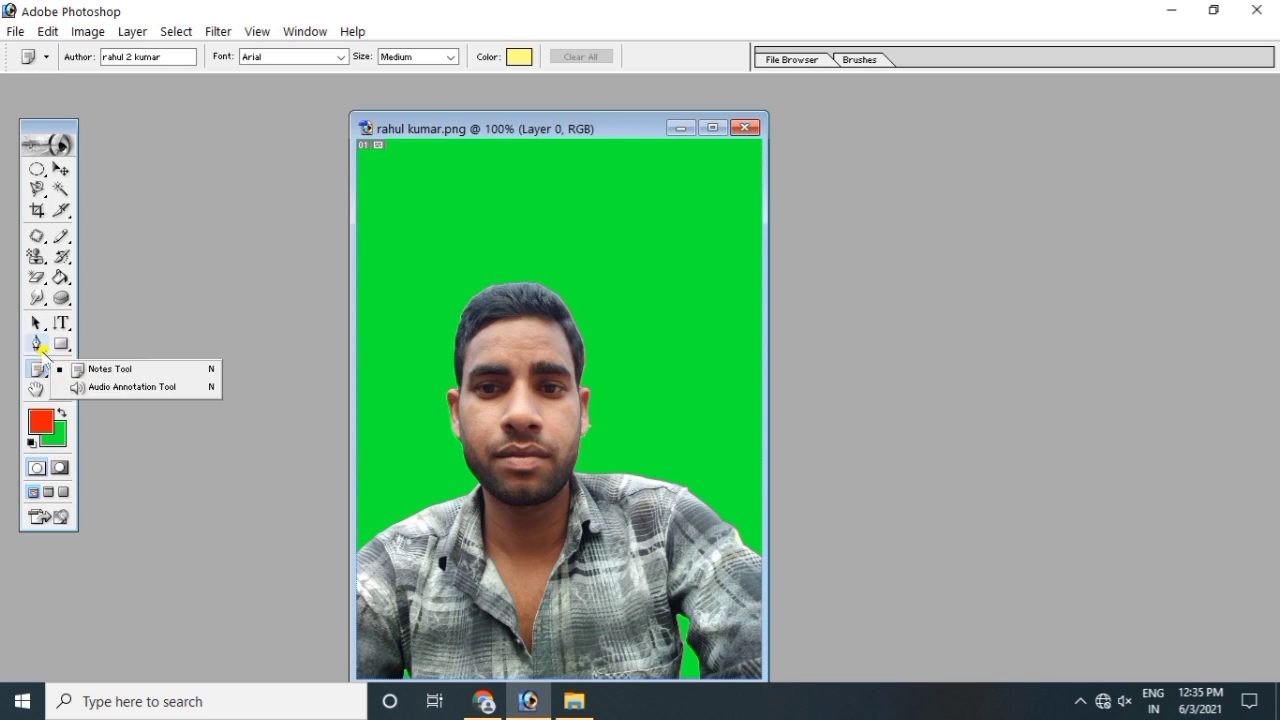
left_click(108, 369)
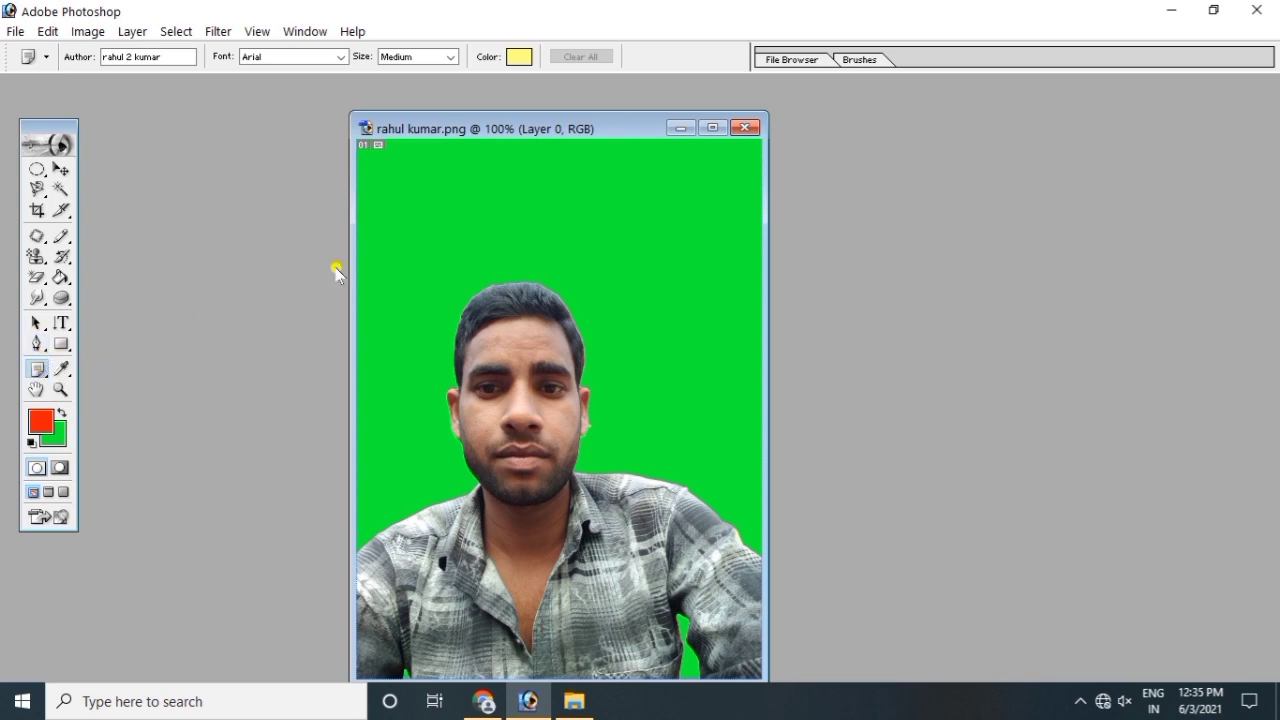
left_click(383, 238)
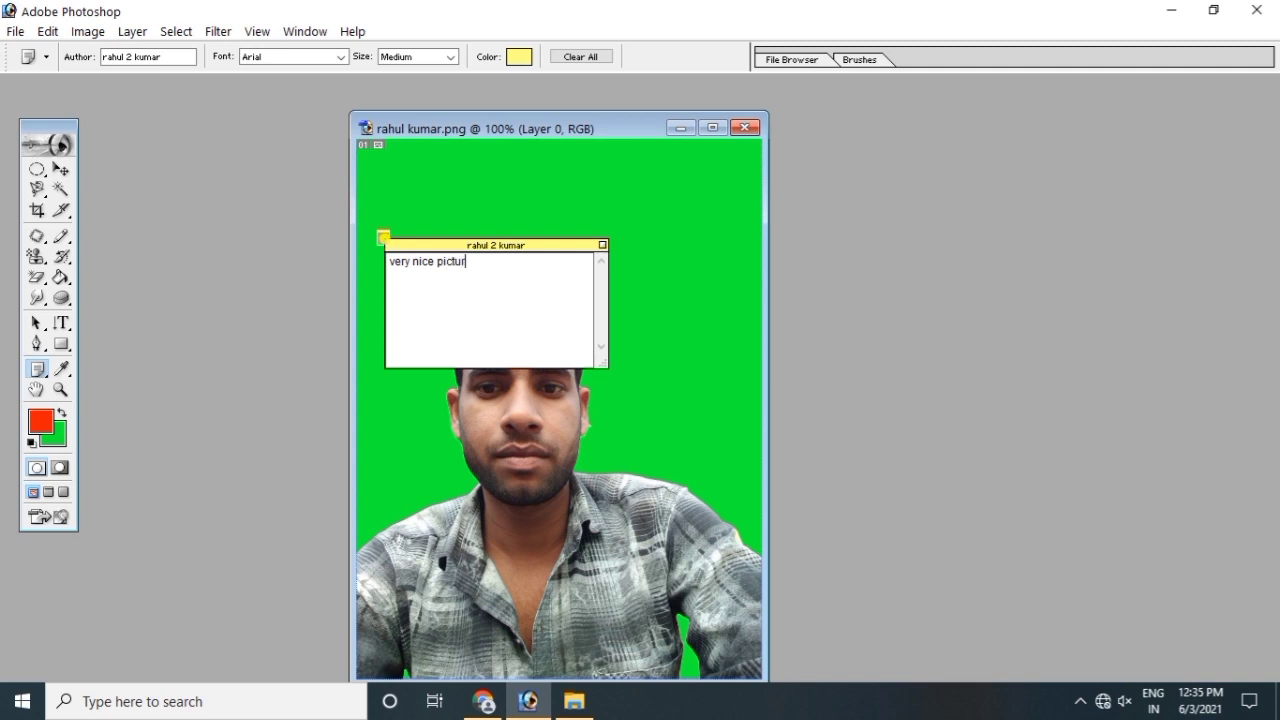
Step: Add a second note at the upper right, then collapse both notes to icons
left_click(656, 194)
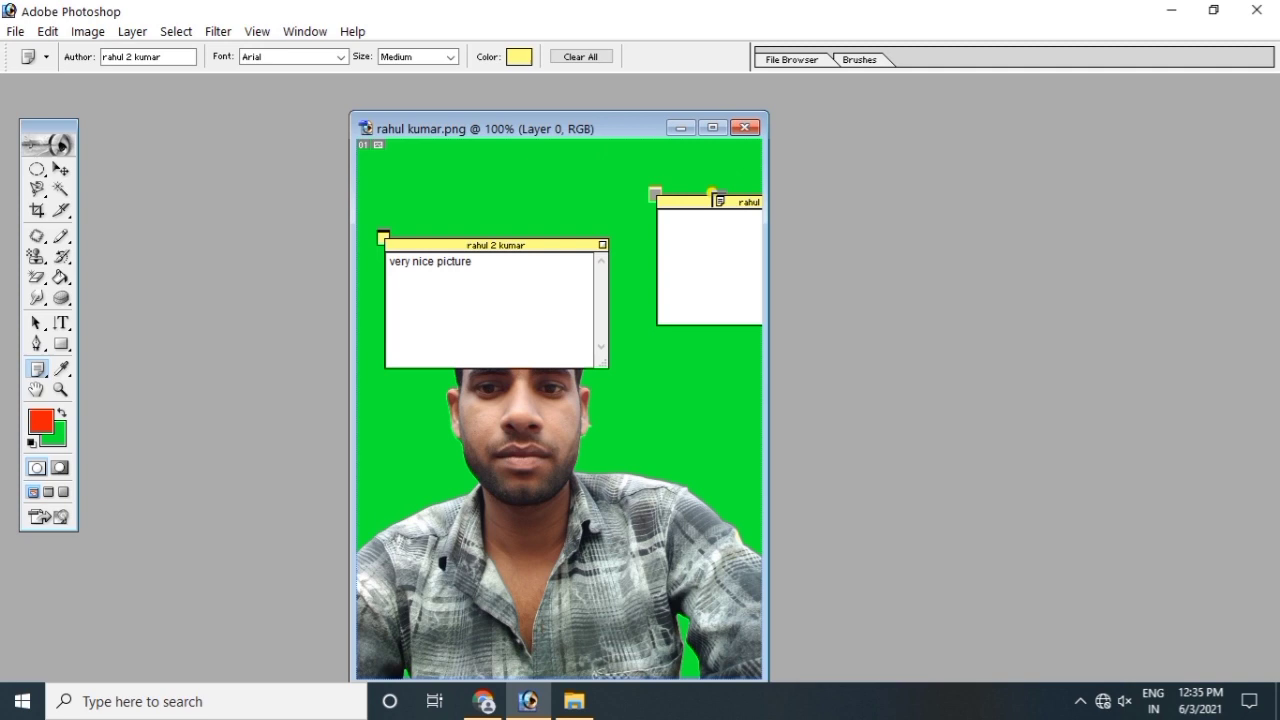
left_click_drag(705, 203, 664, 210)
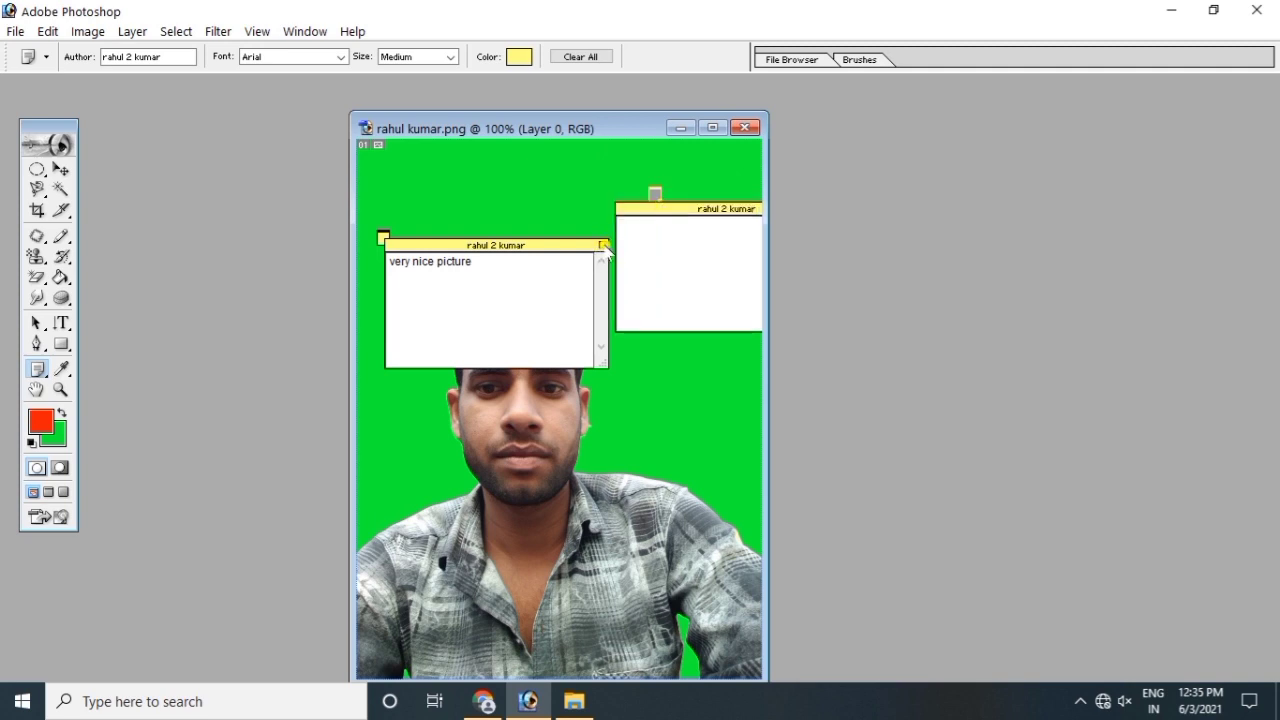
left_click(602, 244)
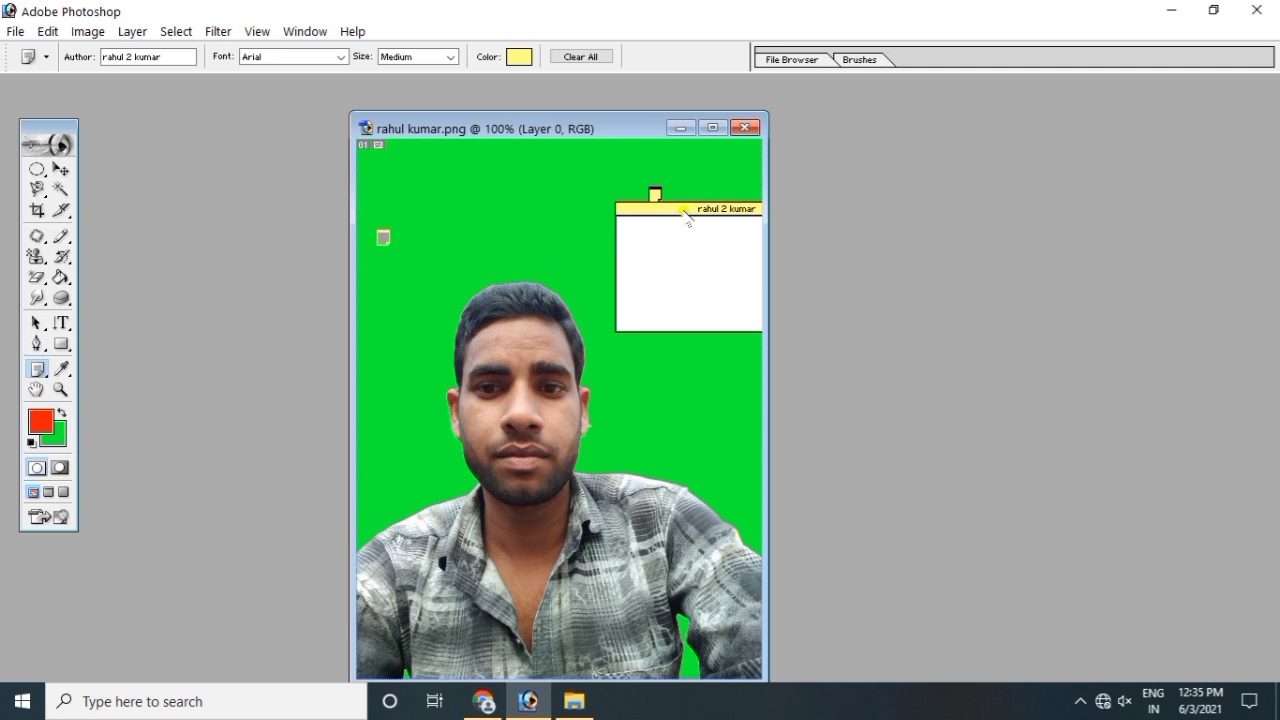
left_click(643, 207)
left_click_drag(709, 212, 674, 208)
left_click(754, 209)
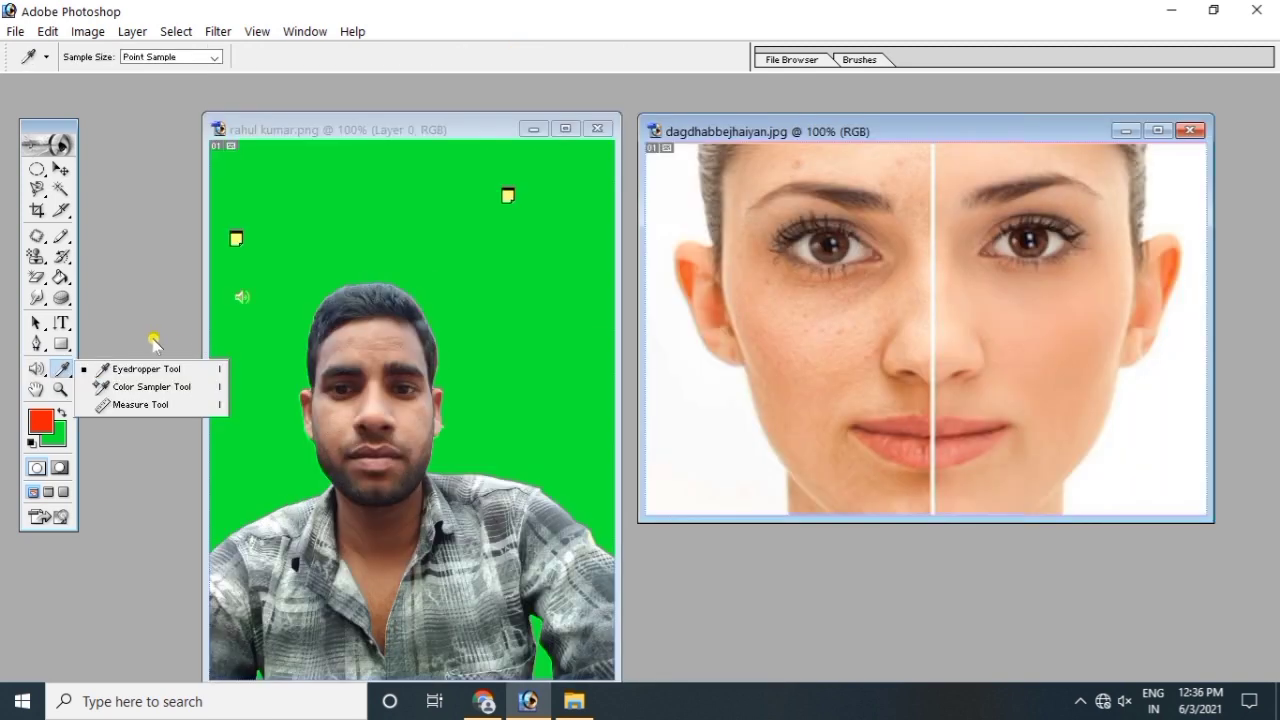
left_click(146, 343)
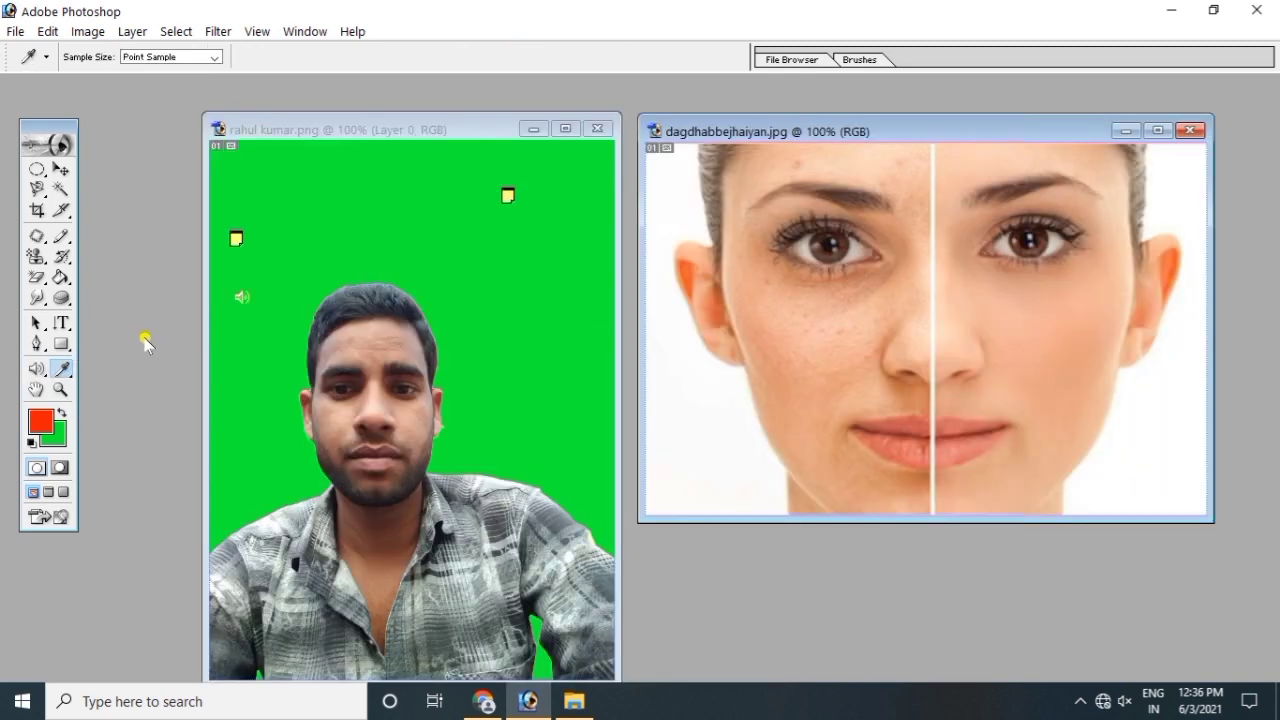
Step: Sample the portrait's green background as the foreground colour with the Eyedropper
left_click(63, 369)
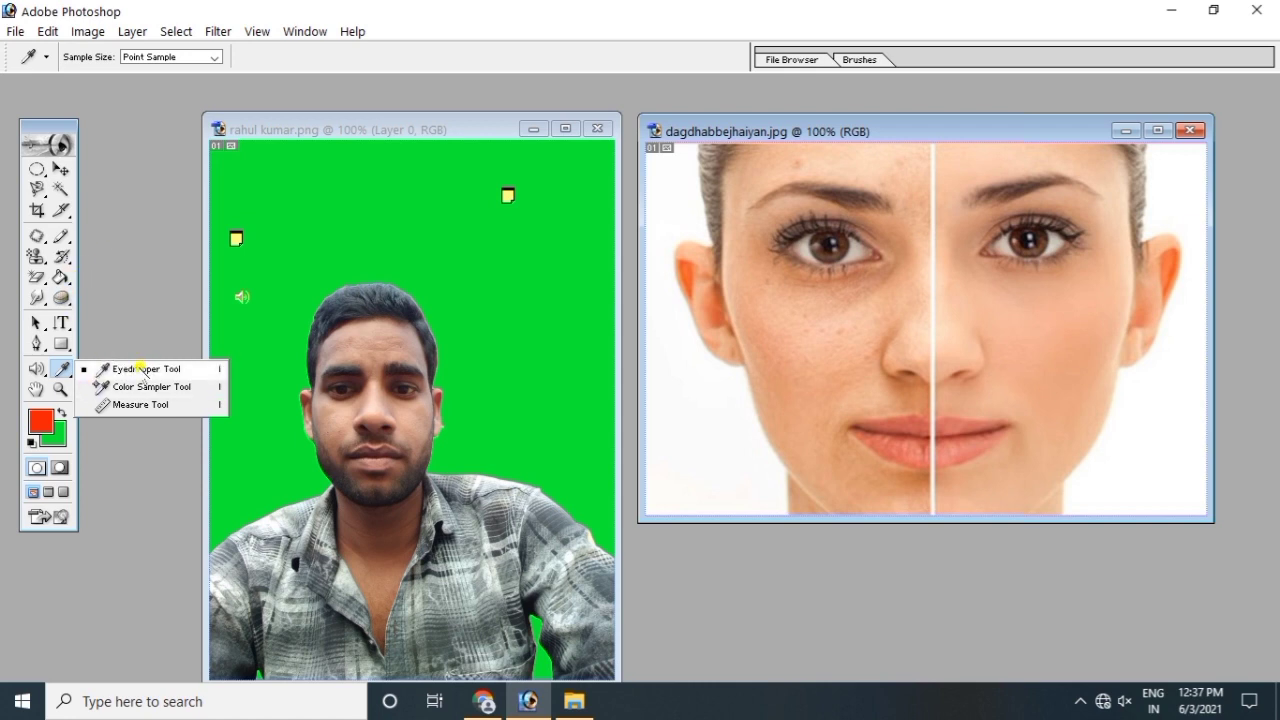
left_click(137, 370)
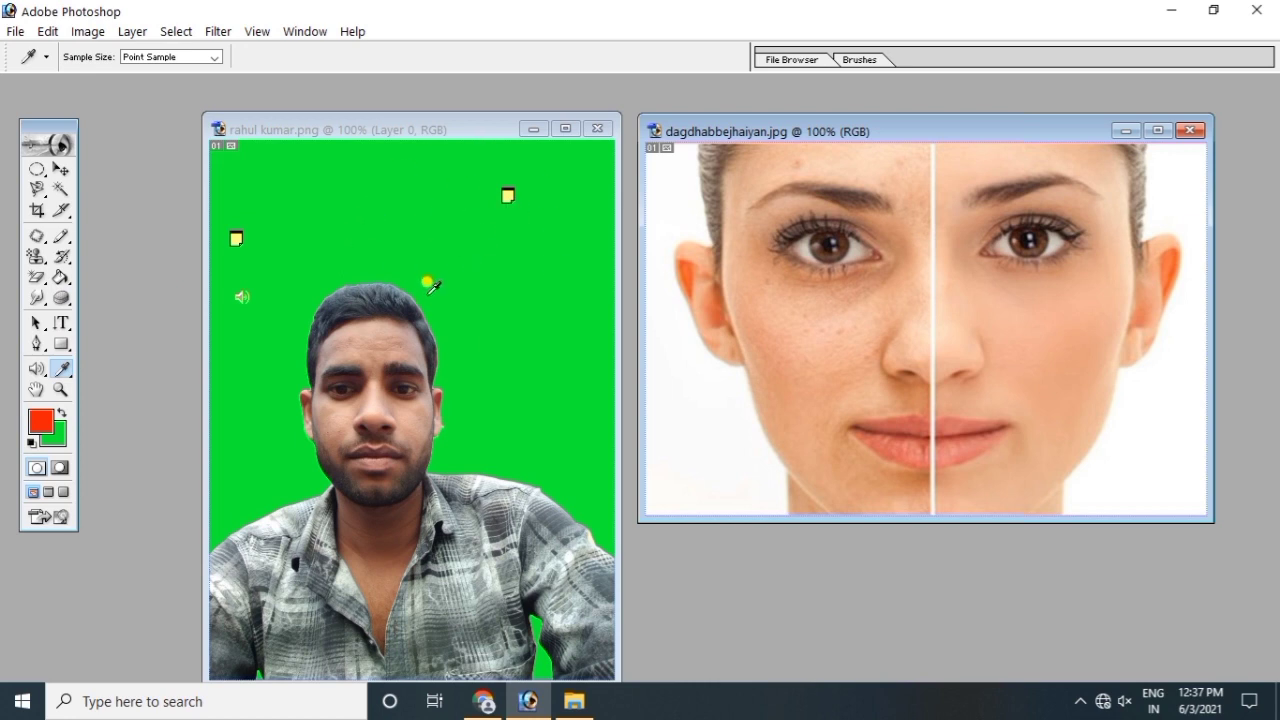
left_click(372, 199)
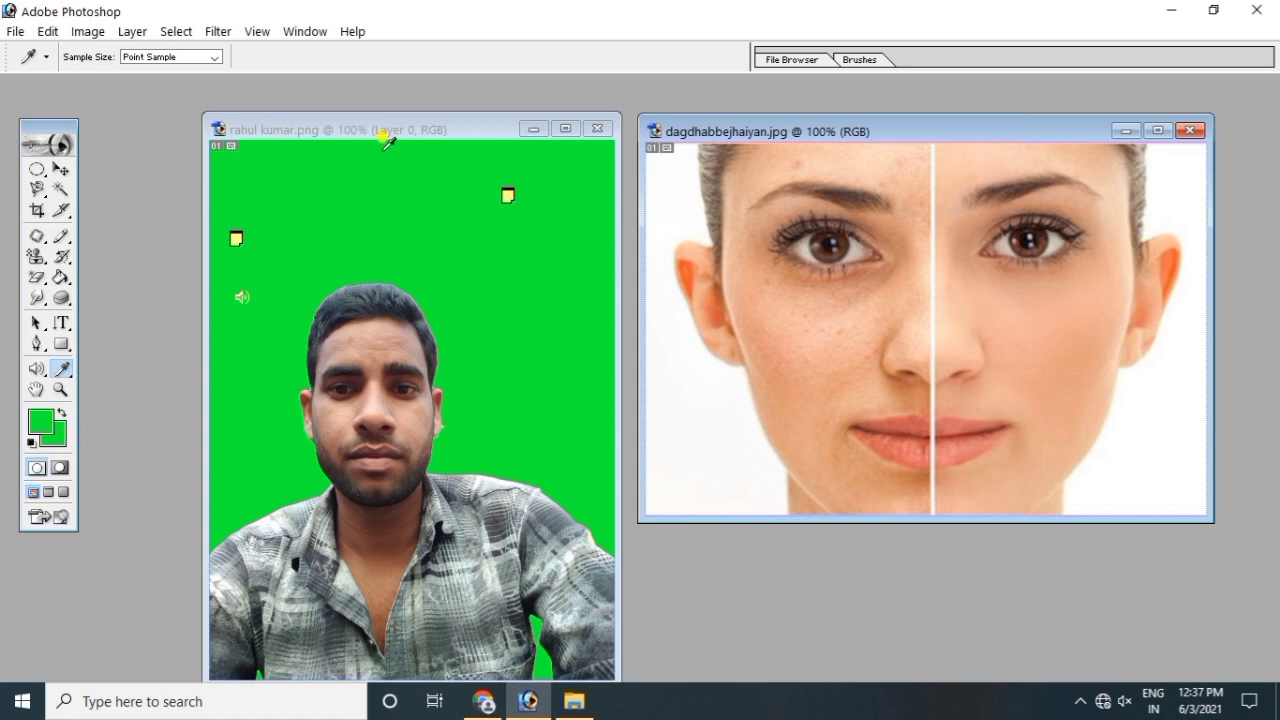
left_click_drag(394, 133, 330, 129)
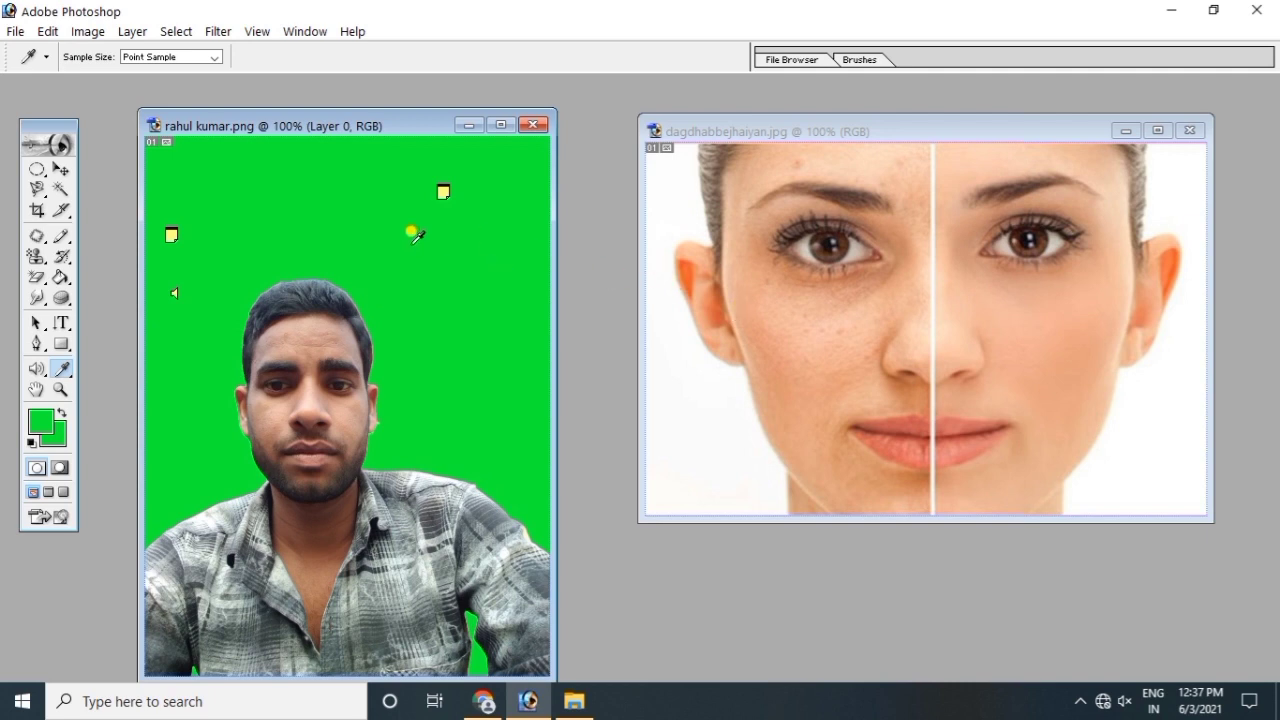
left_click(61, 277)
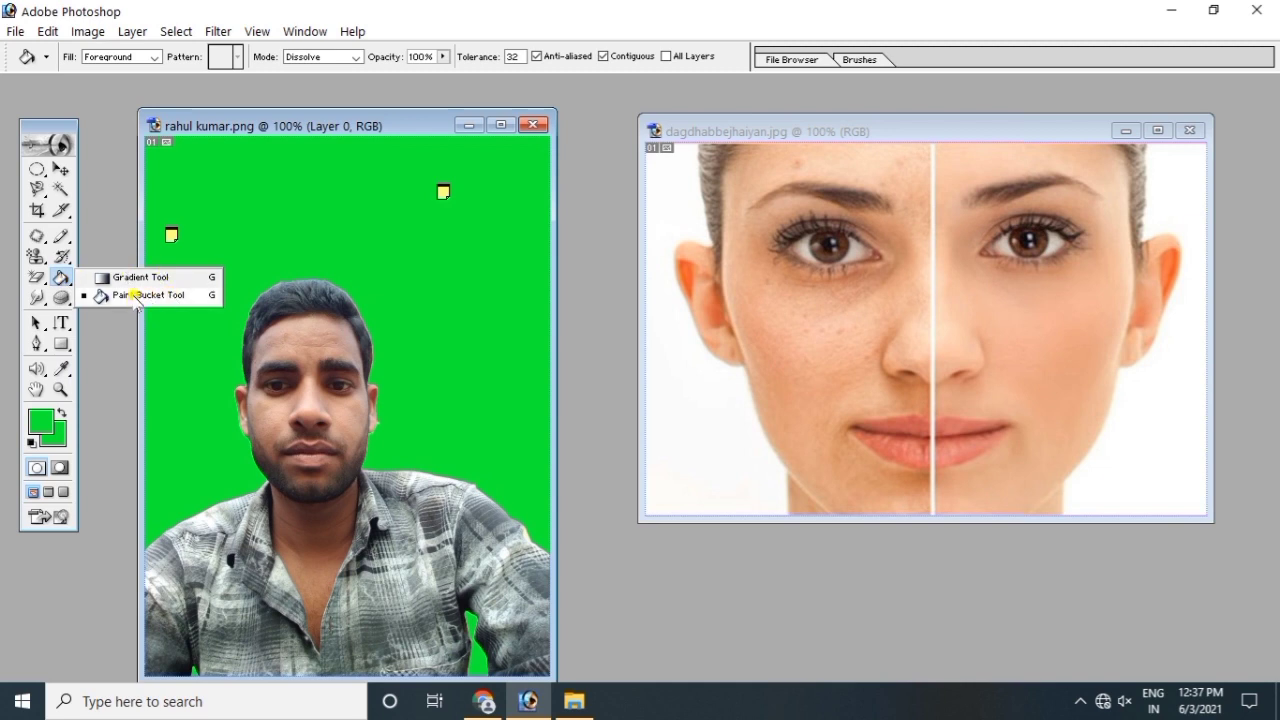
Step: Paint-bucket fill the white areas left and right of the face in dagdhabbejhaiyan.jpg green
left_click(137, 296)
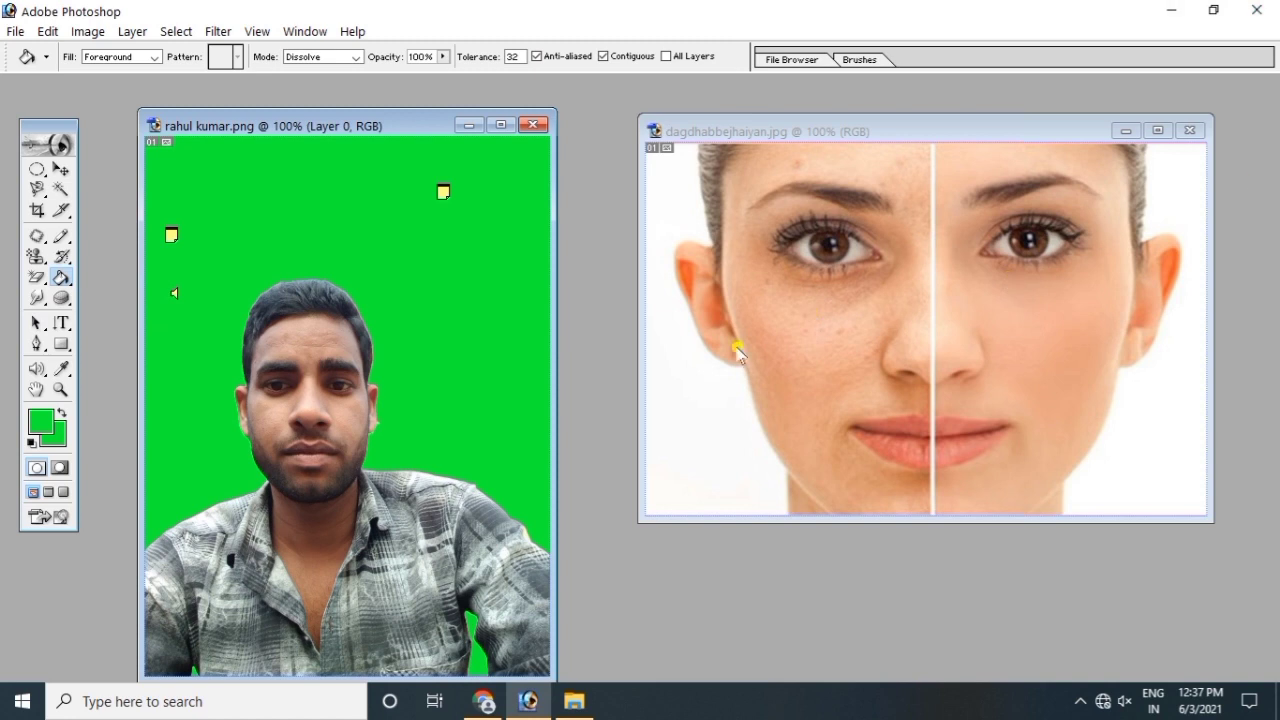
left_click(710, 376)
left_click(702, 380)
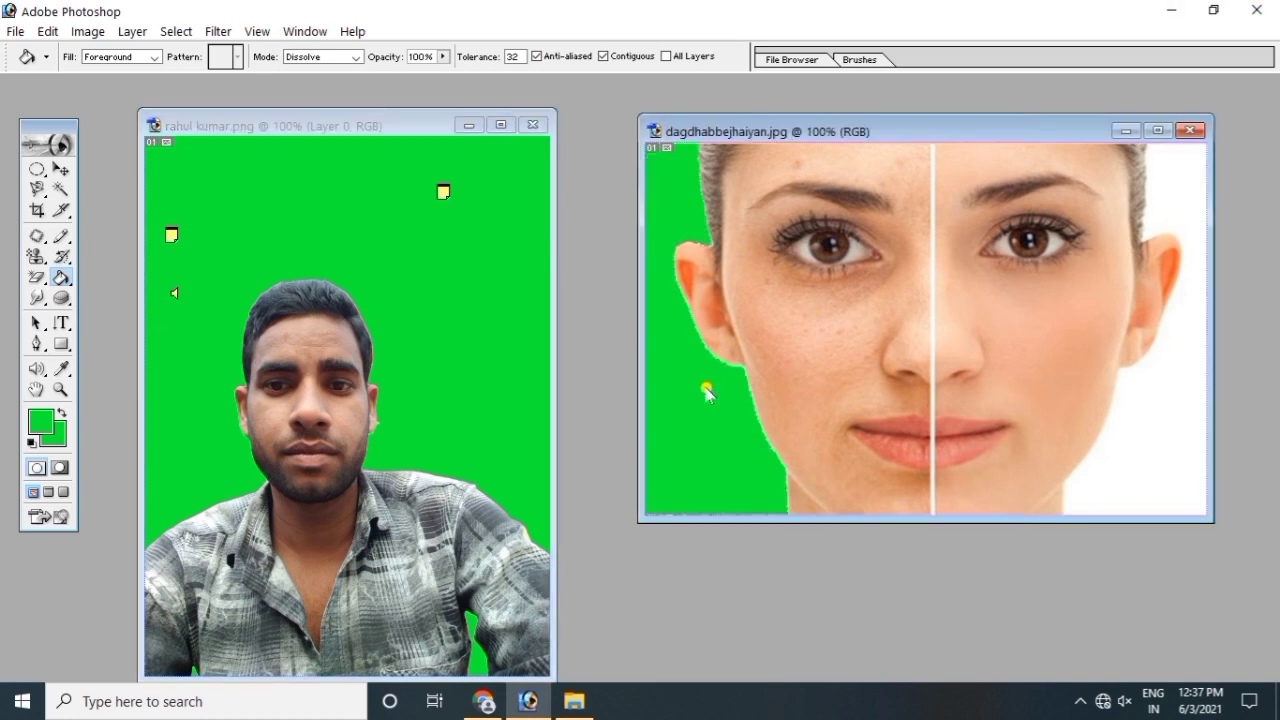
left_click(1160, 338)
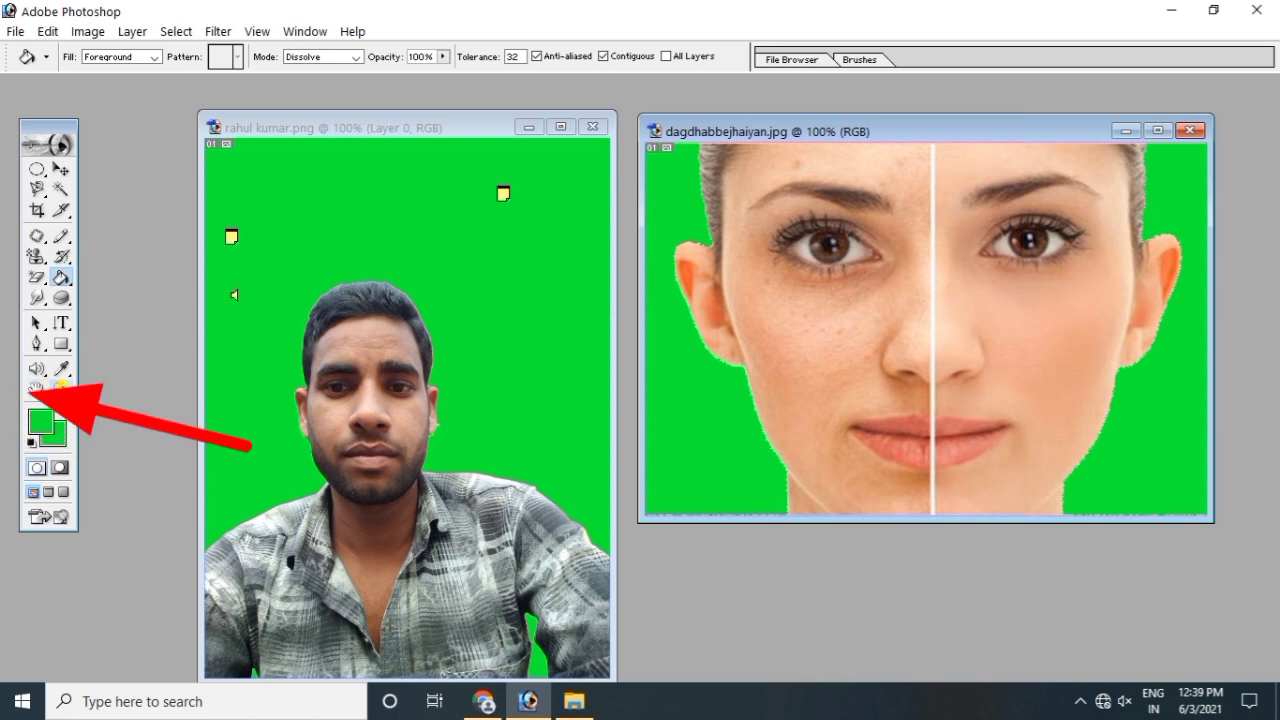
Step: Zoom the portrait in step by step through 200% and 300% to 400%
left_click(62, 388)
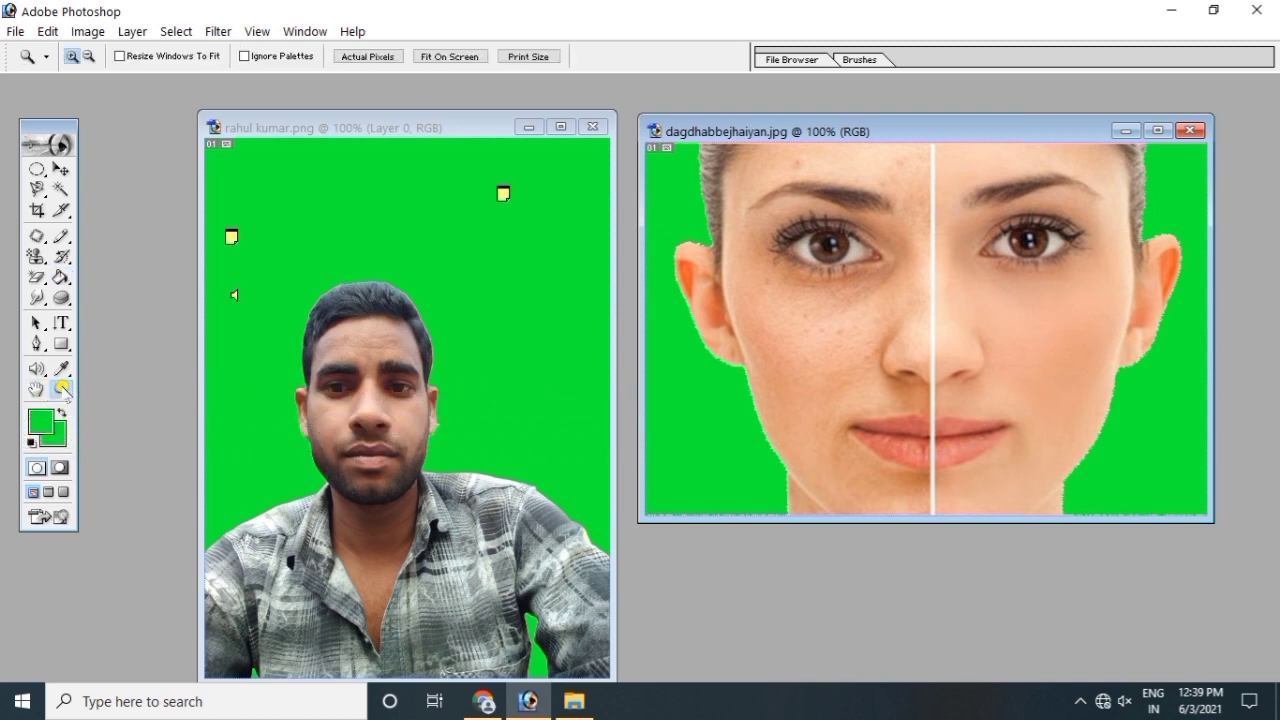
left_click(357, 363)
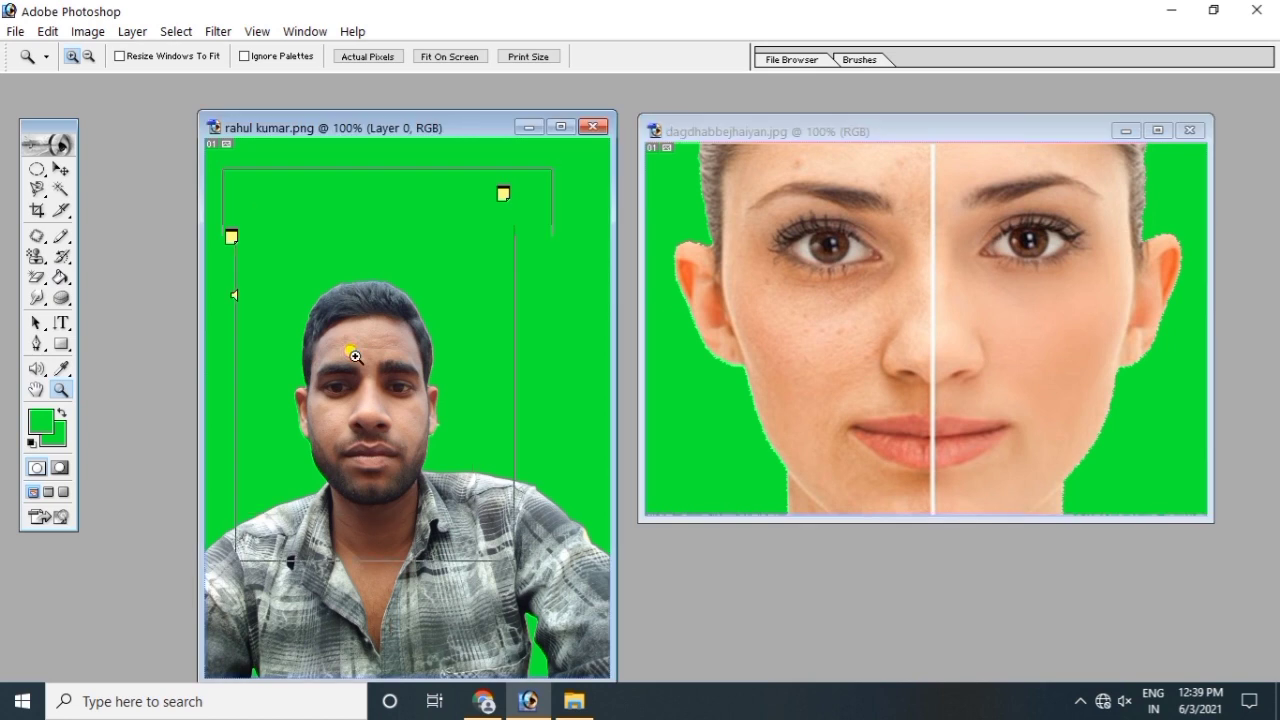
left_click(355, 358)
right_click(355, 357)
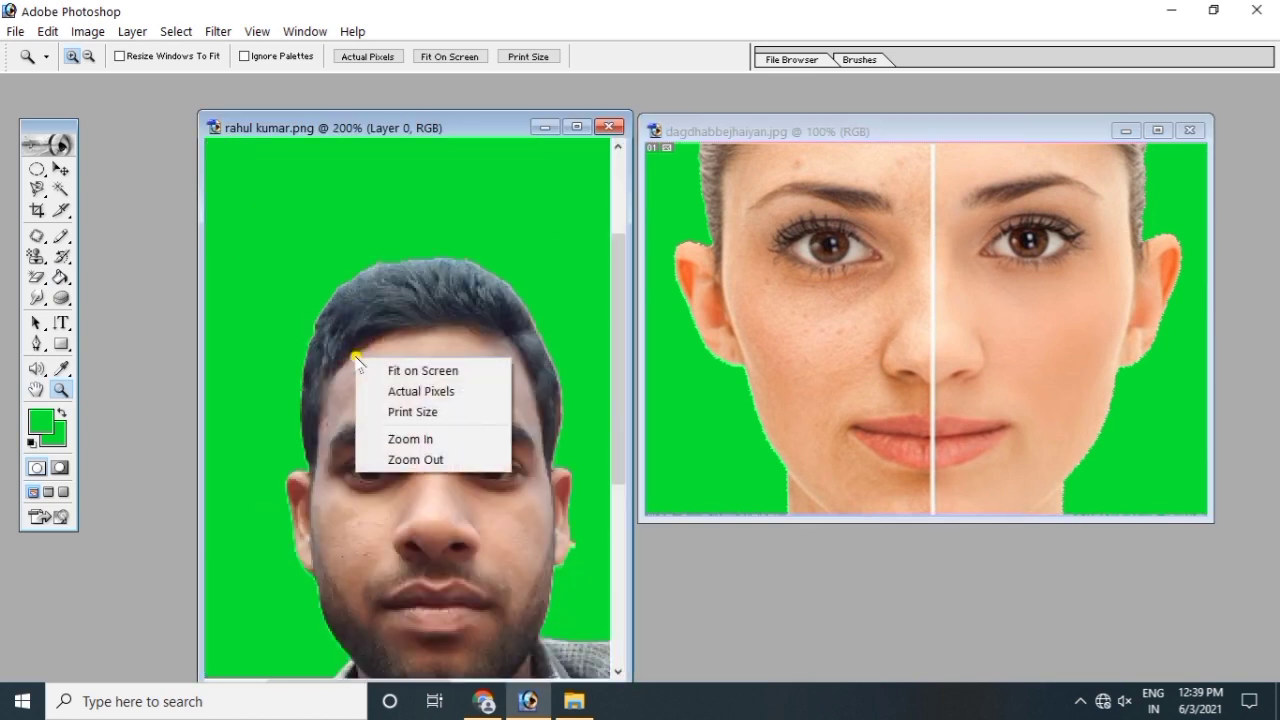
left_click(372, 305)
left_click(369, 298)
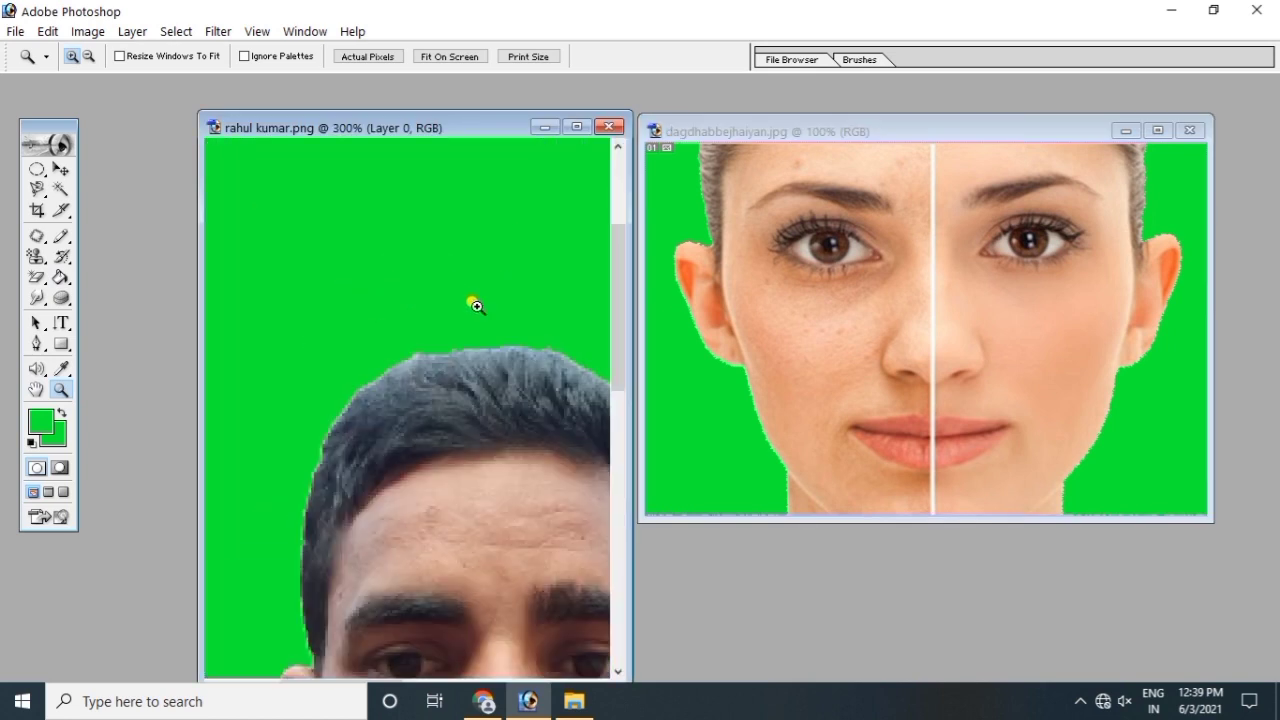
left_click(409, 336)
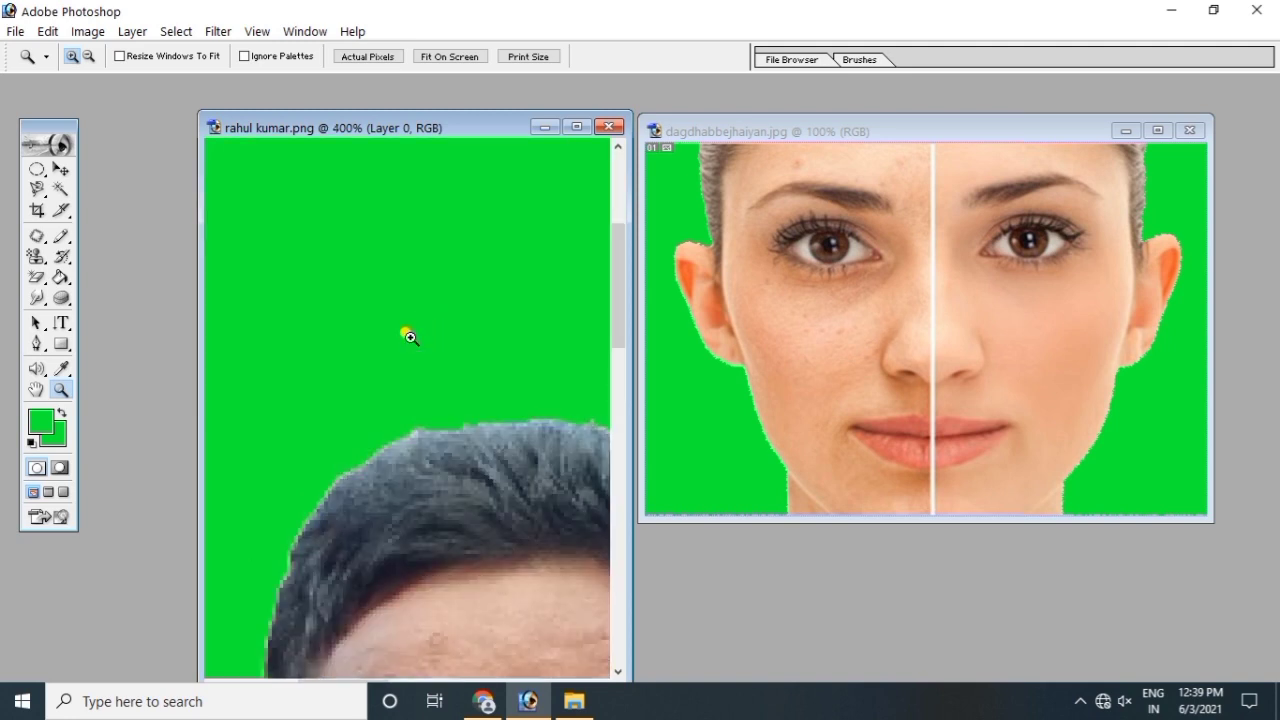
Step: Zoom the portrait out through 300%, 200% and 100% down to 66.7%
left_click(89, 57)
left_click(367, 241)
left_click(367, 241)
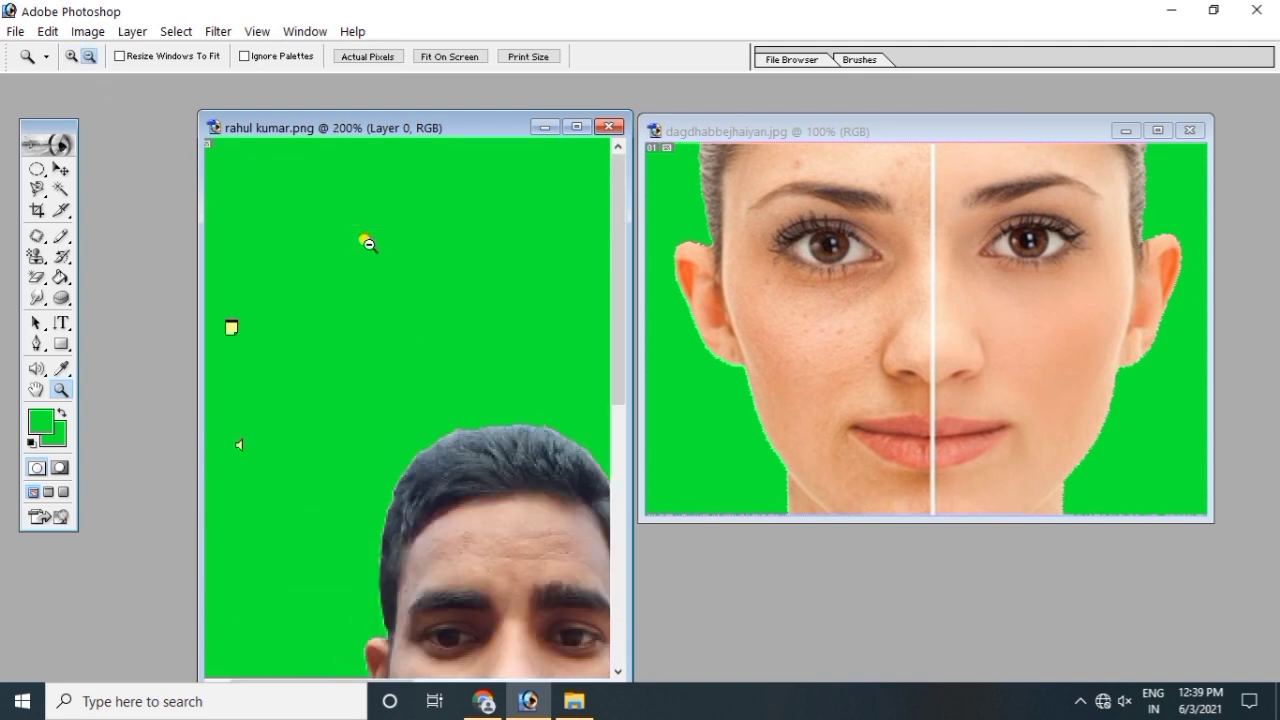
left_click(367, 241)
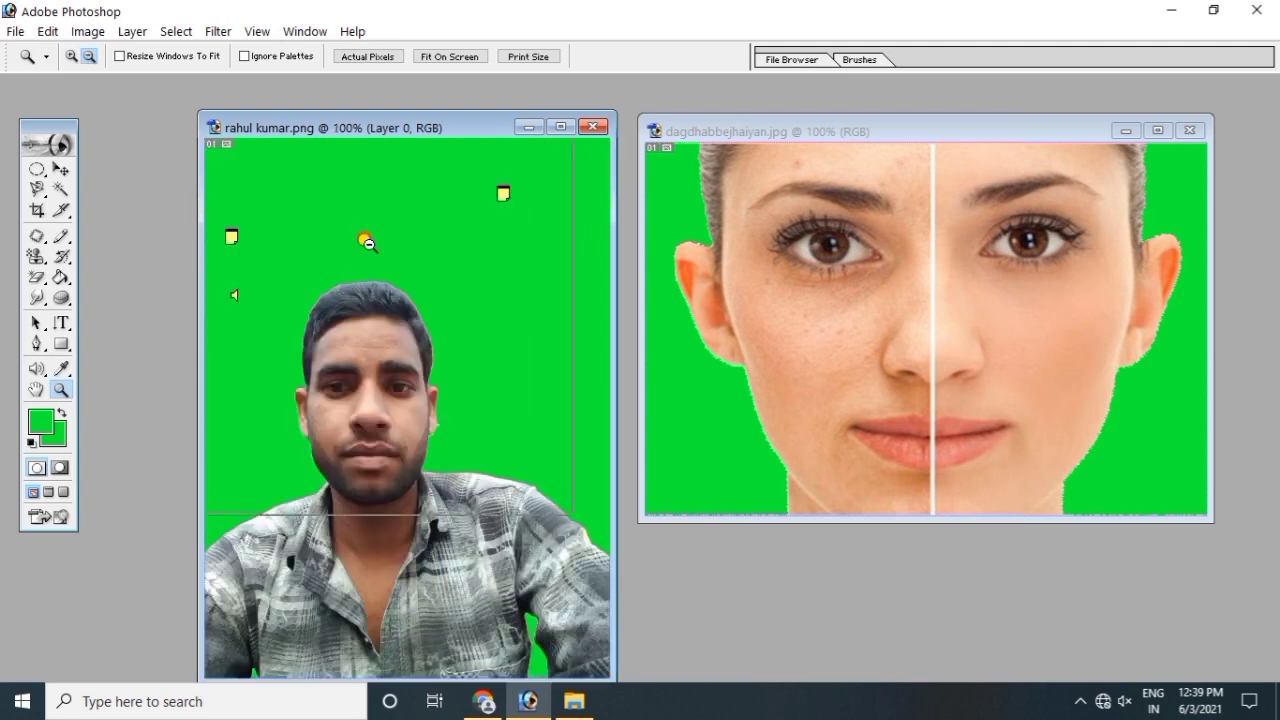
left_click(367, 241)
Step: Zoom the portrait back in through 100% to 200%
left_click(72, 57)
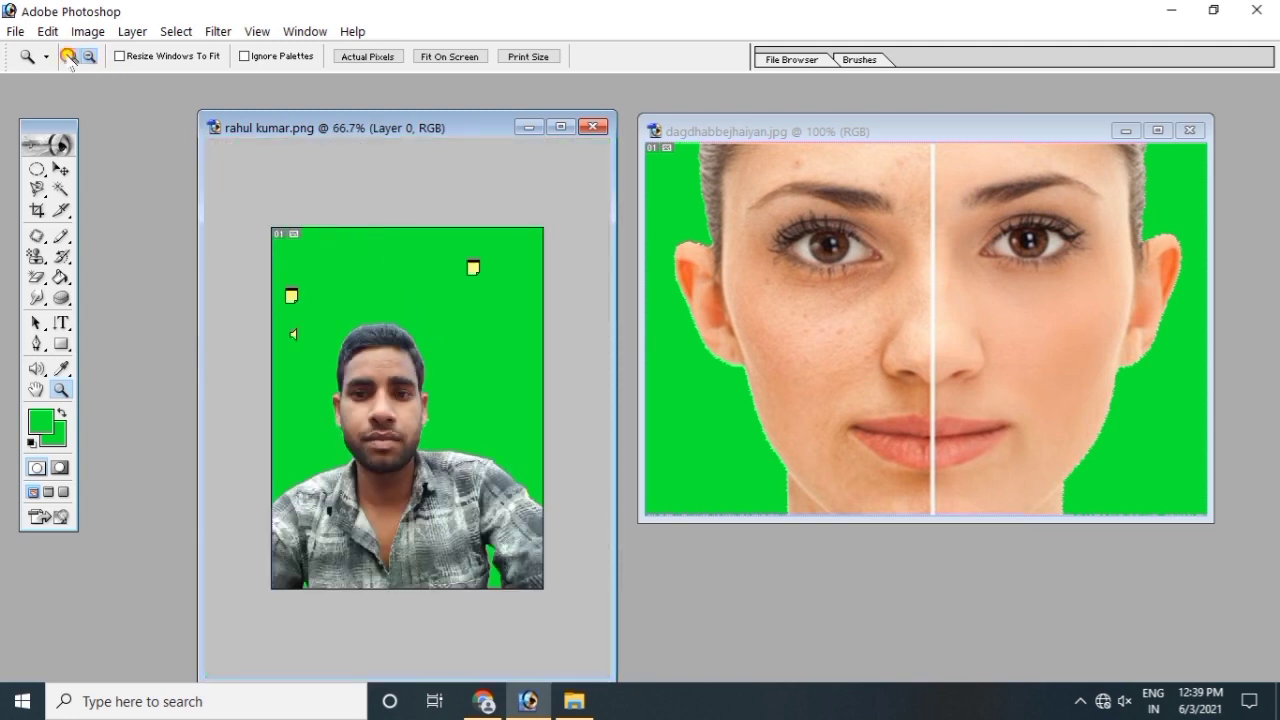
left_click(325, 267)
left_click(325, 267)
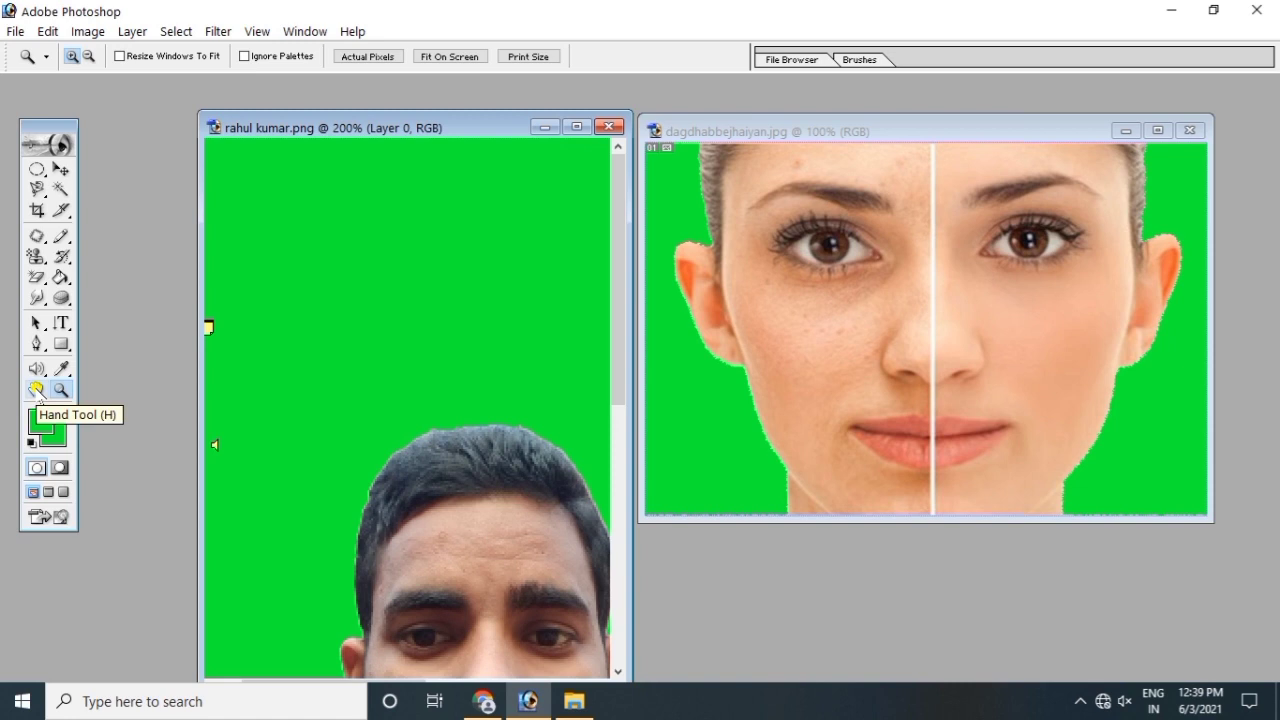
Step: Pan the 200% view with the Hand Tool to bring the man's whole face into view
left_click(37, 390)
left_click_drag(442, 493, 362, 298)
scroll(362, 298, "down", 5)
left_click_drag(558, 243, 400, 361)
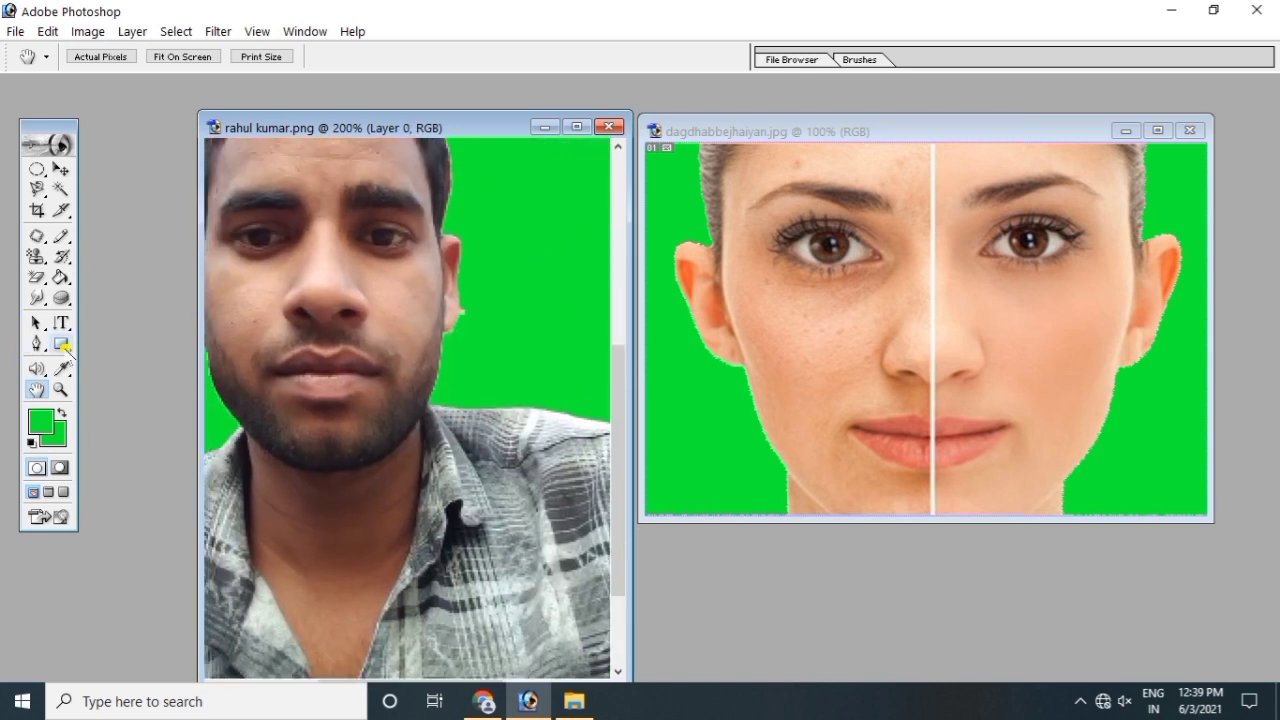